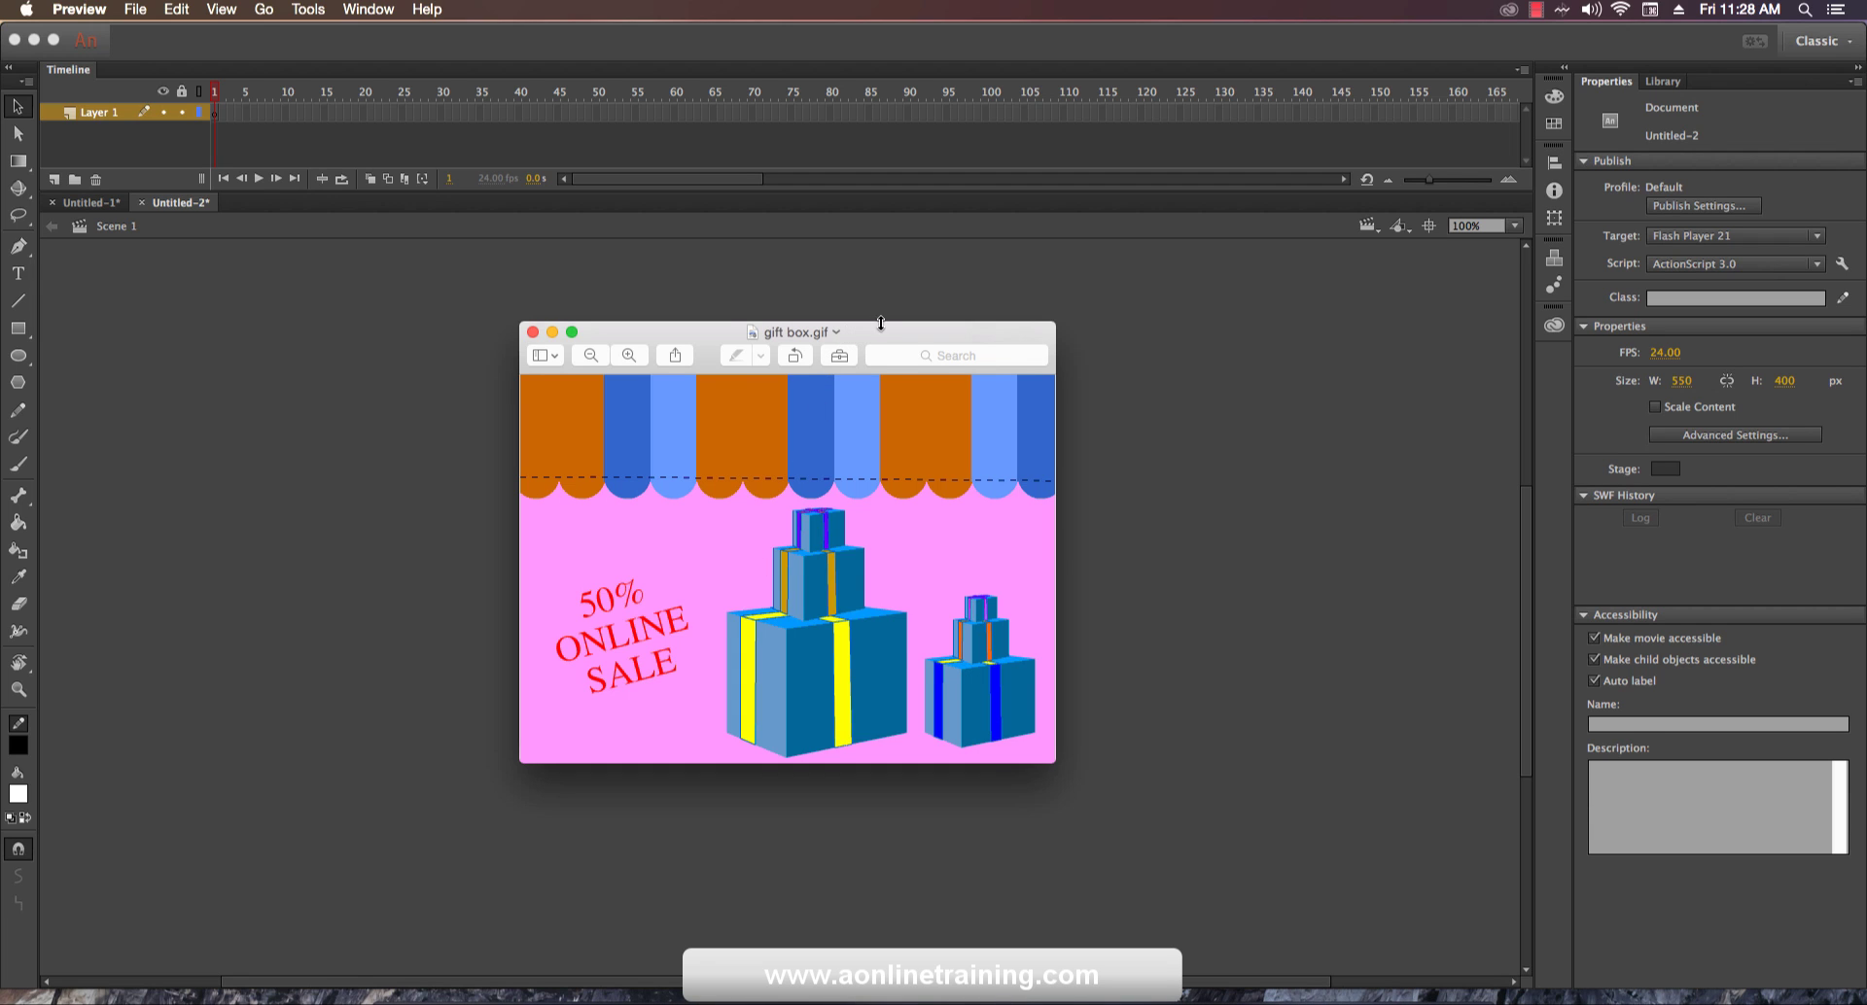
Minimize the gift box.gif reference image and switch to the empty Animate CC document.
drag(846, 332, 872, 325)
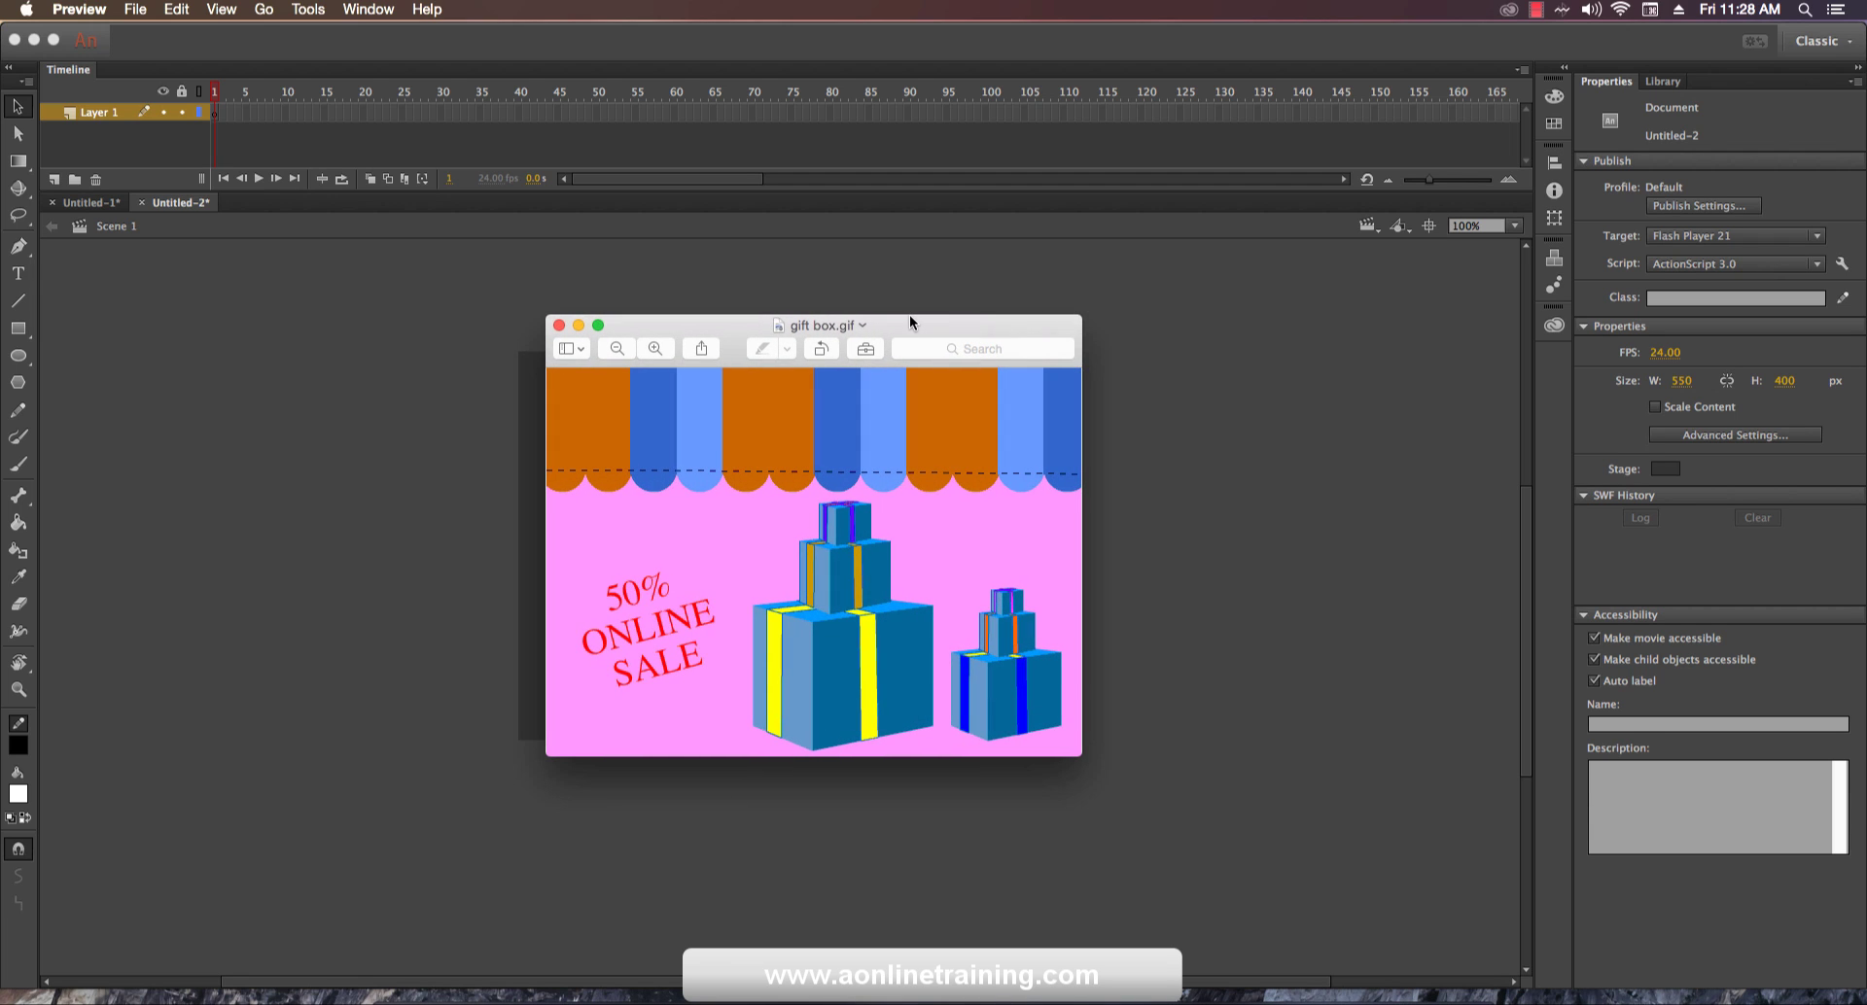
click(577, 326)
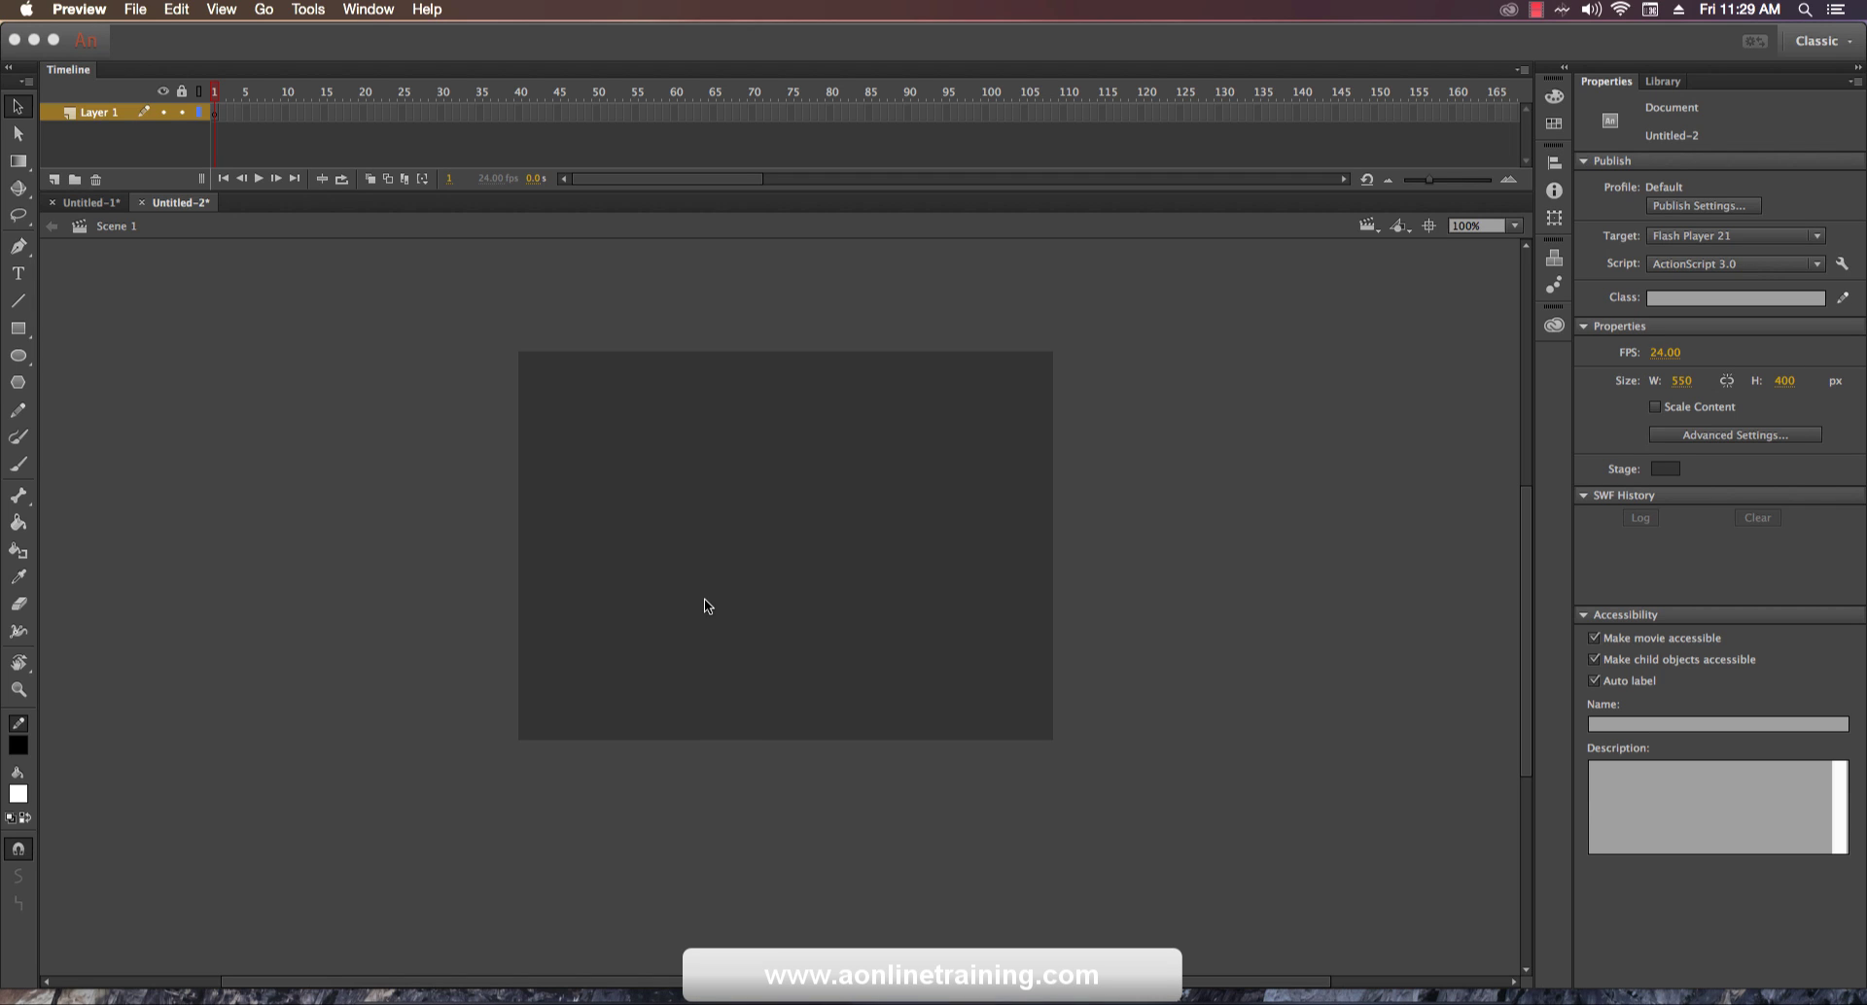
click(755, 465)
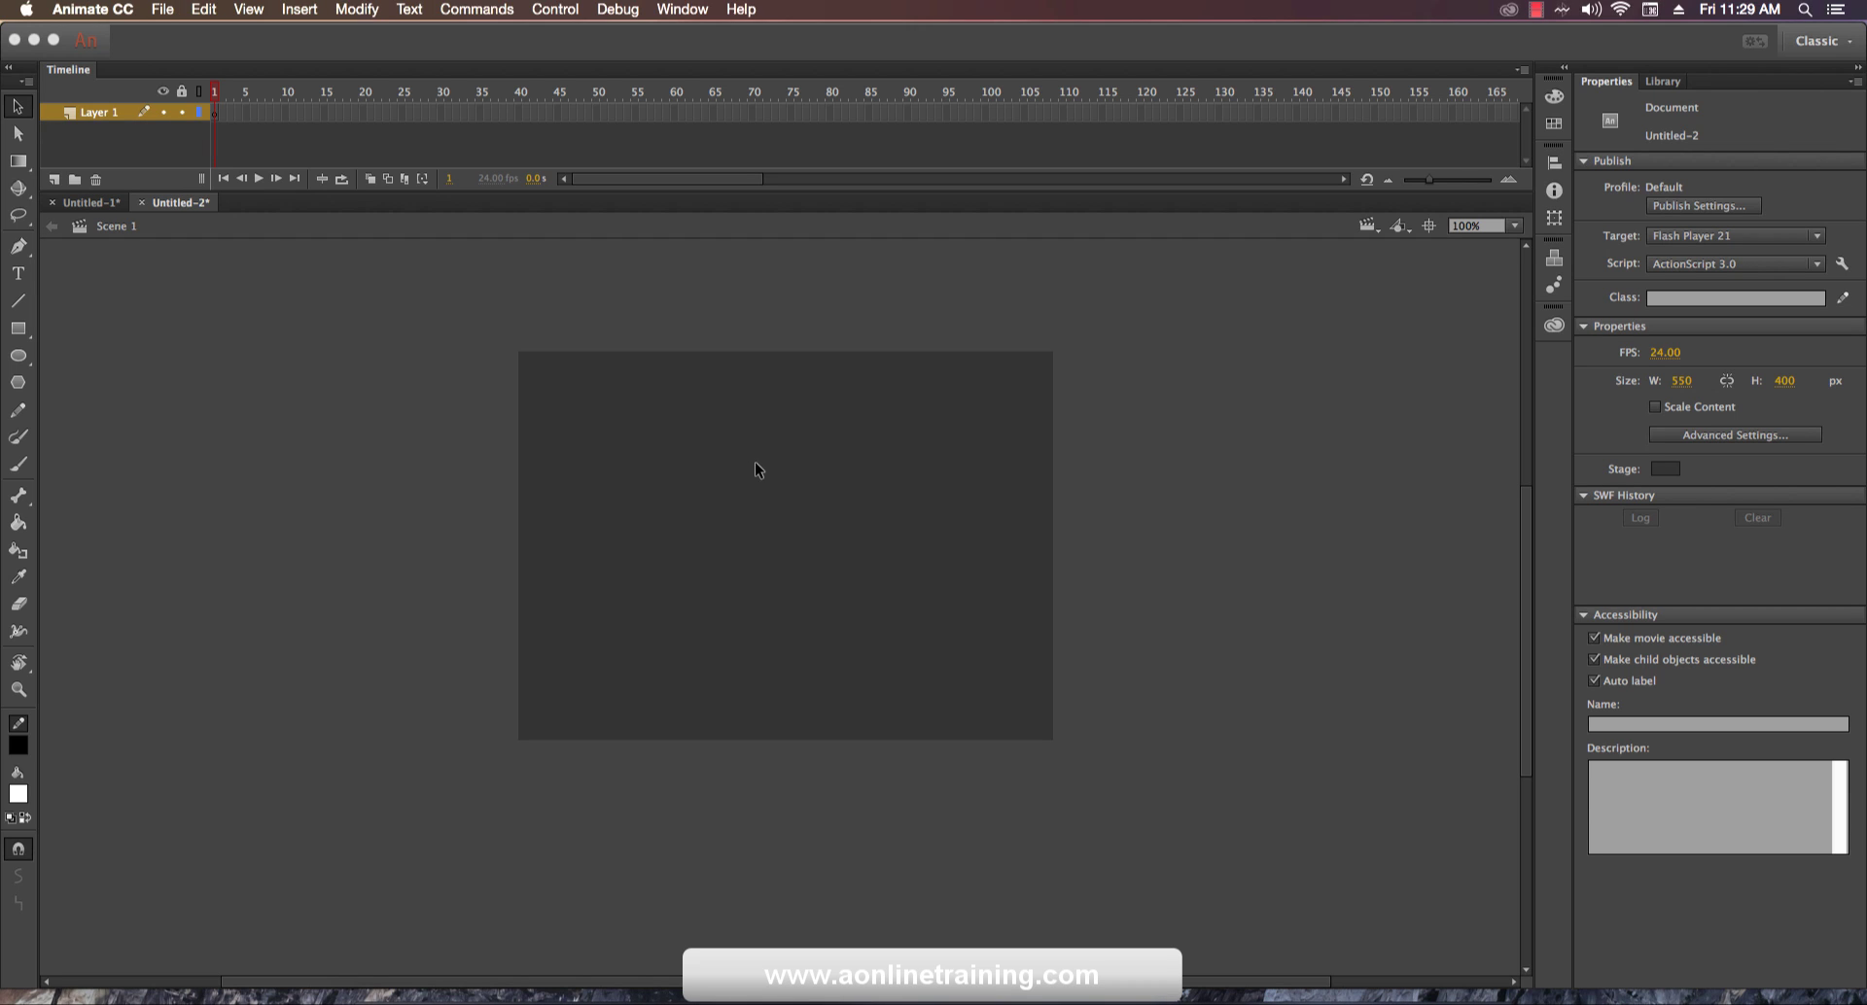
Set the stage colour to a bright purple.
click(1678, 469)
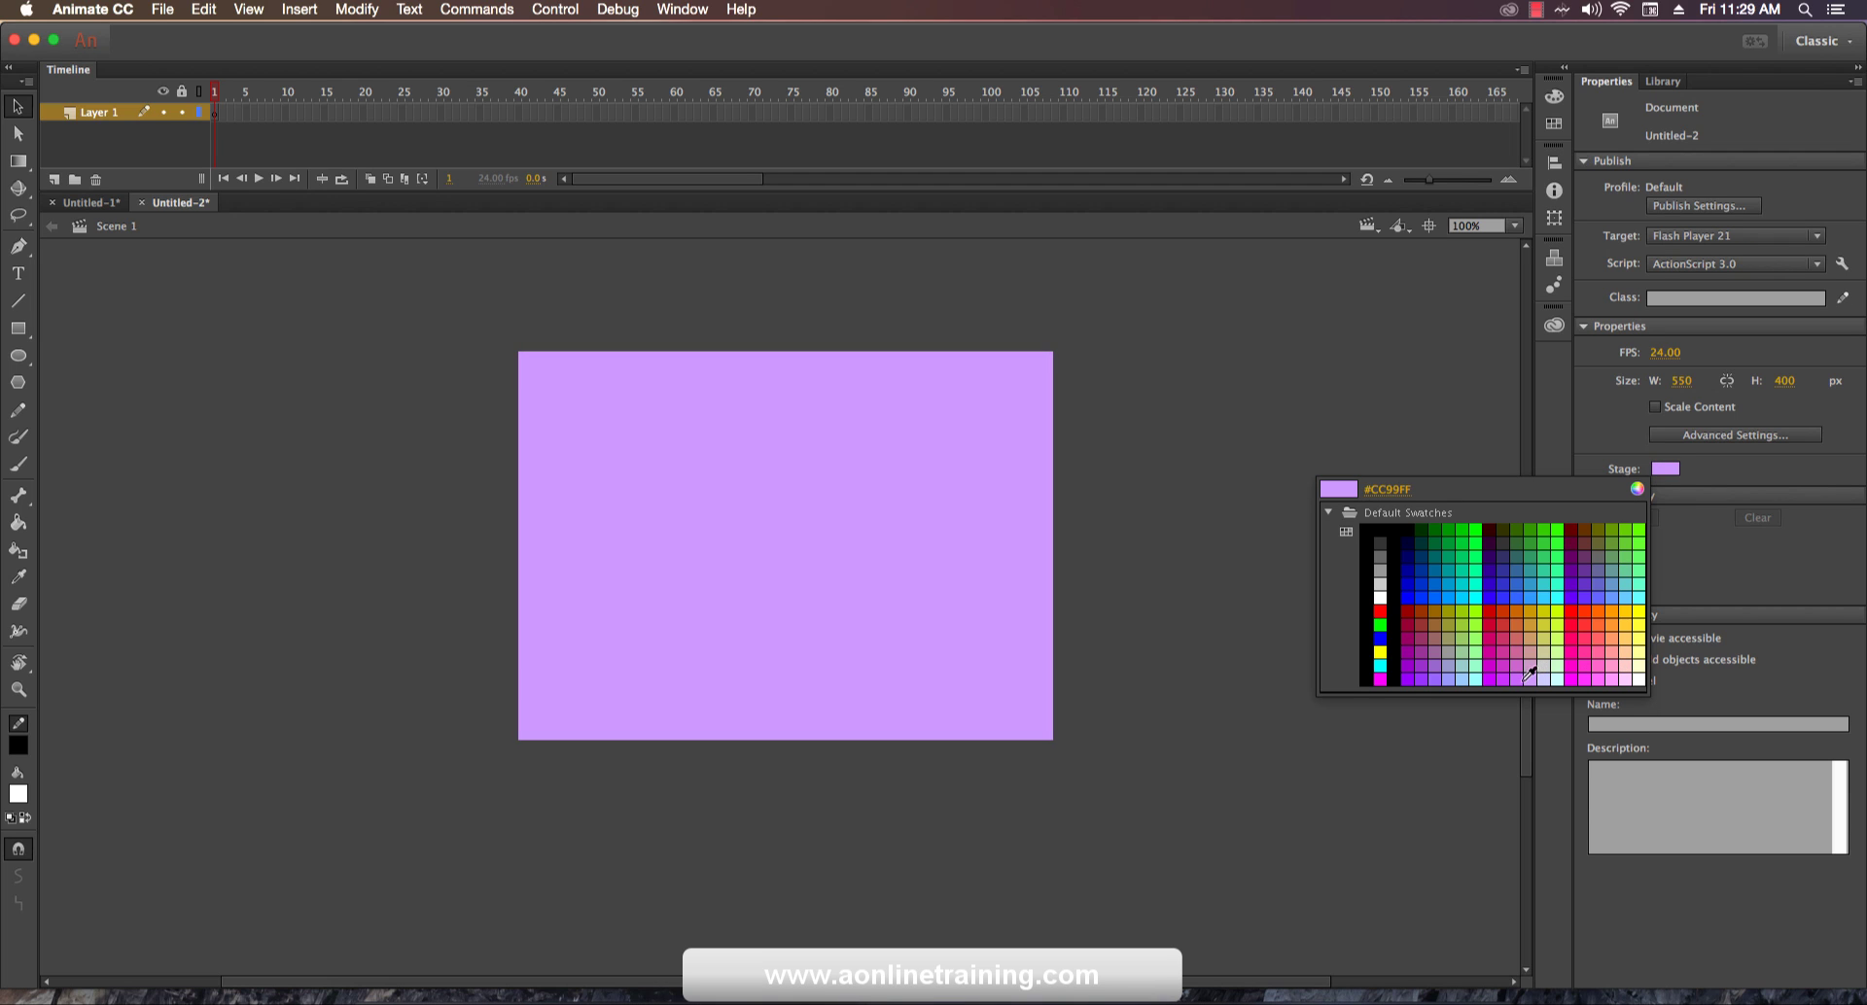
click(1519, 679)
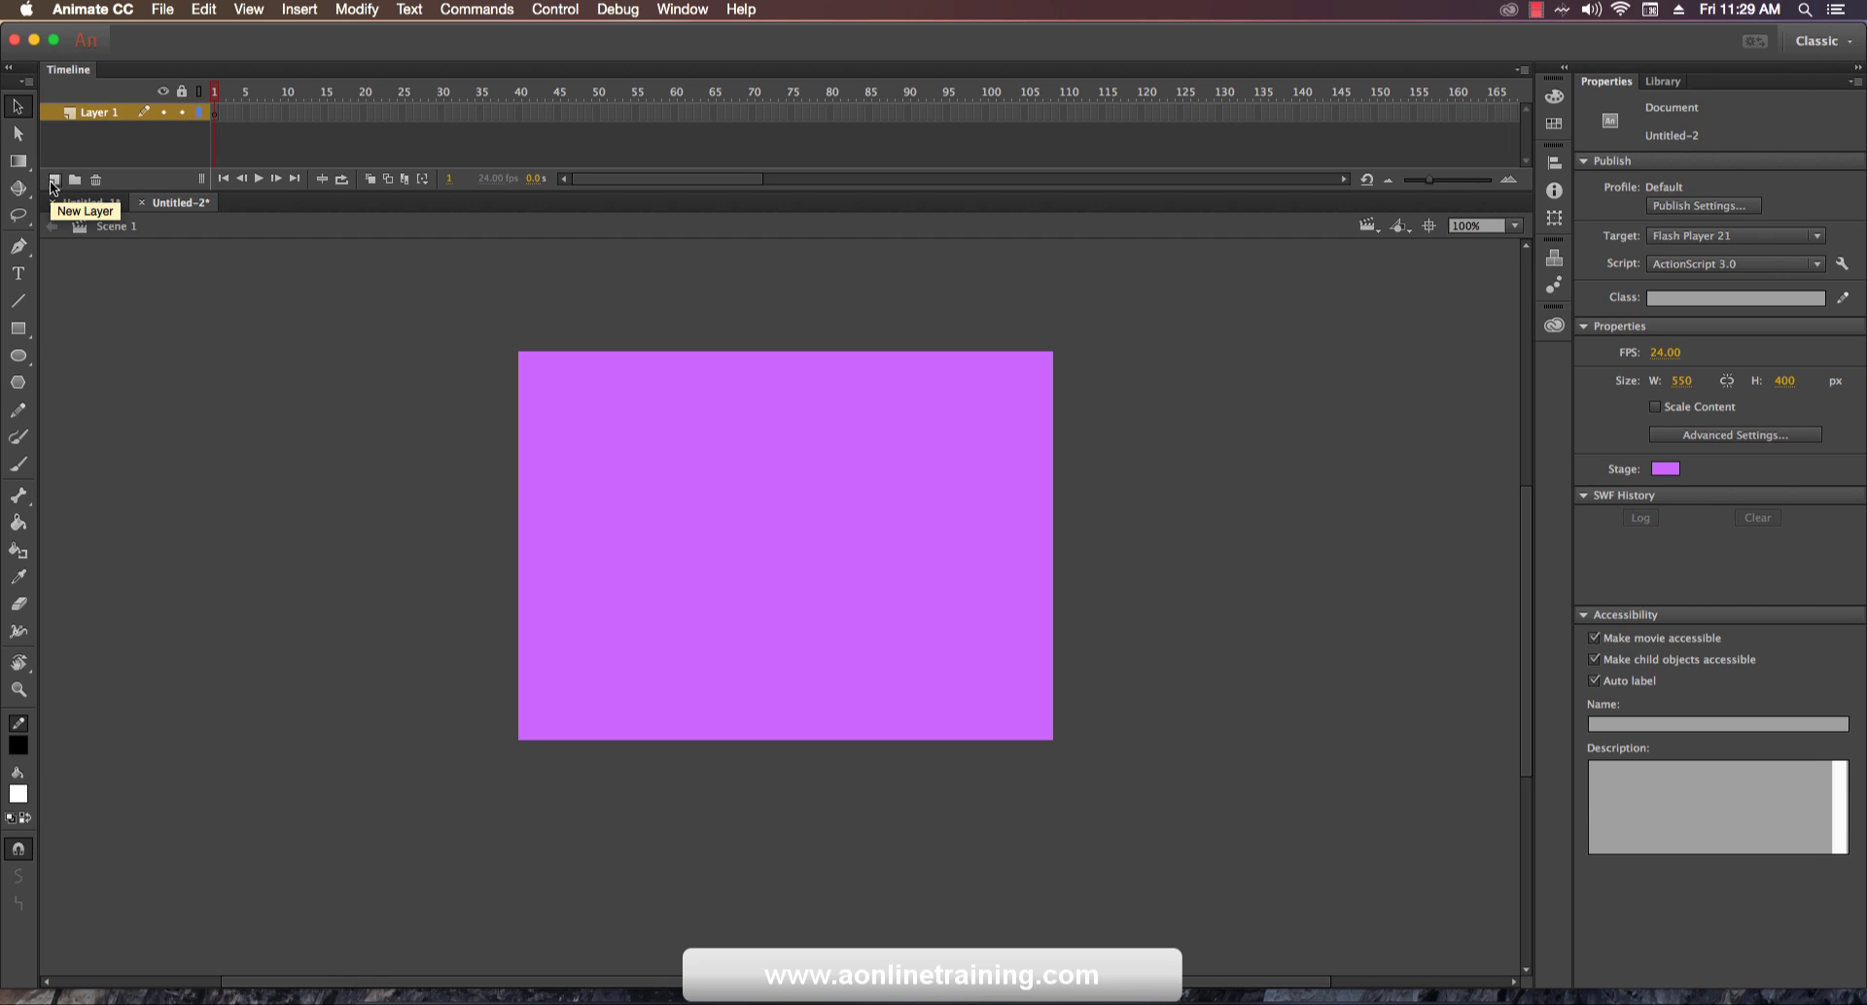
Draw a white-filled, black-outlined rectangle about 160 × 182 px in the lower-left part of the stage.
click(22, 332)
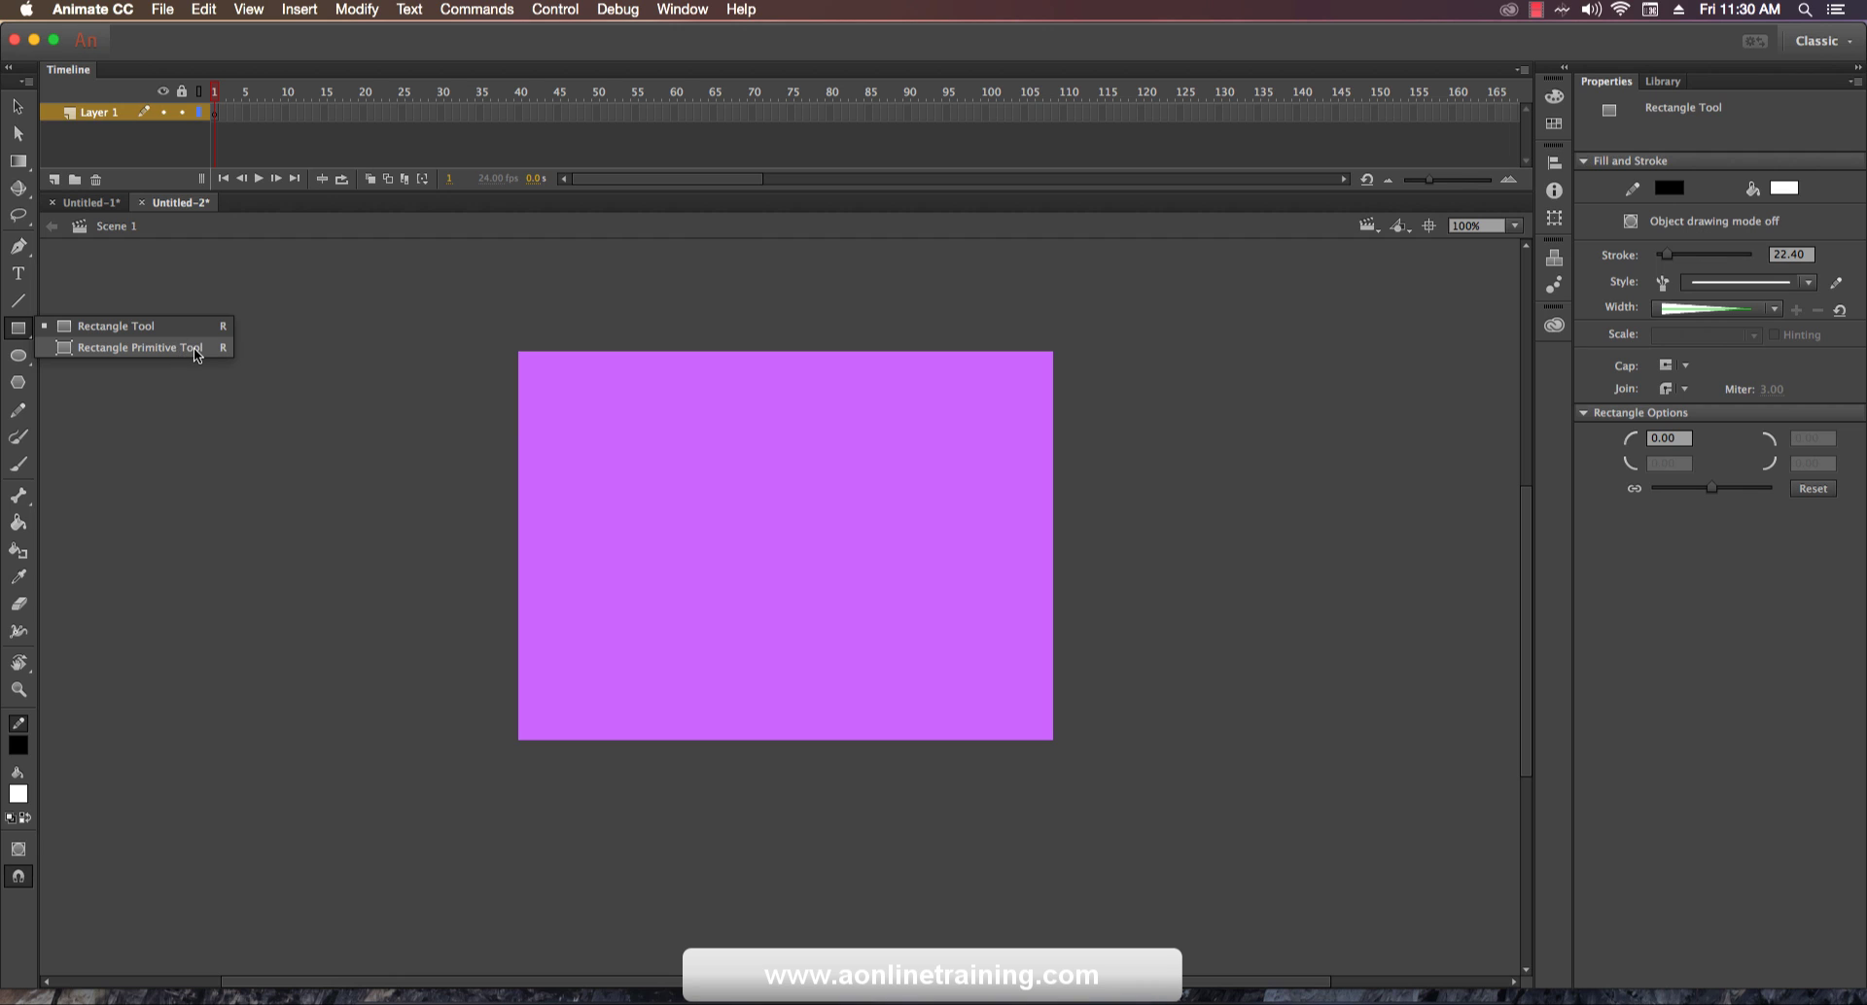
click(138, 329)
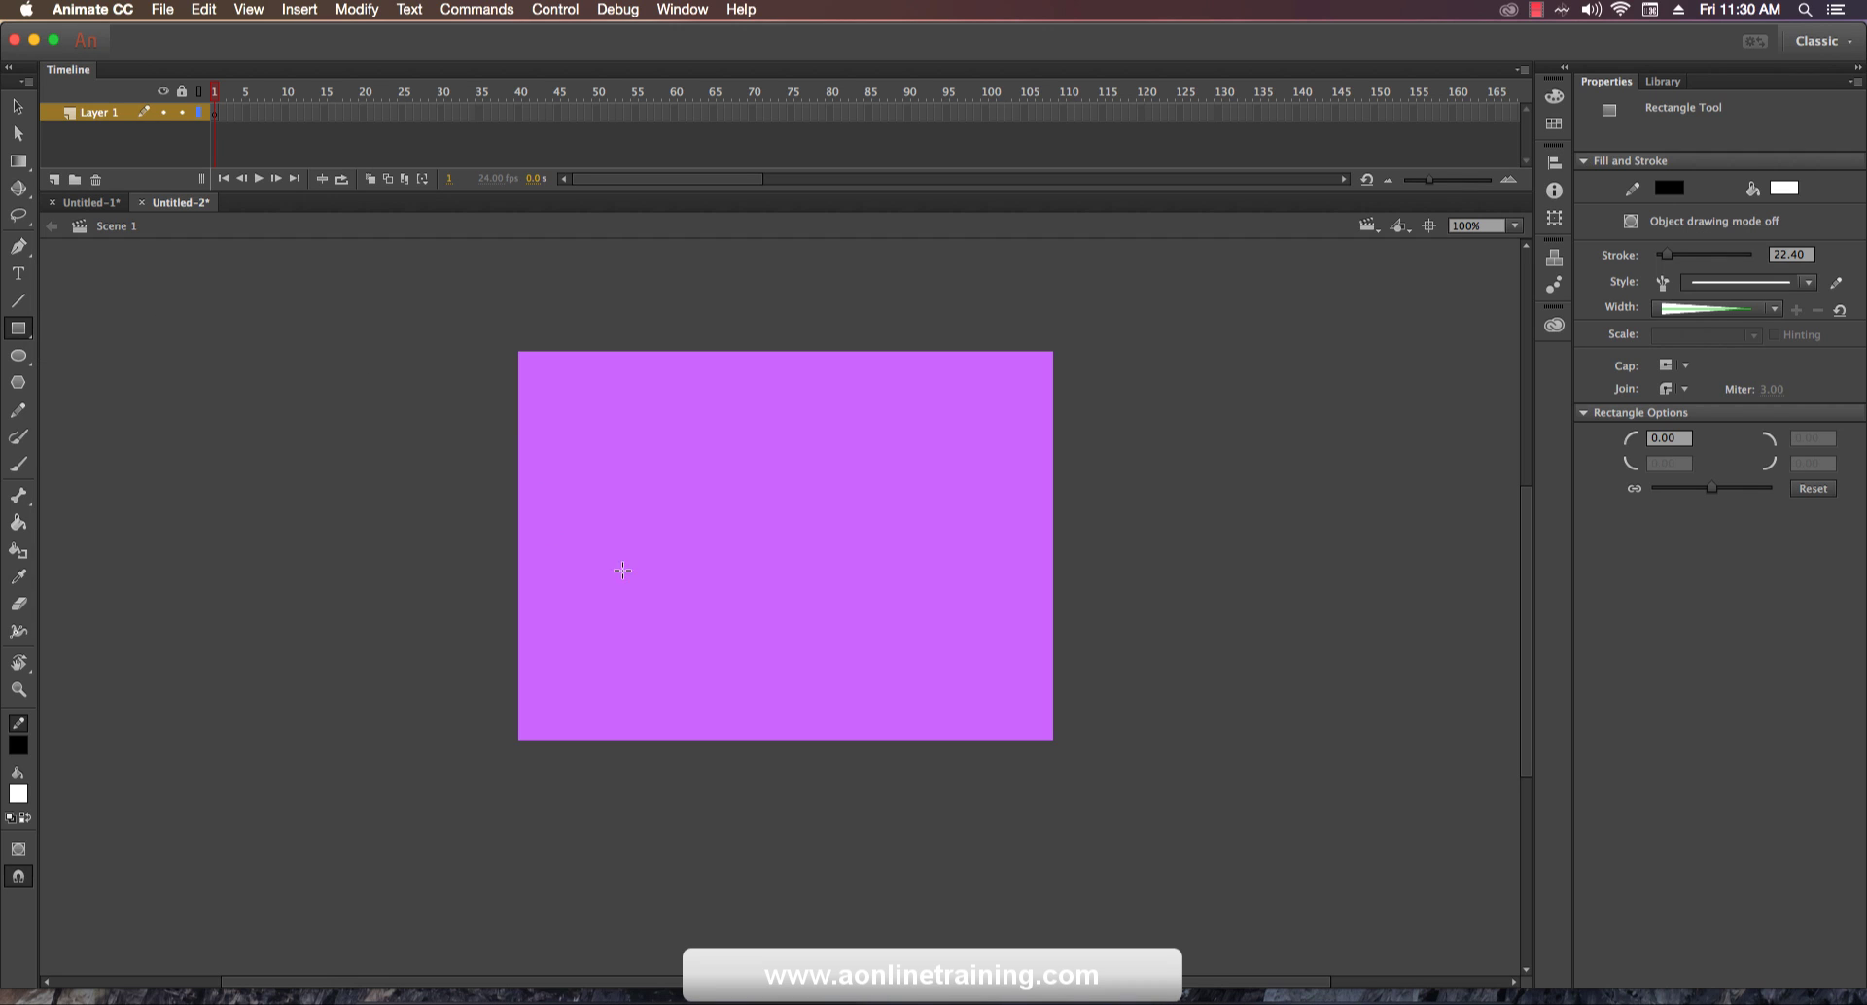
drag(627, 512, 789, 701)
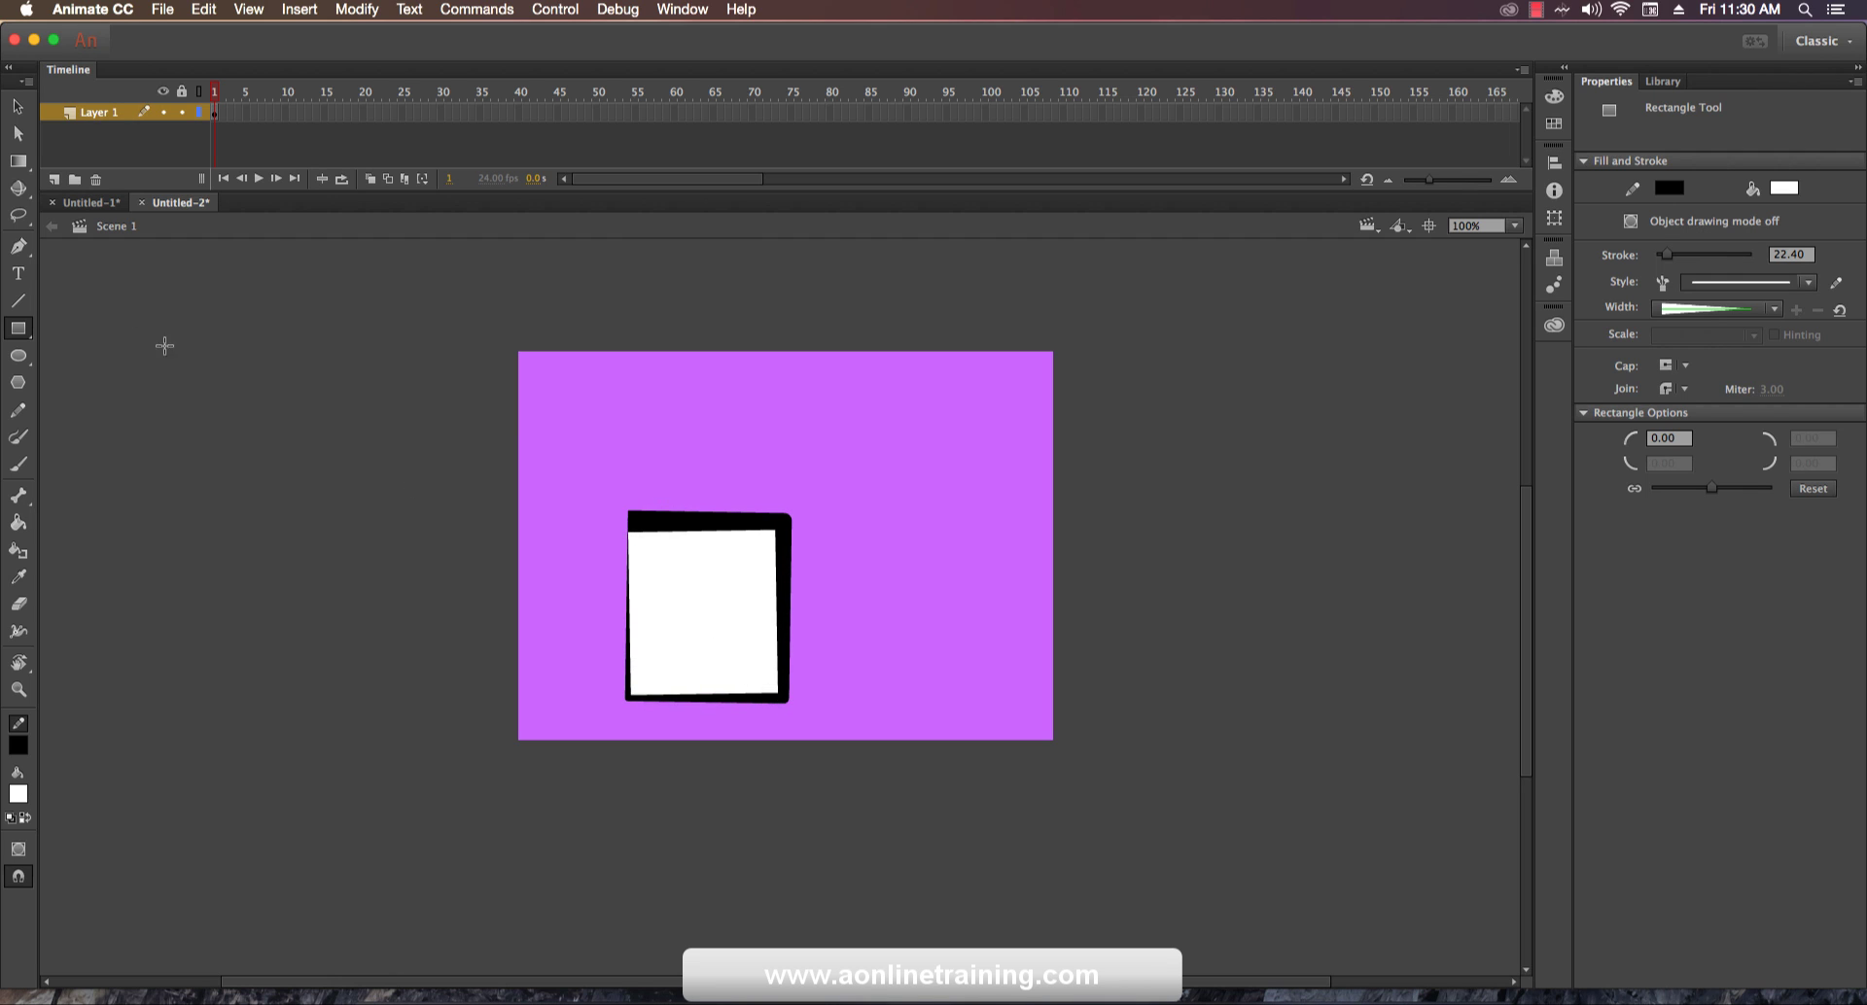
Delete the rectangle's black outline and move the white fill to about X 85, Y 178.
click(14, 107)
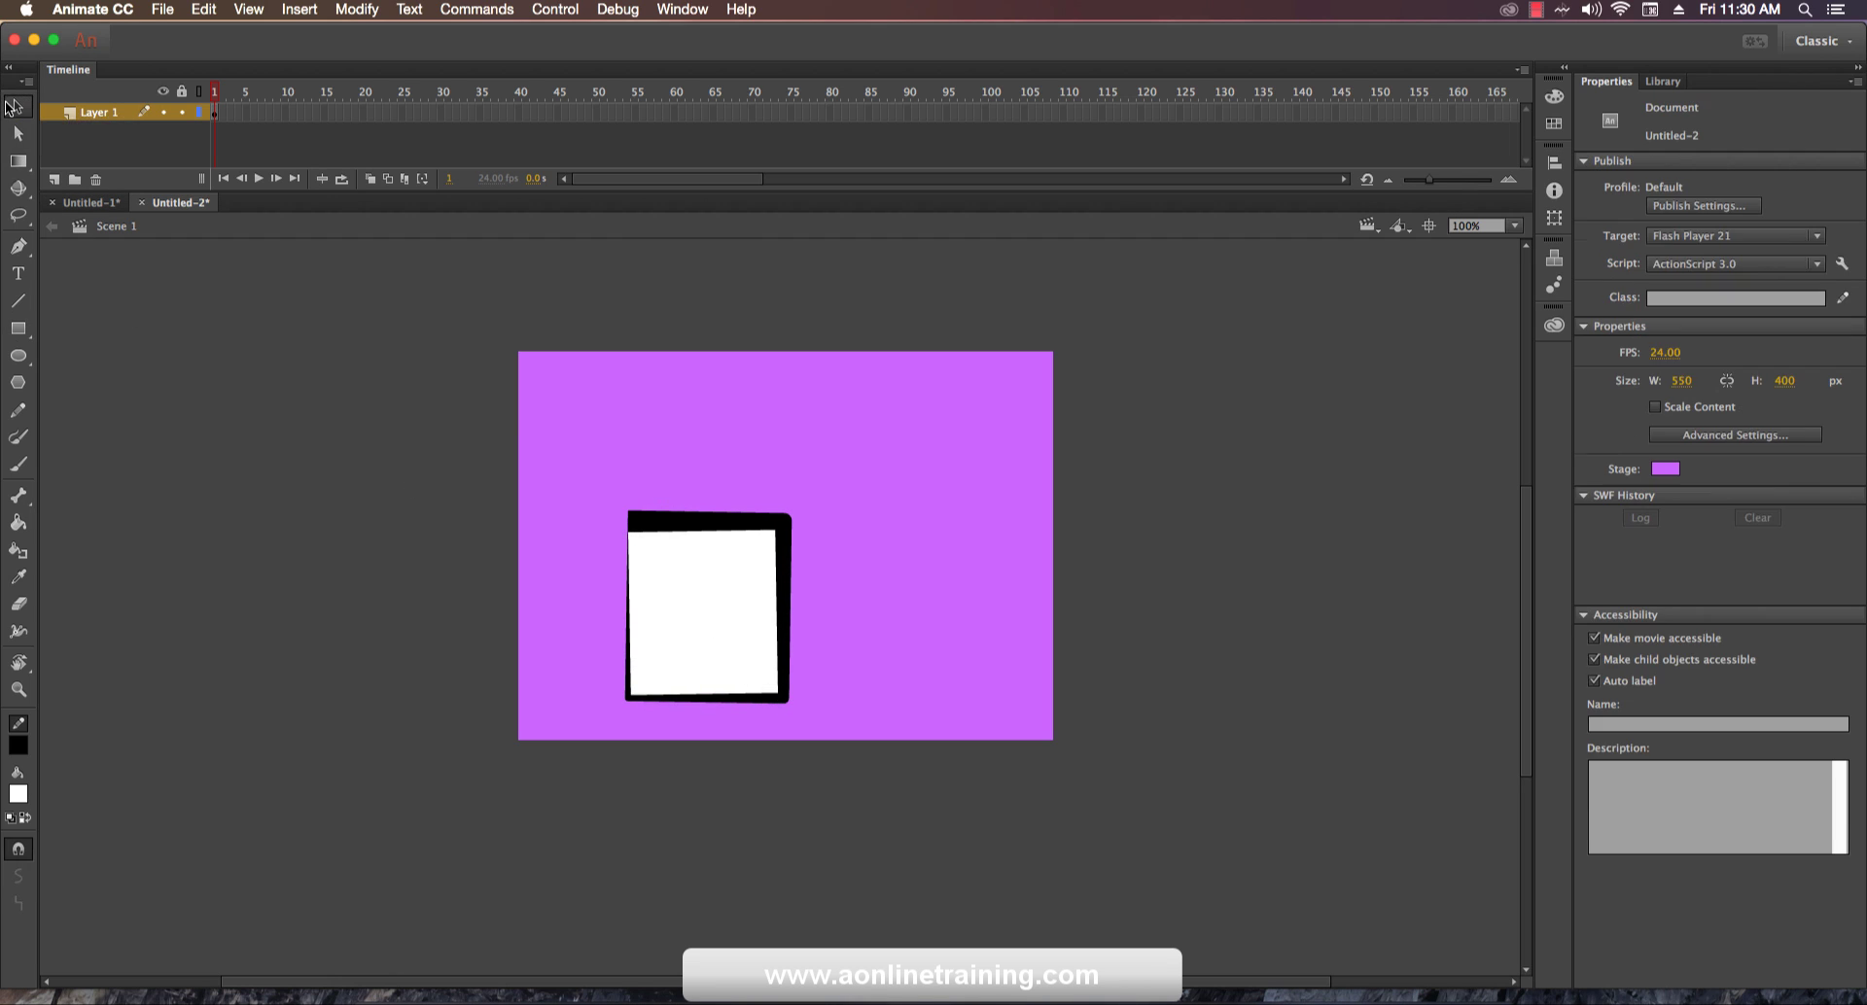
click(787, 544)
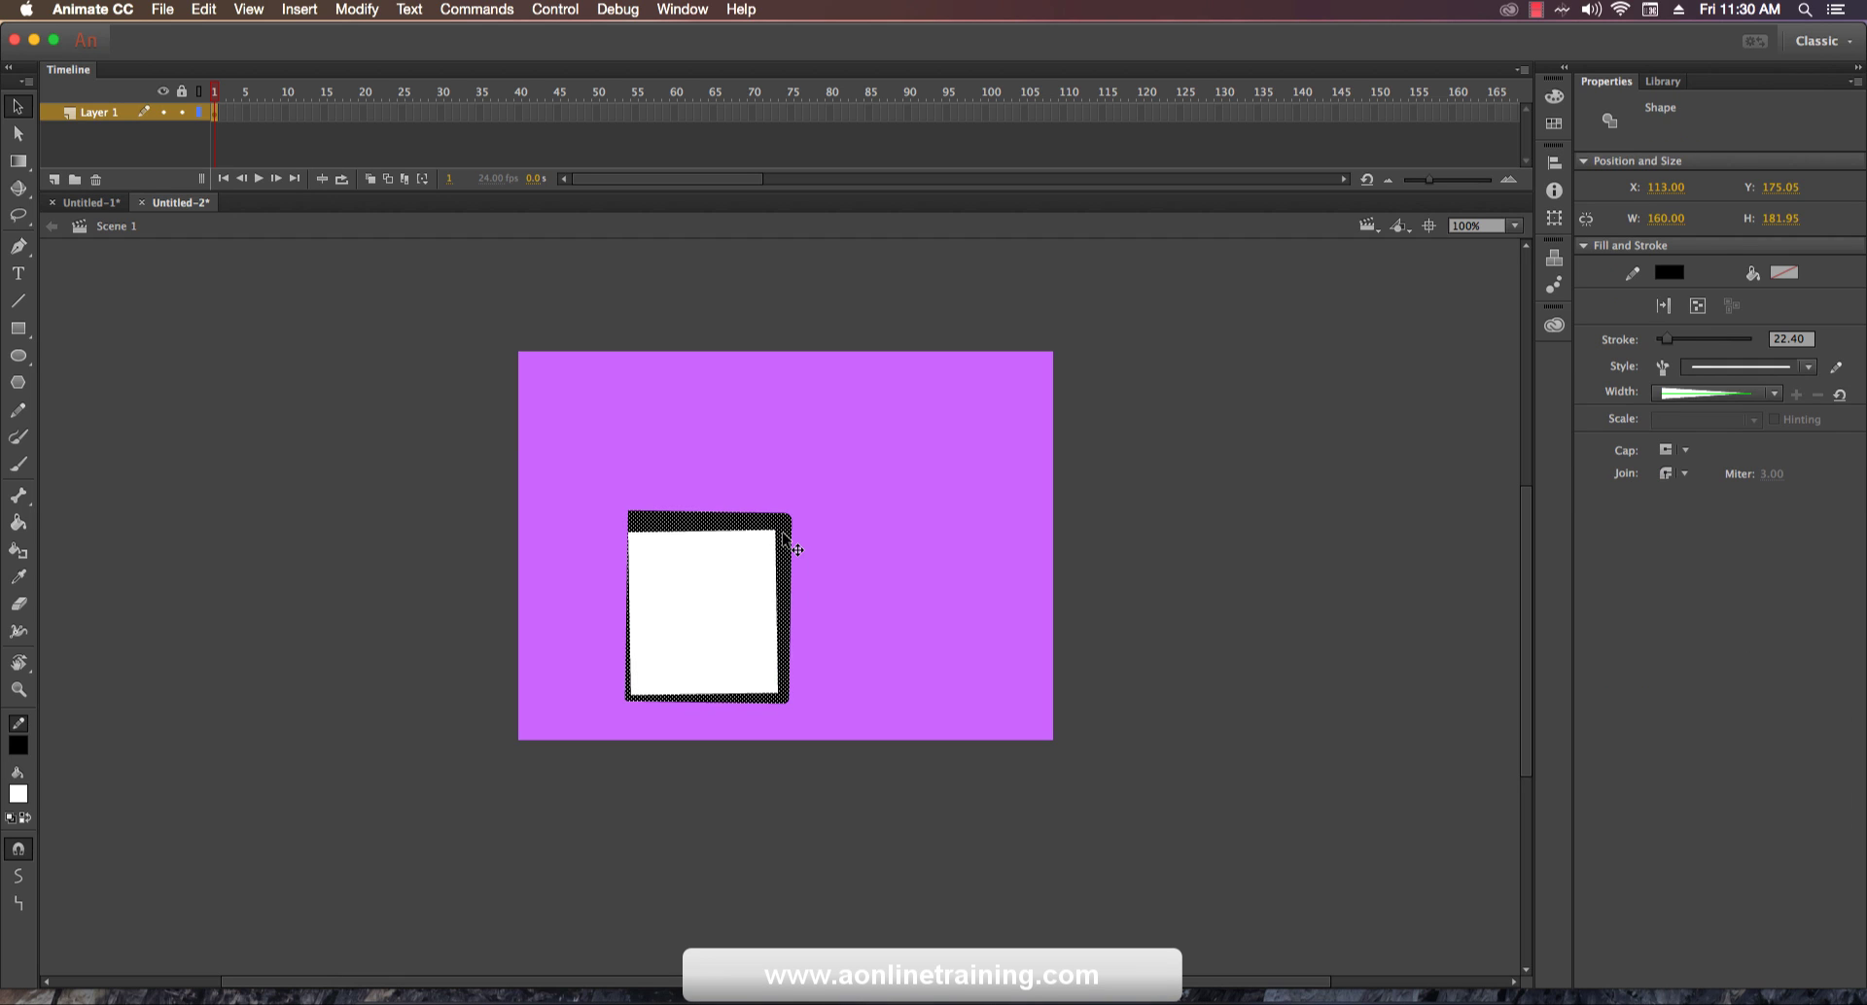
key(Delete)
mouse_move(696, 605)
mouse_down()
mouse_move(668, 609)
mouse_move(729, 616)
mouse_move(700, 612)
mouse_move(699, 637)
mouse_up()
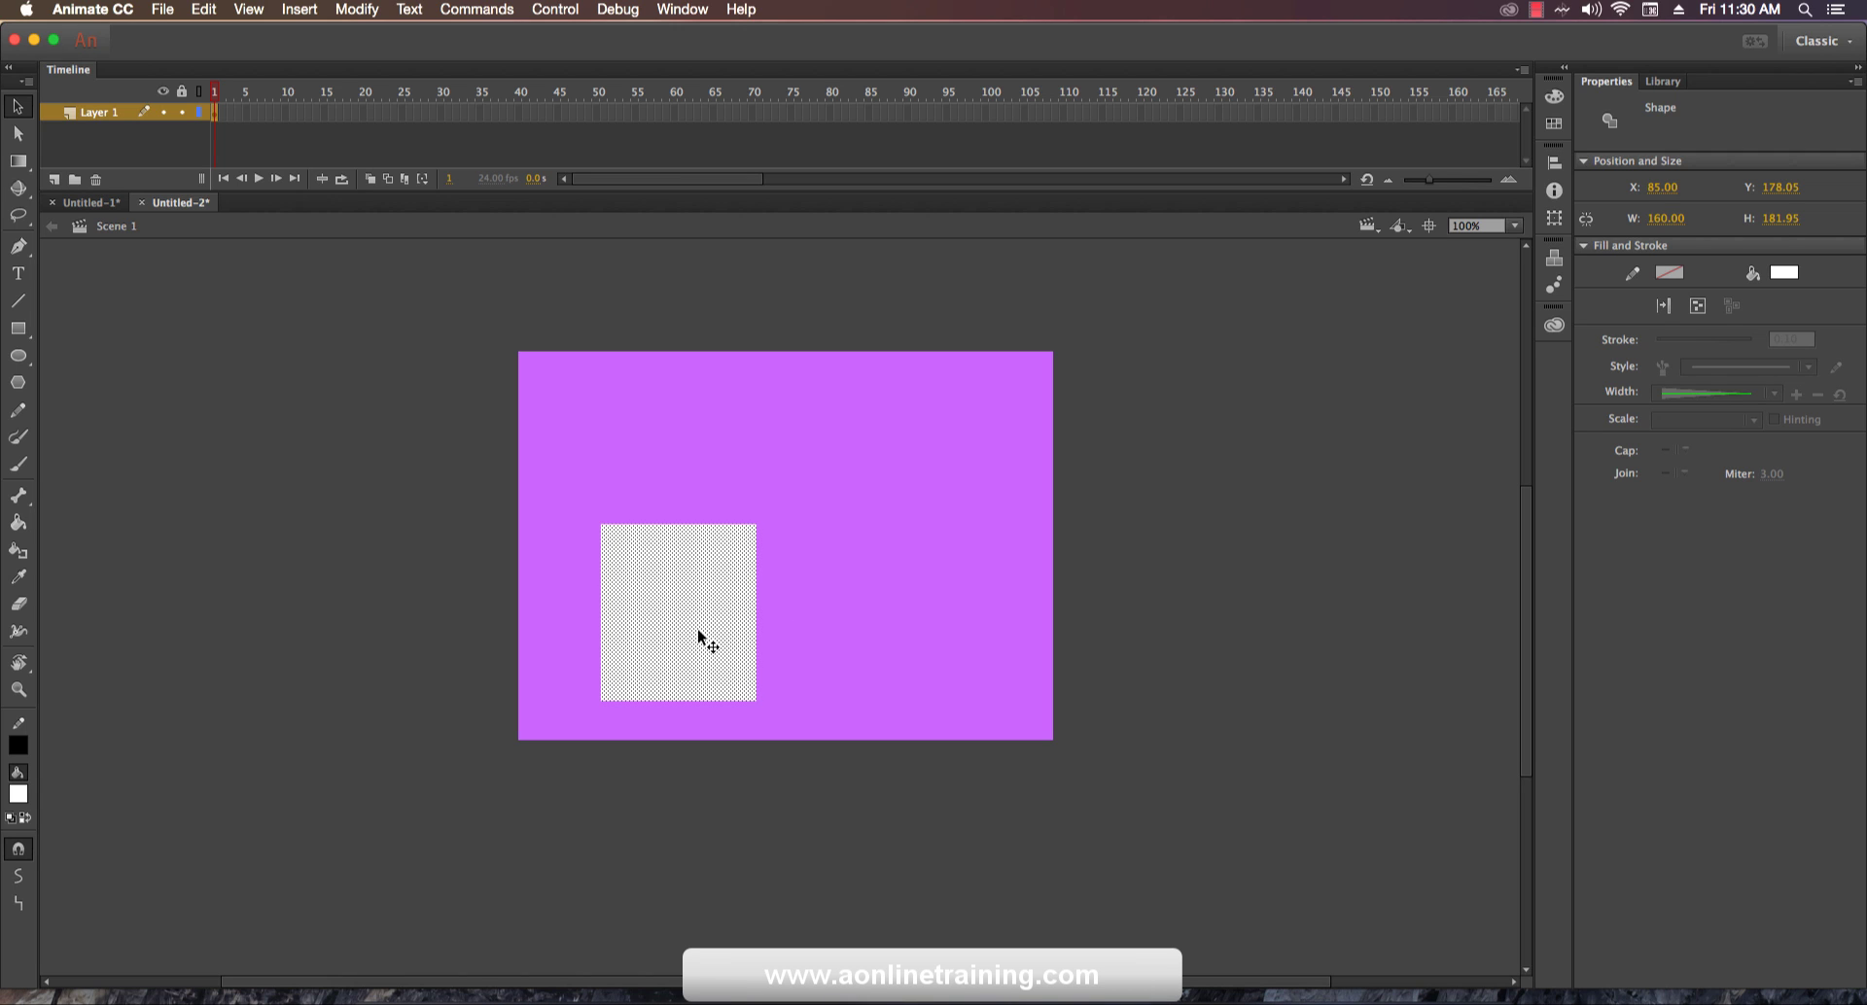
Try splitting a strip off the white rectangle's right side and moving it away, and undo this.
drag(852, 455, 710, 739)
drag(748, 562, 778, 573)
click(862, 595)
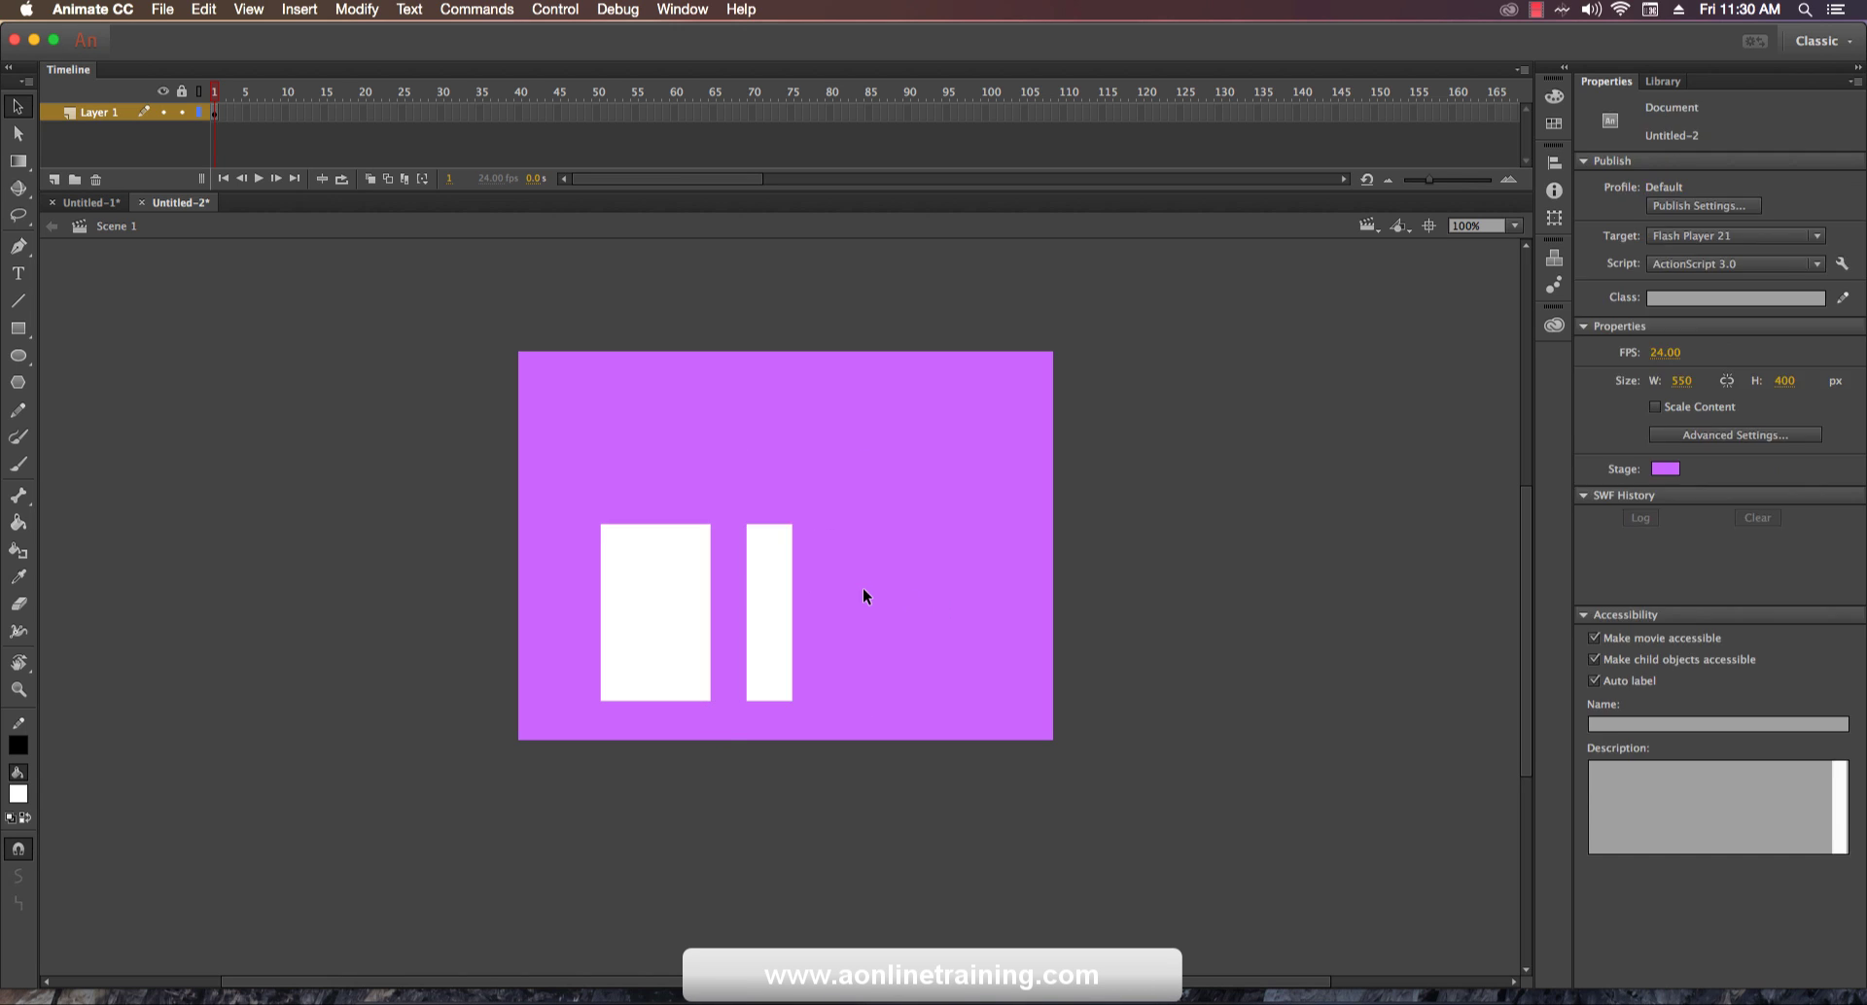
key(super+z)
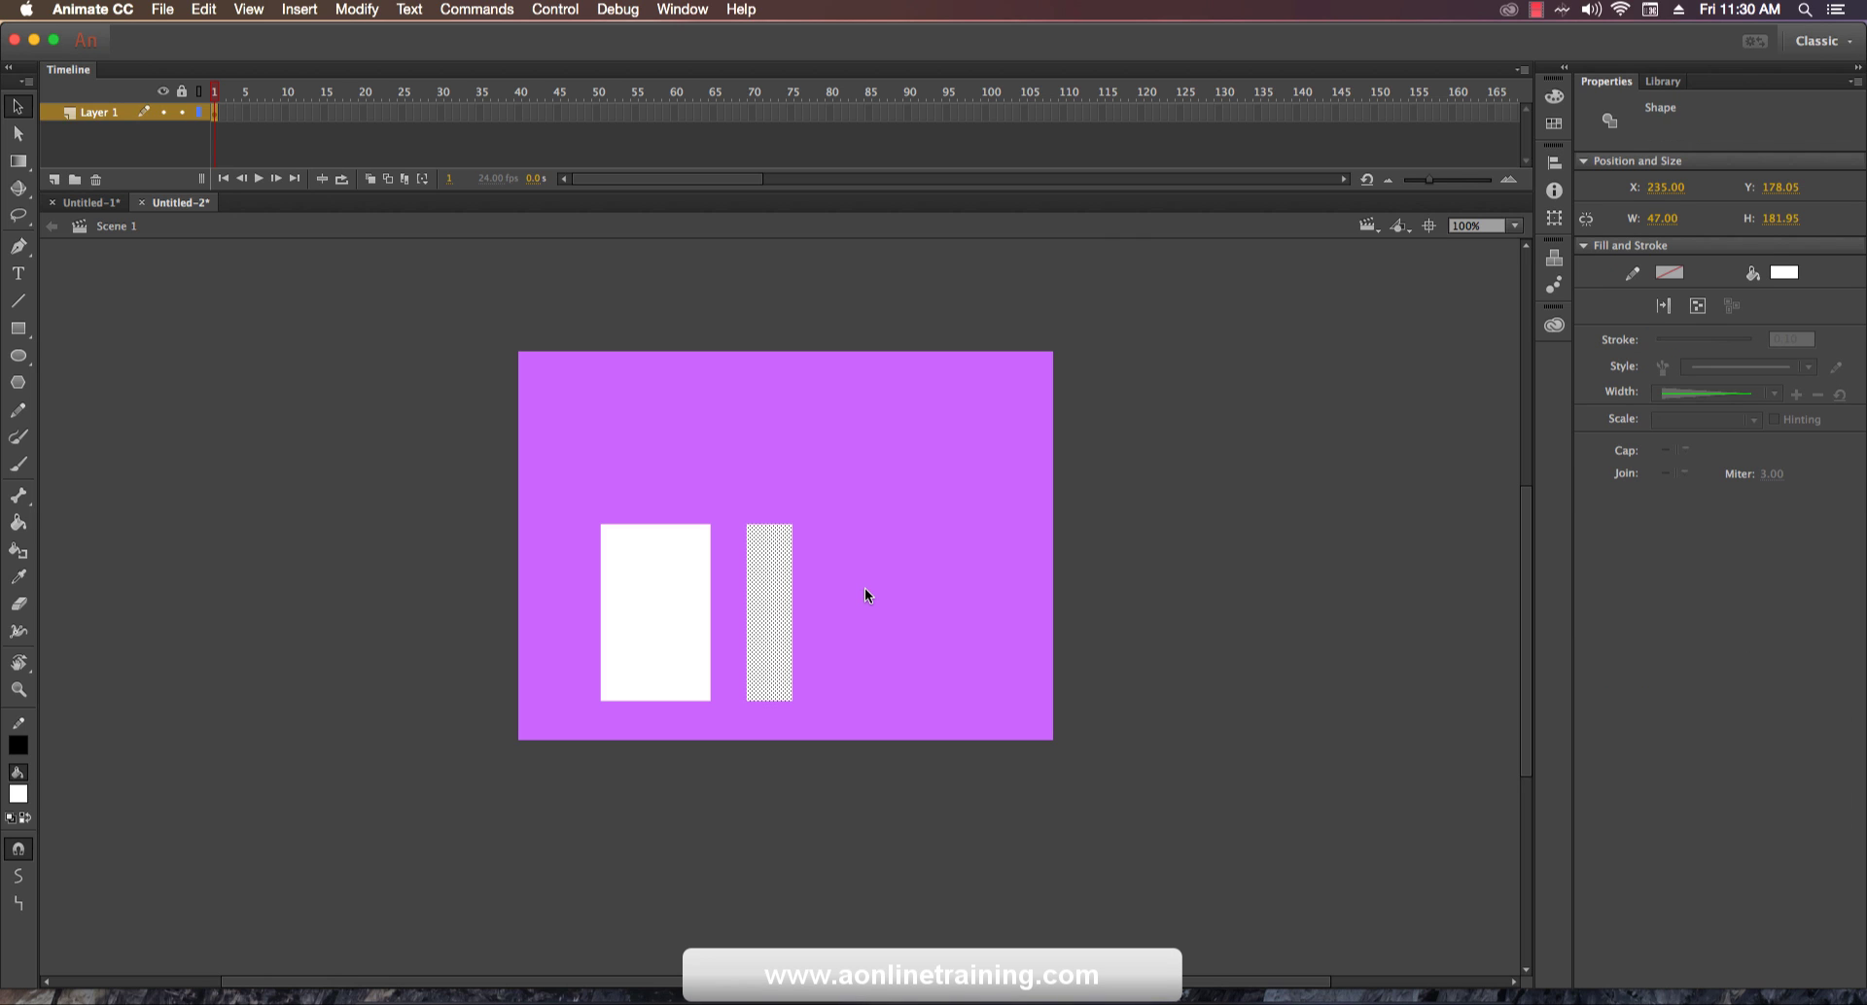
key(super+z)
click(868, 595)
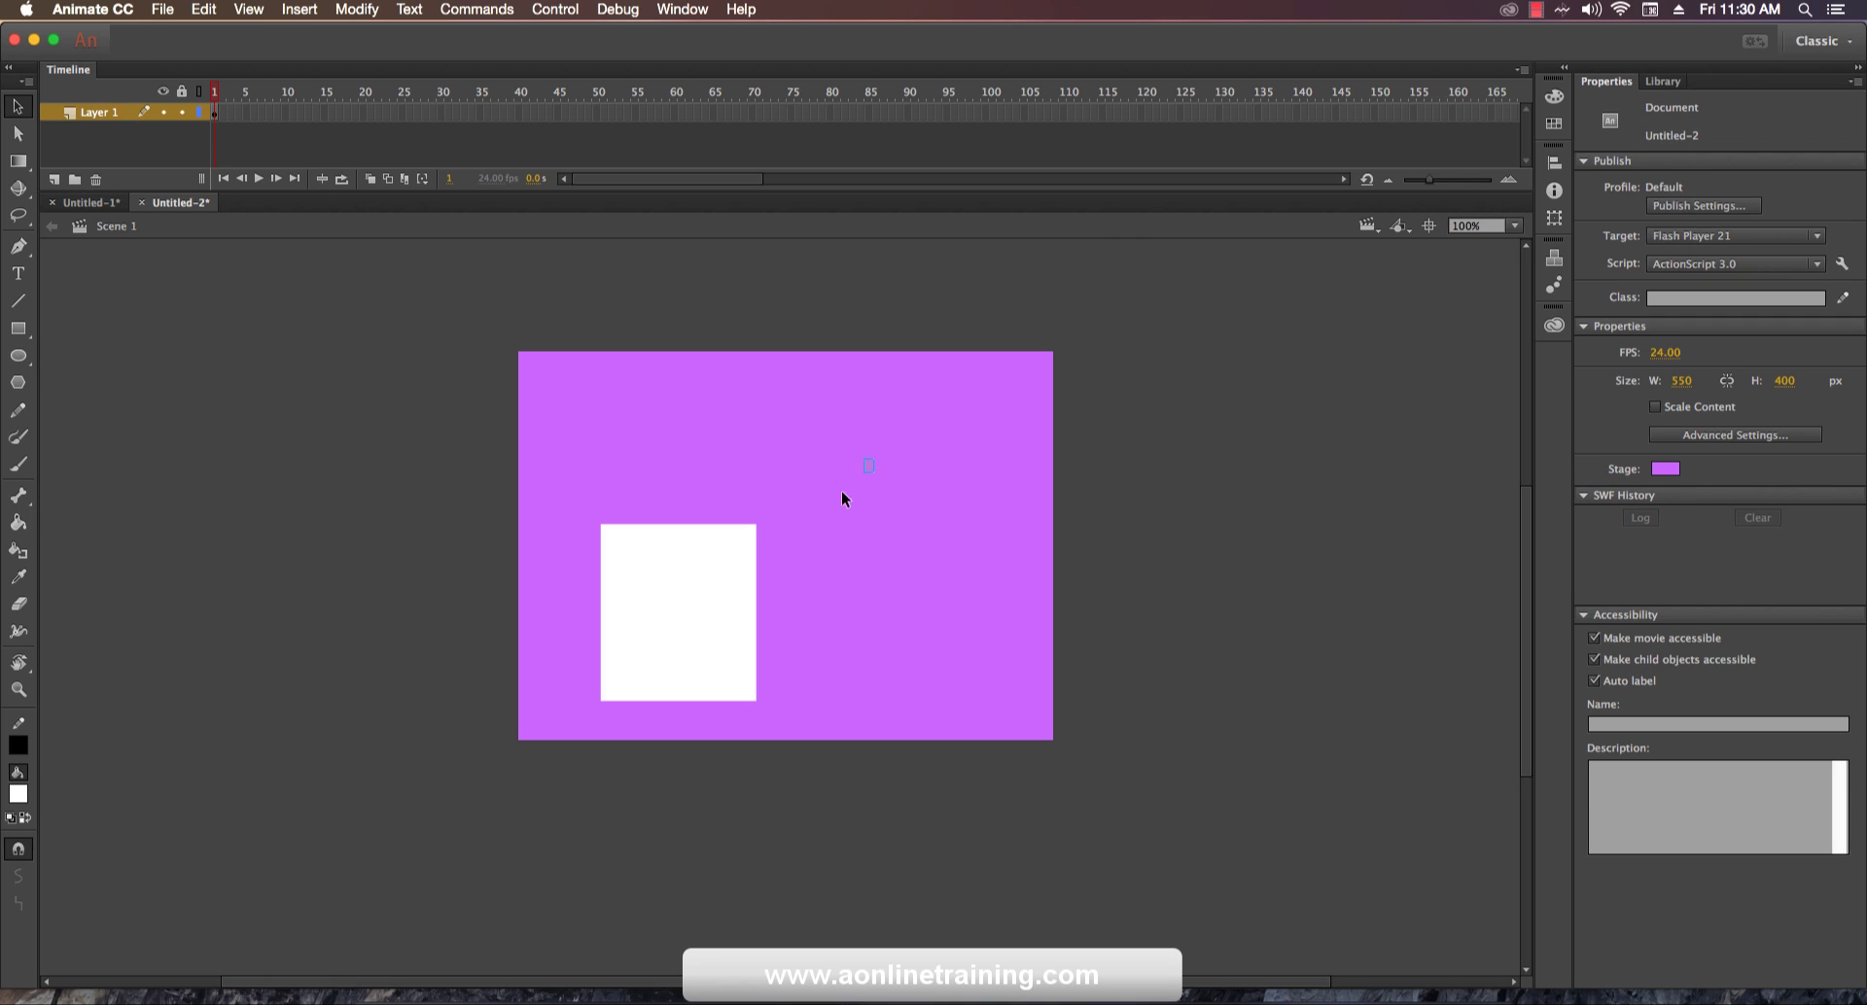
Try out horizontal positions for the white rectangle, nudging it left and moving it right to about X 118.
click(616, 676)
drag(617, 676, 635, 654)
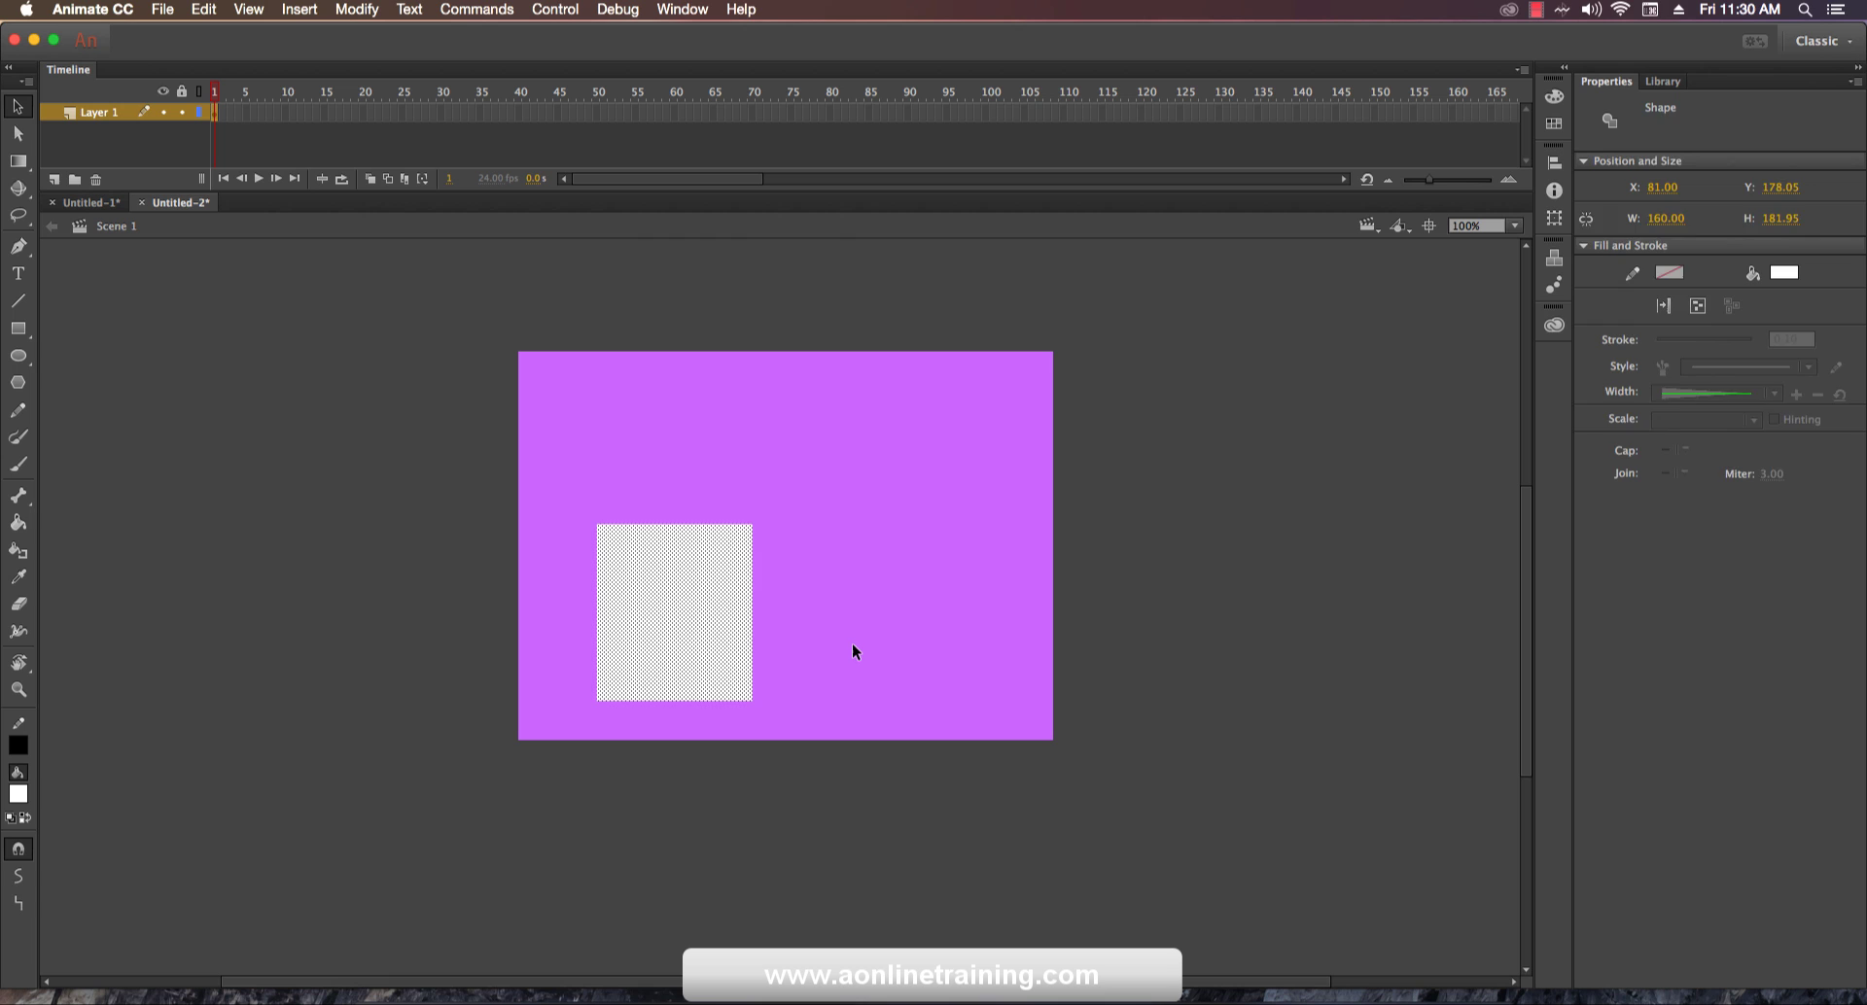
click(852, 644)
click(712, 659)
key(Left)
key(Left)
key(Left)
key(Left)
key(Left)
click(836, 651)
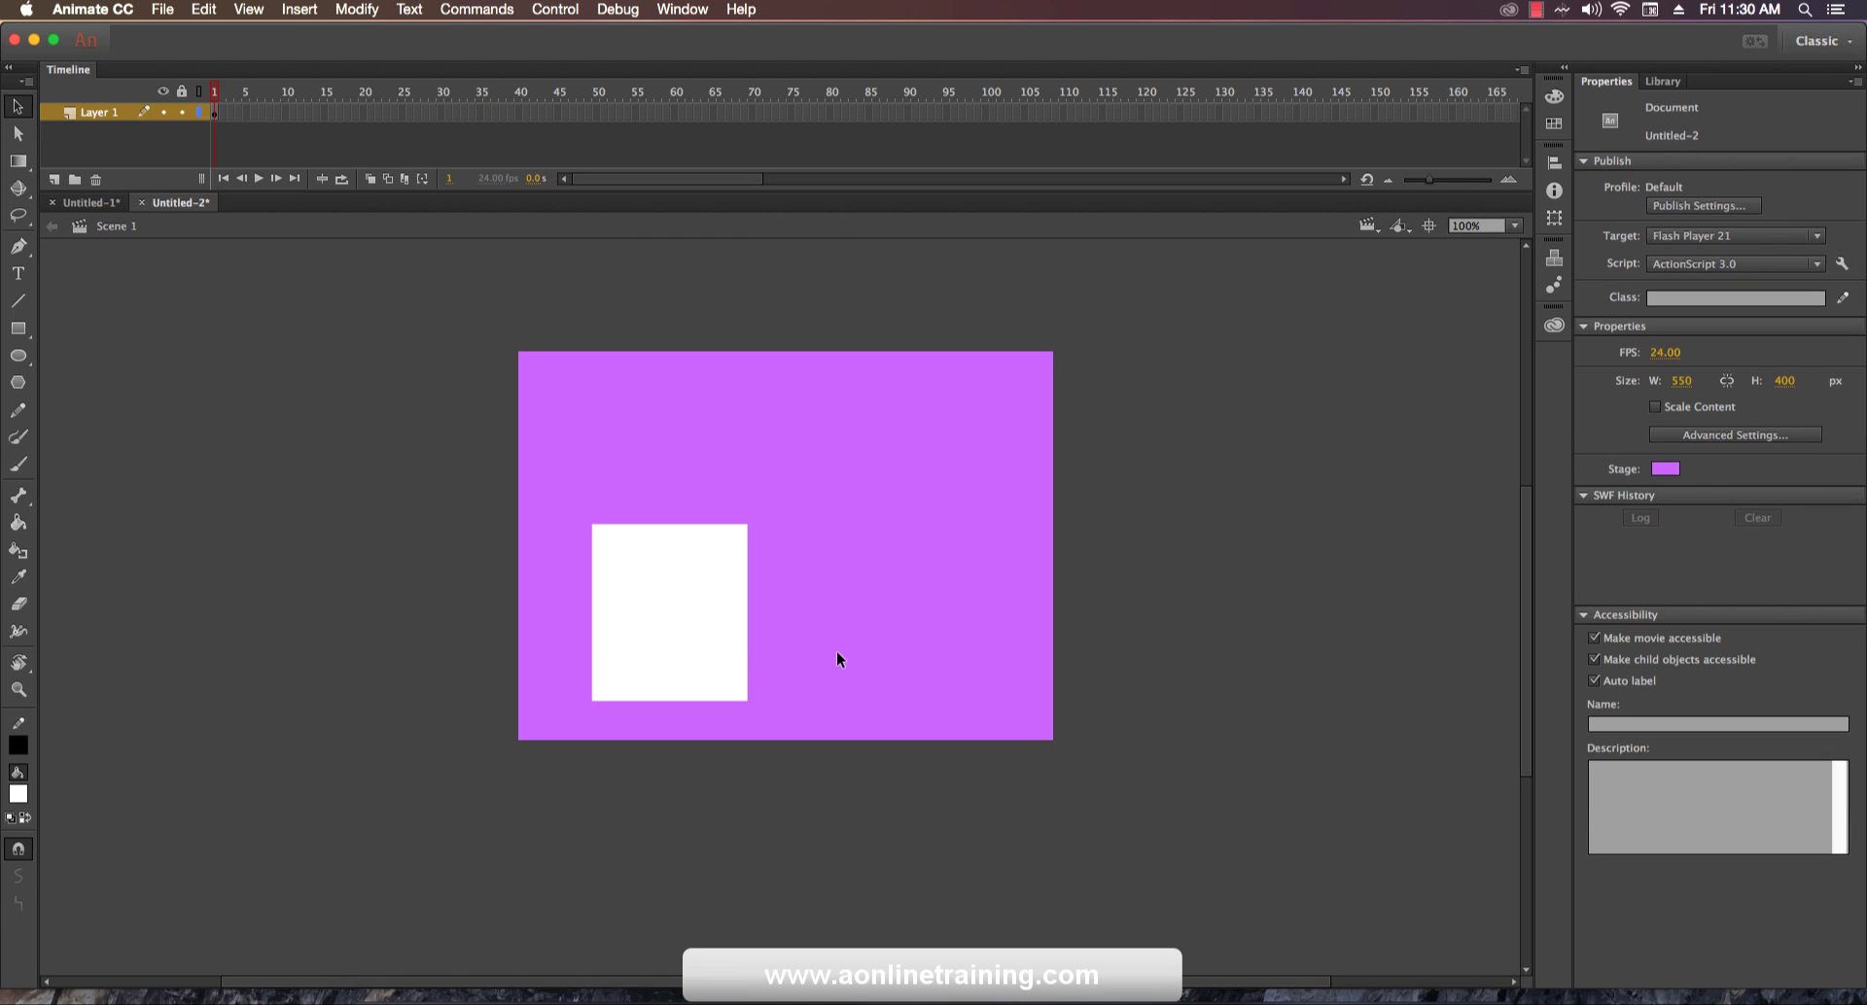
drag(677, 619, 718, 614)
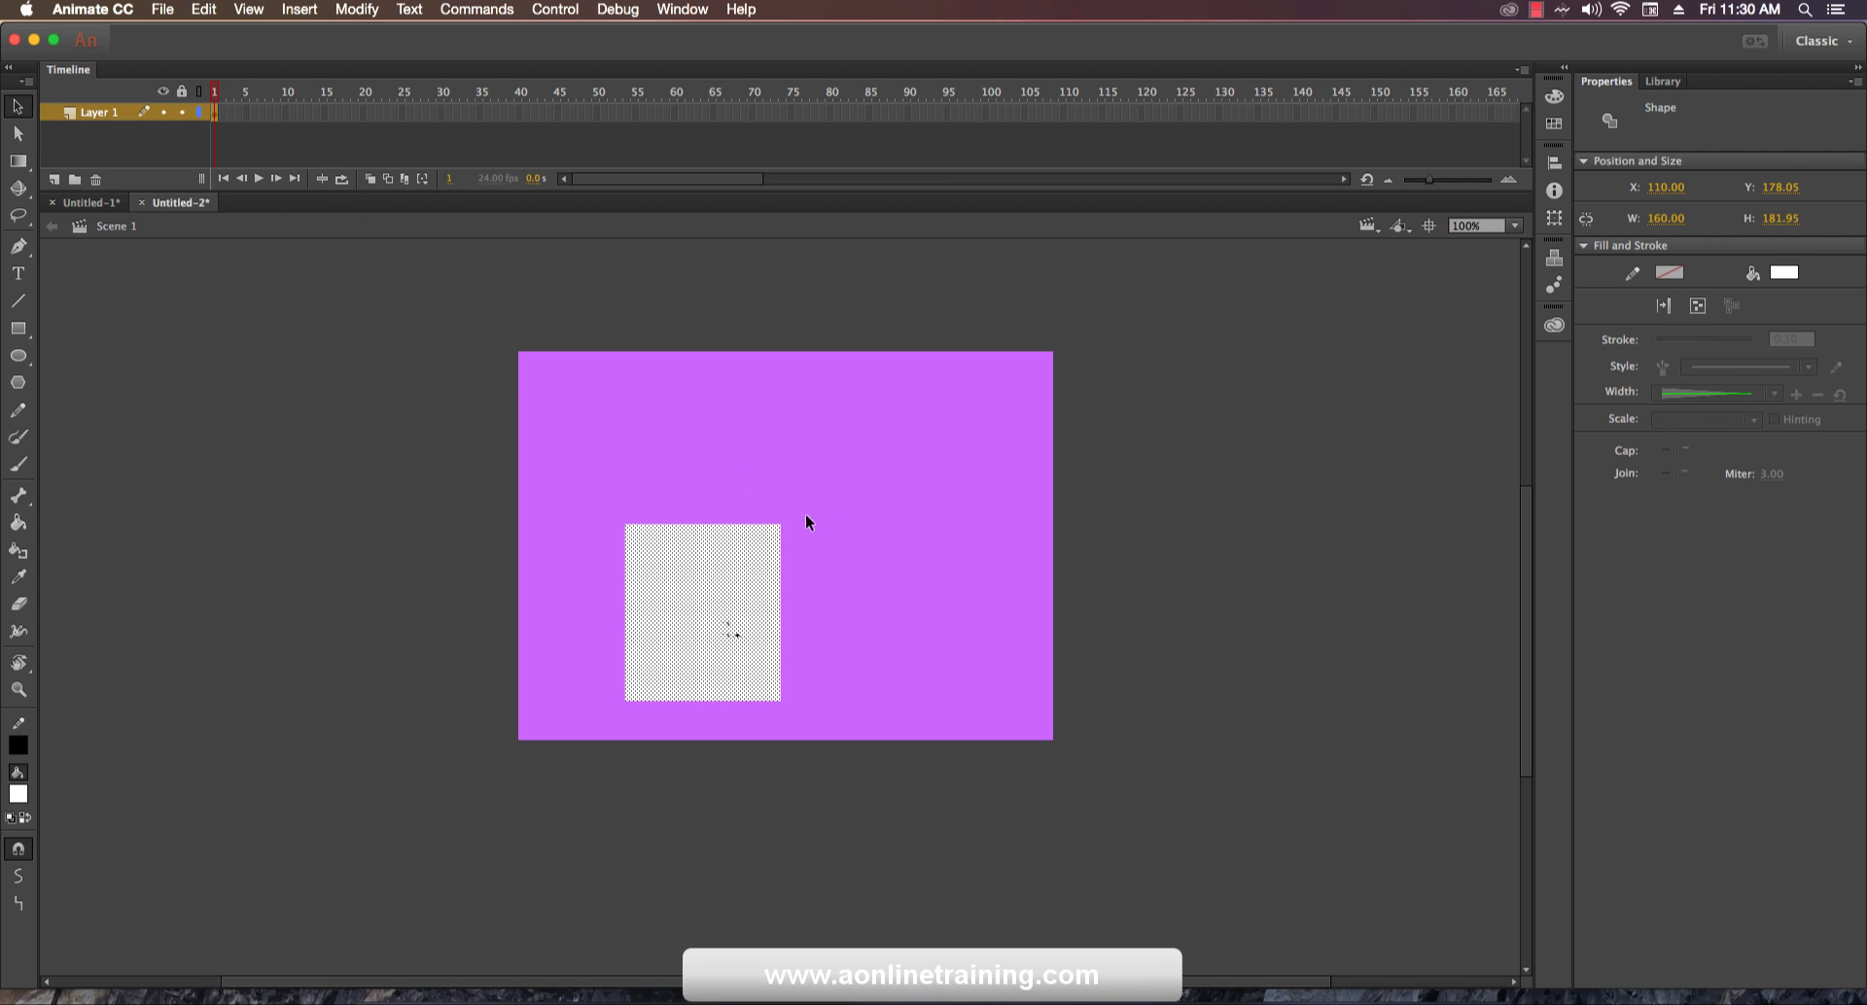
drag(732, 628, 741, 630)
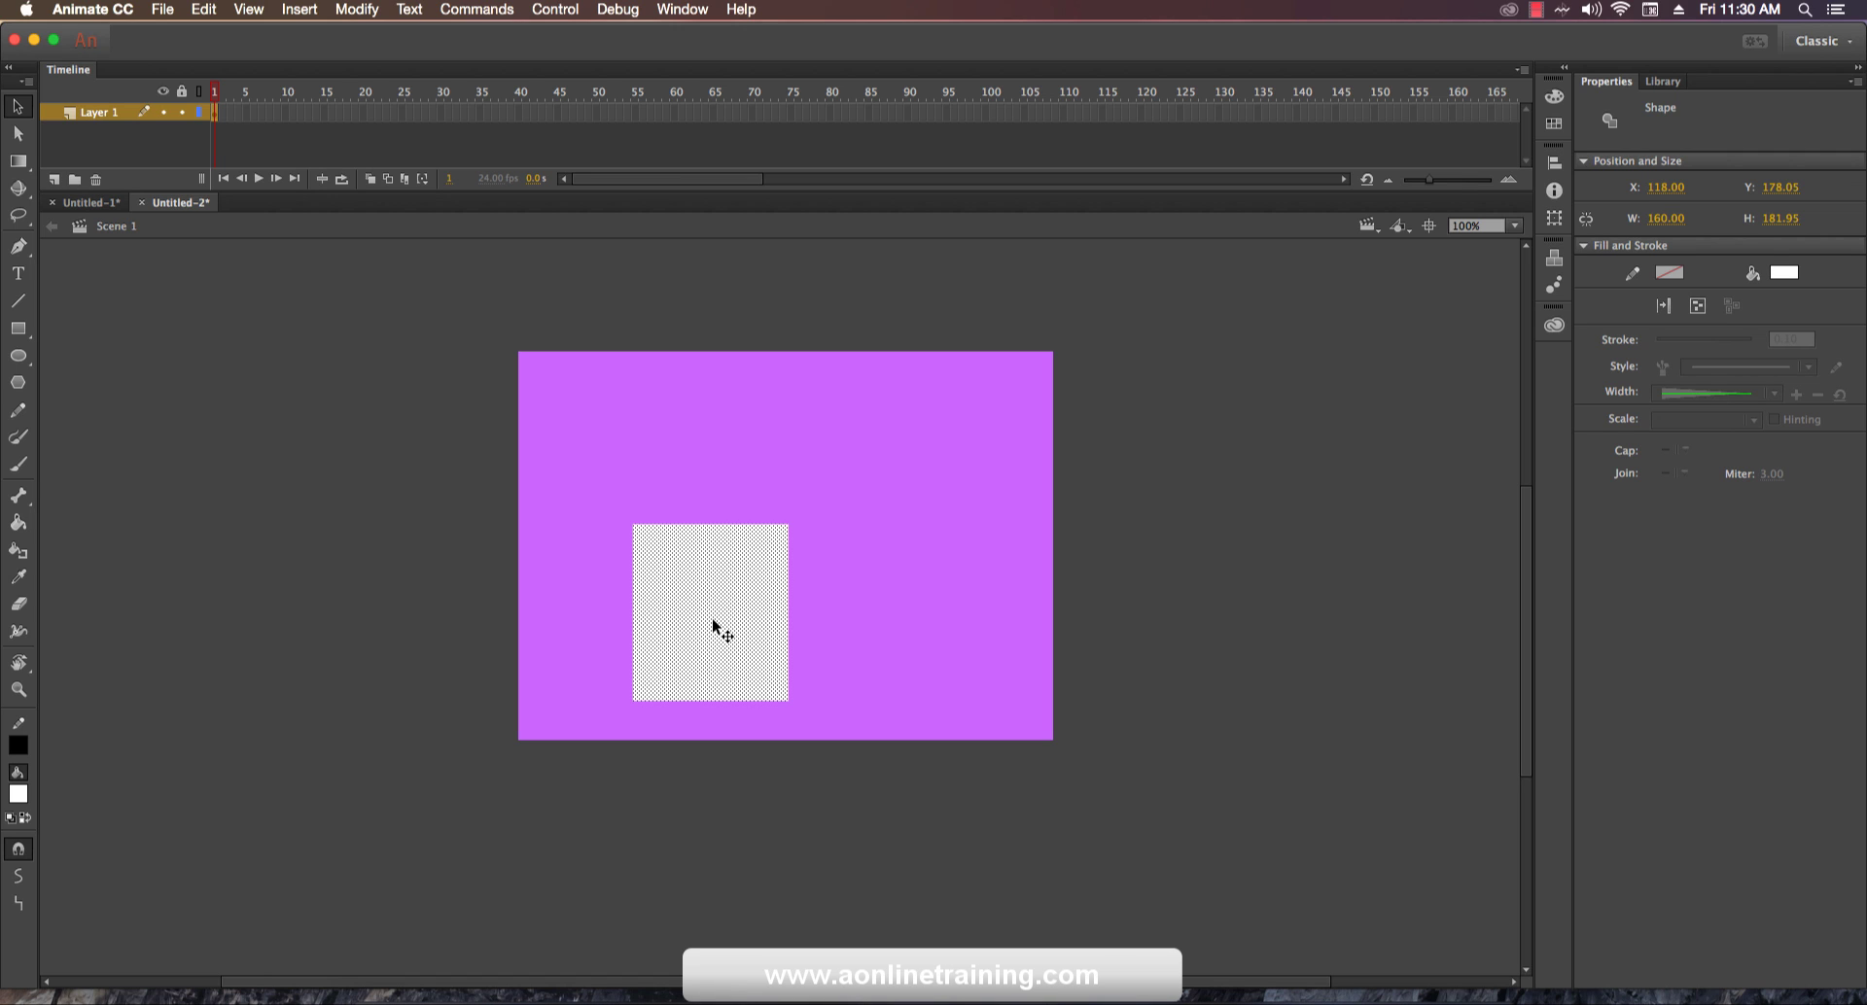
click(888, 620)
Fill the white rectangle with blue #3366FF and place it at about X 73.
drag(754, 621, 727, 614)
click(1791, 274)
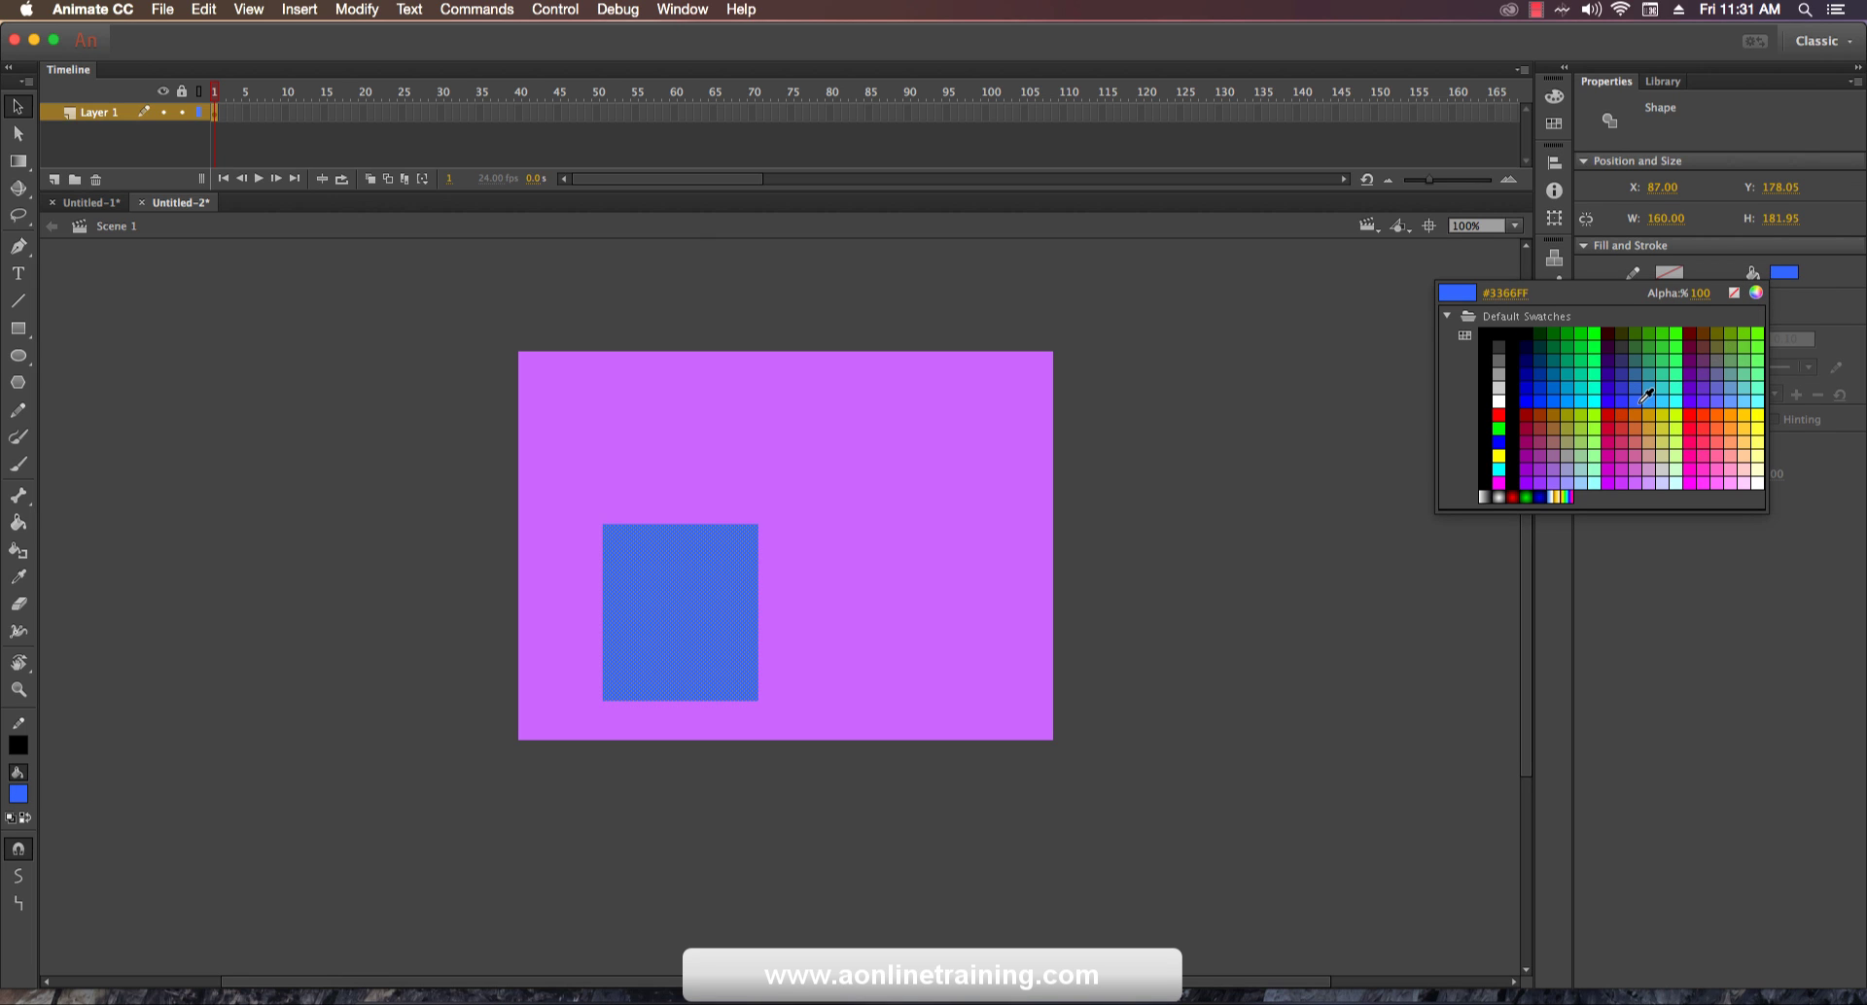
click(1642, 400)
drag(682, 609, 668, 608)
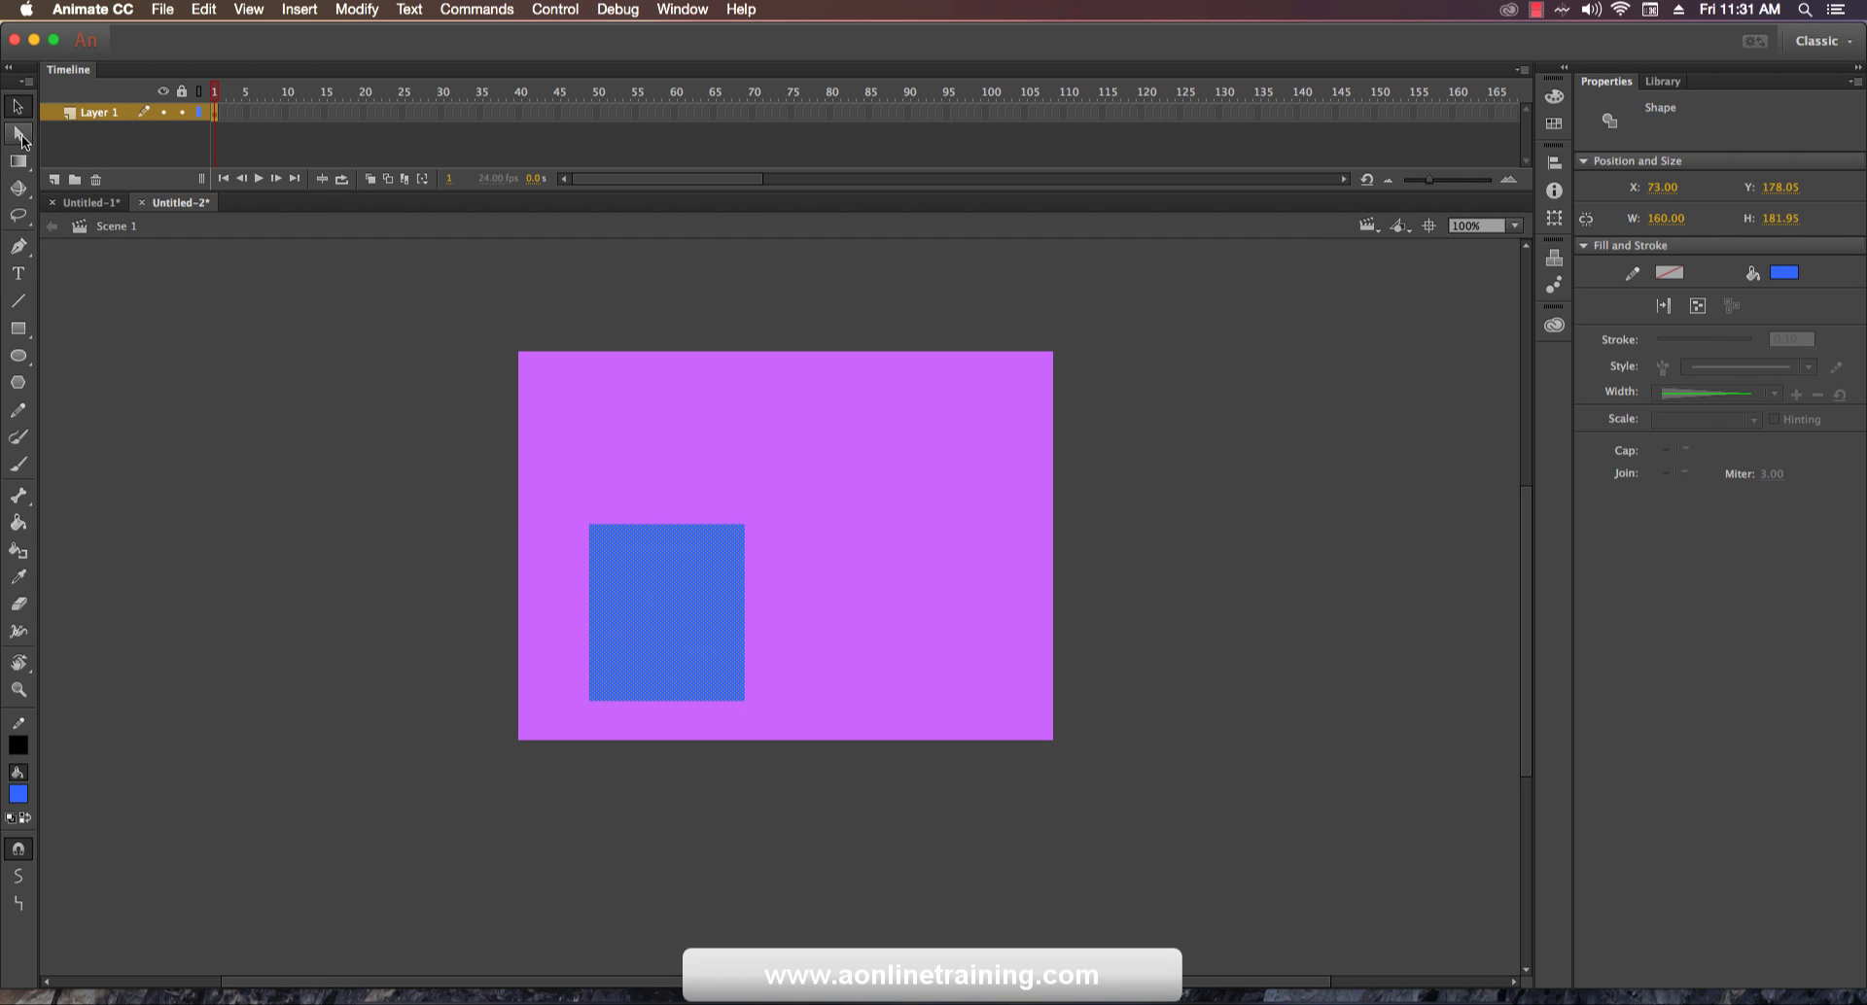
Narrow the blue rectangle symmetrically to about 142 px wide with the Free Transform tool.
click(19, 191)
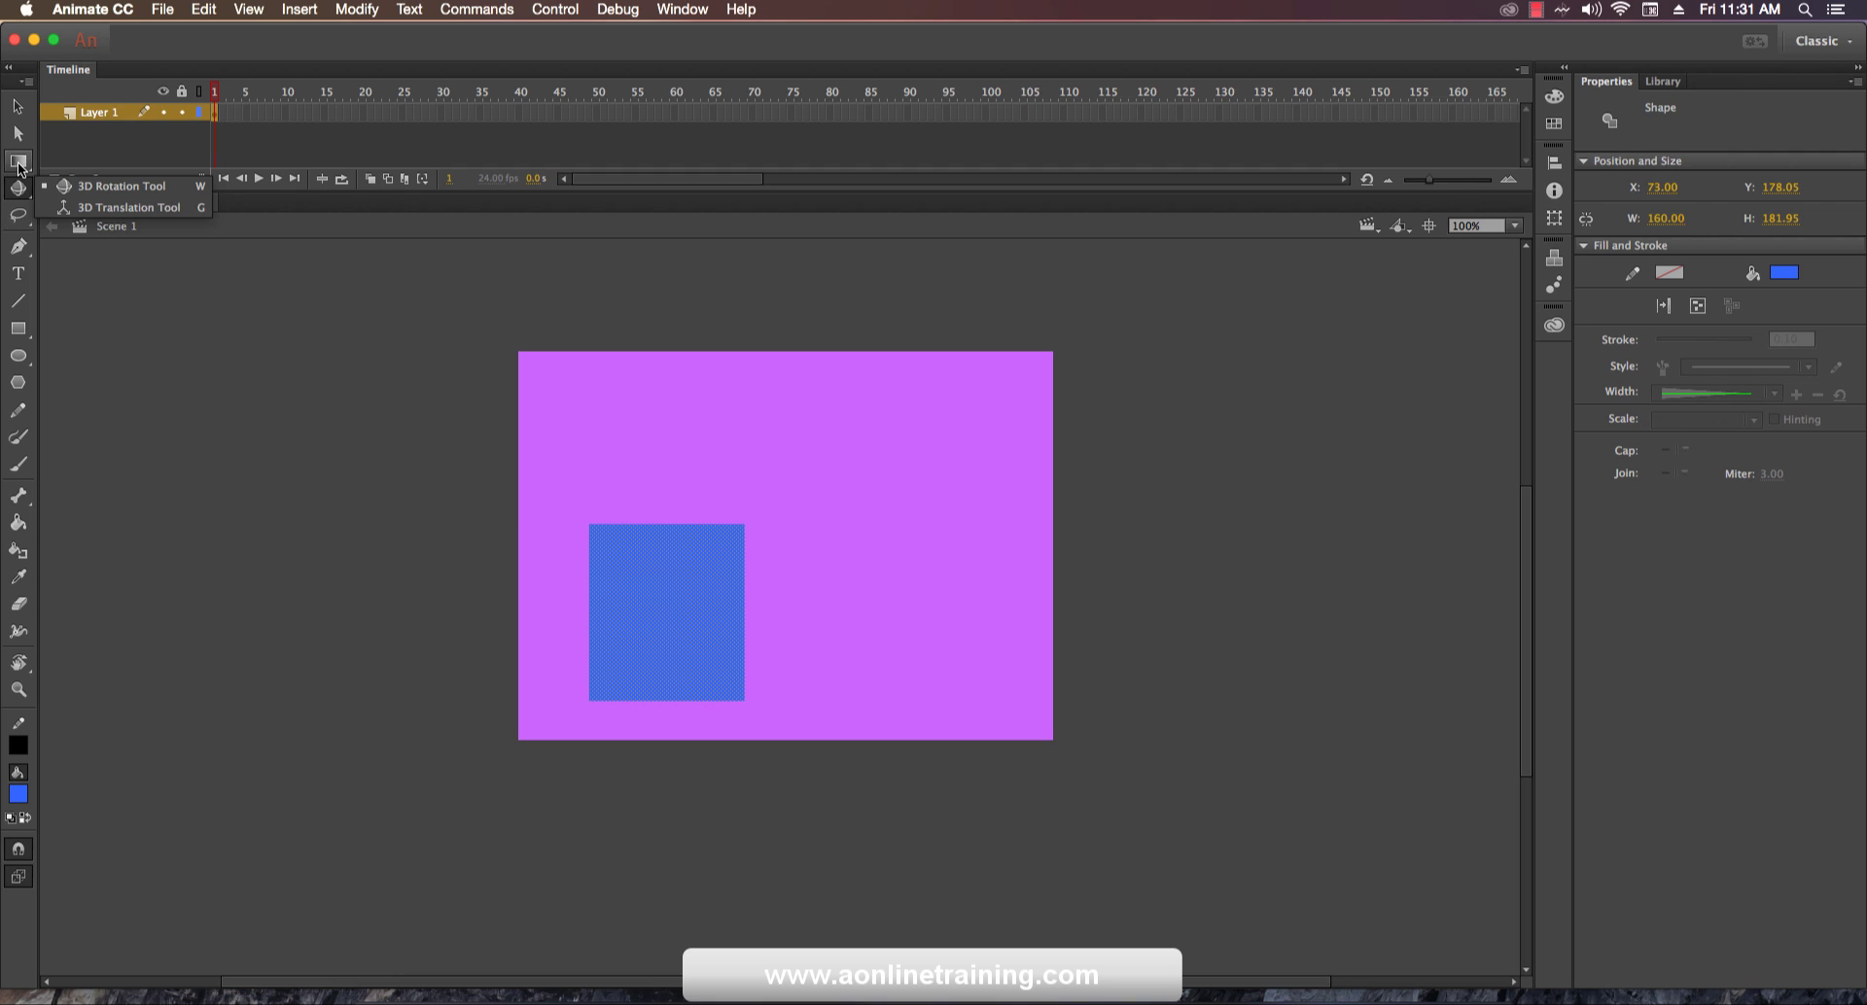
click(20, 163)
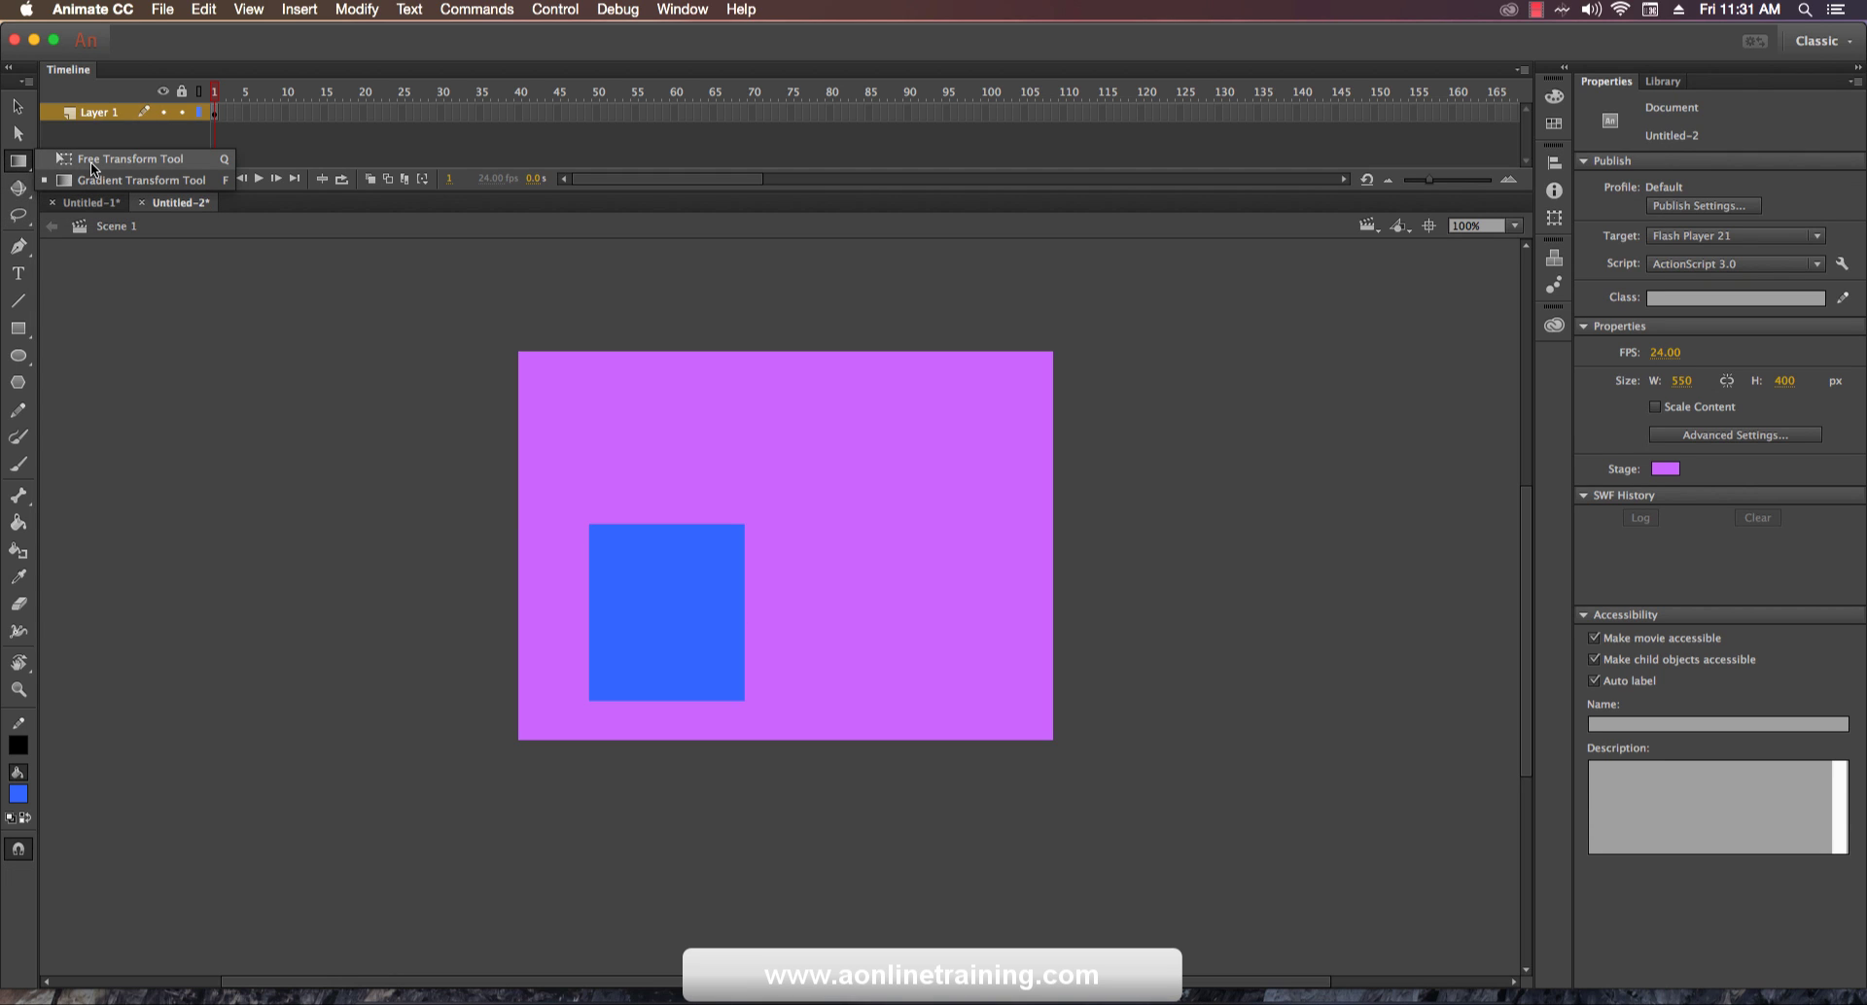
click(207, 159)
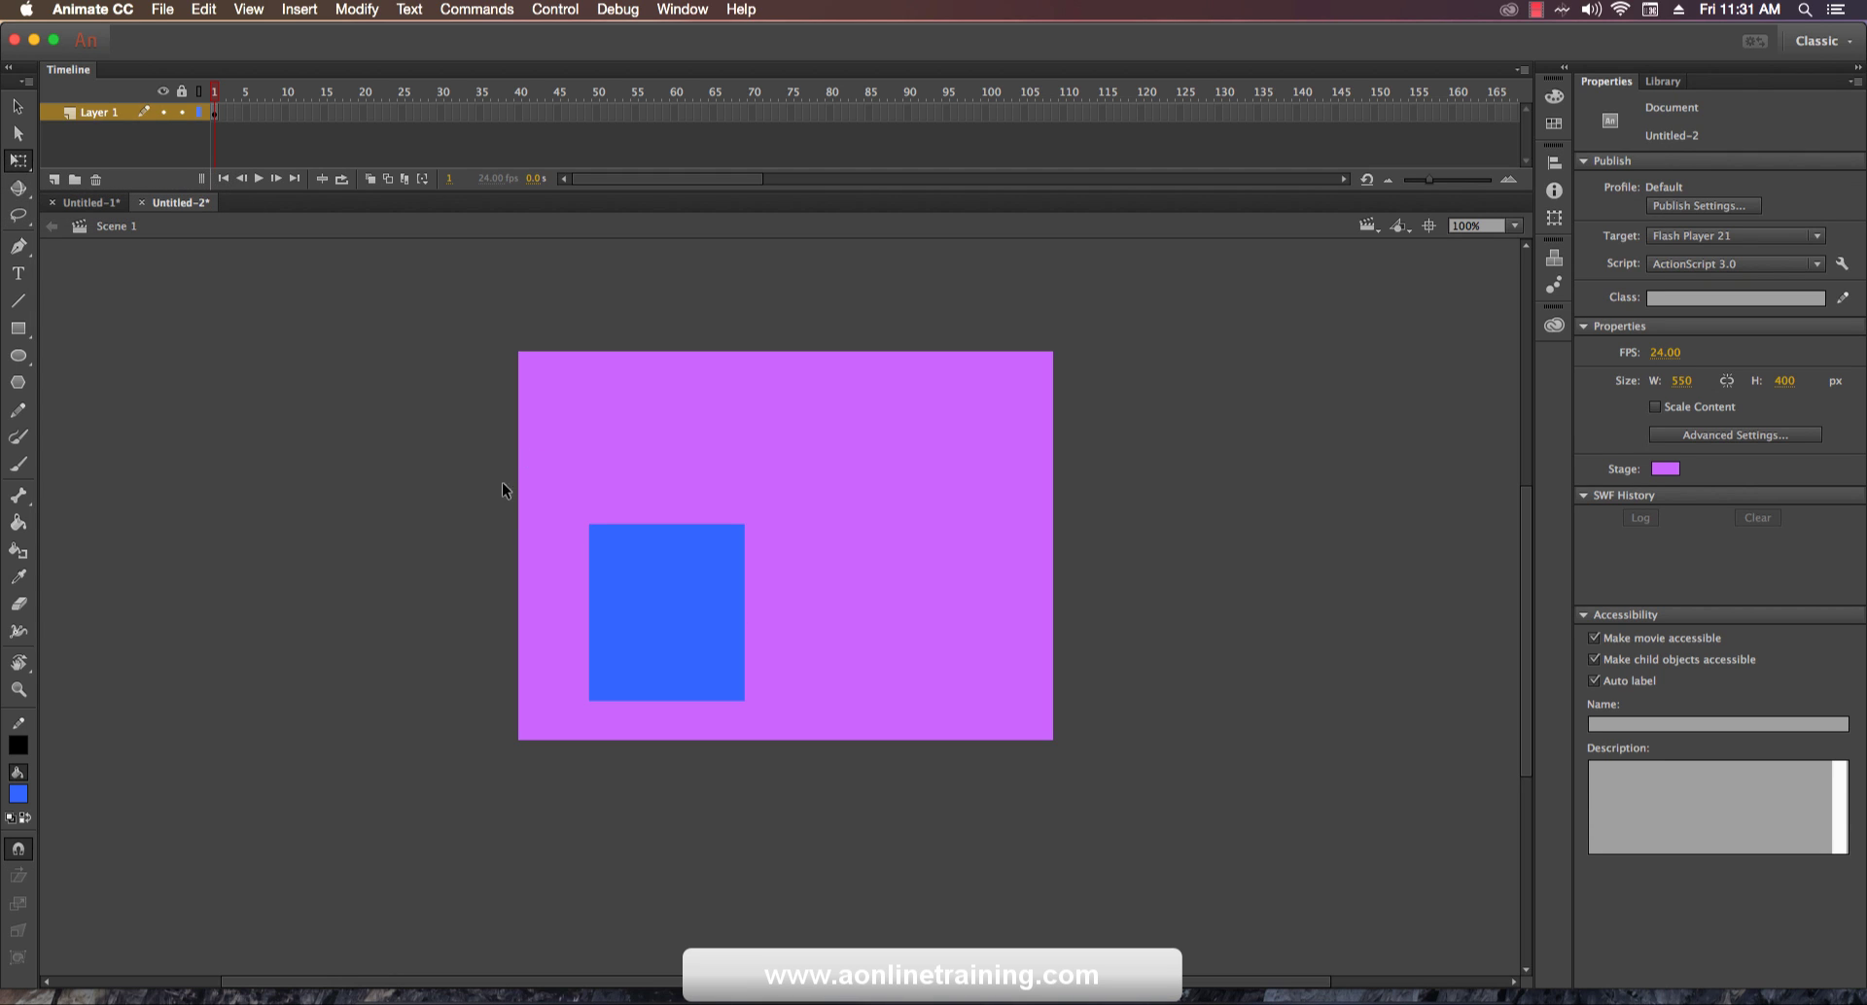
click(644, 565)
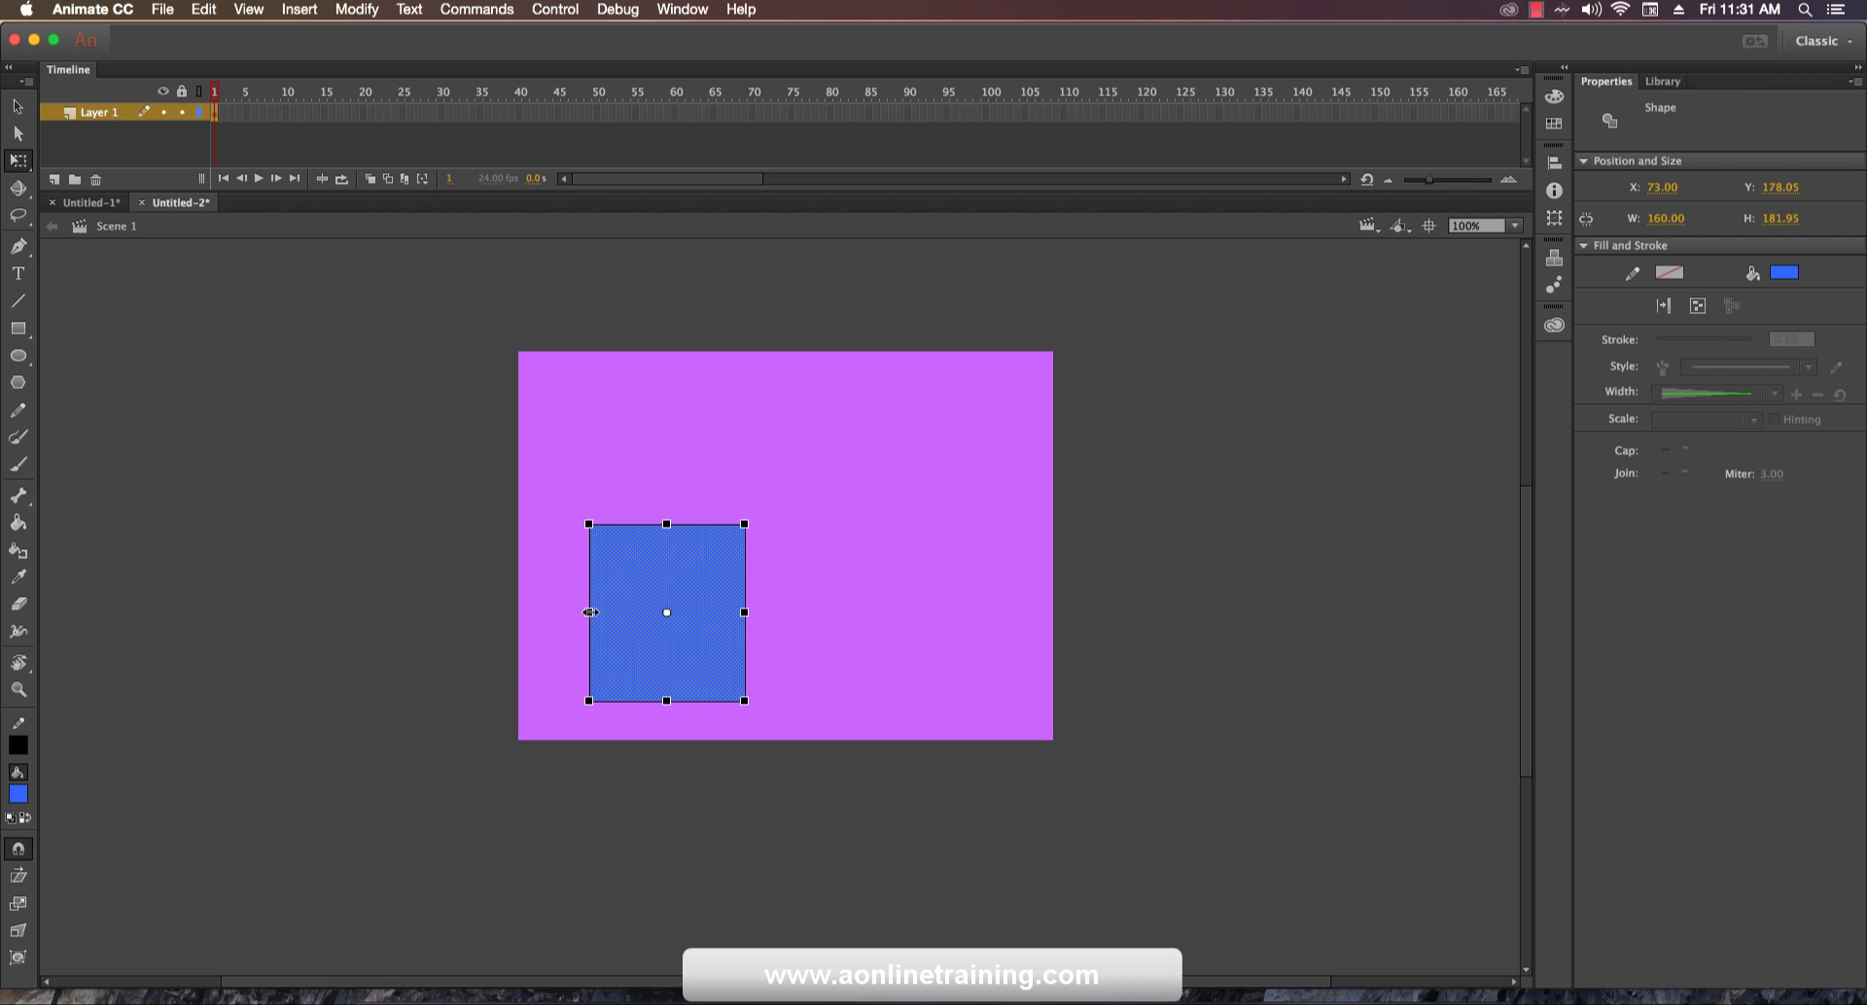
drag(591, 612, 596, 615)
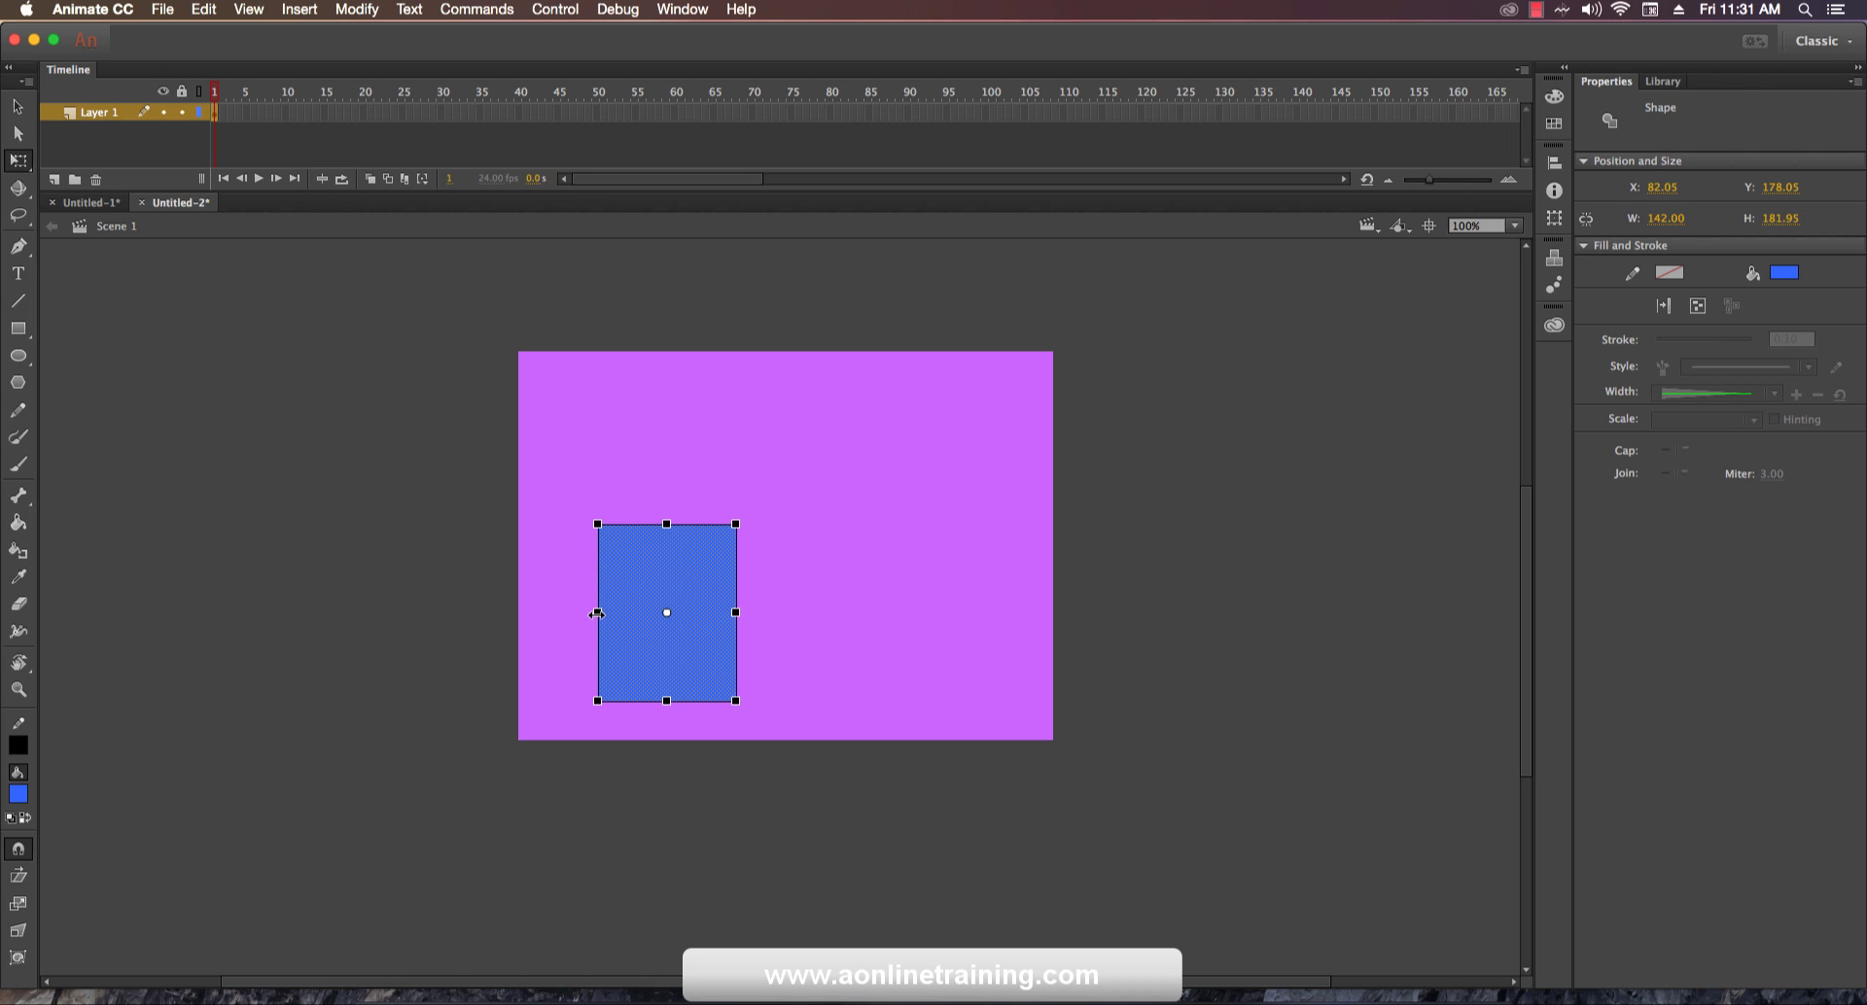
Duplicate the blue rectangle to its right, placing the copy at about X 282 and the same height.
click(18, 105)
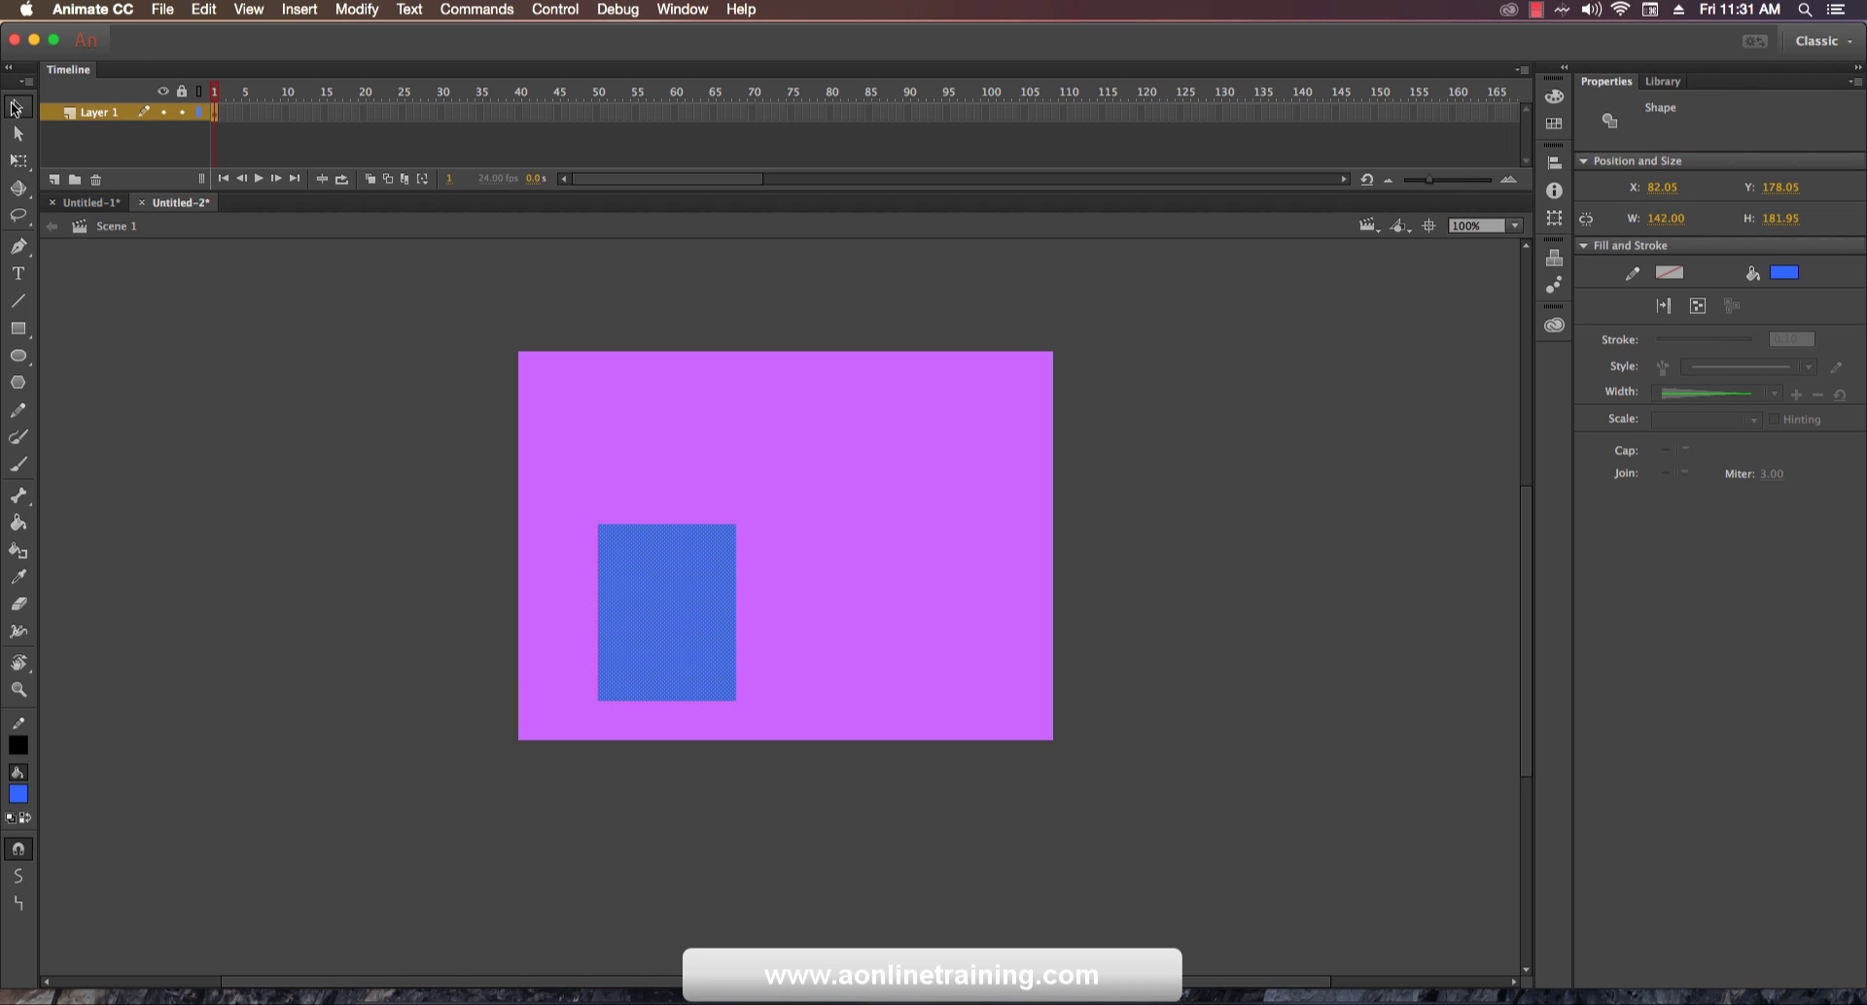
click(855, 539)
click(621, 680)
drag(658, 633, 856, 645)
click(963, 486)
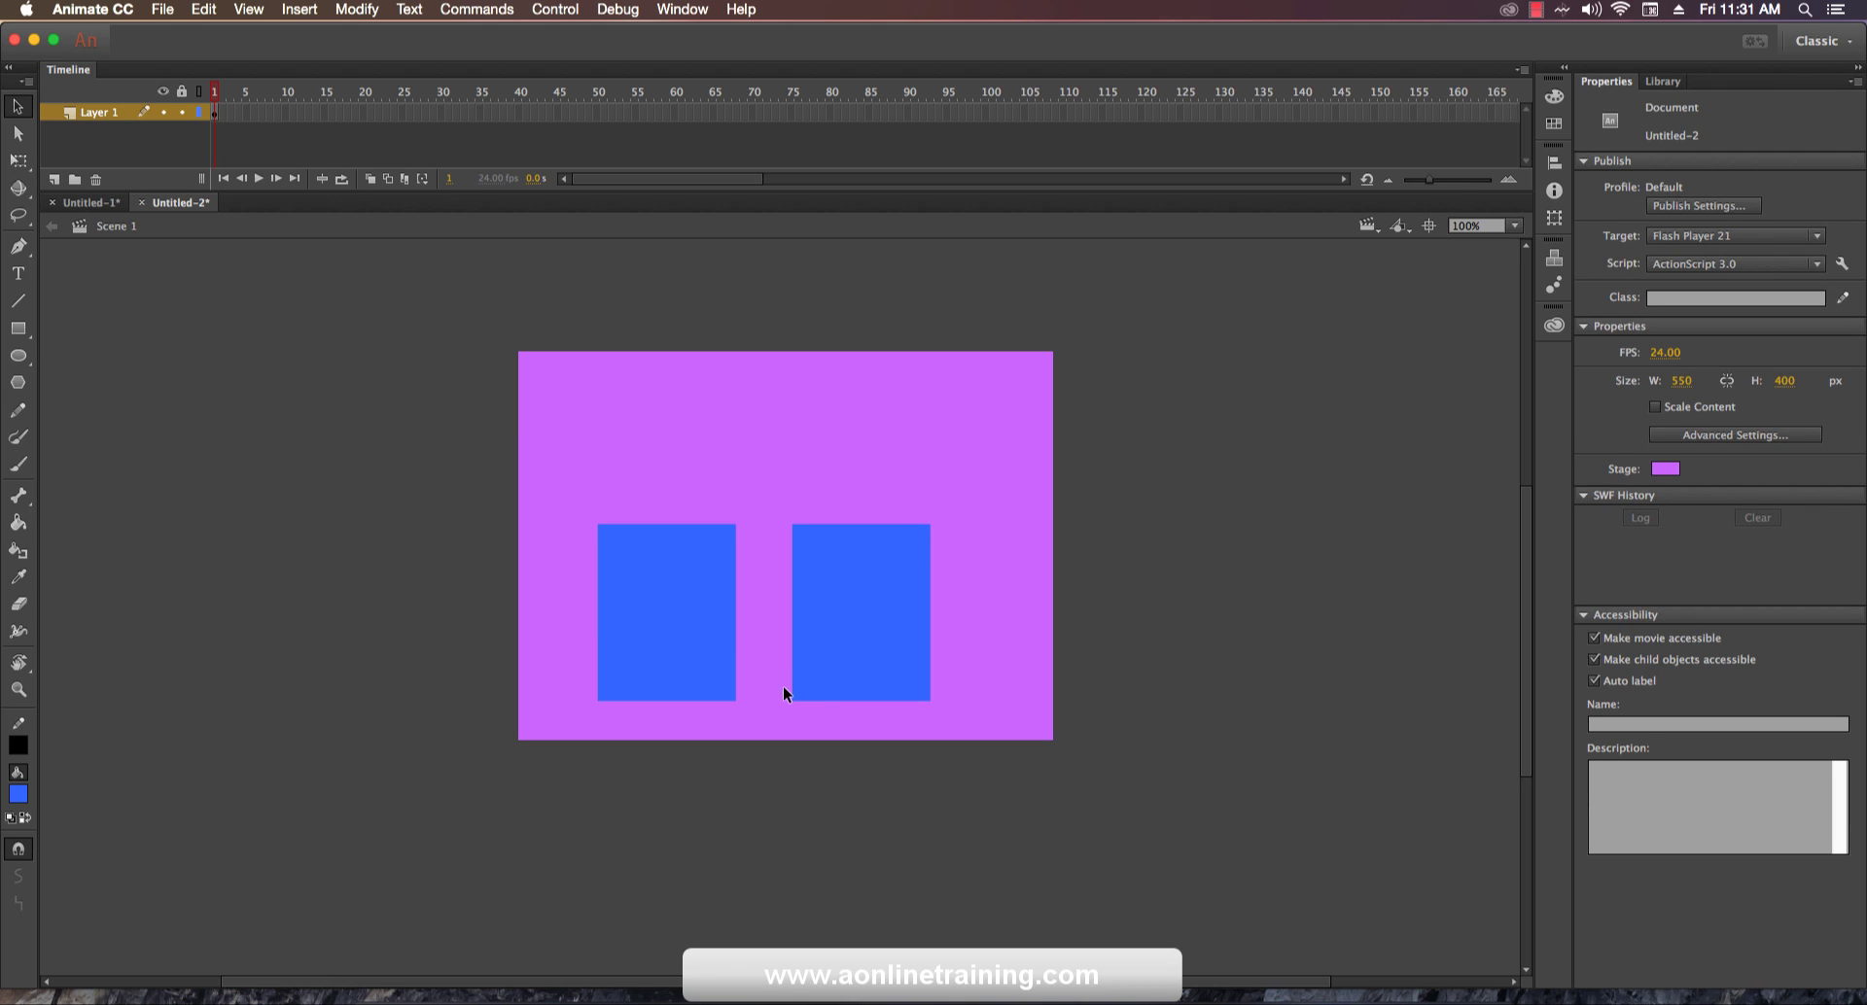
Shift the right-hand rectangle to about X 280 and set its fill to #0066FF.
click(809, 547)
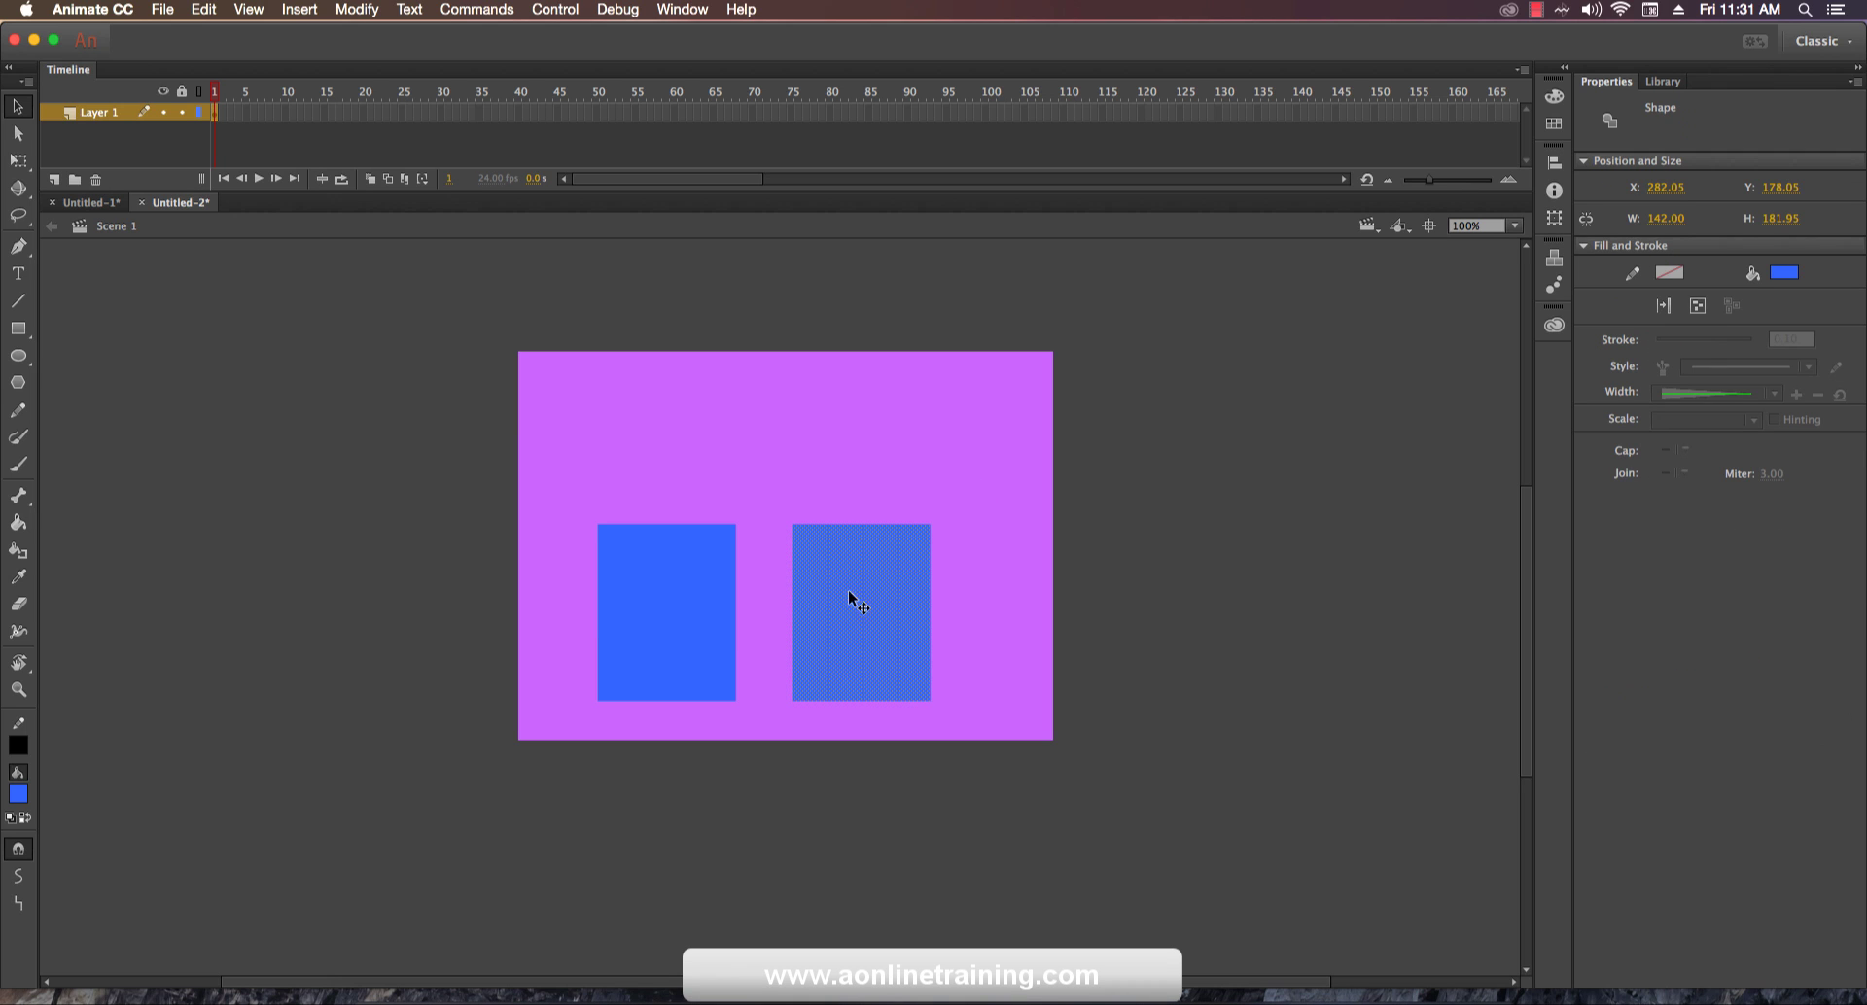
drag(829, 588, 824, 584)
click(1784, 272)
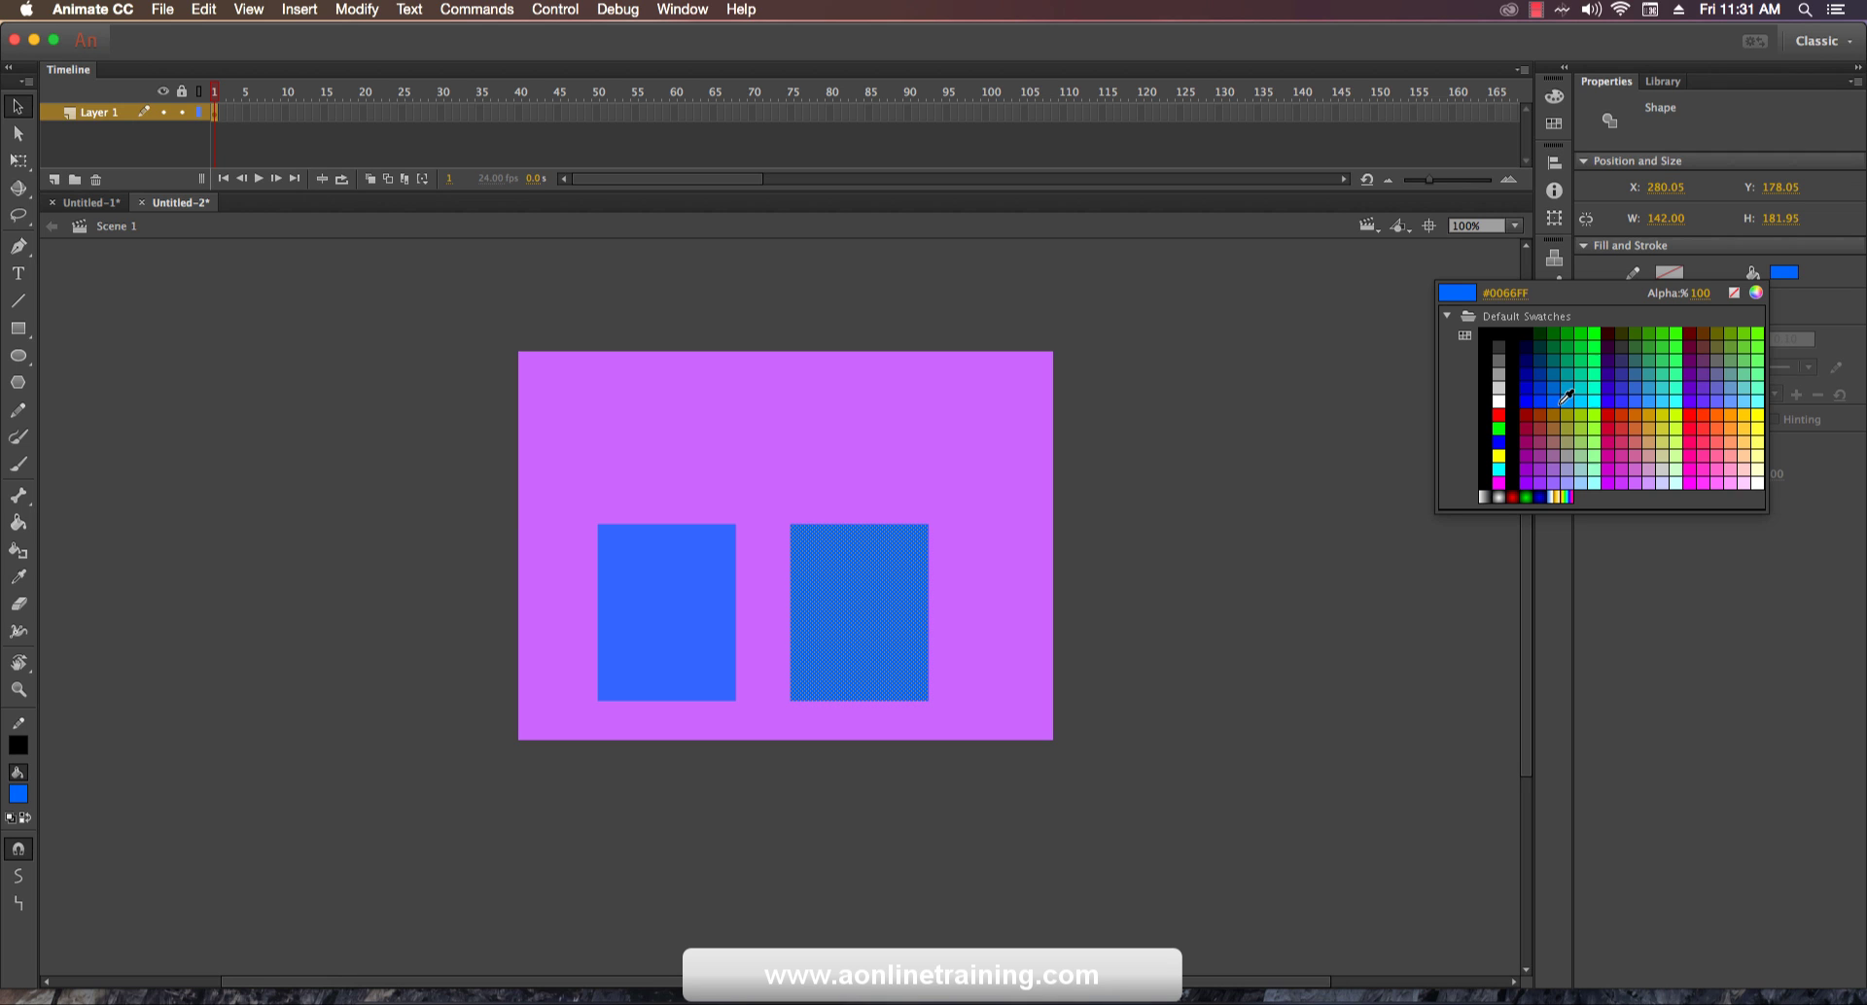
click(1565, 396)
click(1300, 536)
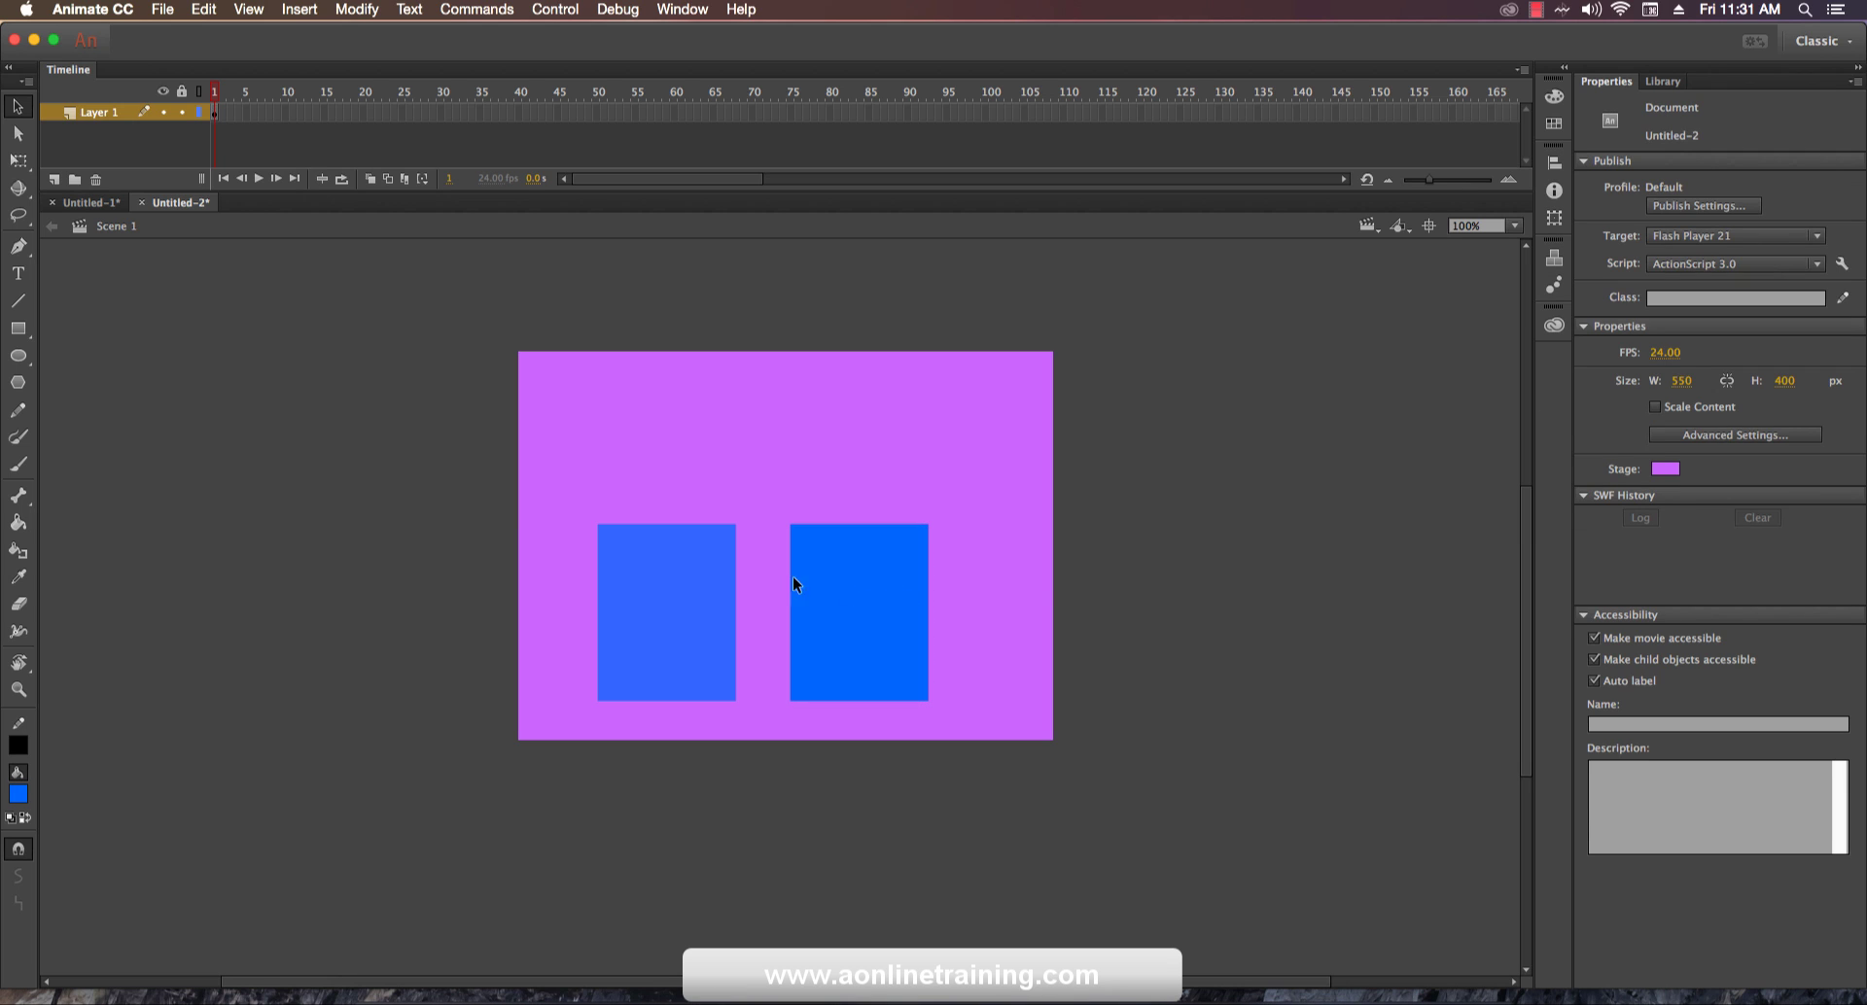
Change the right-hand rectangle's fill to a lighter sky blue that contrasts with the left rectangle.
click(896, 595)
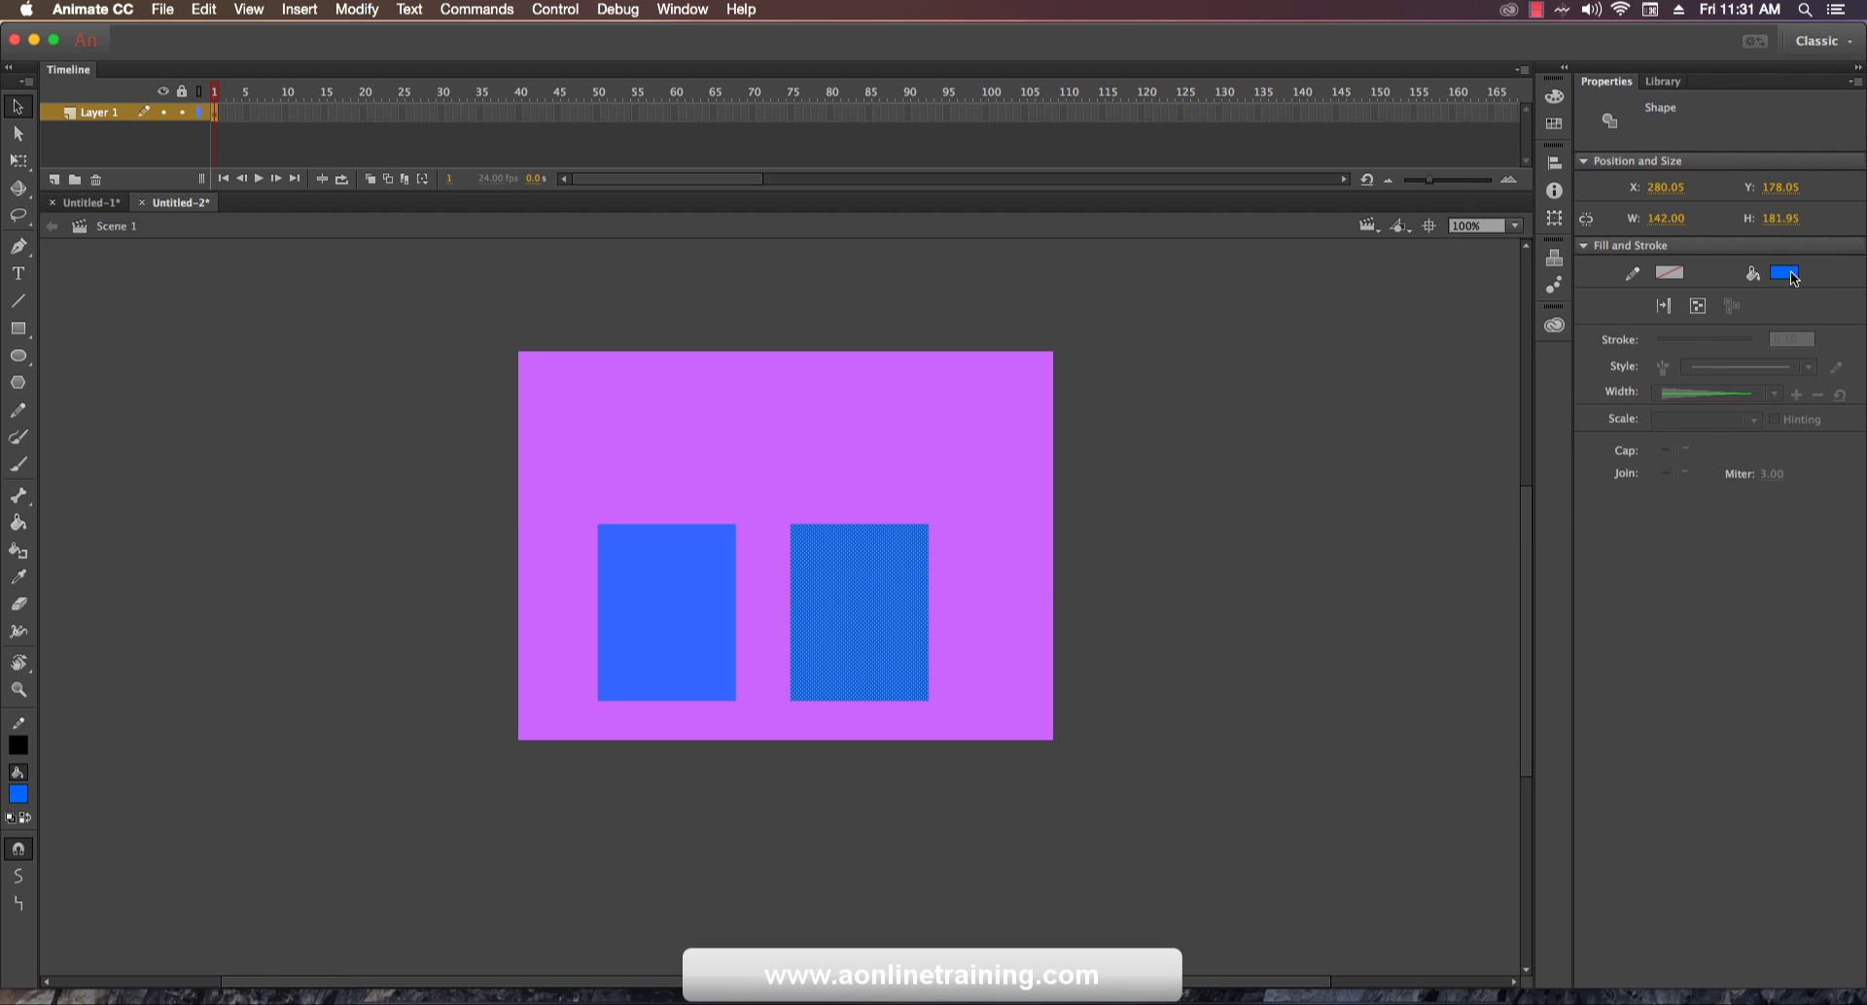
click(1785, 273)
click(1555, 400)
click(1042, 576)
click(871, 591)
click(1789, 273)
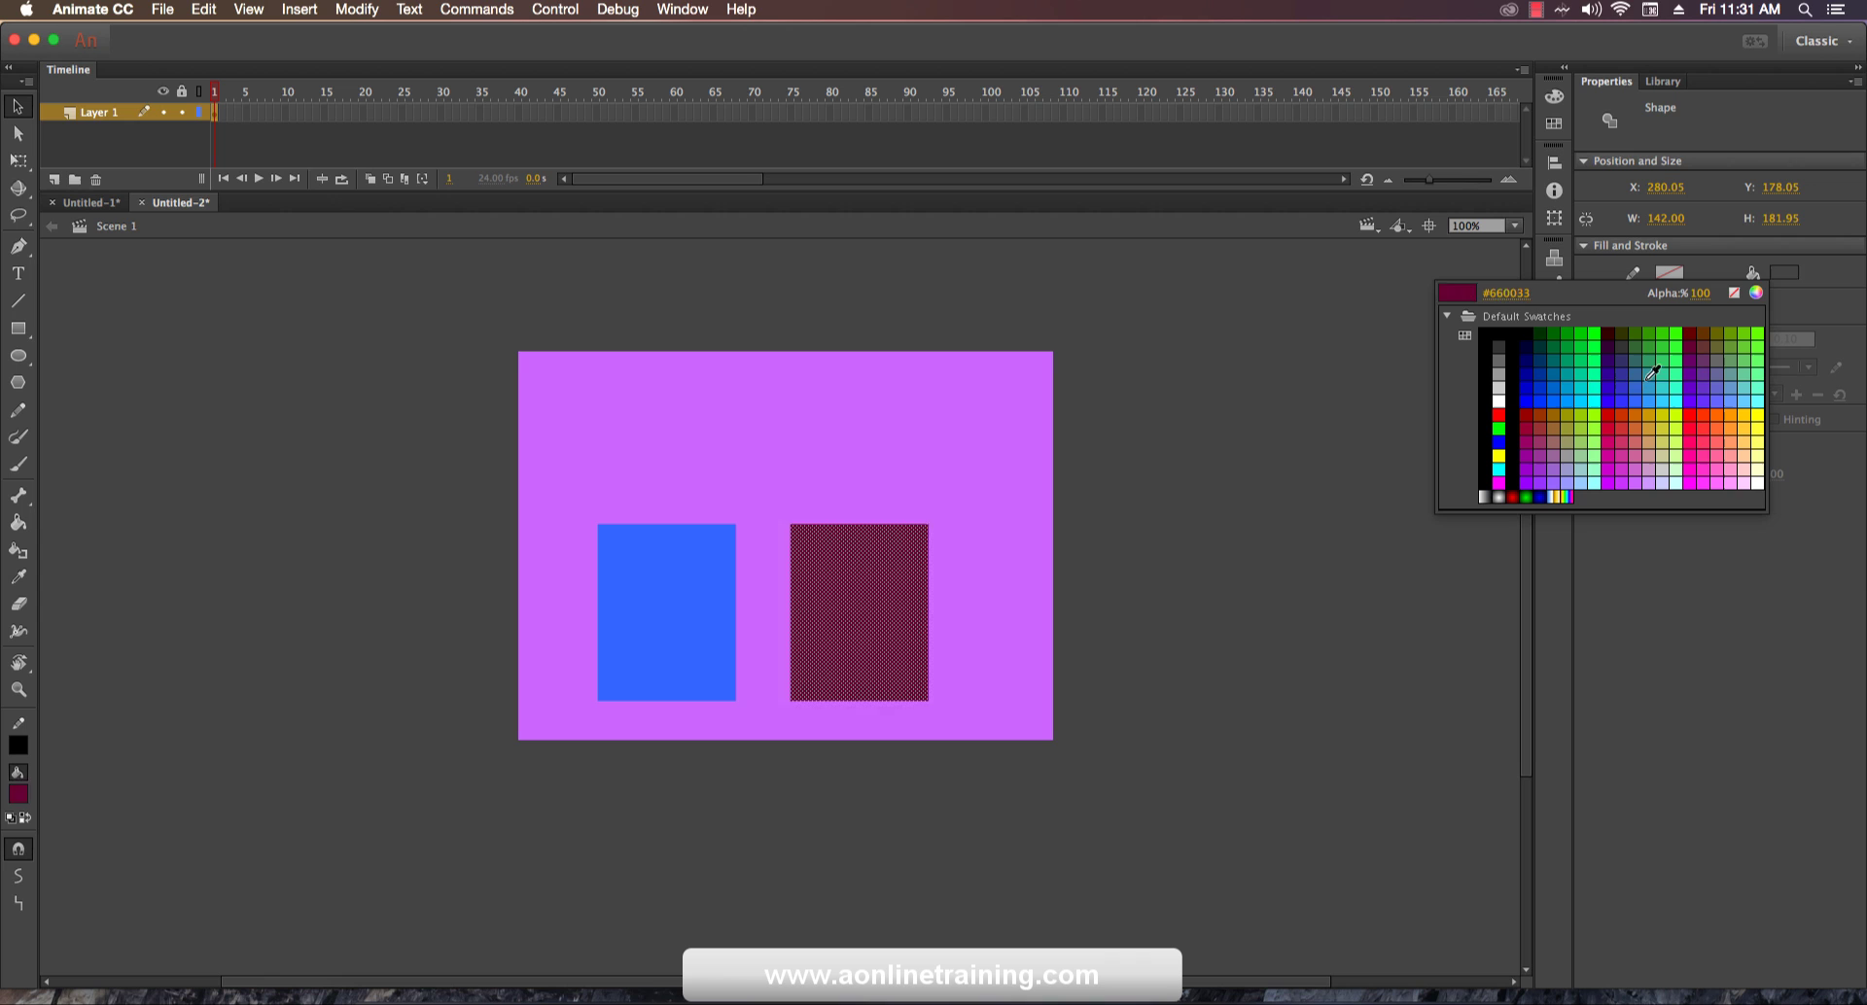
click(1560, 401)
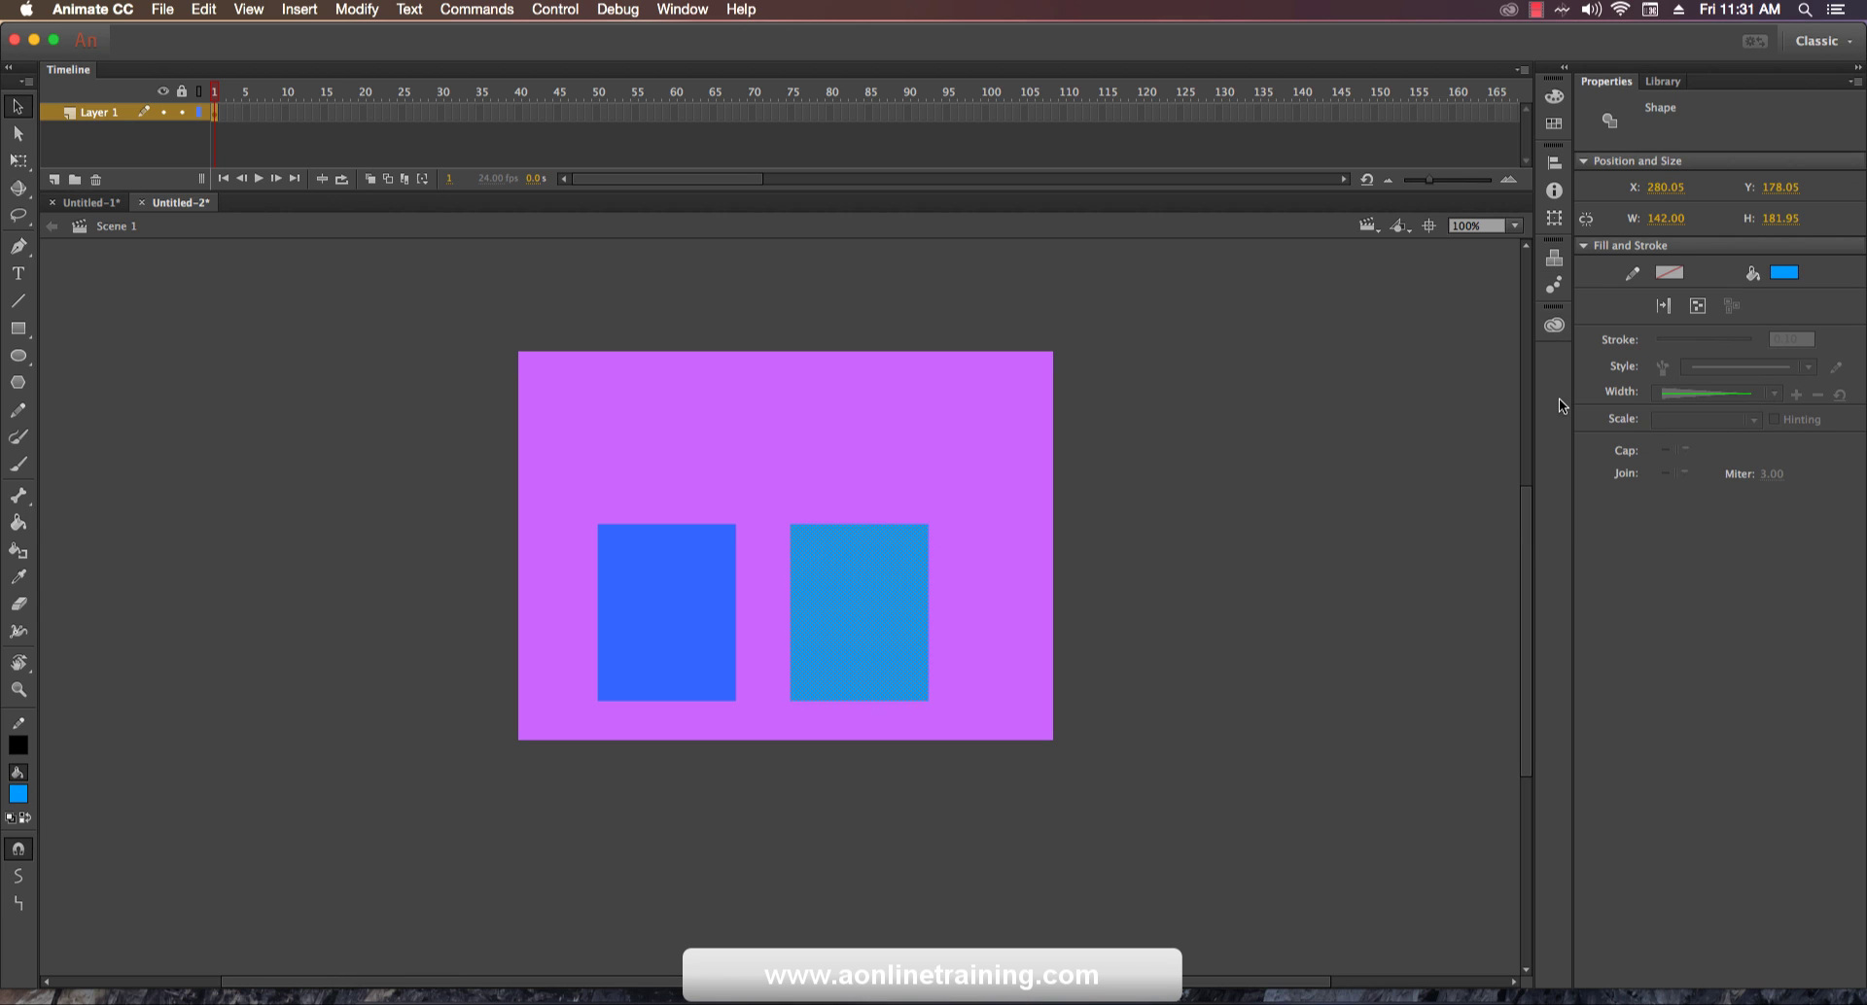
click(1313, 493)
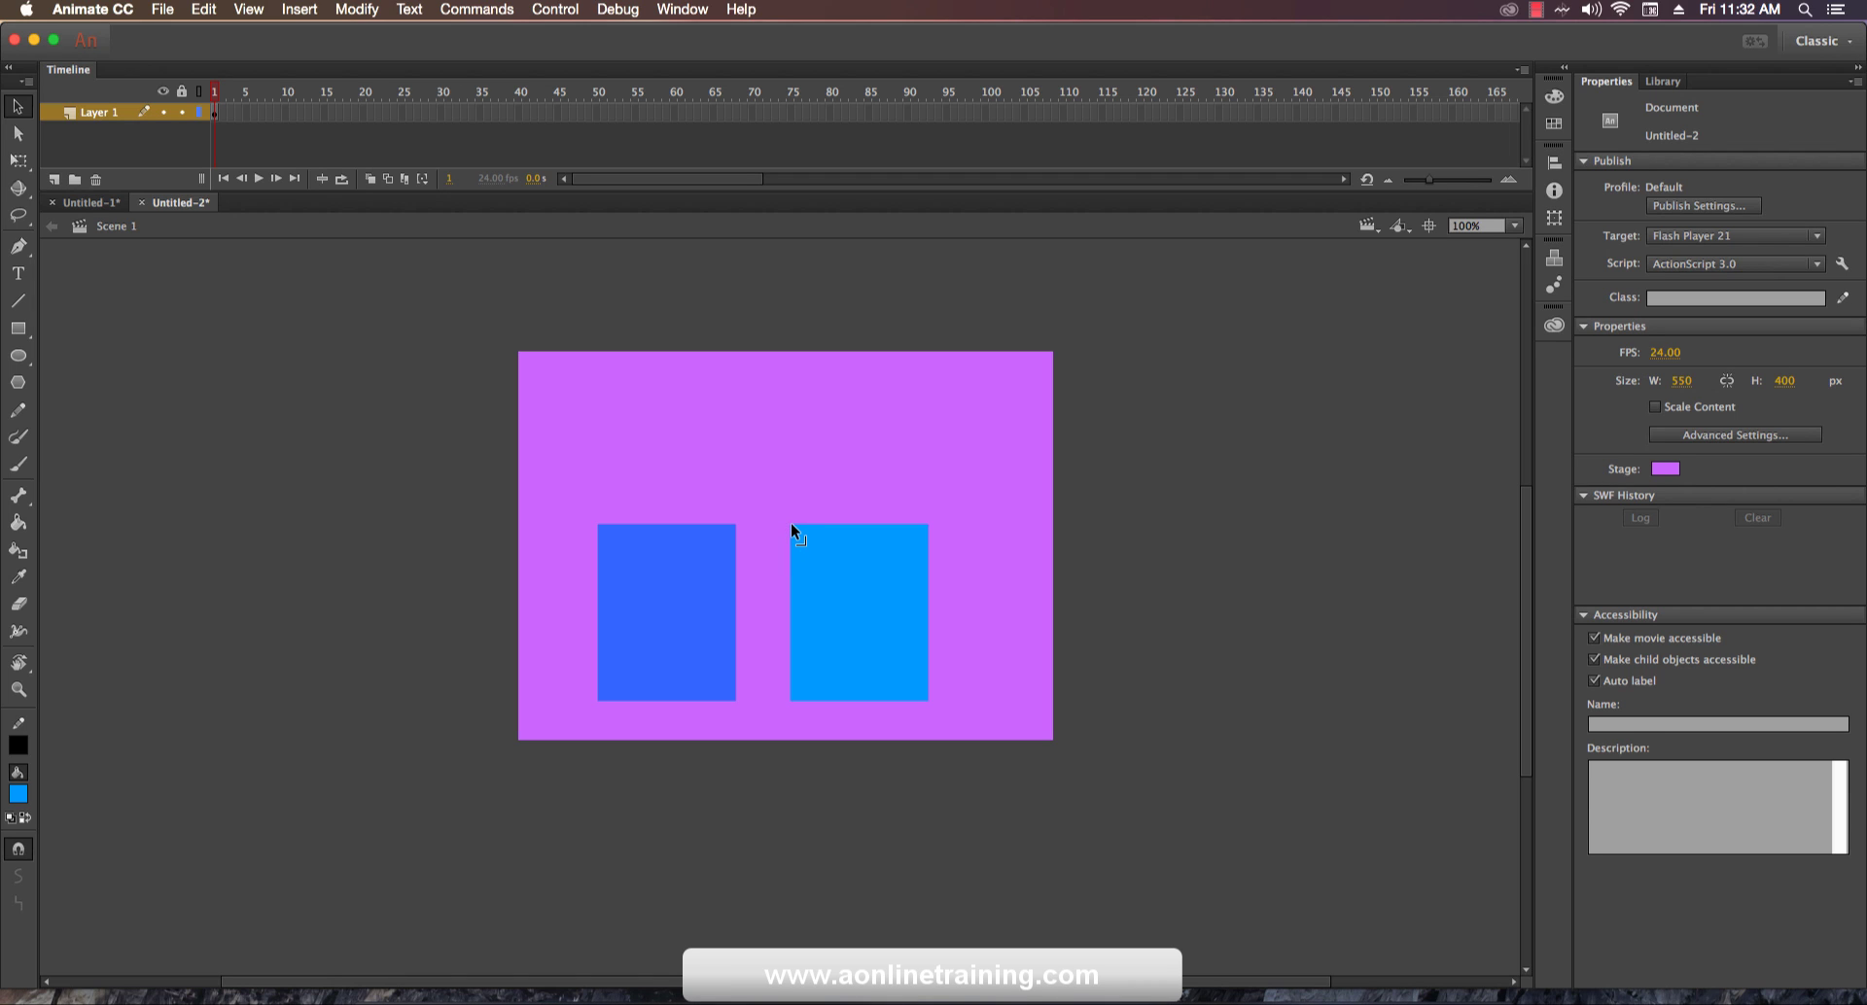
Reshape the light blue rectangle so its left corners meet the dark blue rectangle and the combined shape is about 262 px wide.
drag(789, 525, 743, 531)
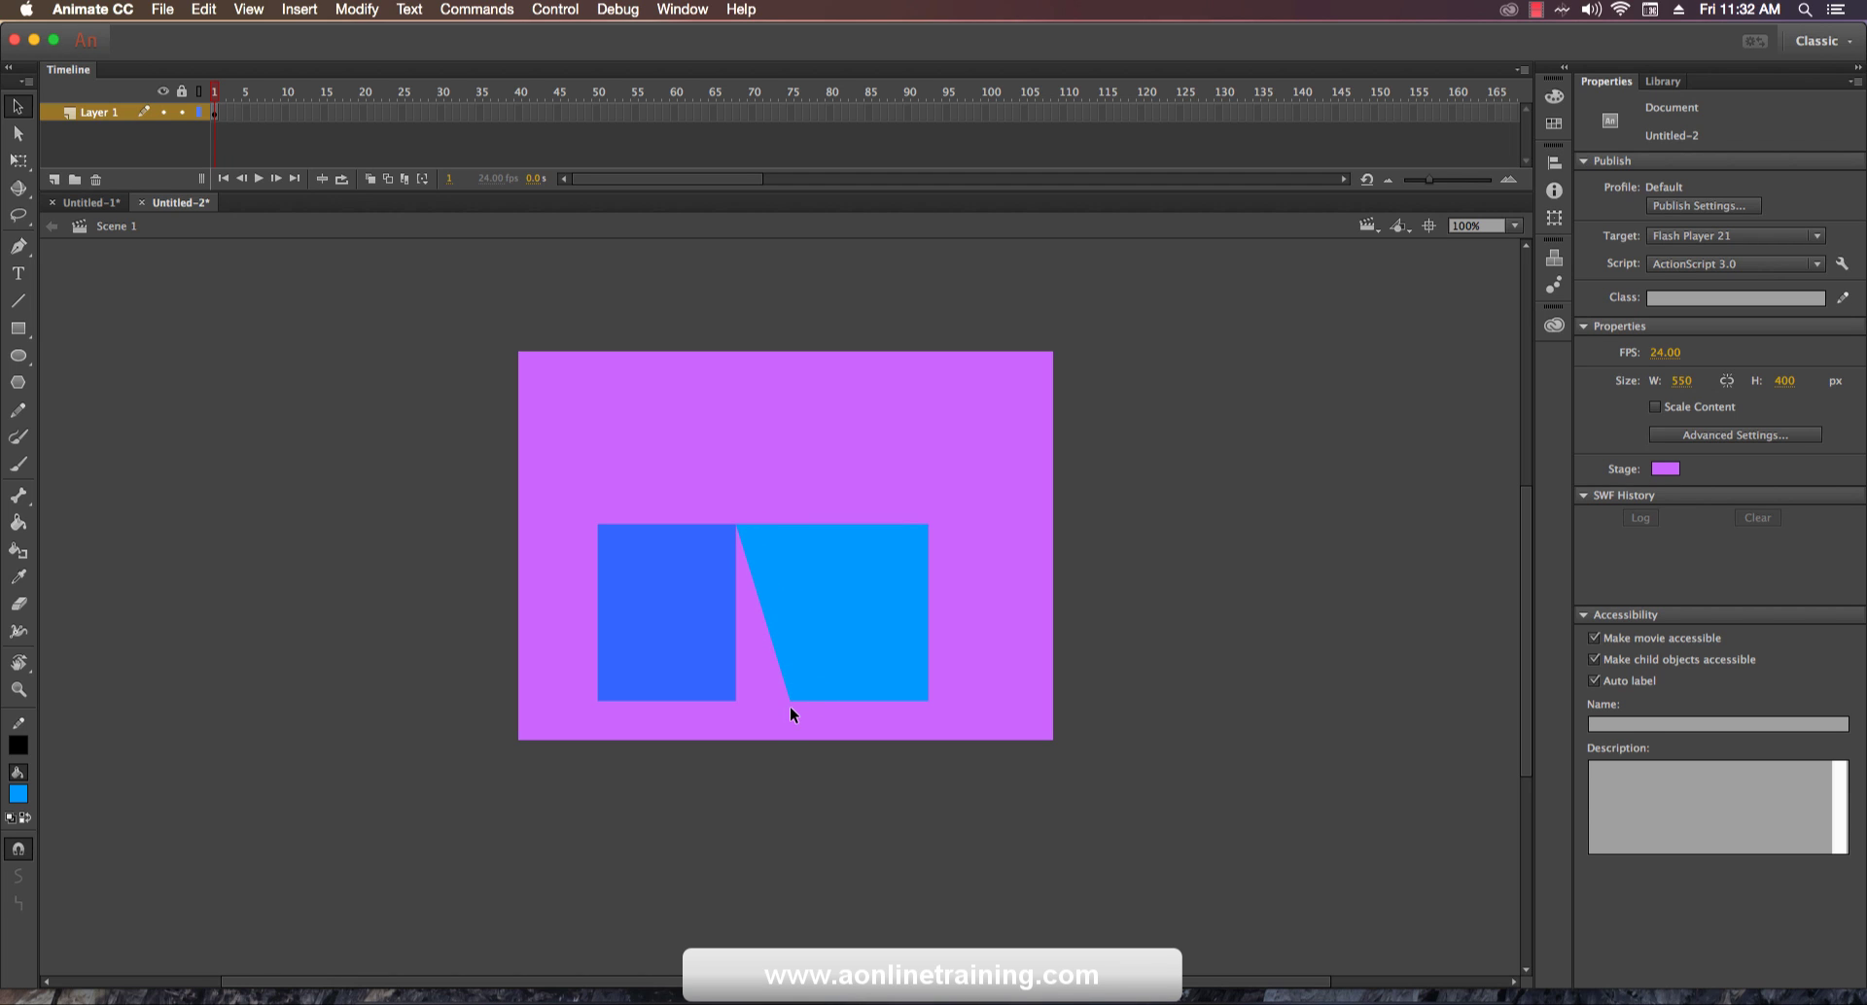
drag(791, 702, 742, 703)
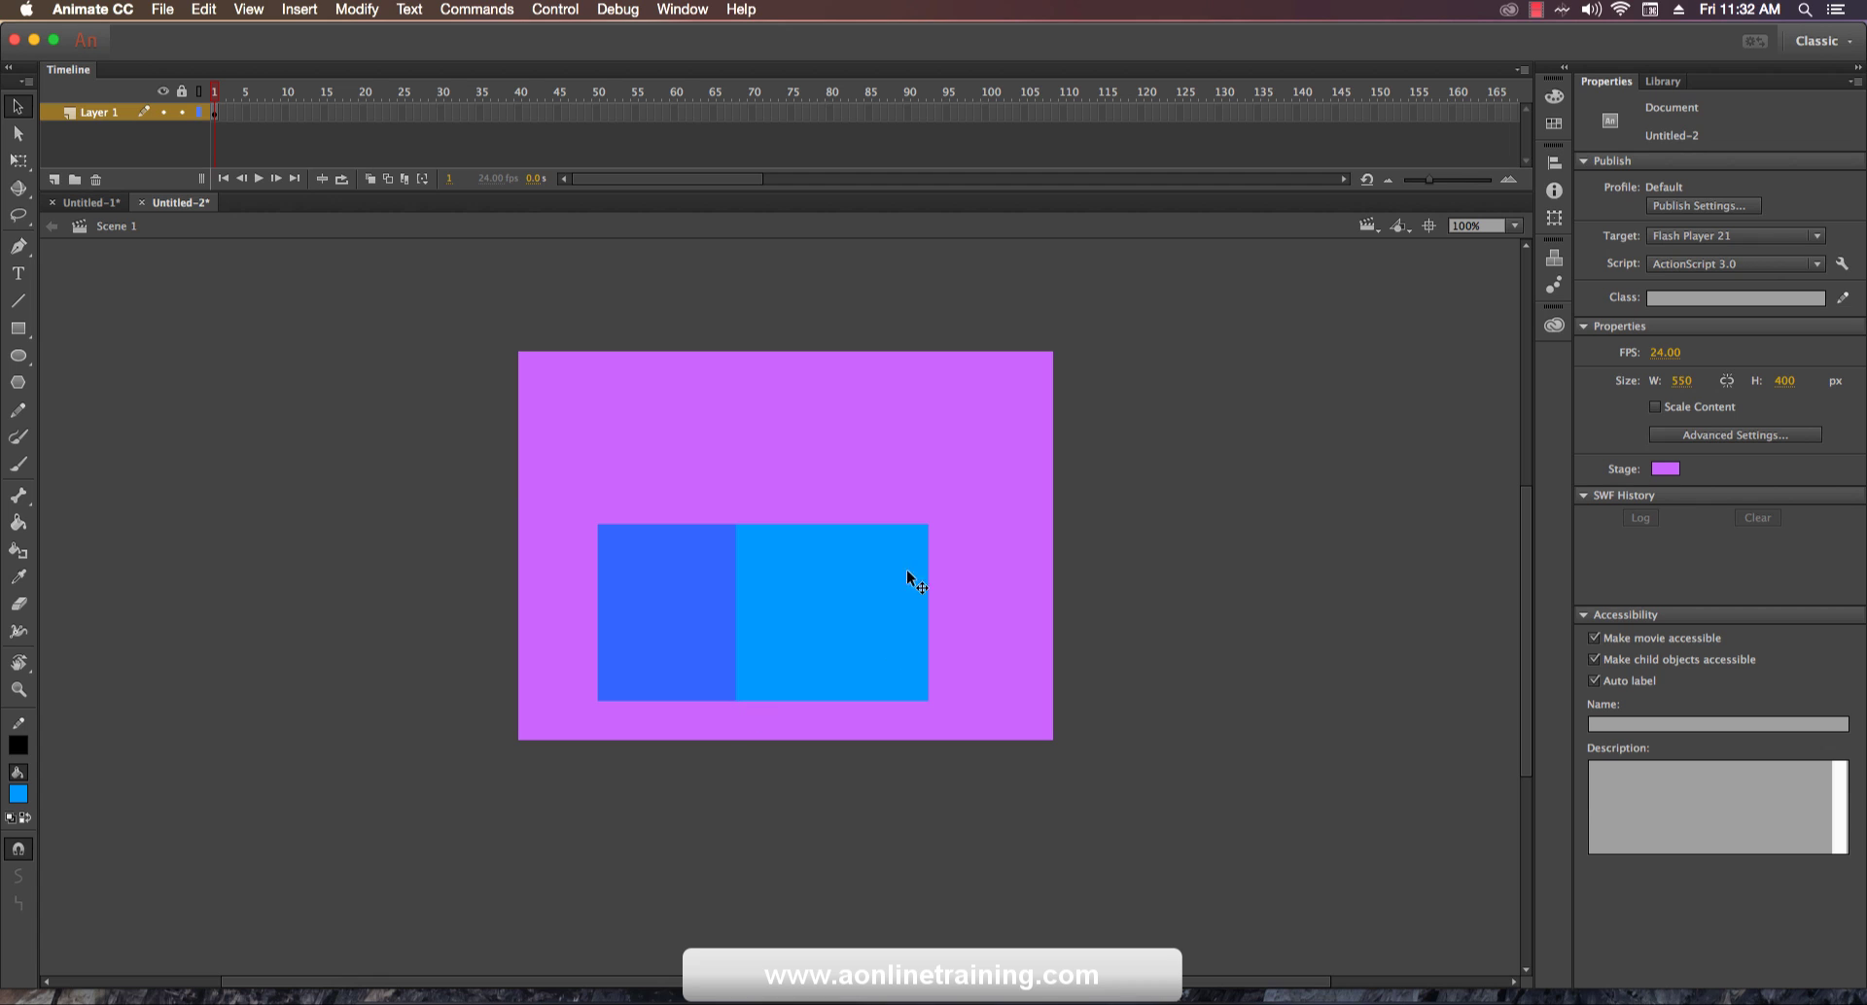
drag(926, 522, 852, 523)
drag(926, 701, 851, 700)
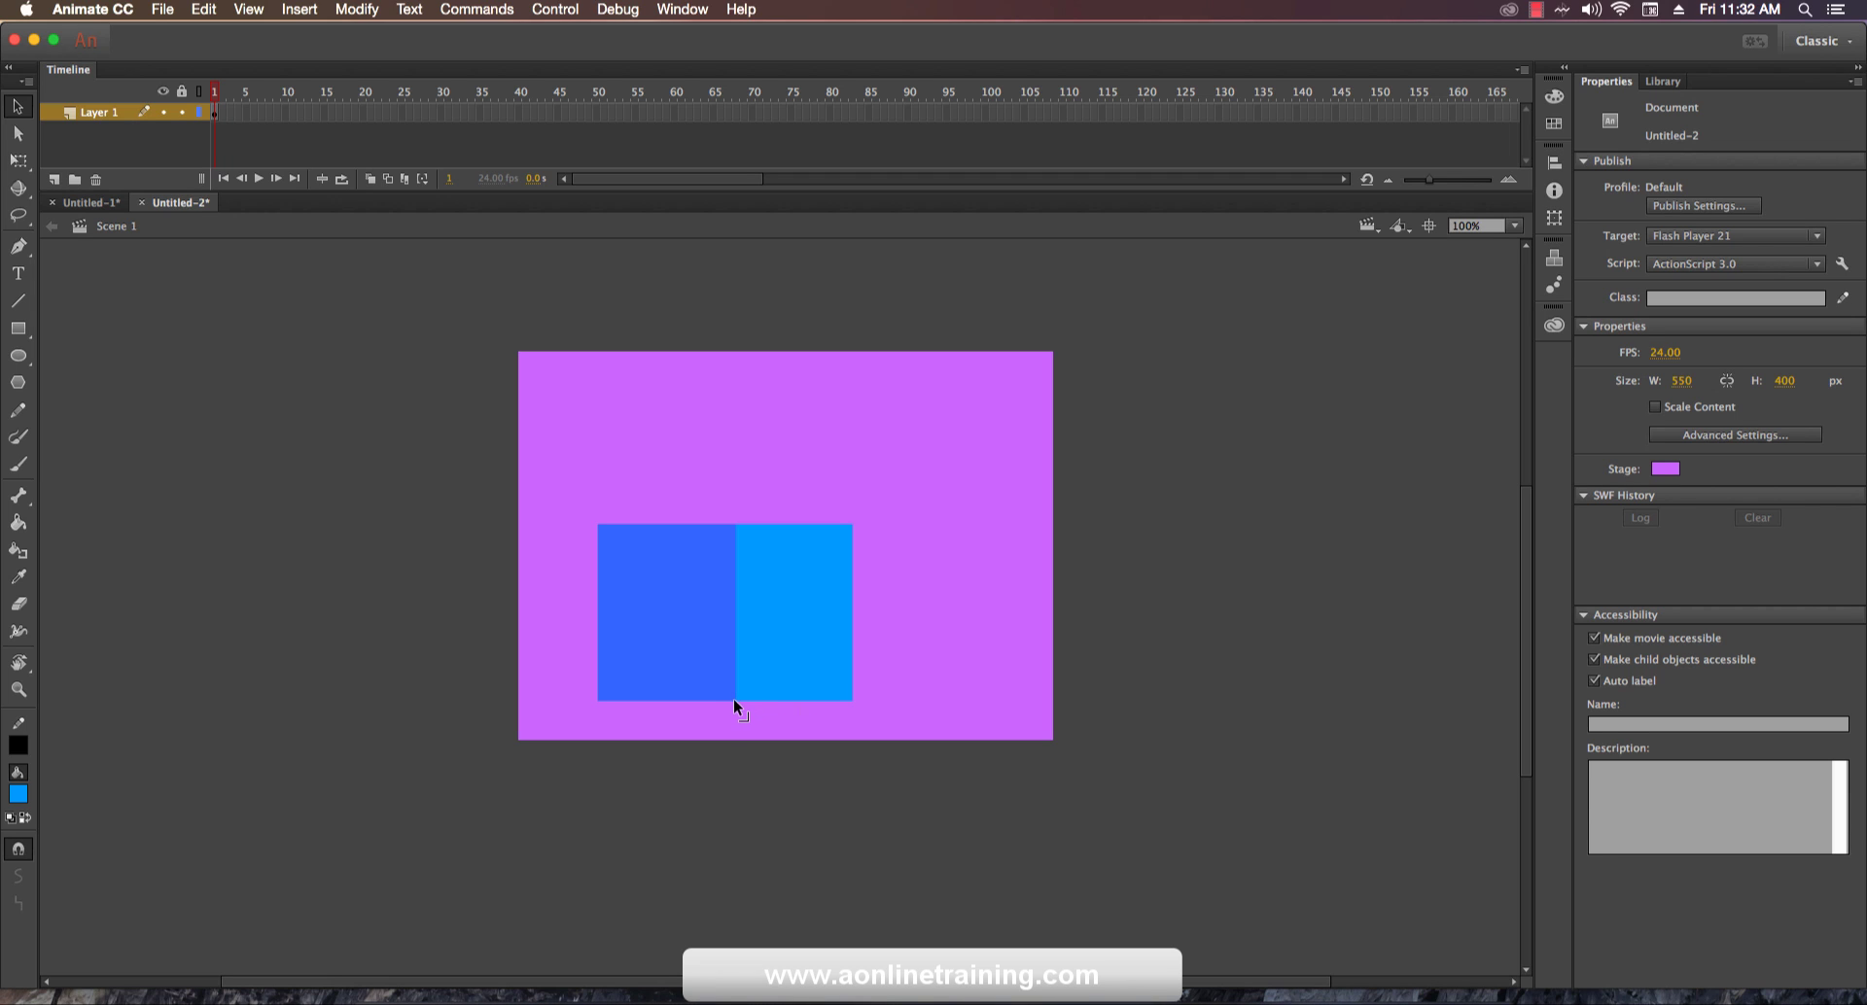
Pull the two faces' shared bottom corner down for an overall height of about 212 px, and shift their shared top corner directly above it.
drag(734, 700, 719, 711)
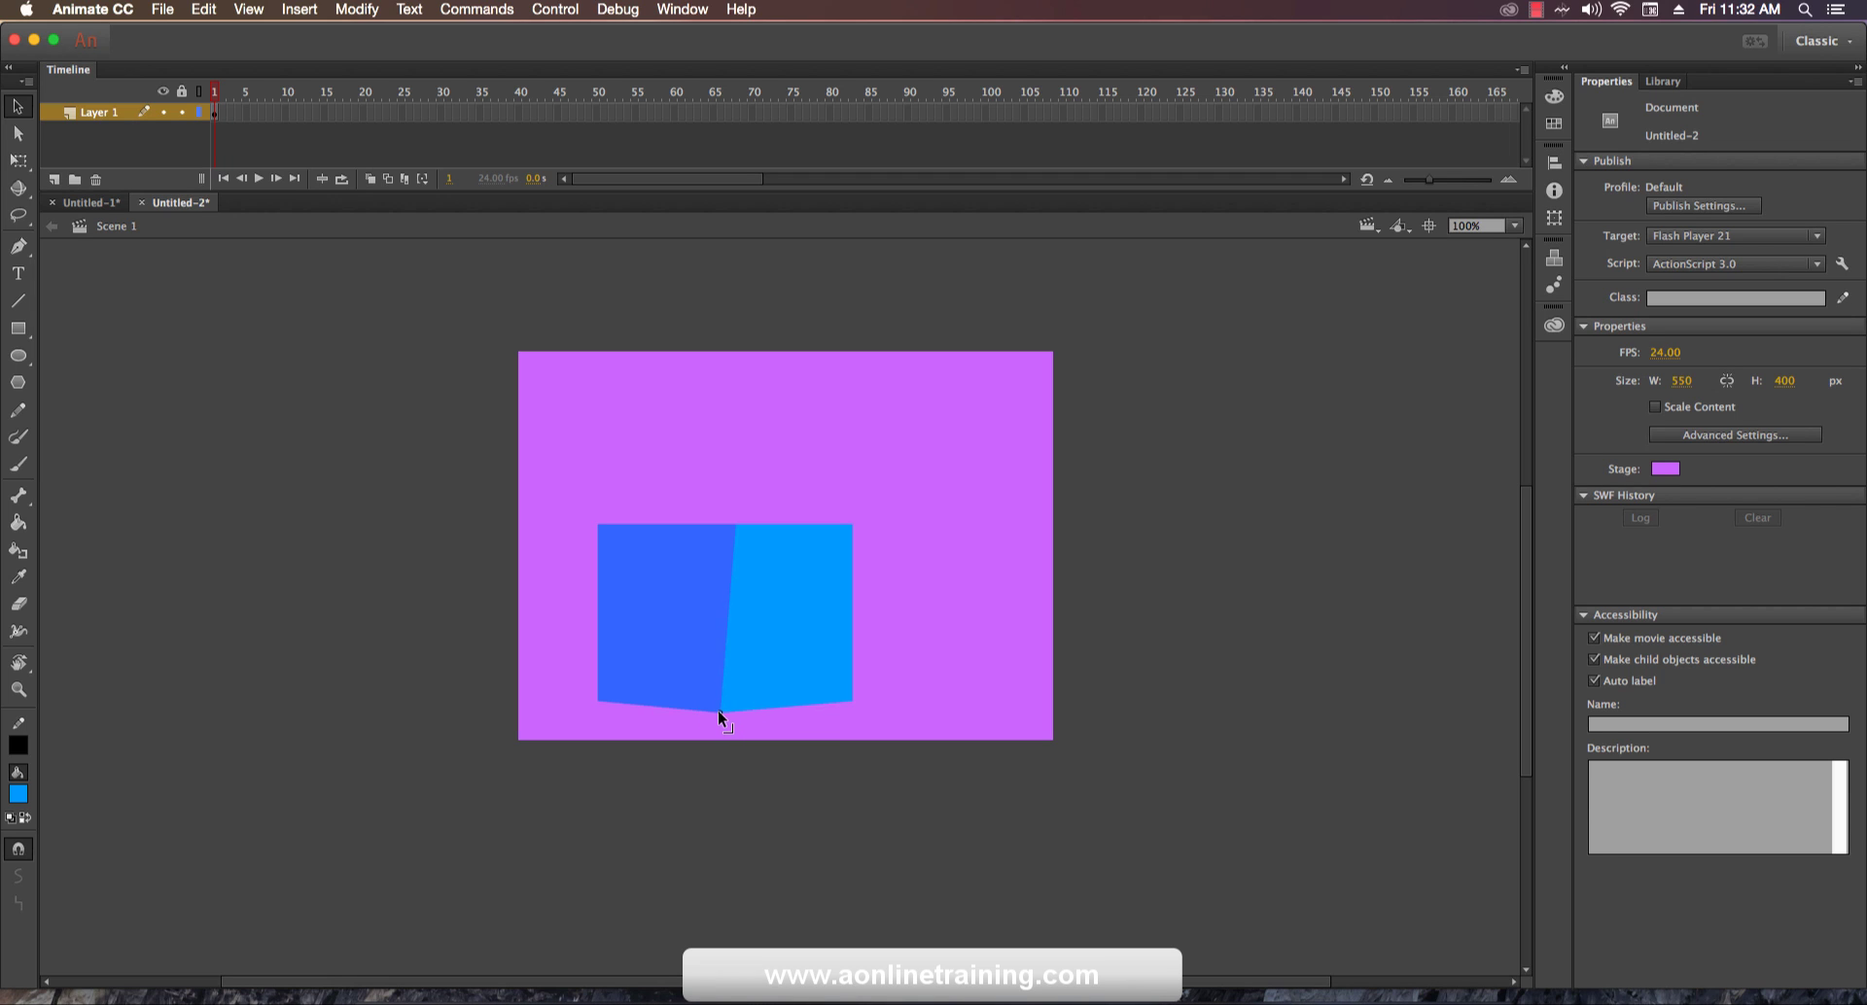
drag(734, 525, 721, 525)
drag(719, 712, 720, 730)
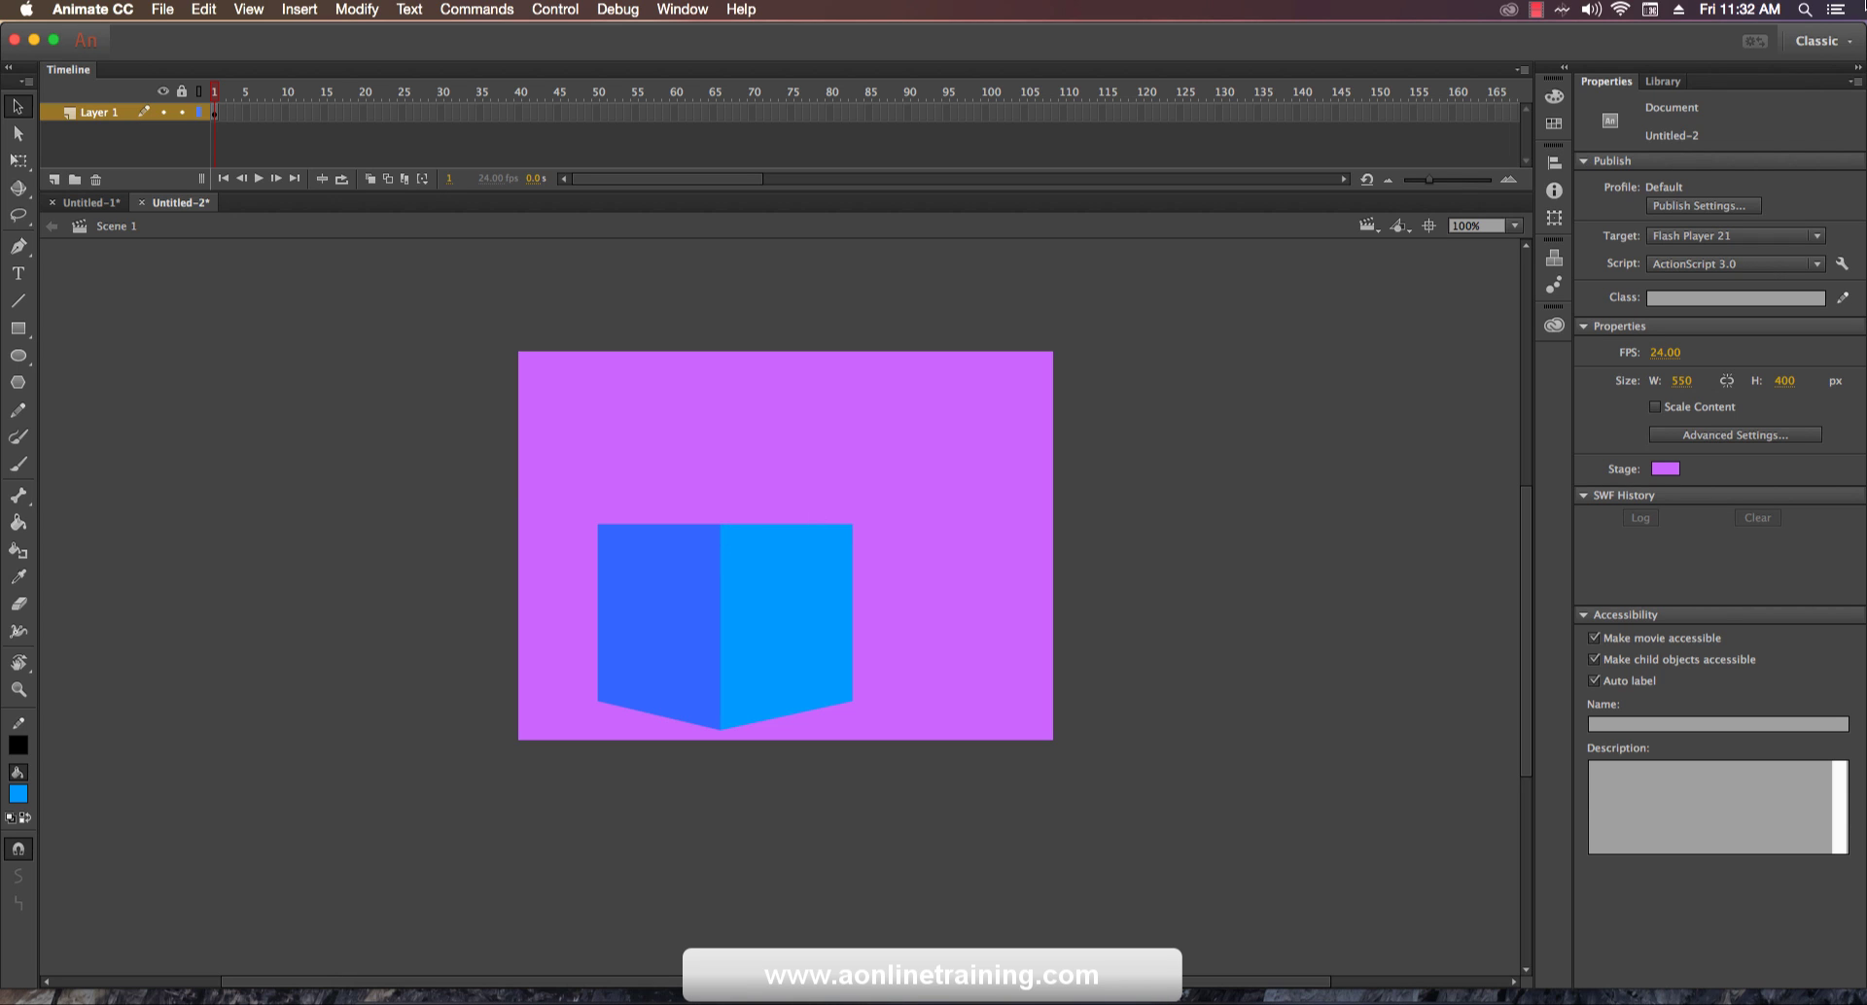
click(1538, 10)
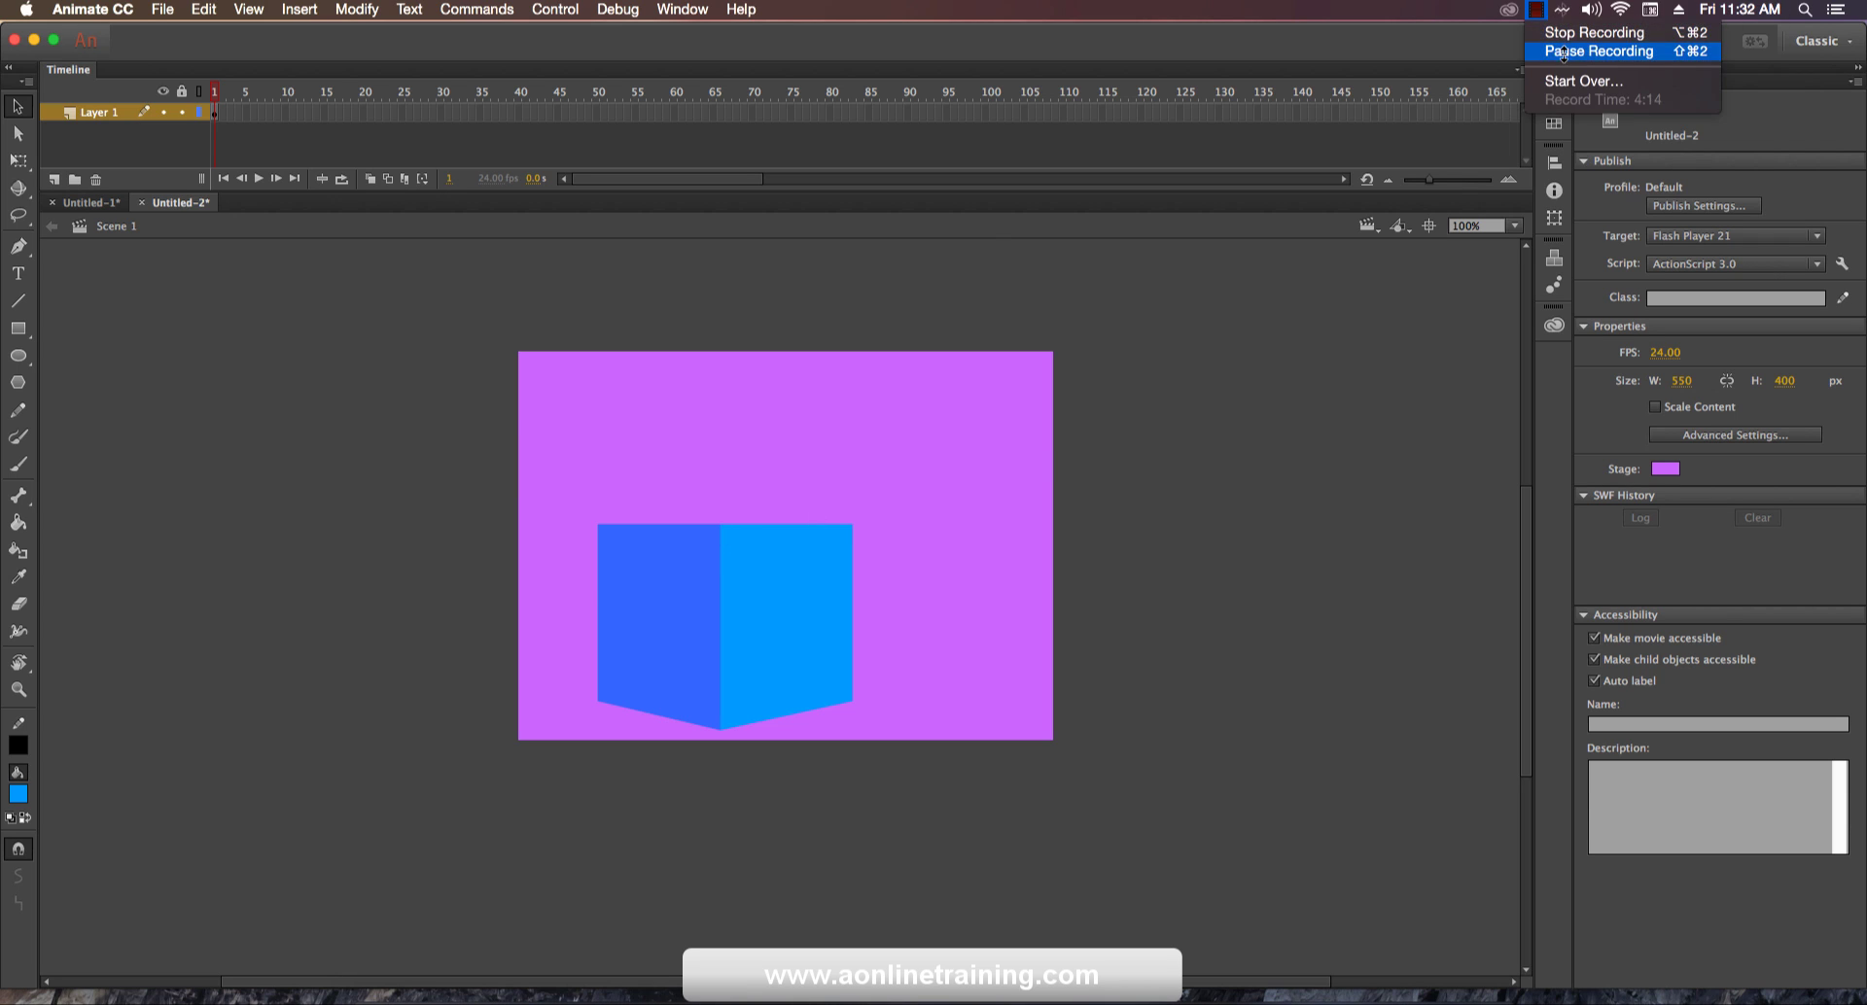
click(1562, 52)
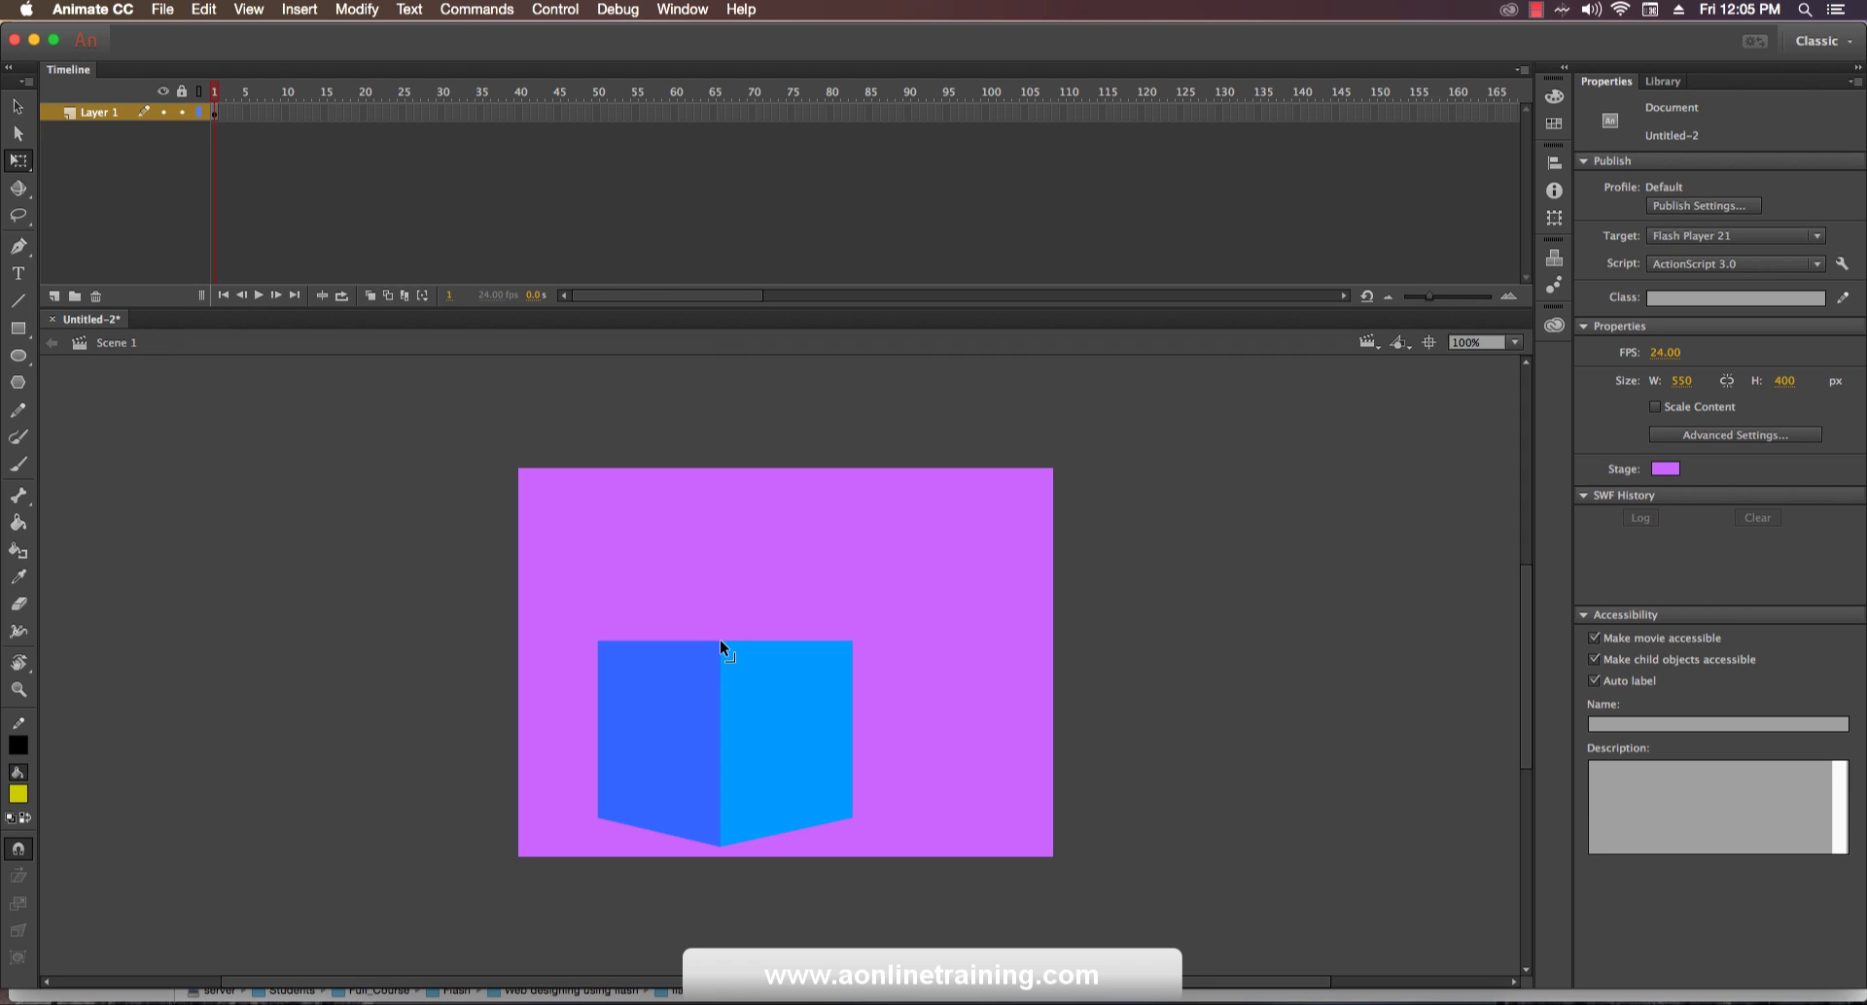
Open gift box.gif in Preview to check the ribbons on the reference gift boxes, and return to Animate CC.
drag(719, 646, 720, 646)
double_click(1435, 977)
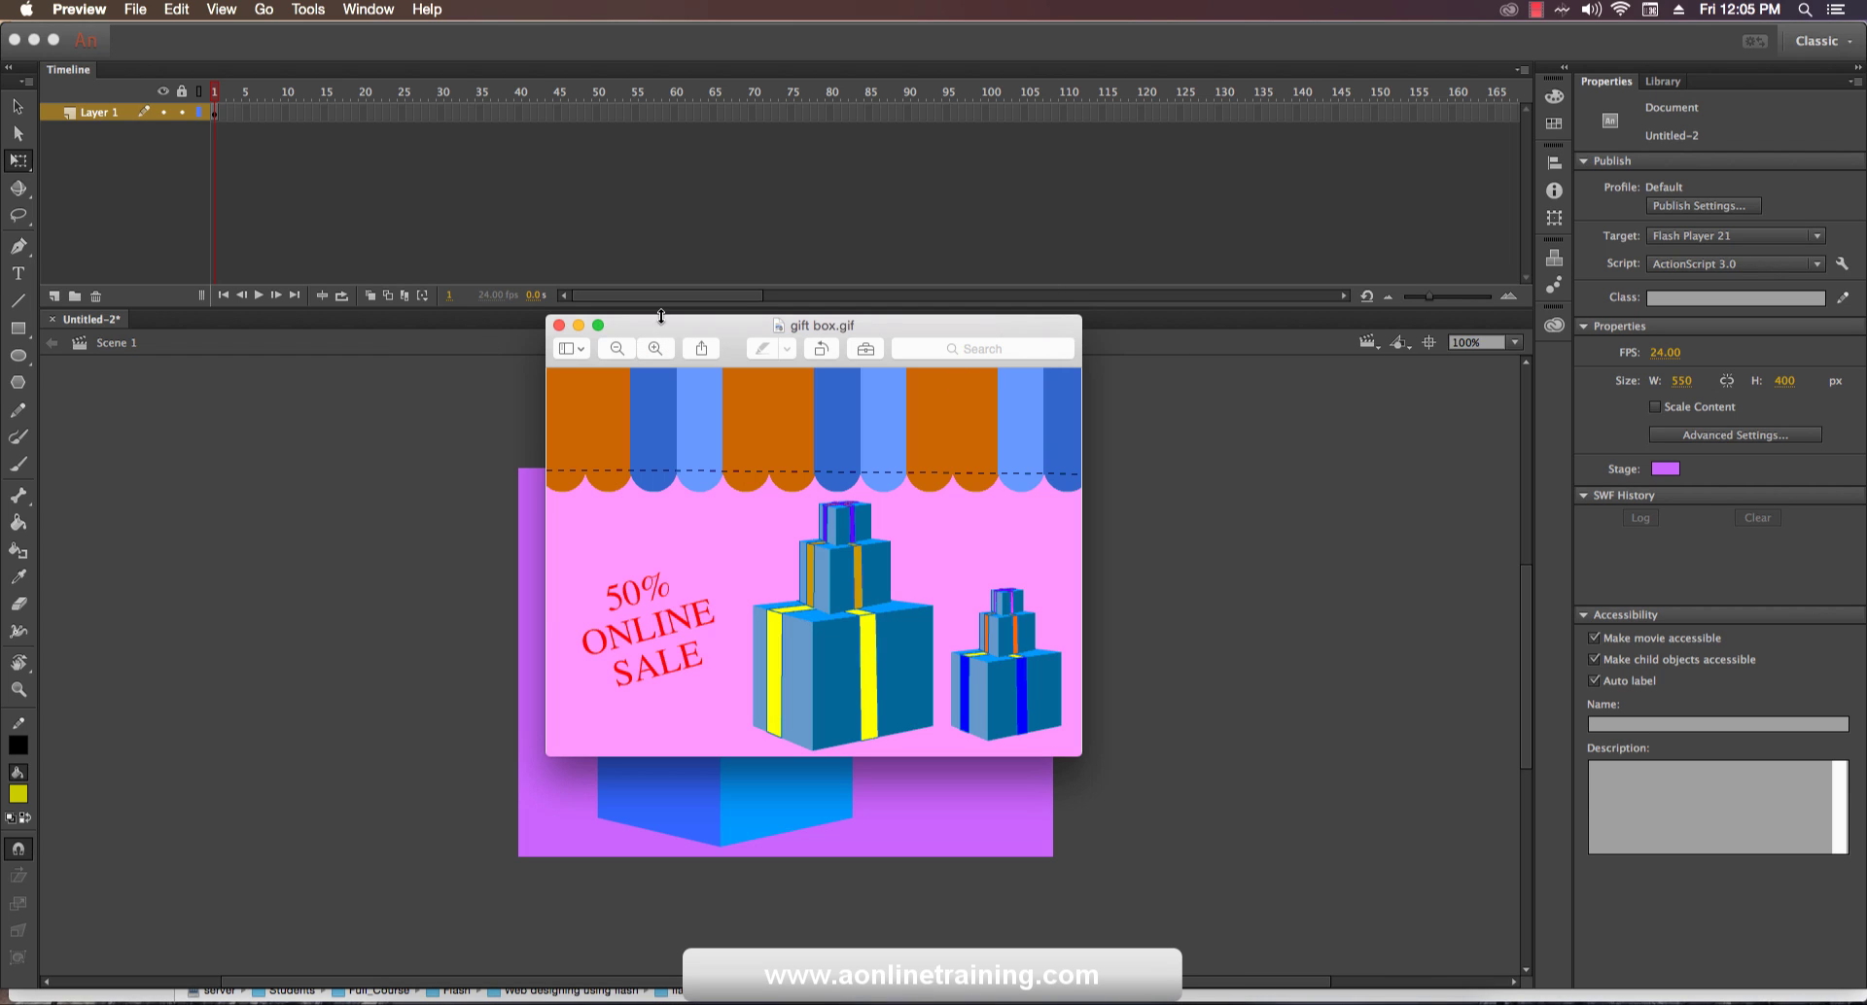
key(super+q)
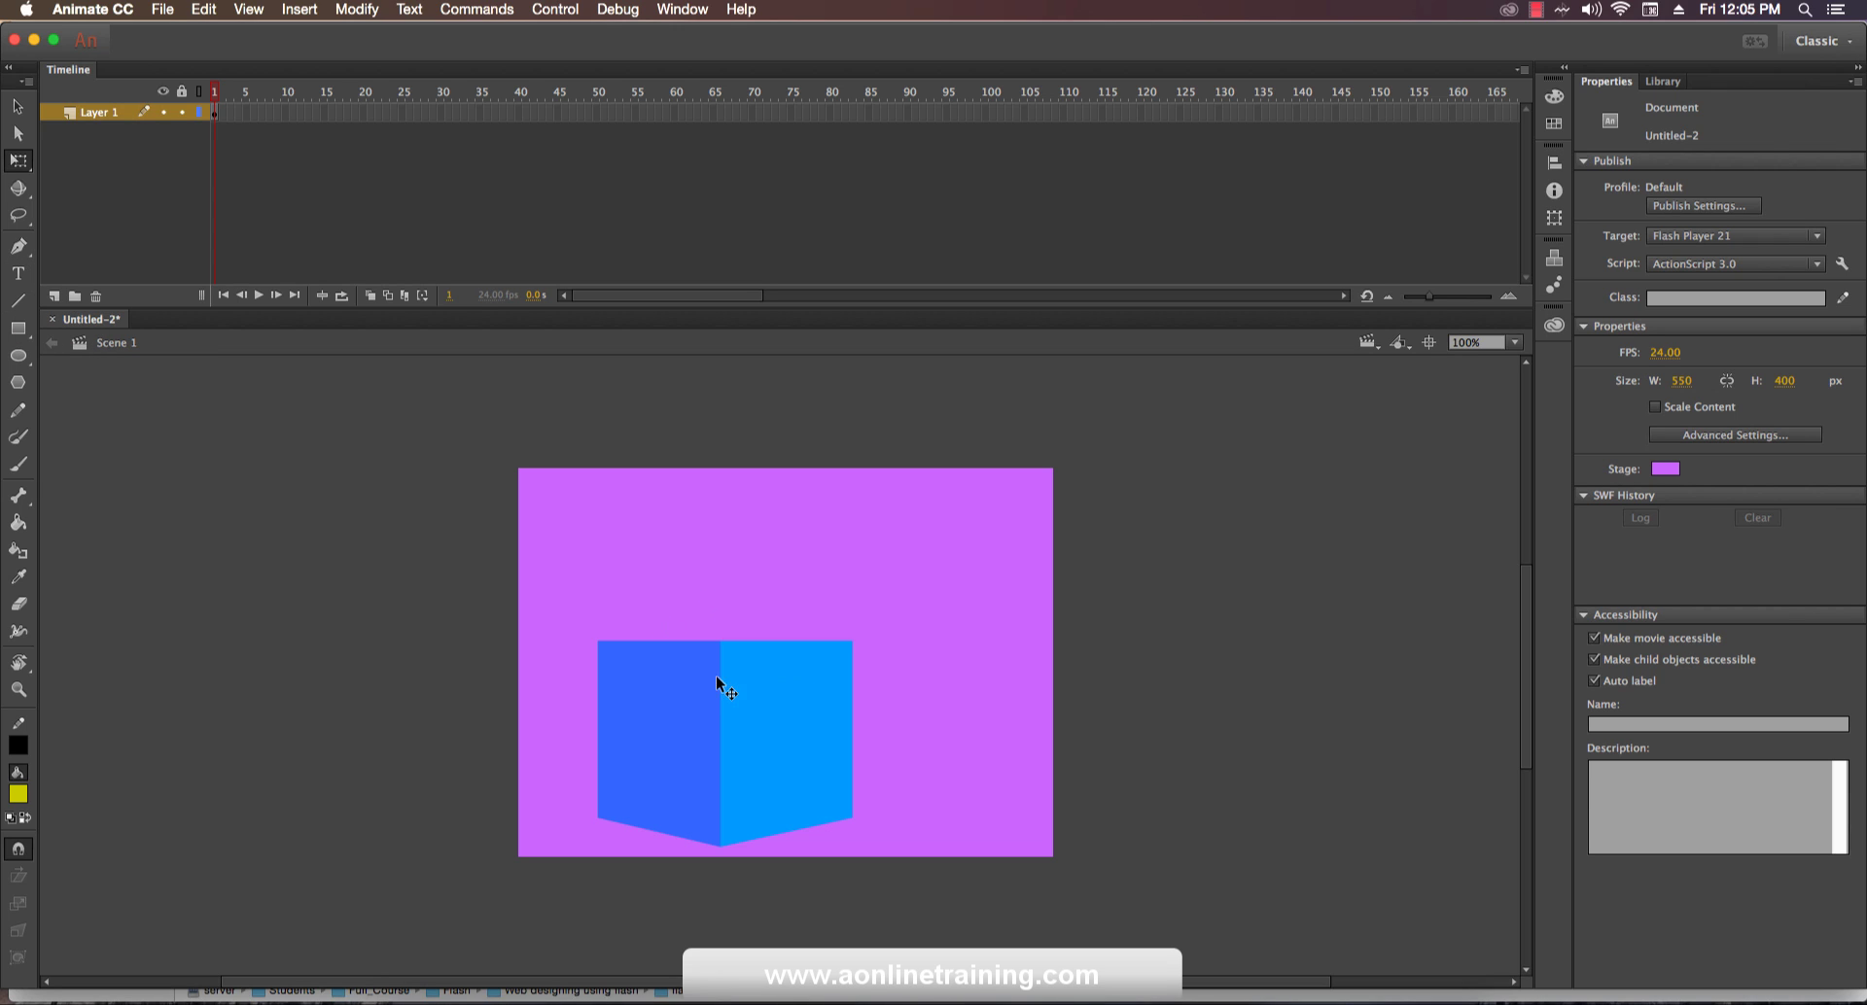
Draw a vertical line down the dark blue face with the Line tool, using a uniform width profile and a 0.10 stroke.
click(22, 304)
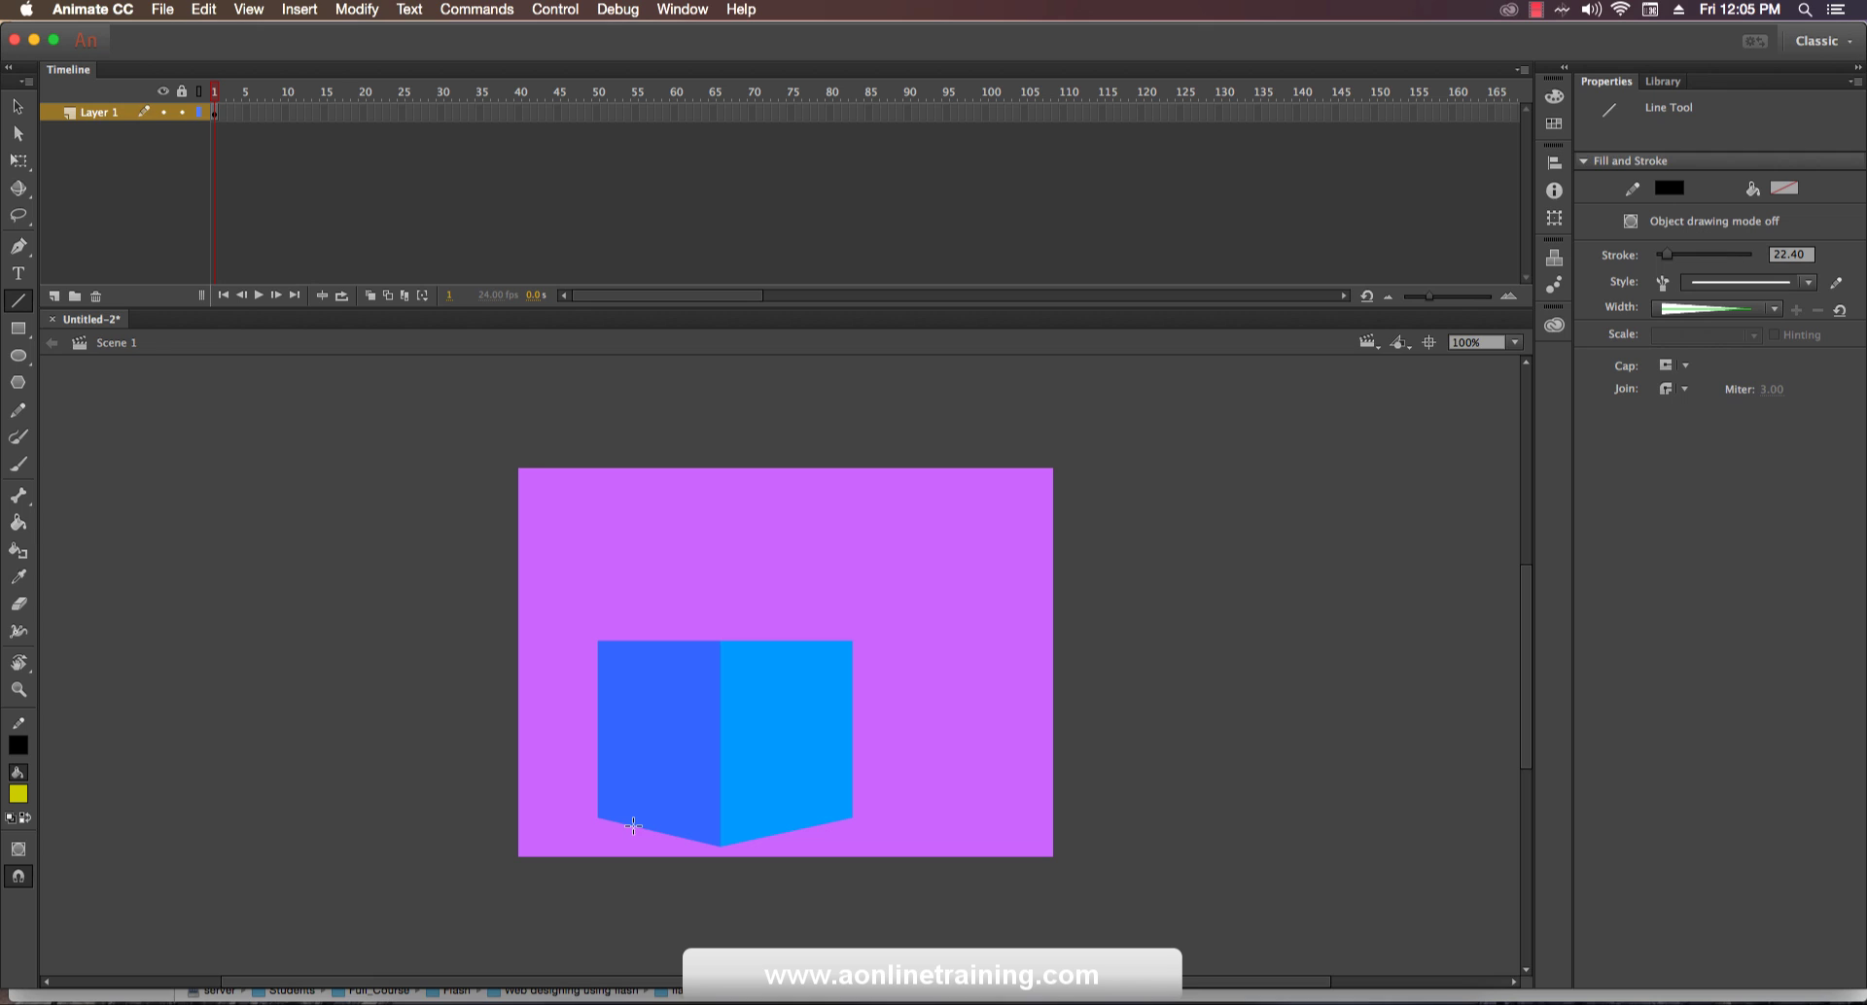
drag(633, 826, 633, 790)
key(super+z)
click(1712, 309)
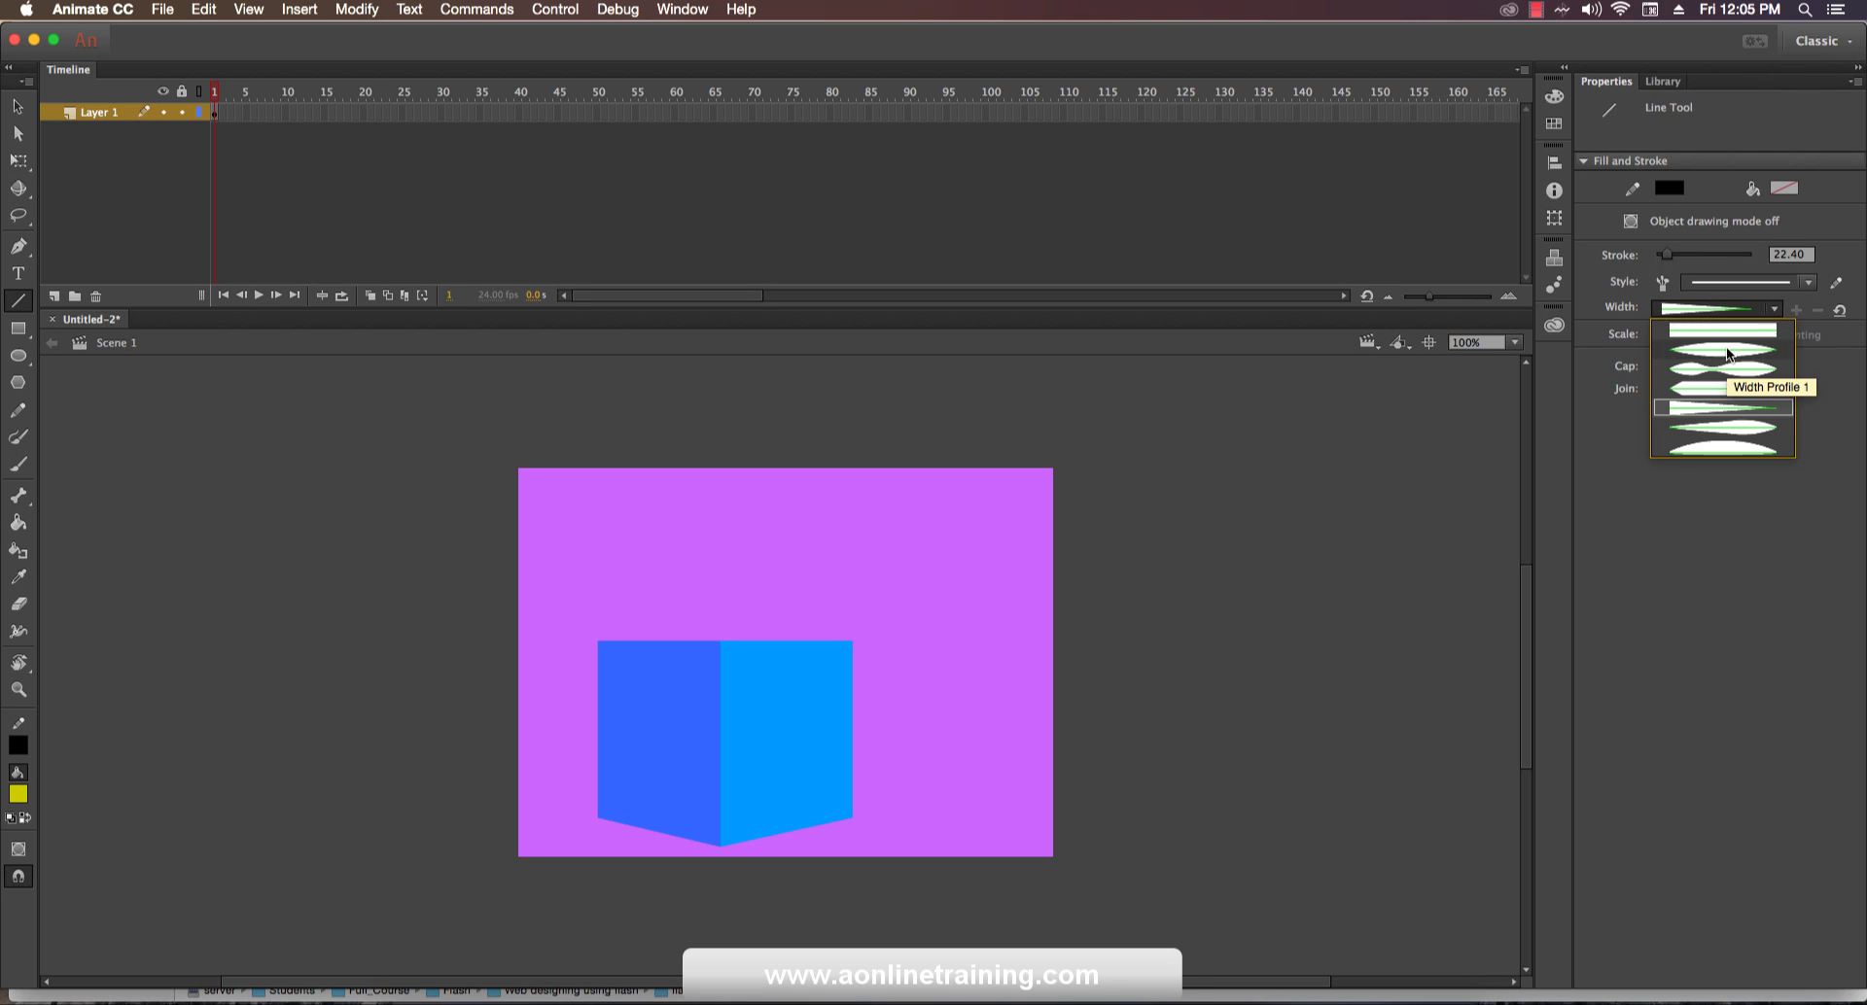
click(1736, 336)
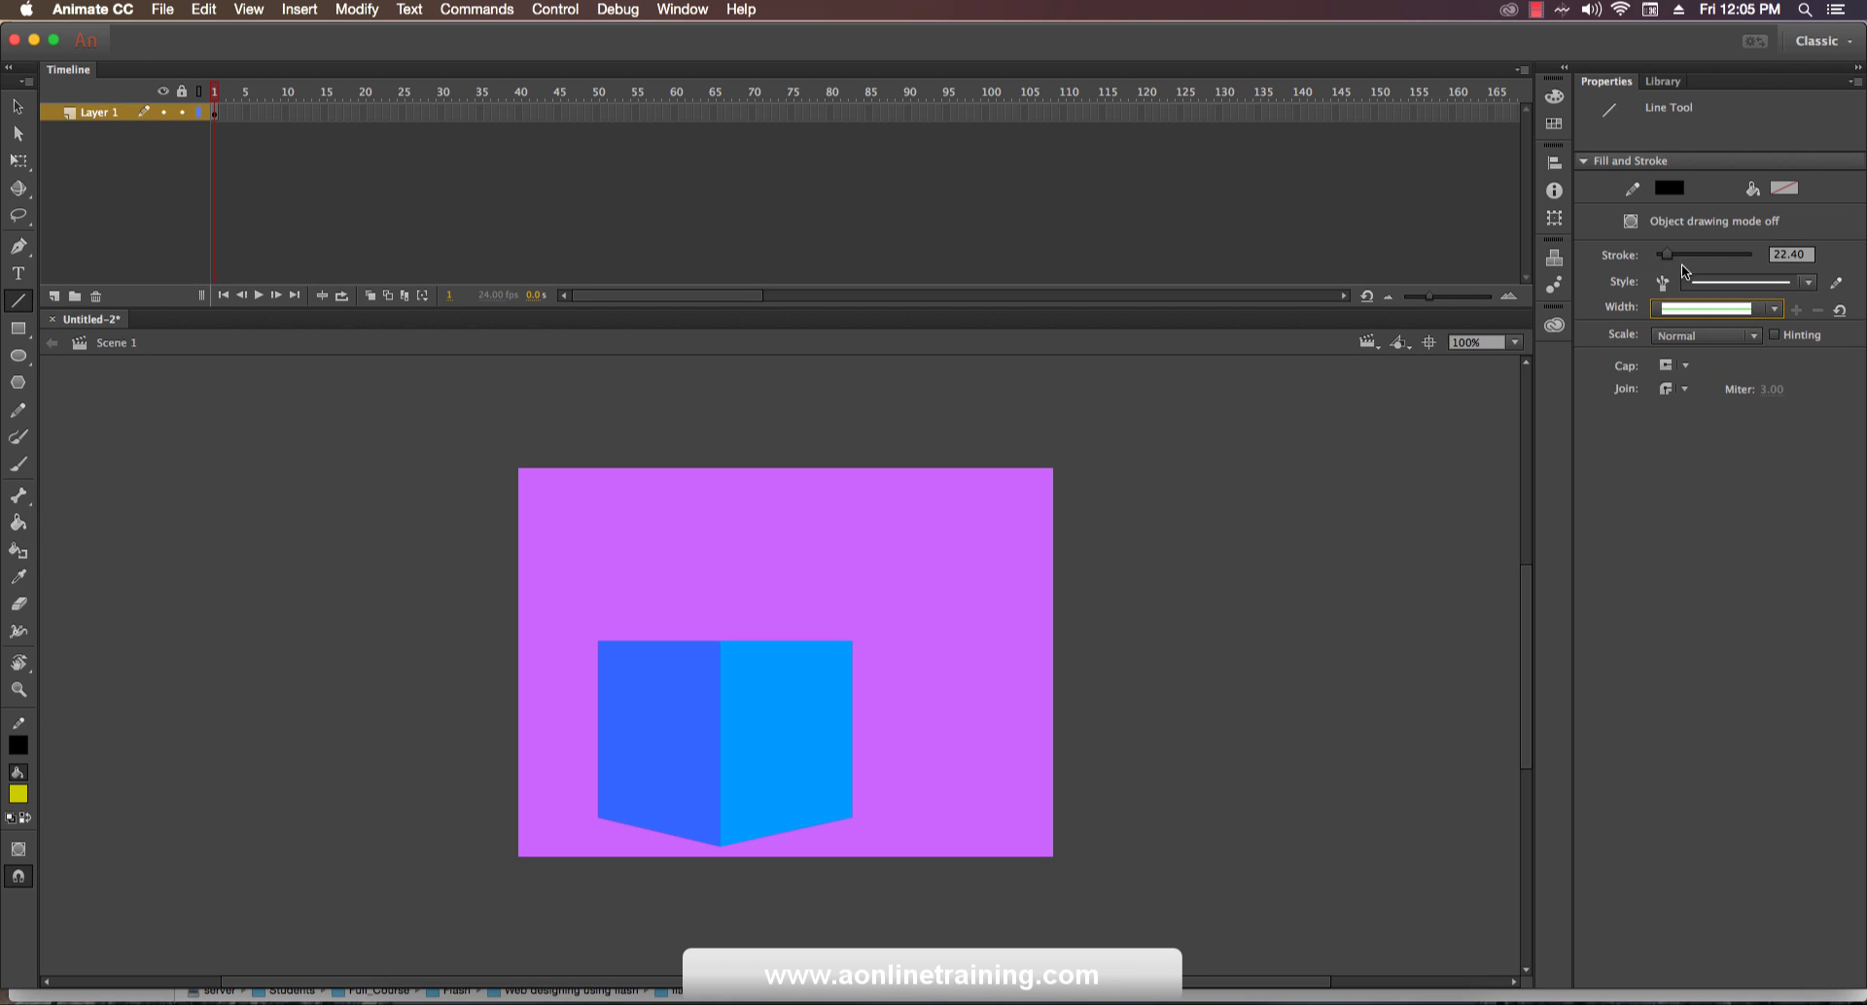
drag(1676, 259, 1660, 265)
drag(639, 827, 640, 641)
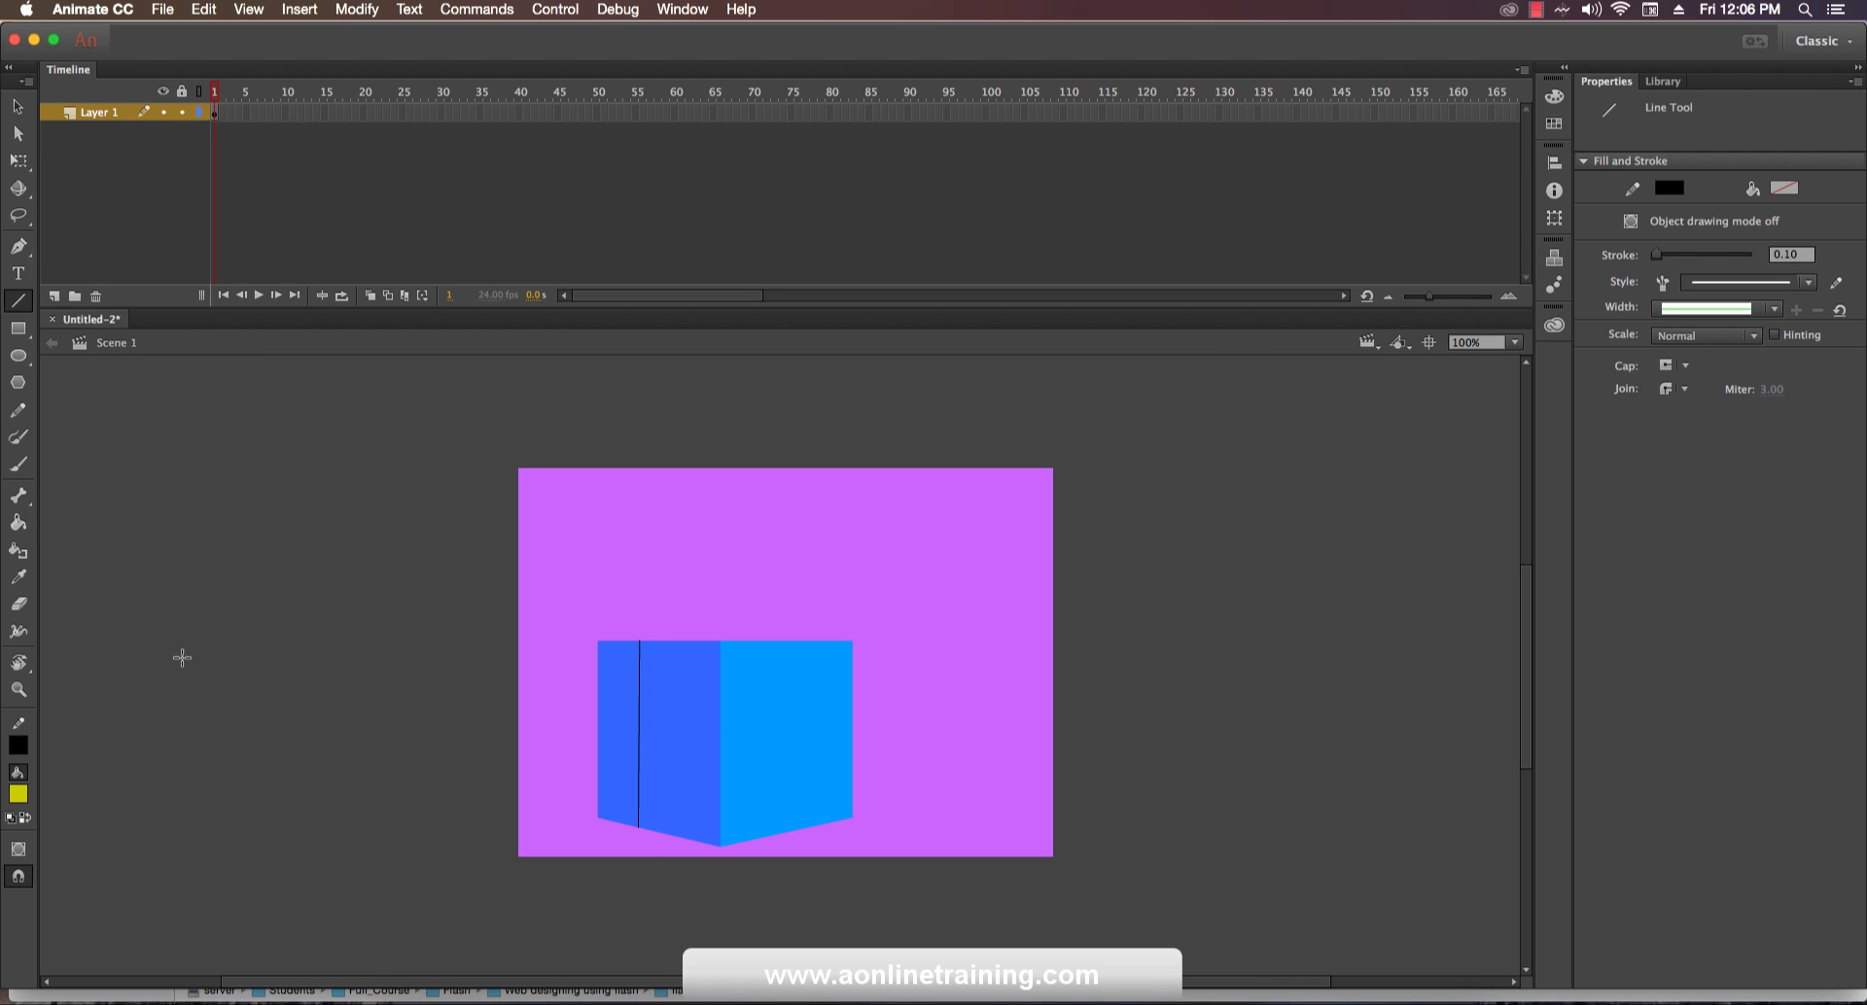
Duplicate the line about 30 px to its right on the dark blue face and extend the copy to the slanted bottom edge.
click(17, 105)
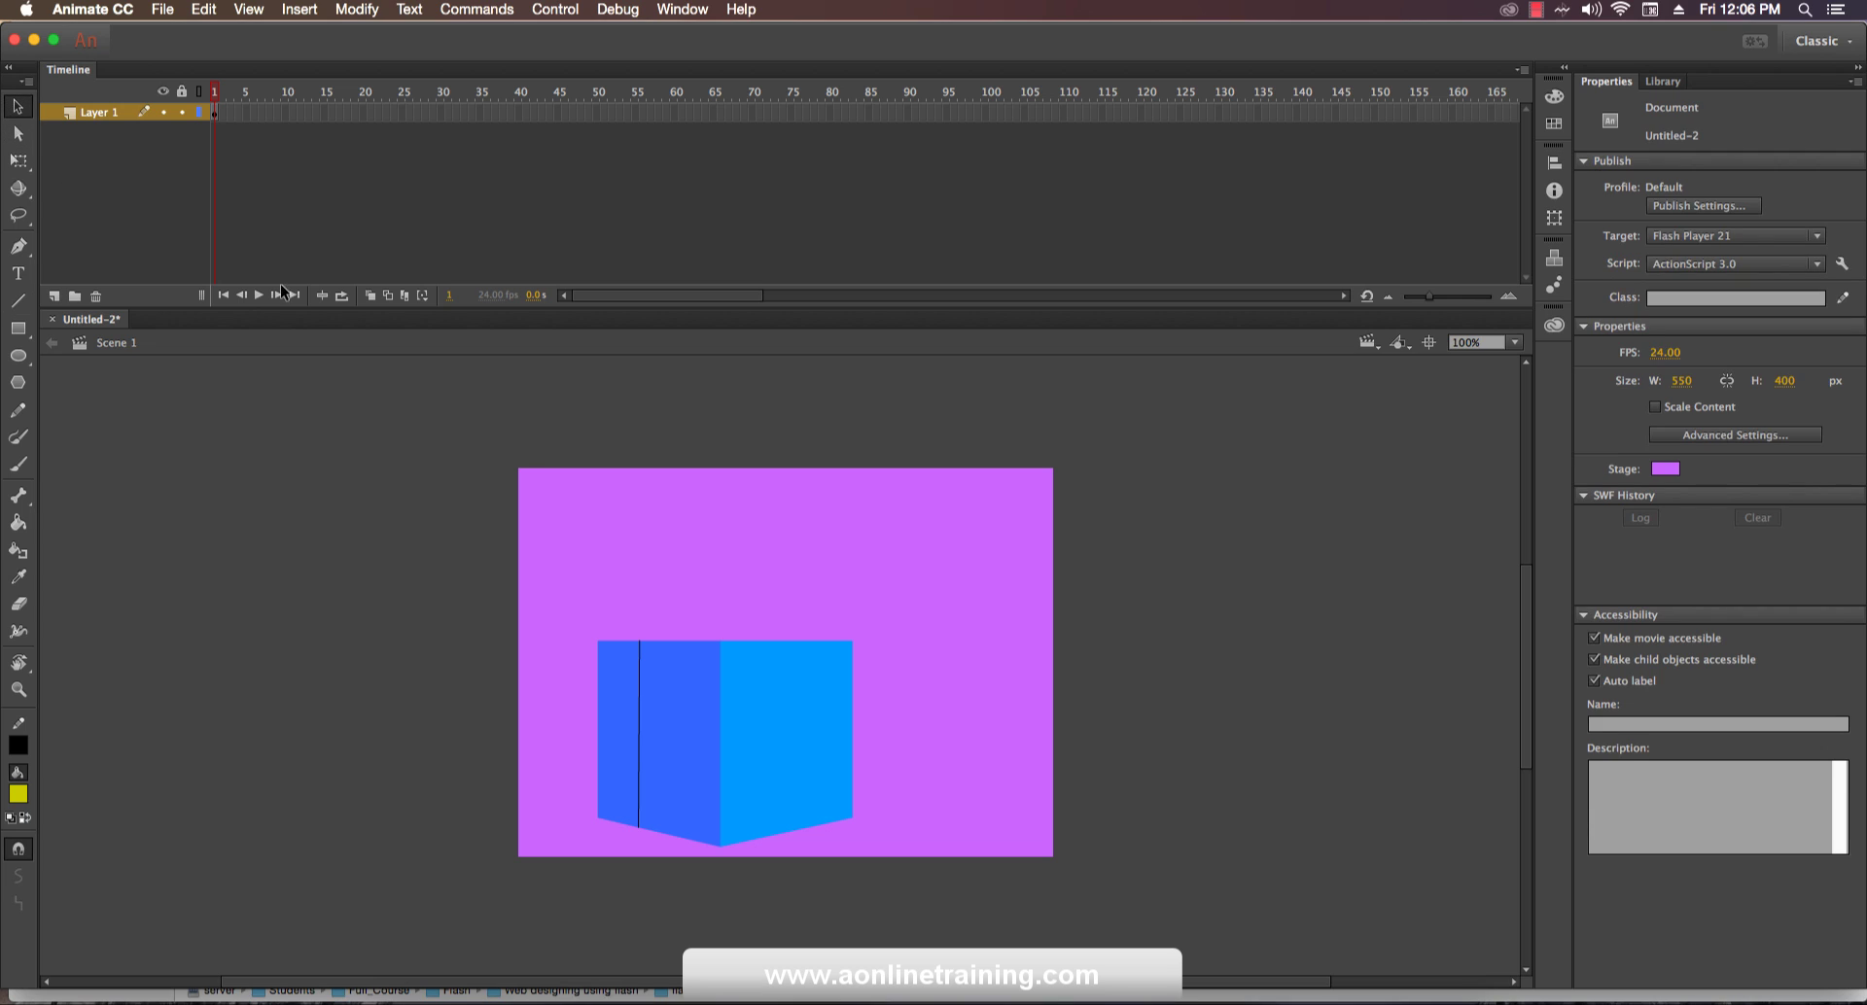
click(639, 755)
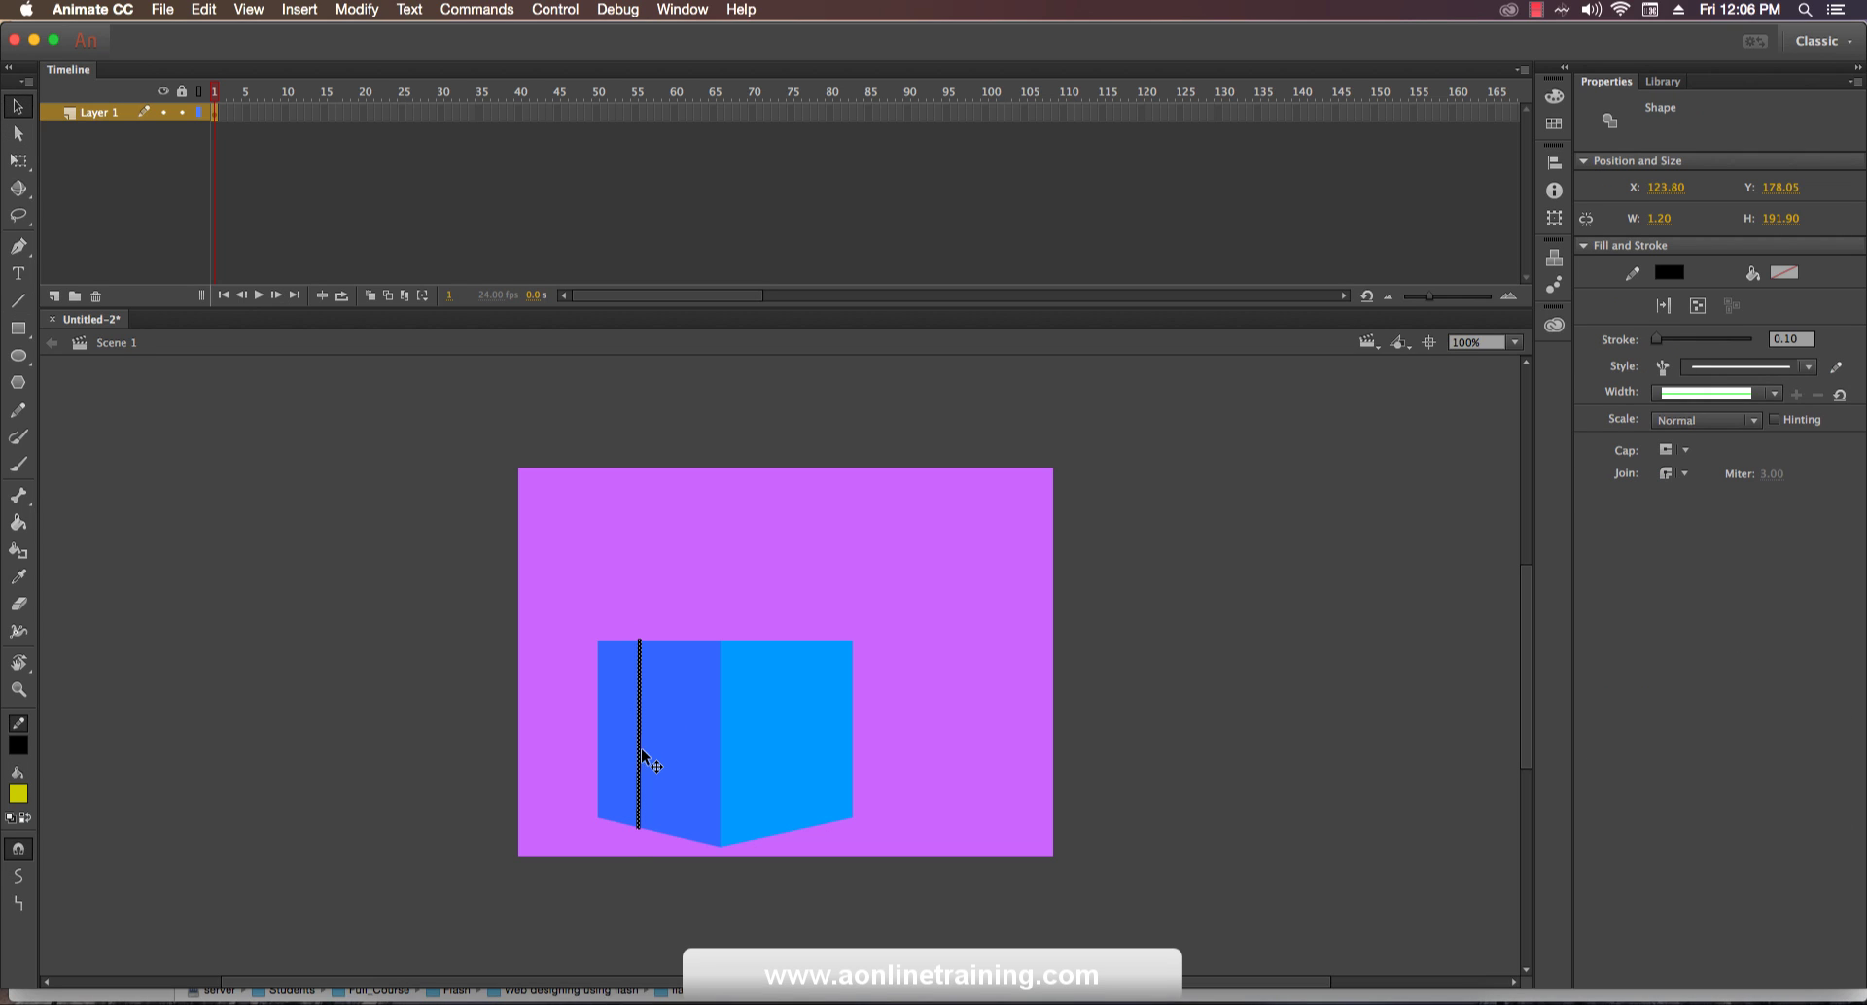
drag(640, 753, 669, 758)
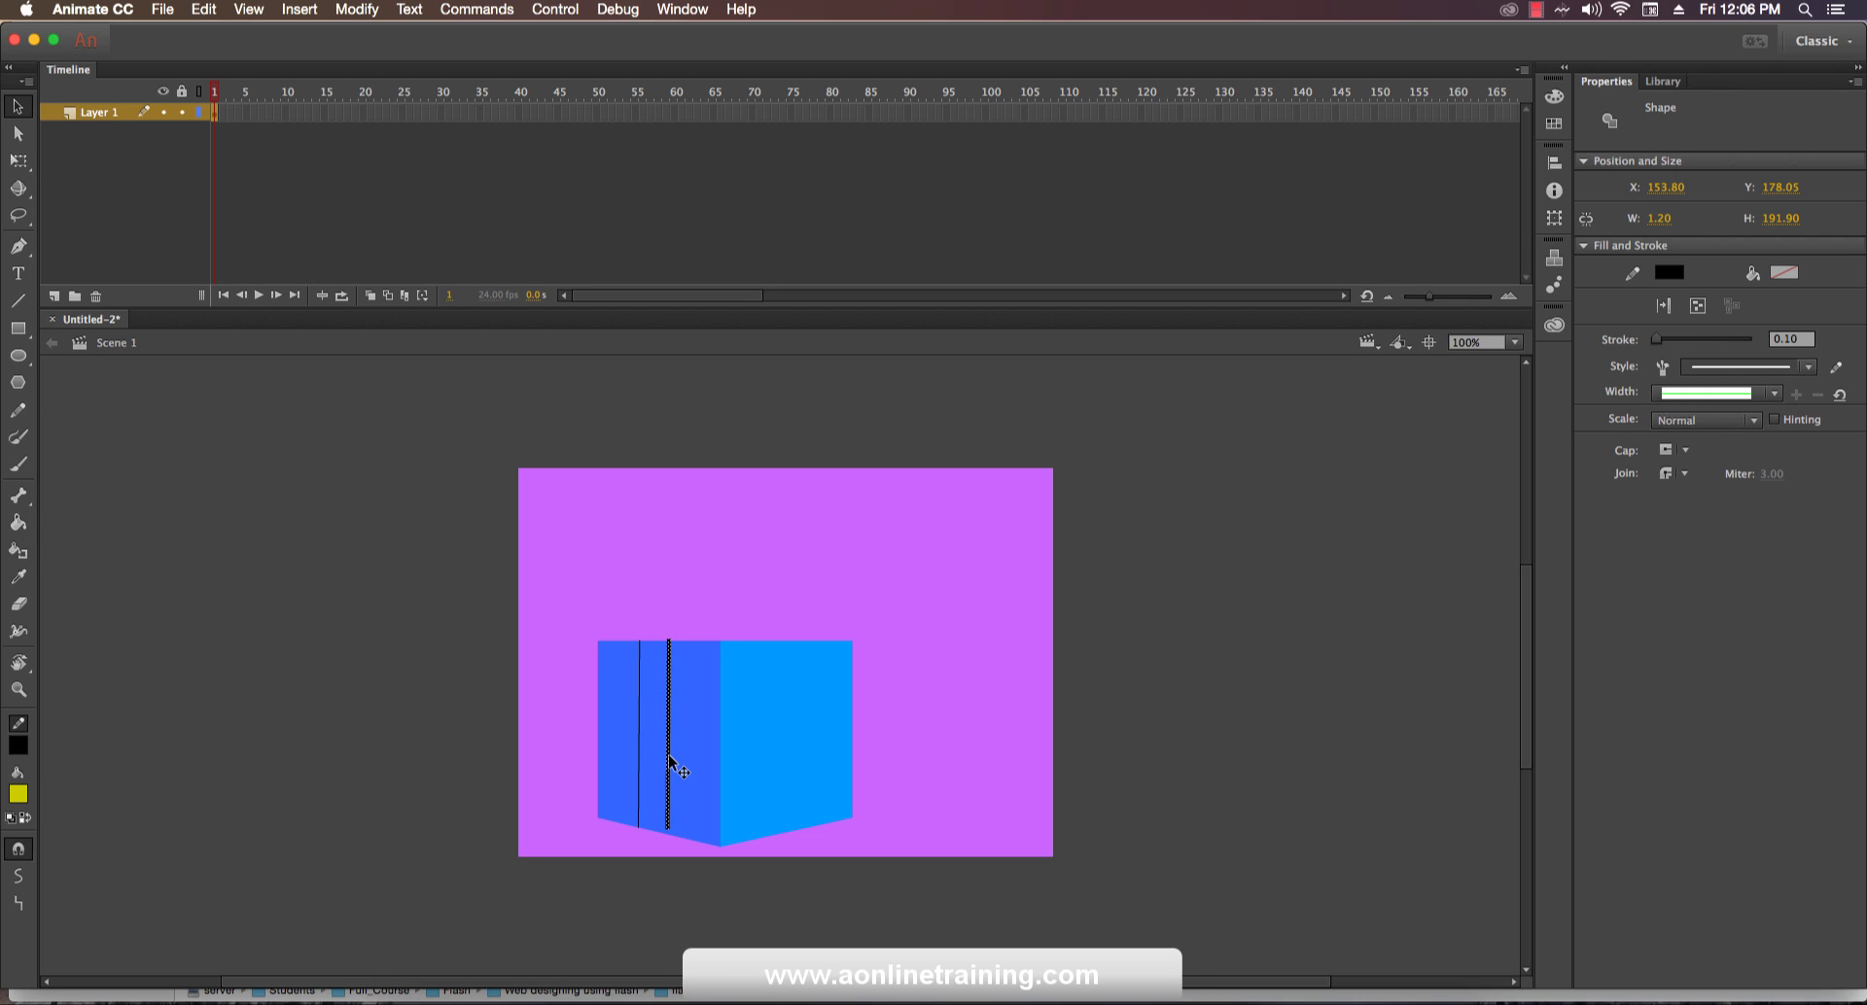
click(668, 847)
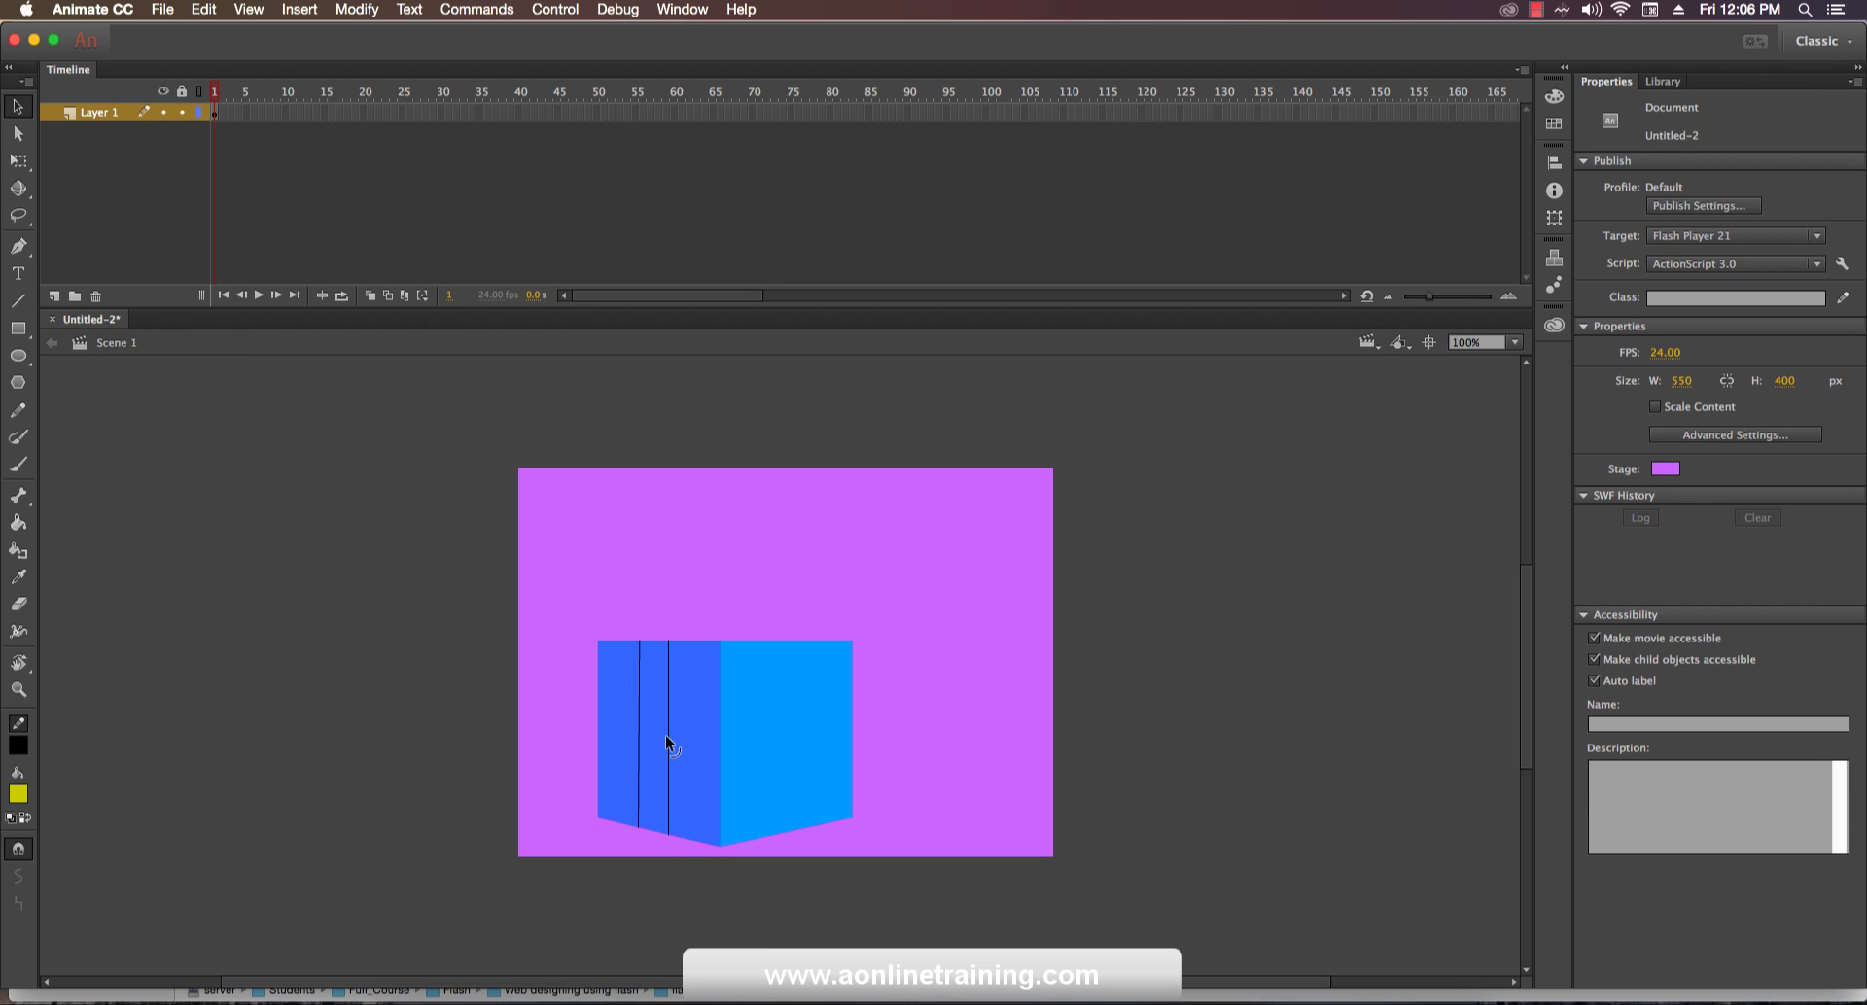
Draw a vertical line from the top edge to the slanted bottom edge of the light blue face.
click(17, 300)
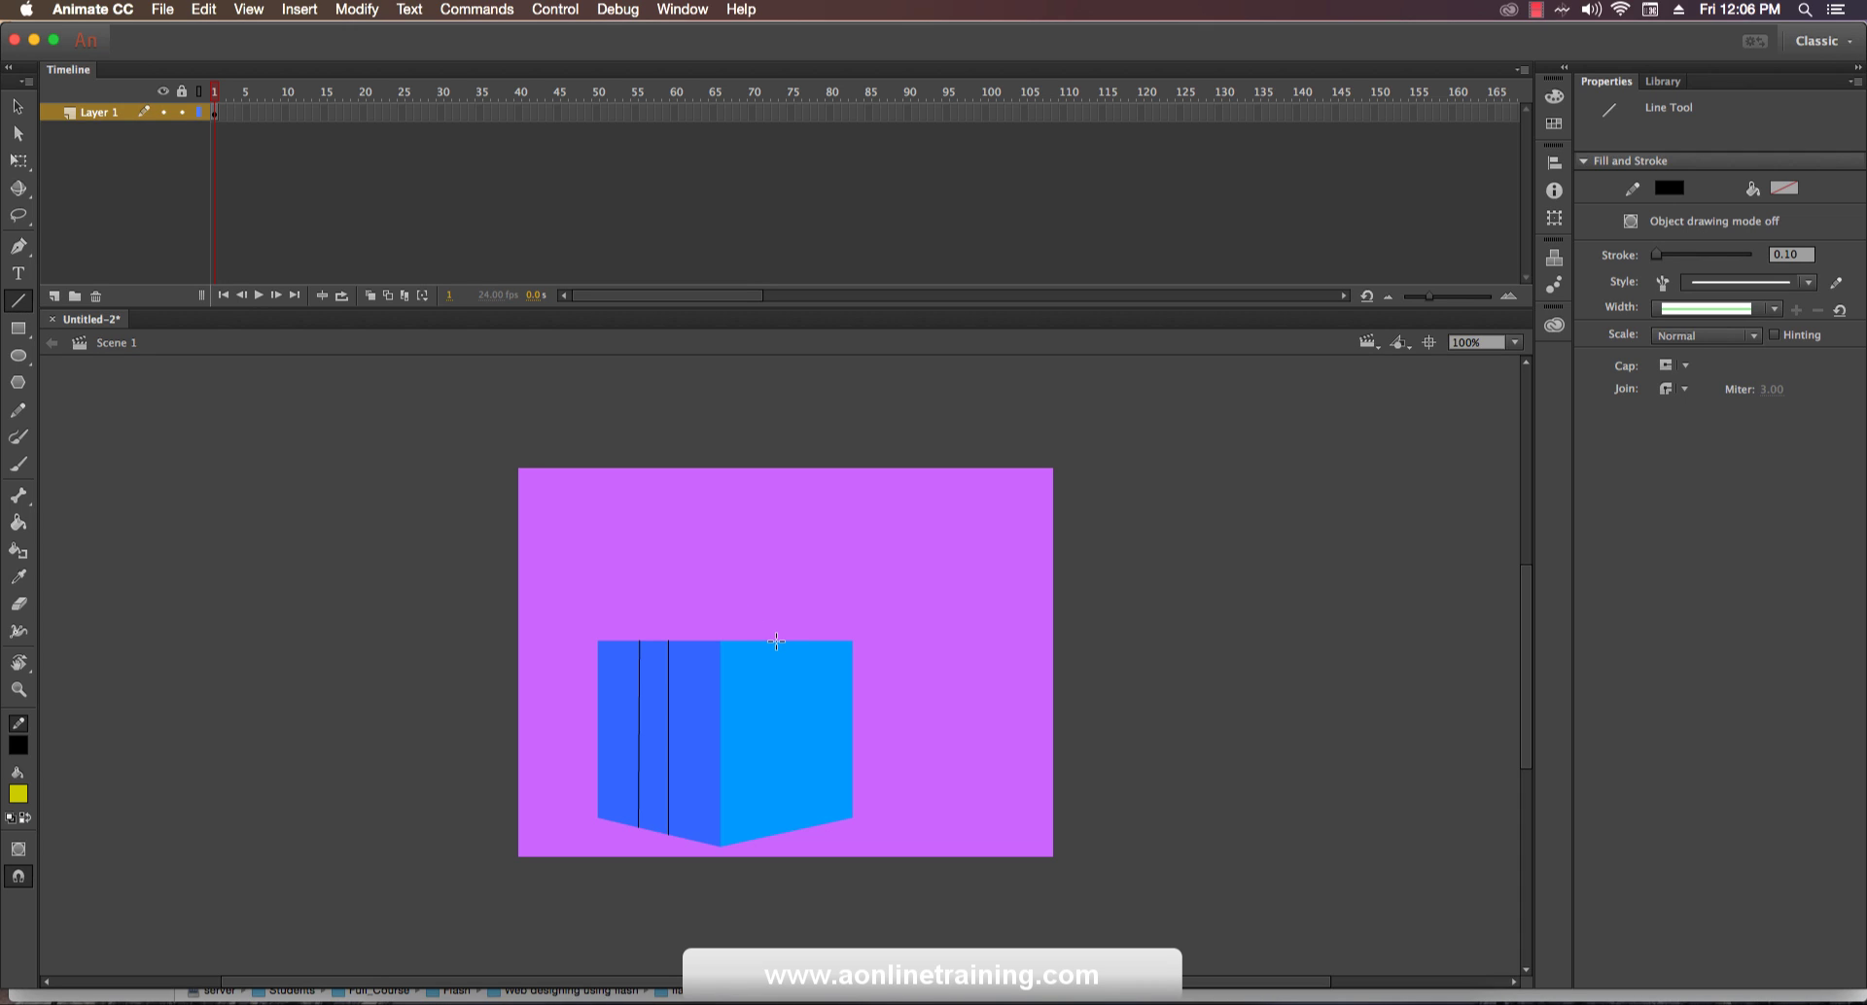
drag(776, 639, 779, 848)
drag(808, 639, 810, 833)
key(super+z)
Duplicate the light blue face's line about 31 px to its right and trim the copy at the slanted bottom edge.
click(13, 108)
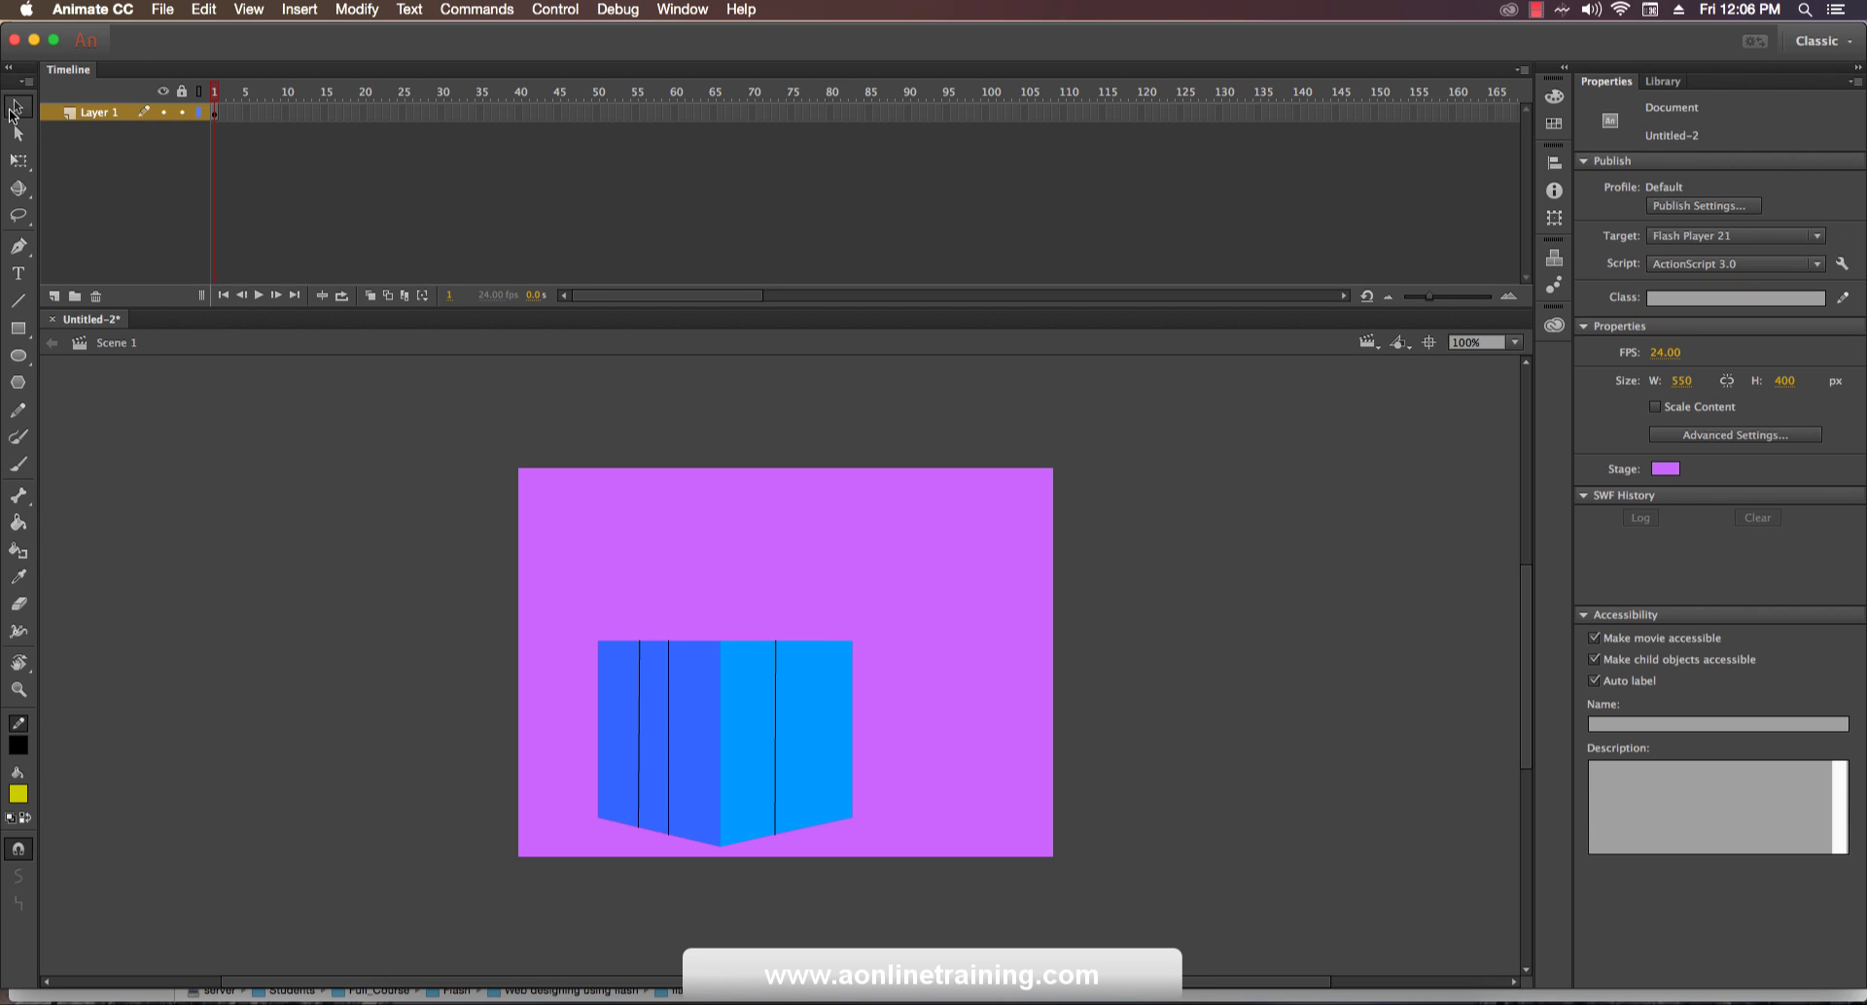
click(777, 779)
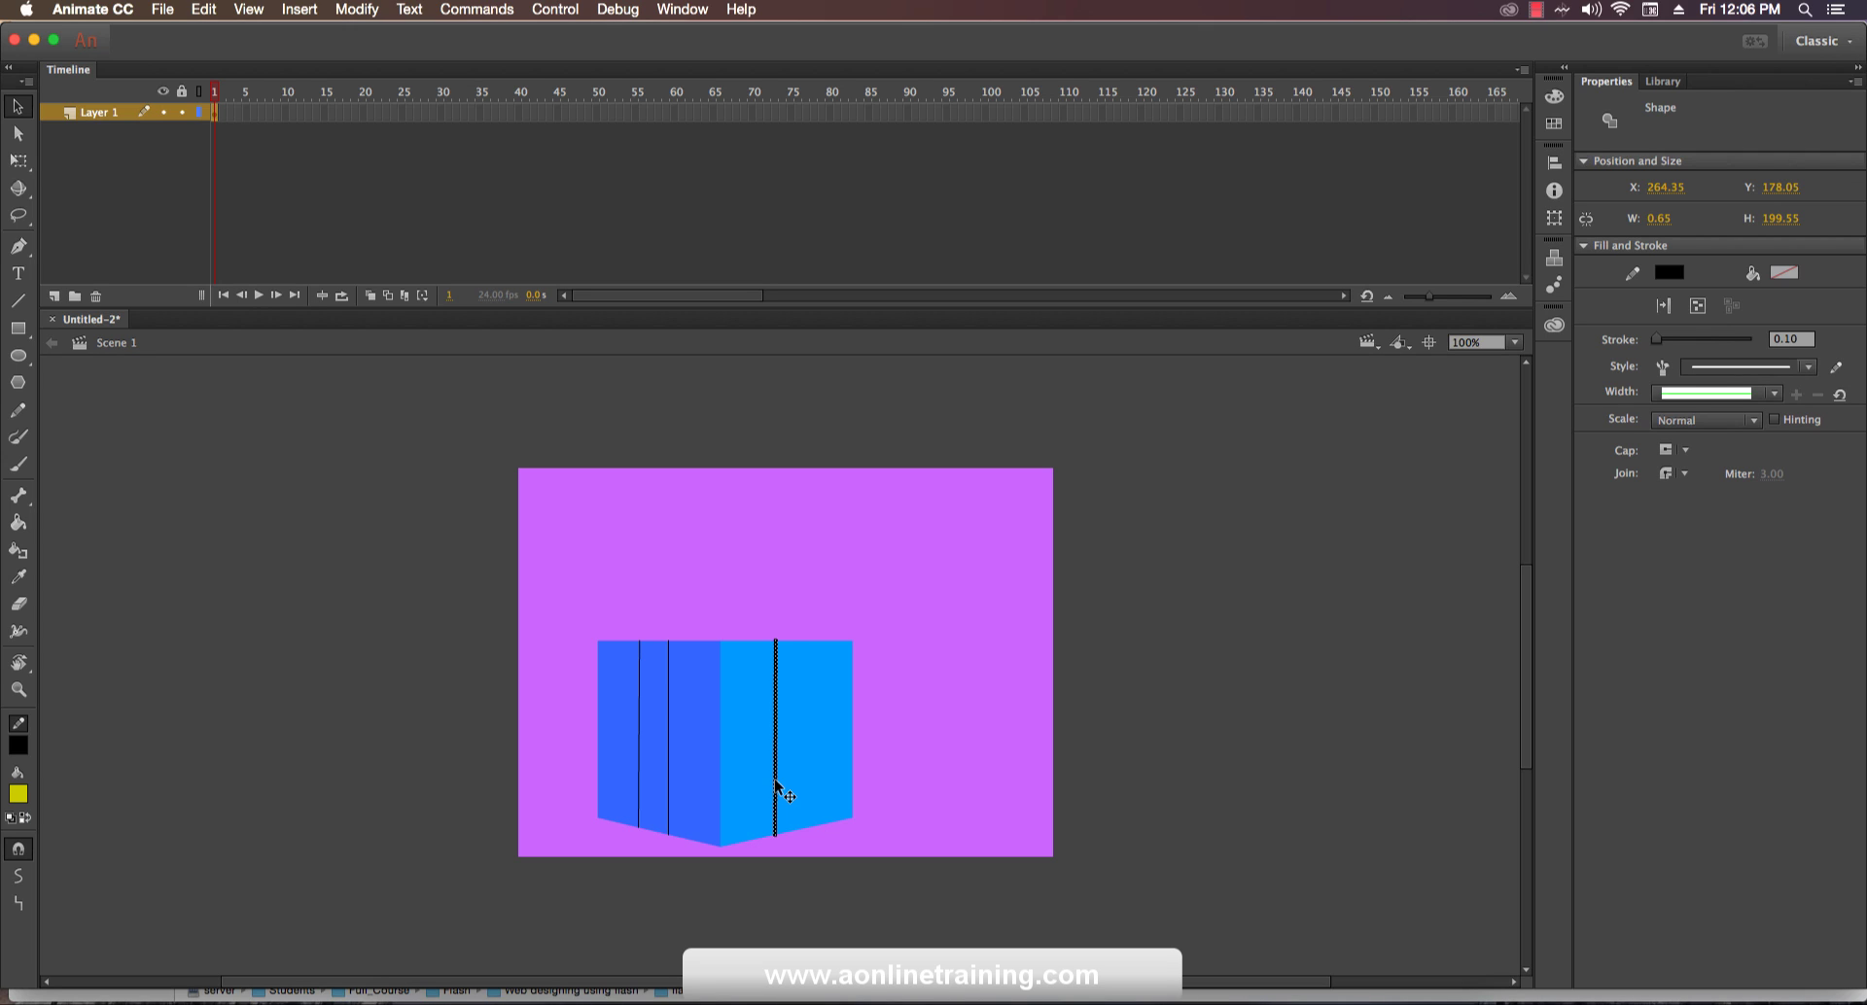
drag(777, 781, 805, 780)
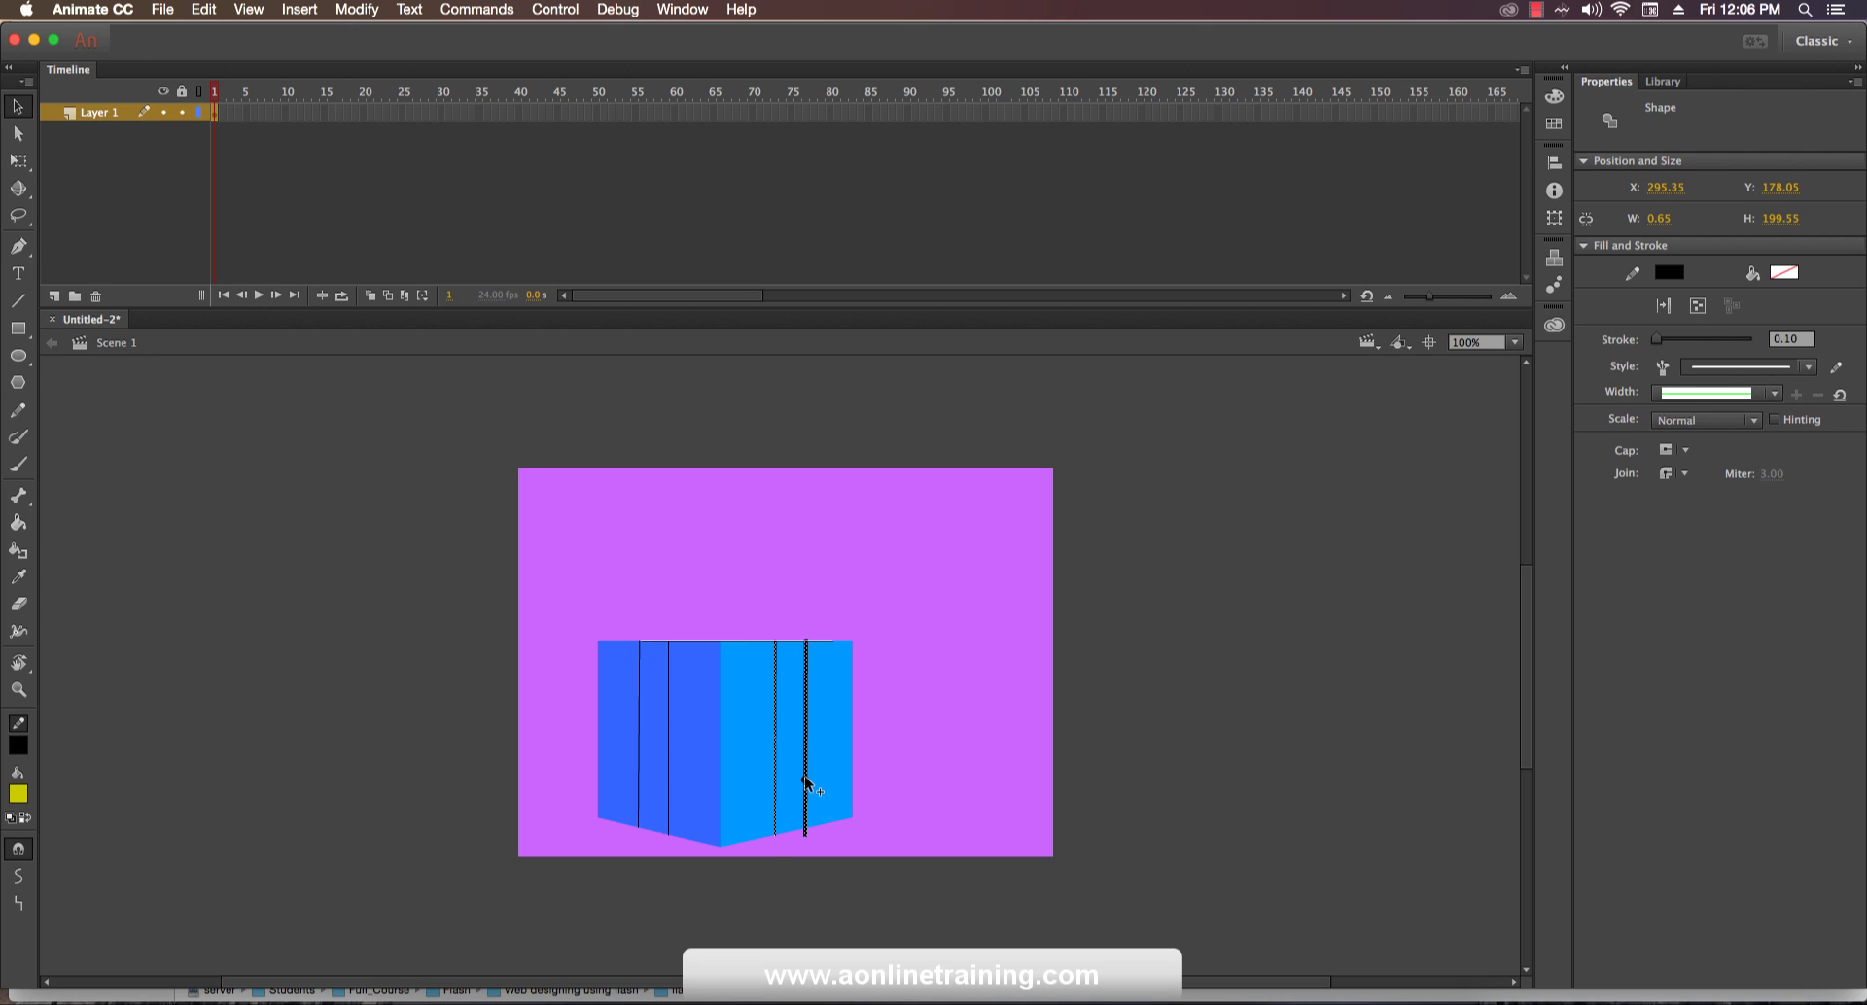
click(808, 844)
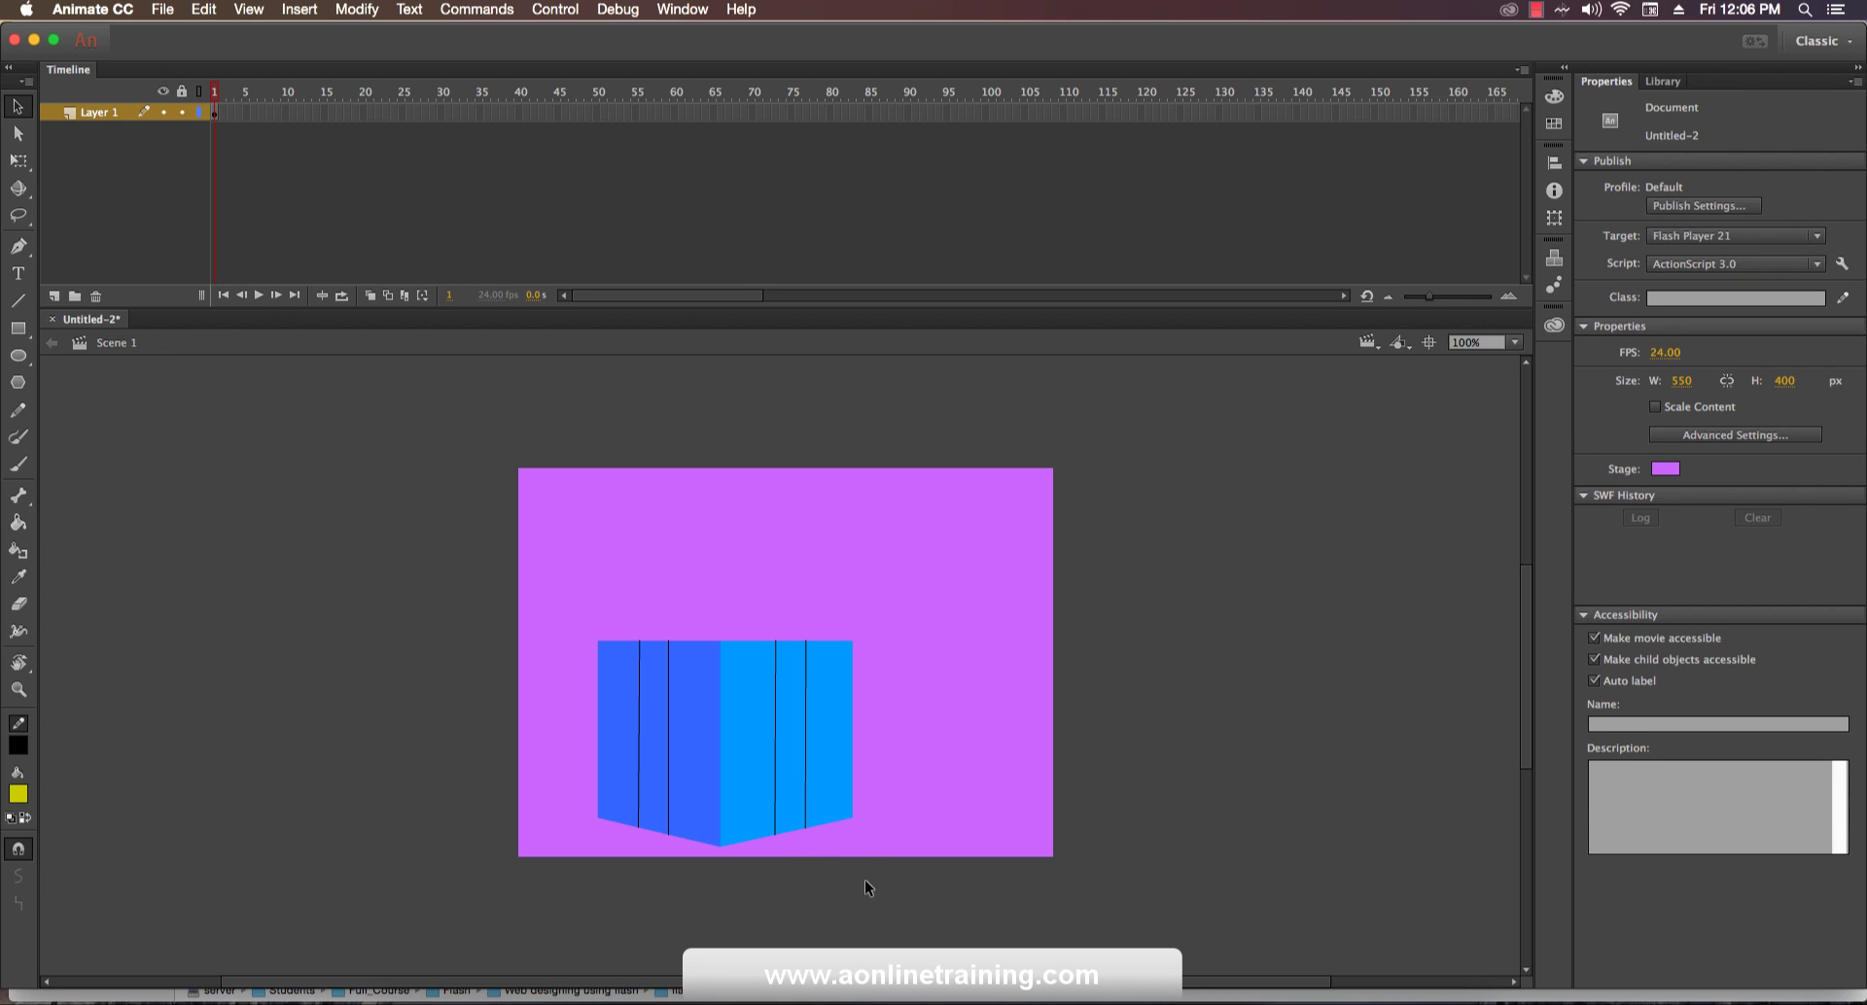
Fill the strip between the two lines on the dark blue face with pink.
click(657, 702)
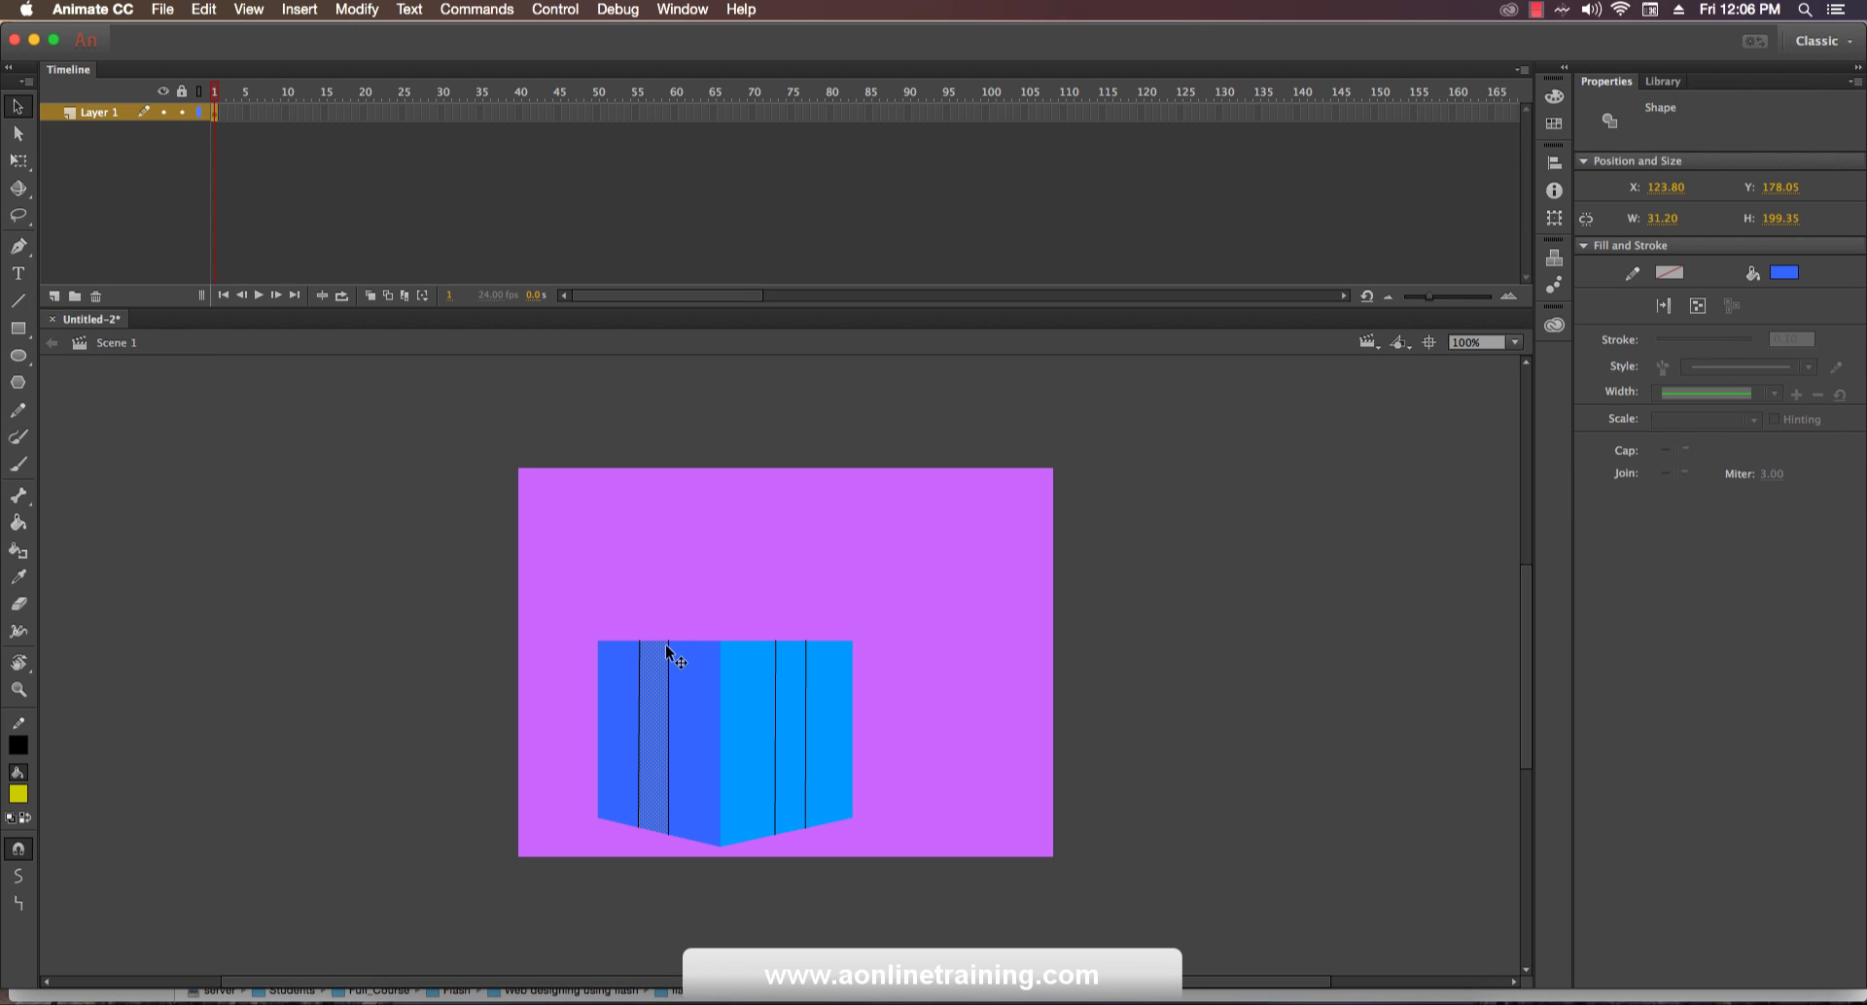
click(1783, 276)
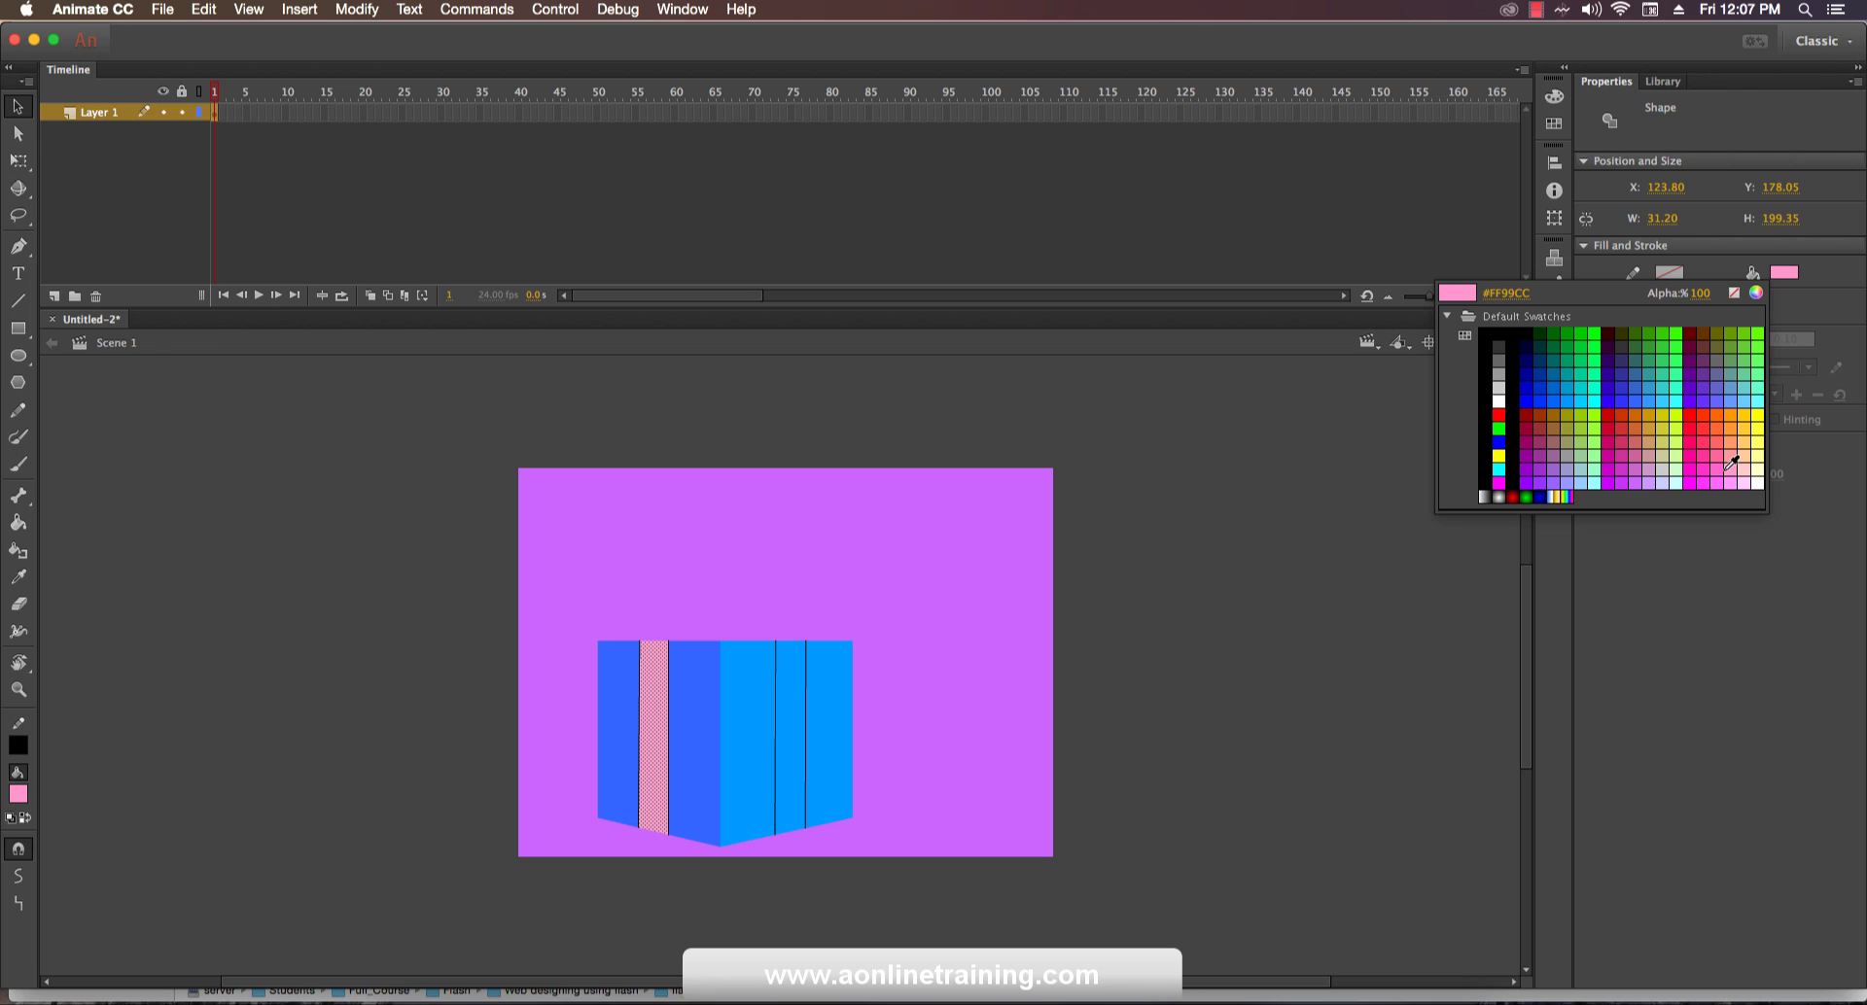
click(1736, 480)
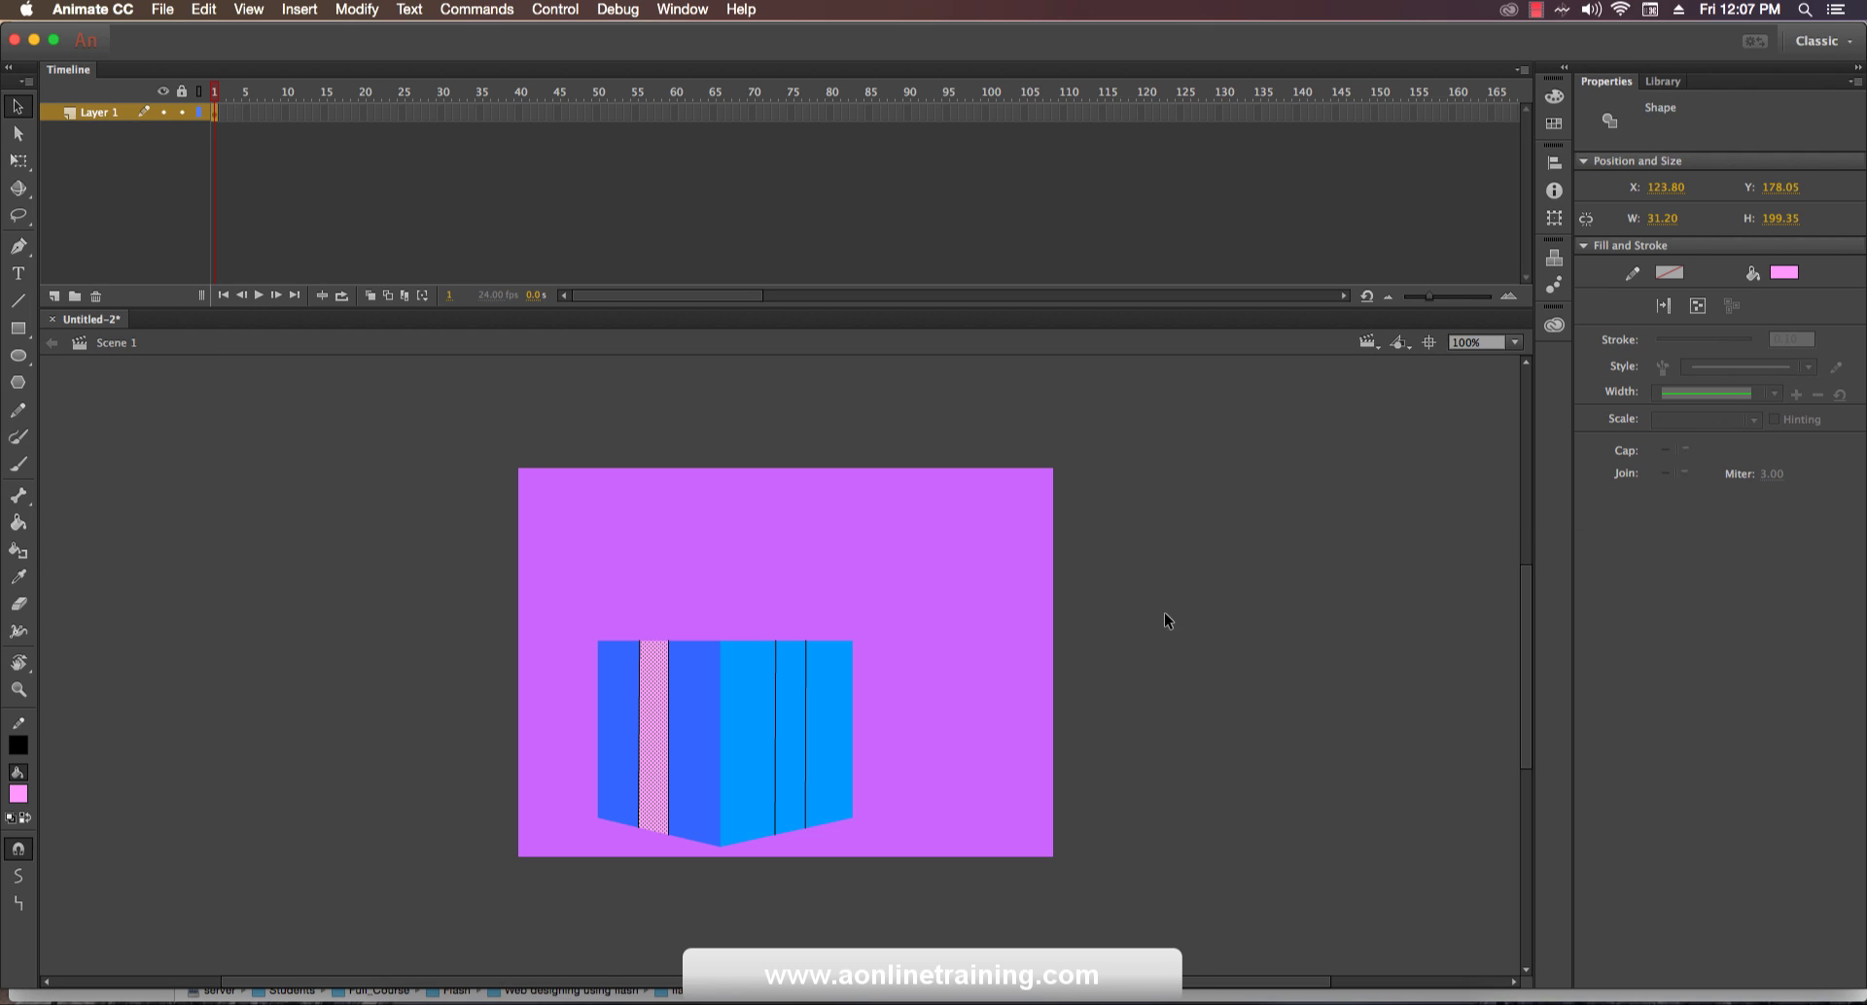
Fill the strip between the two lines on the light blue face with the lighter pink #FFCCFF.
click(789, 671)
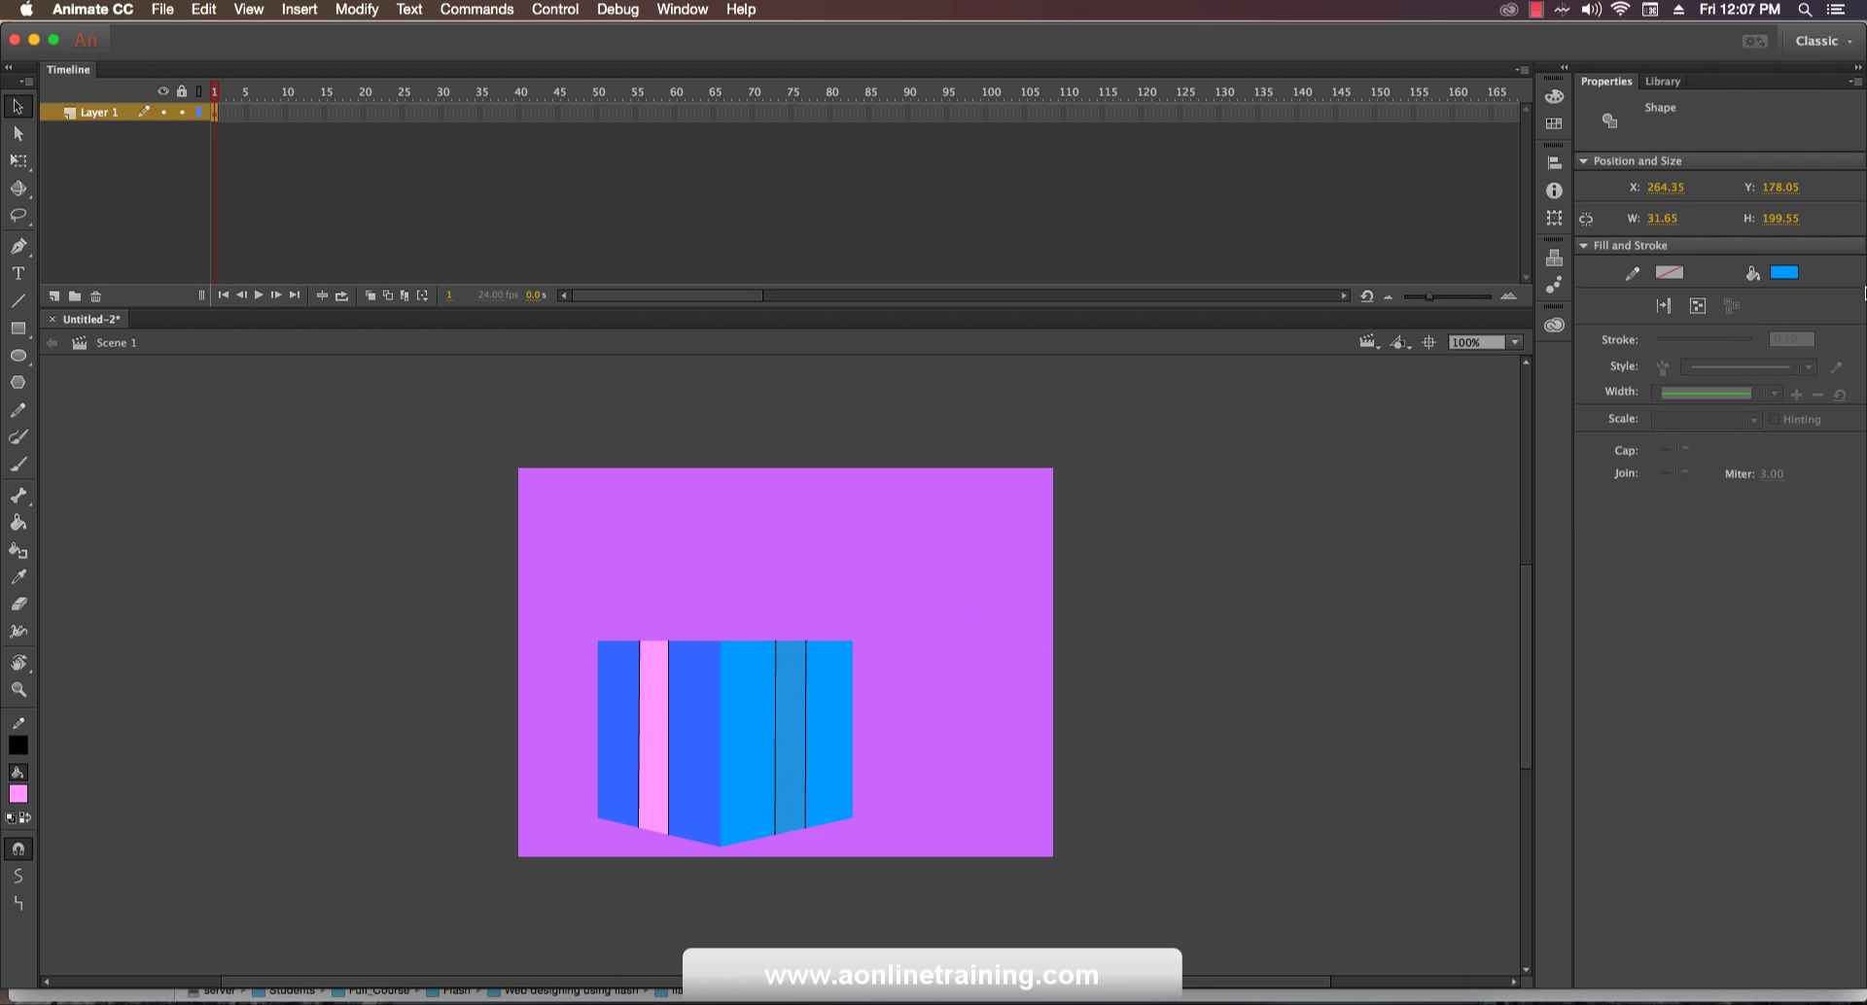
click(1787, 273)
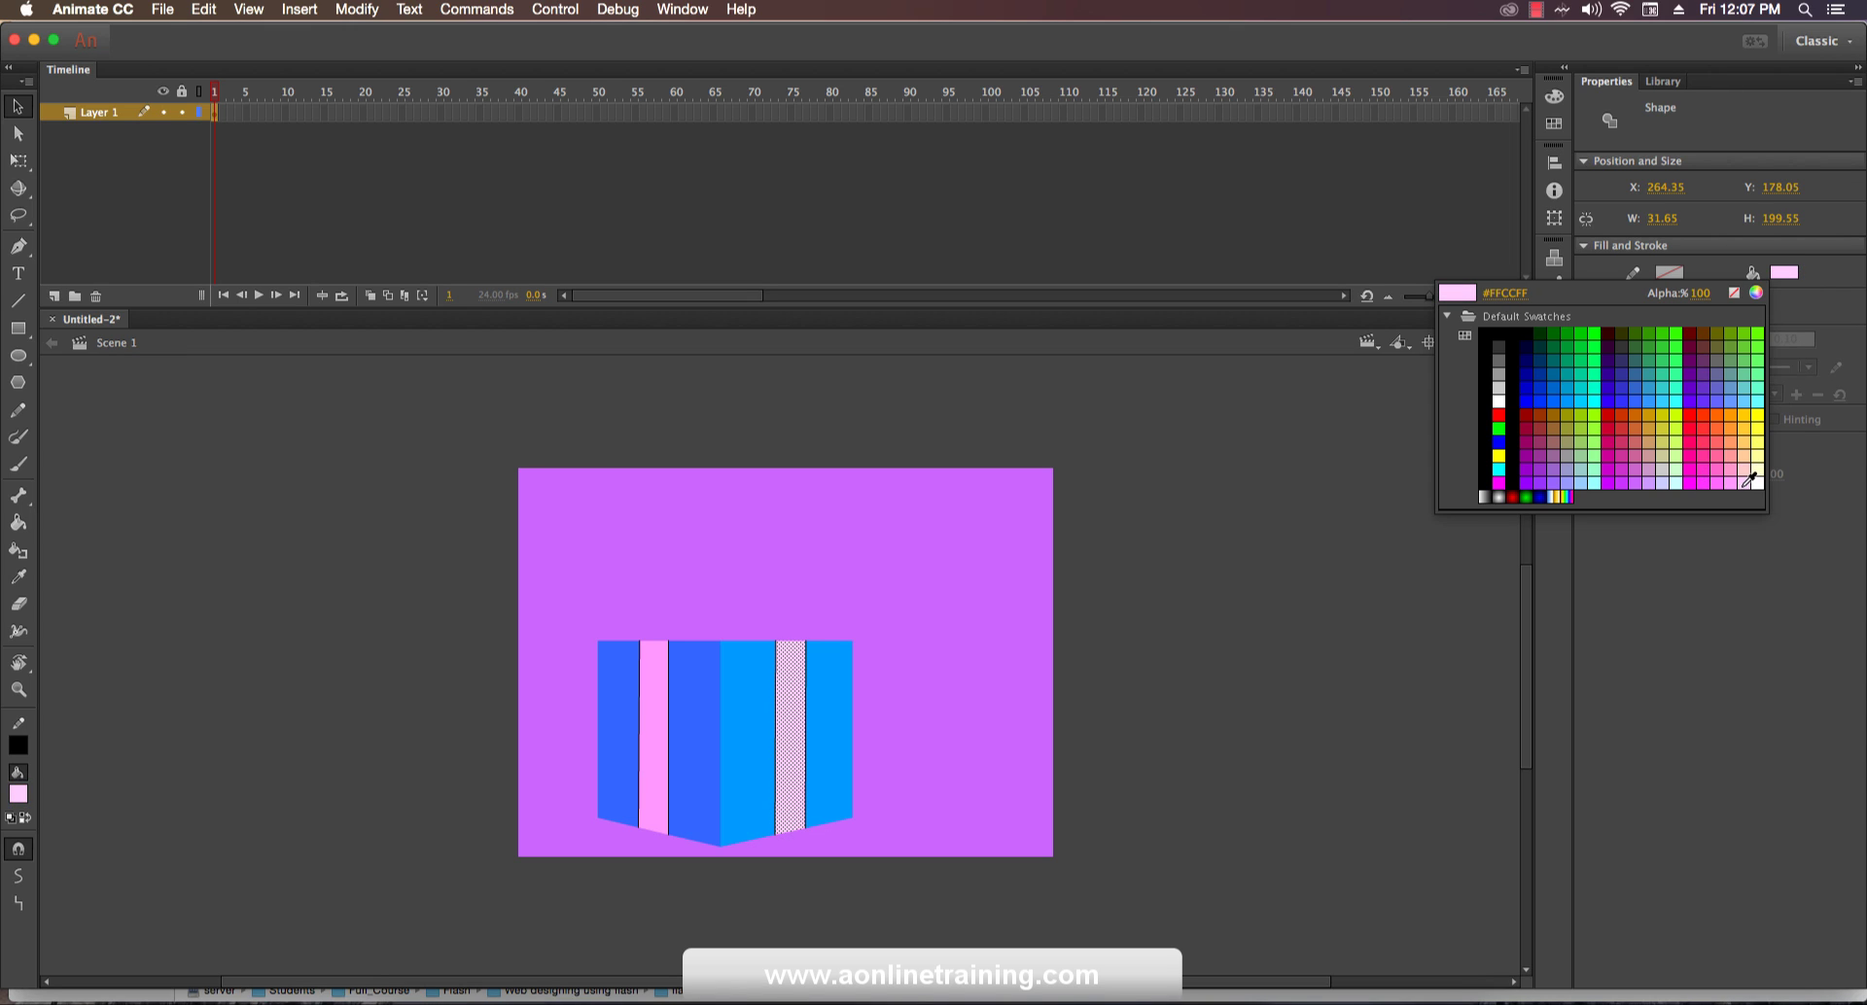
click(1746, 477)
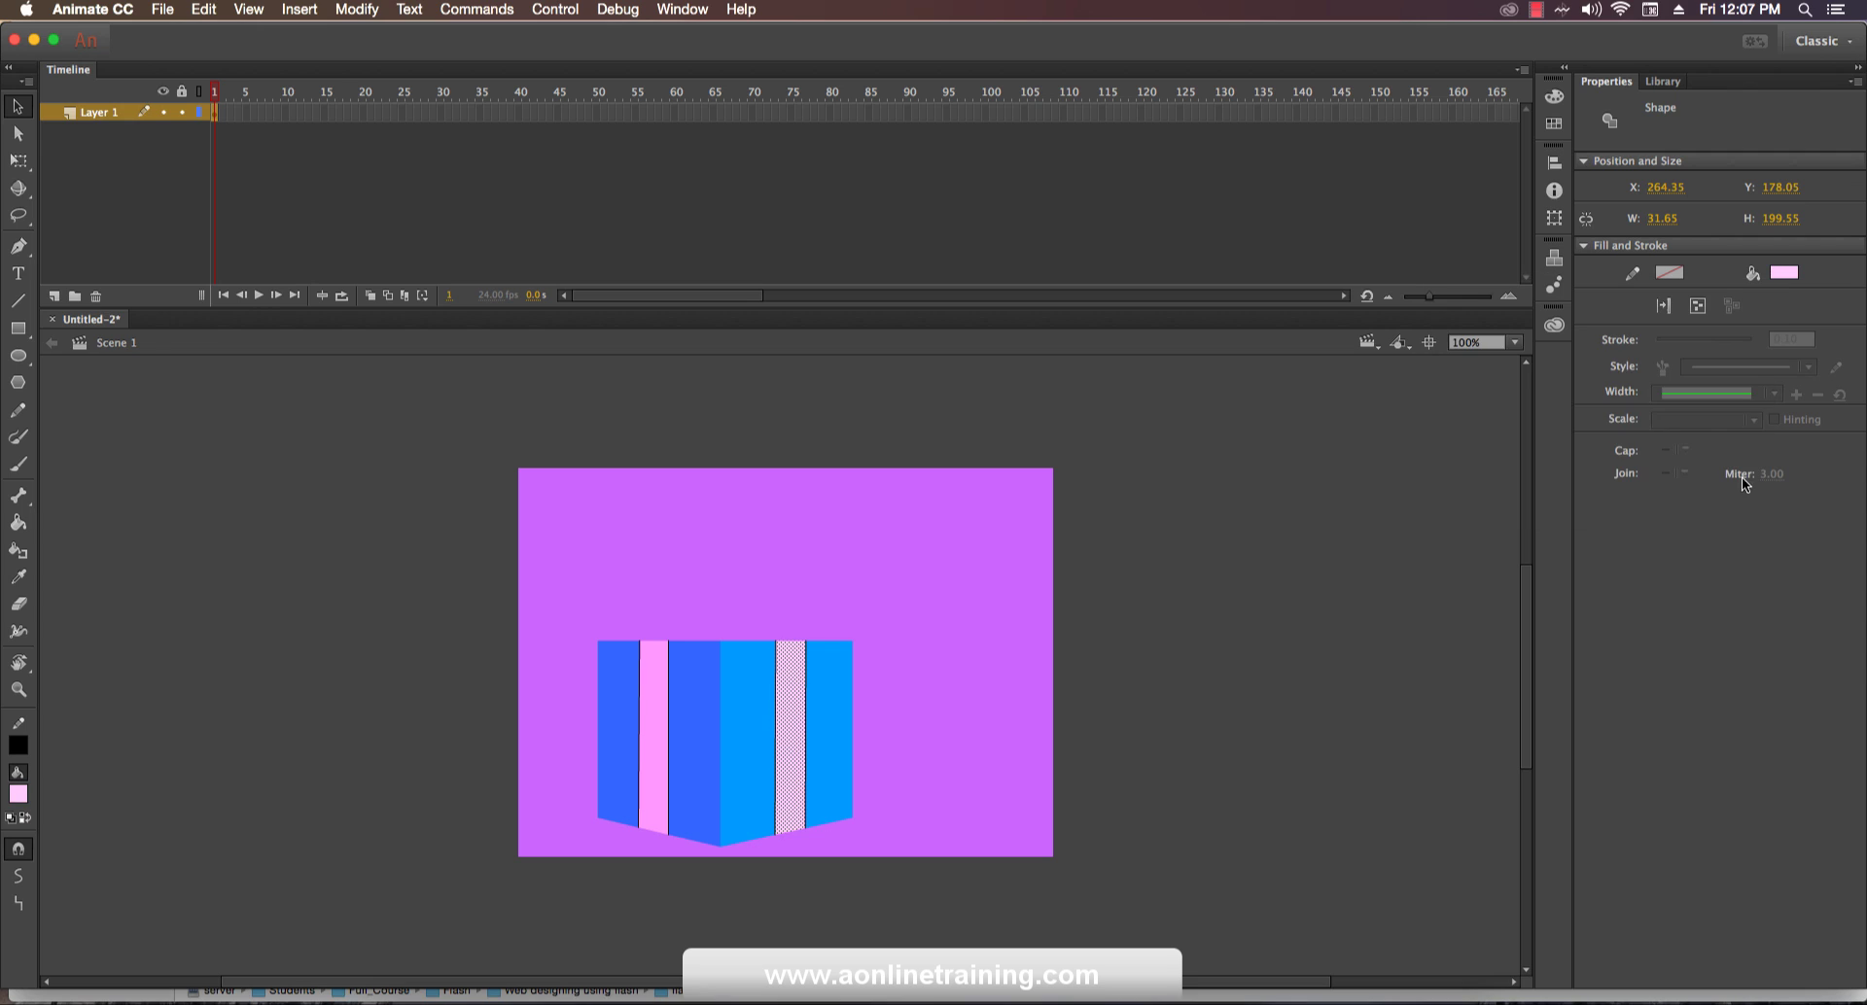
click(1327, 627)
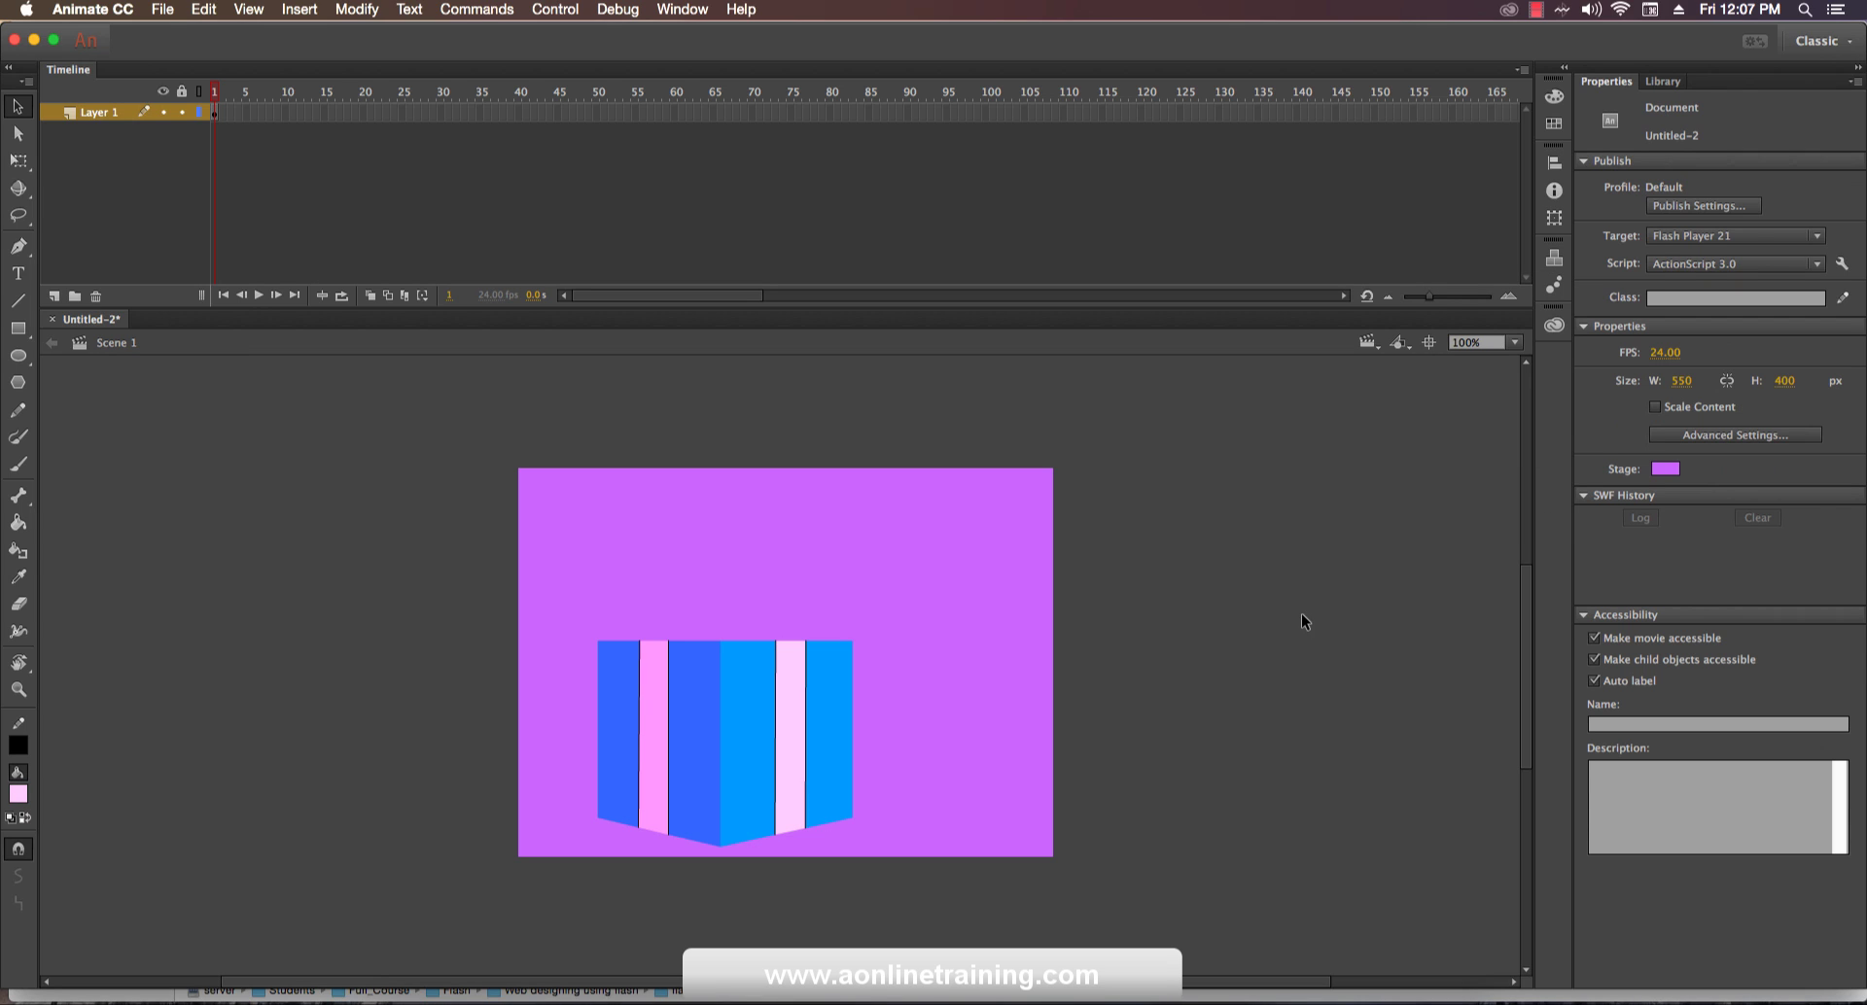
Delete the black guide lines bordering the pink ribbon strips on both faces.
click(669, 729)
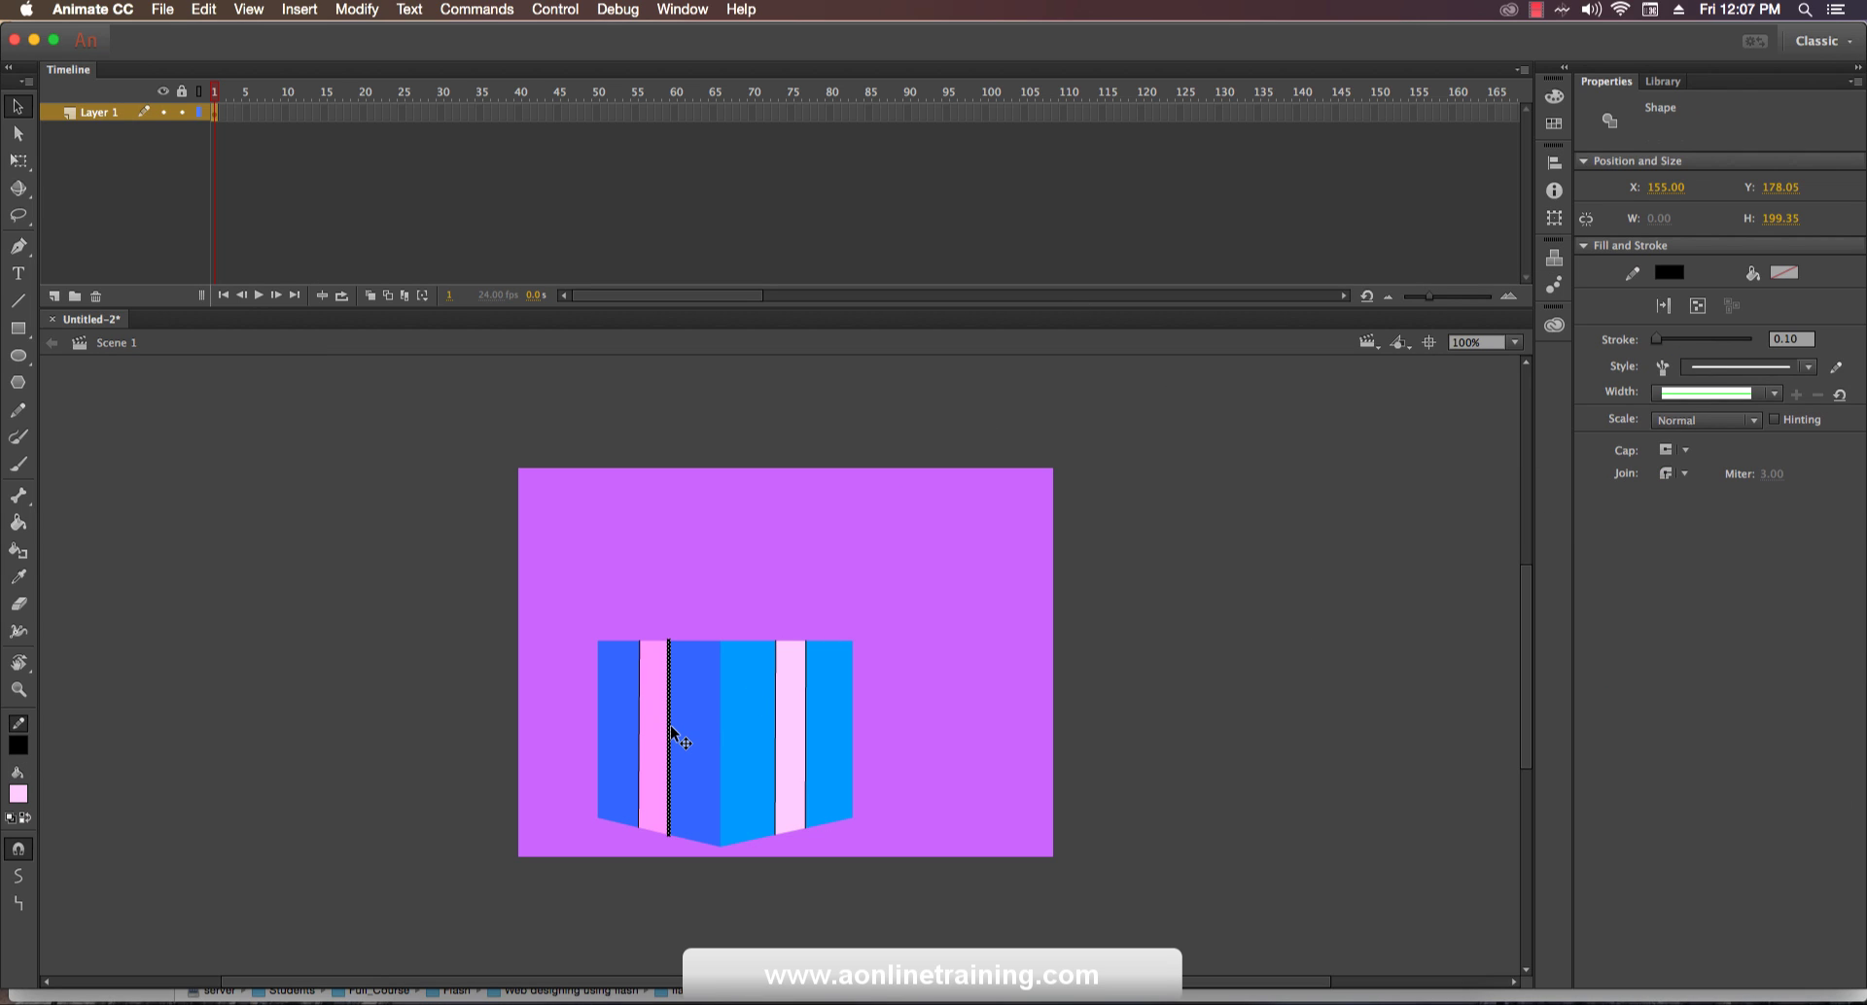
key(Delete)
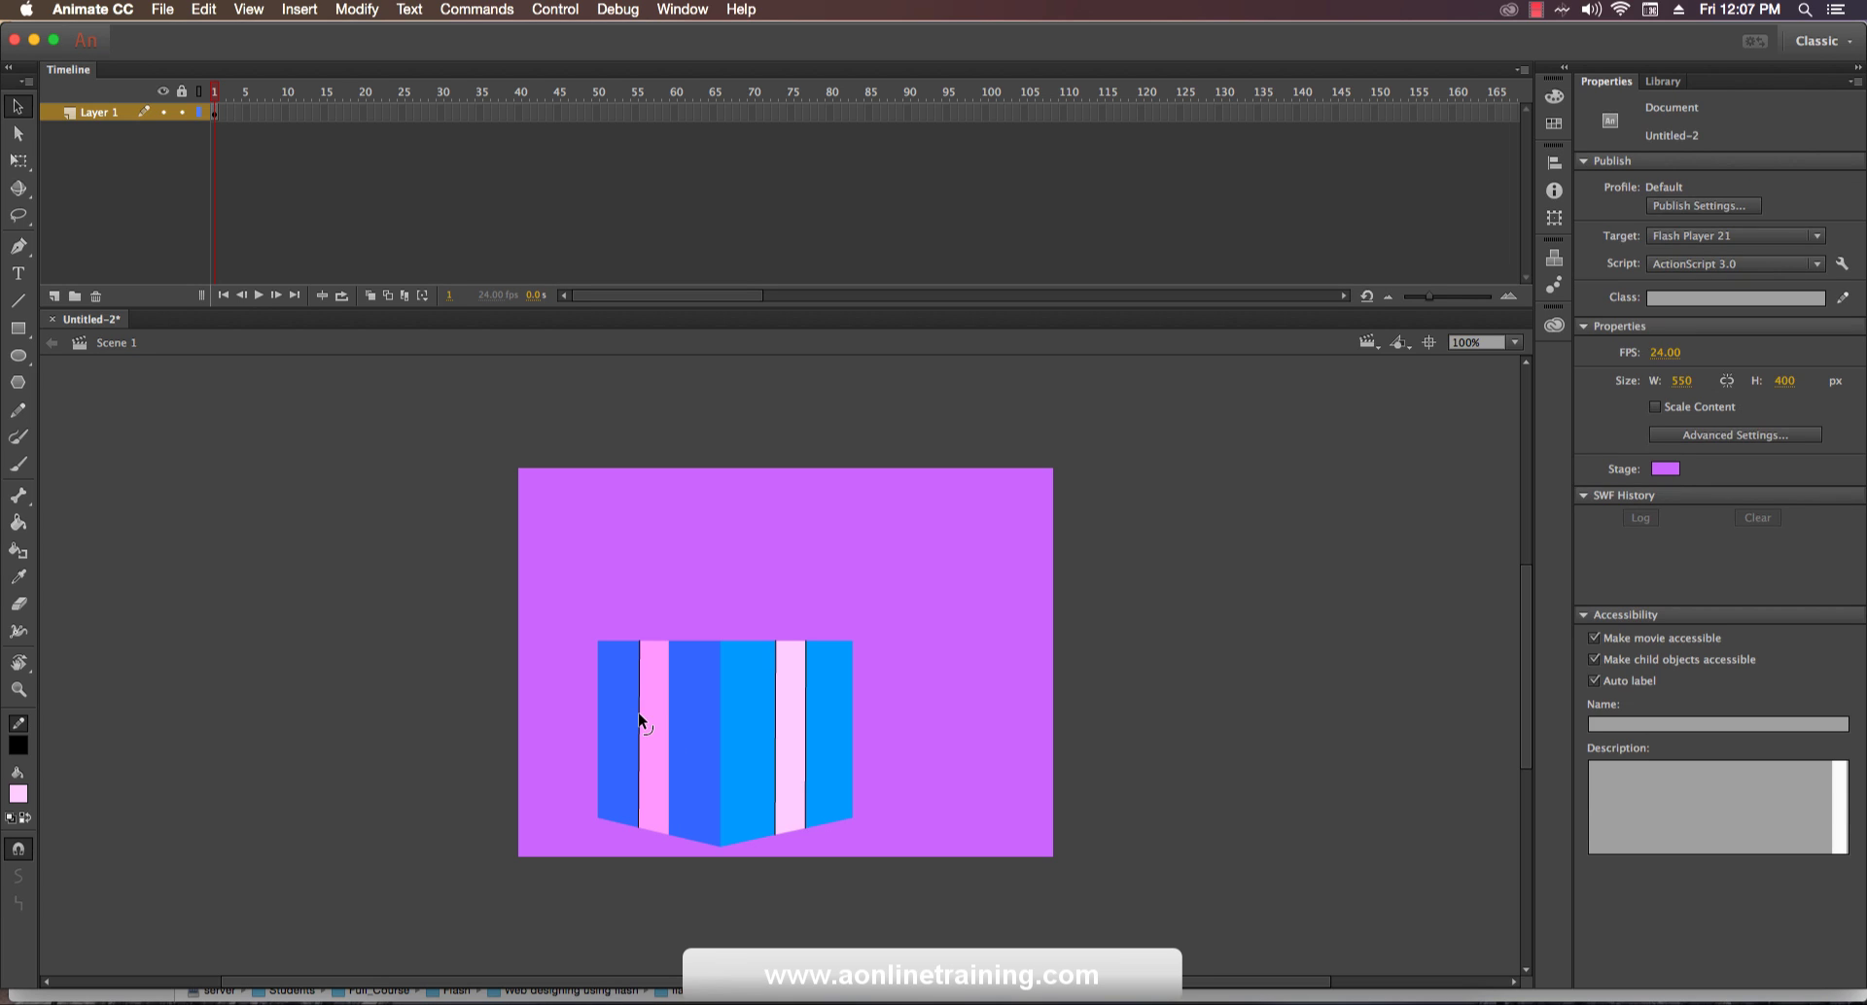
click(774, 724)
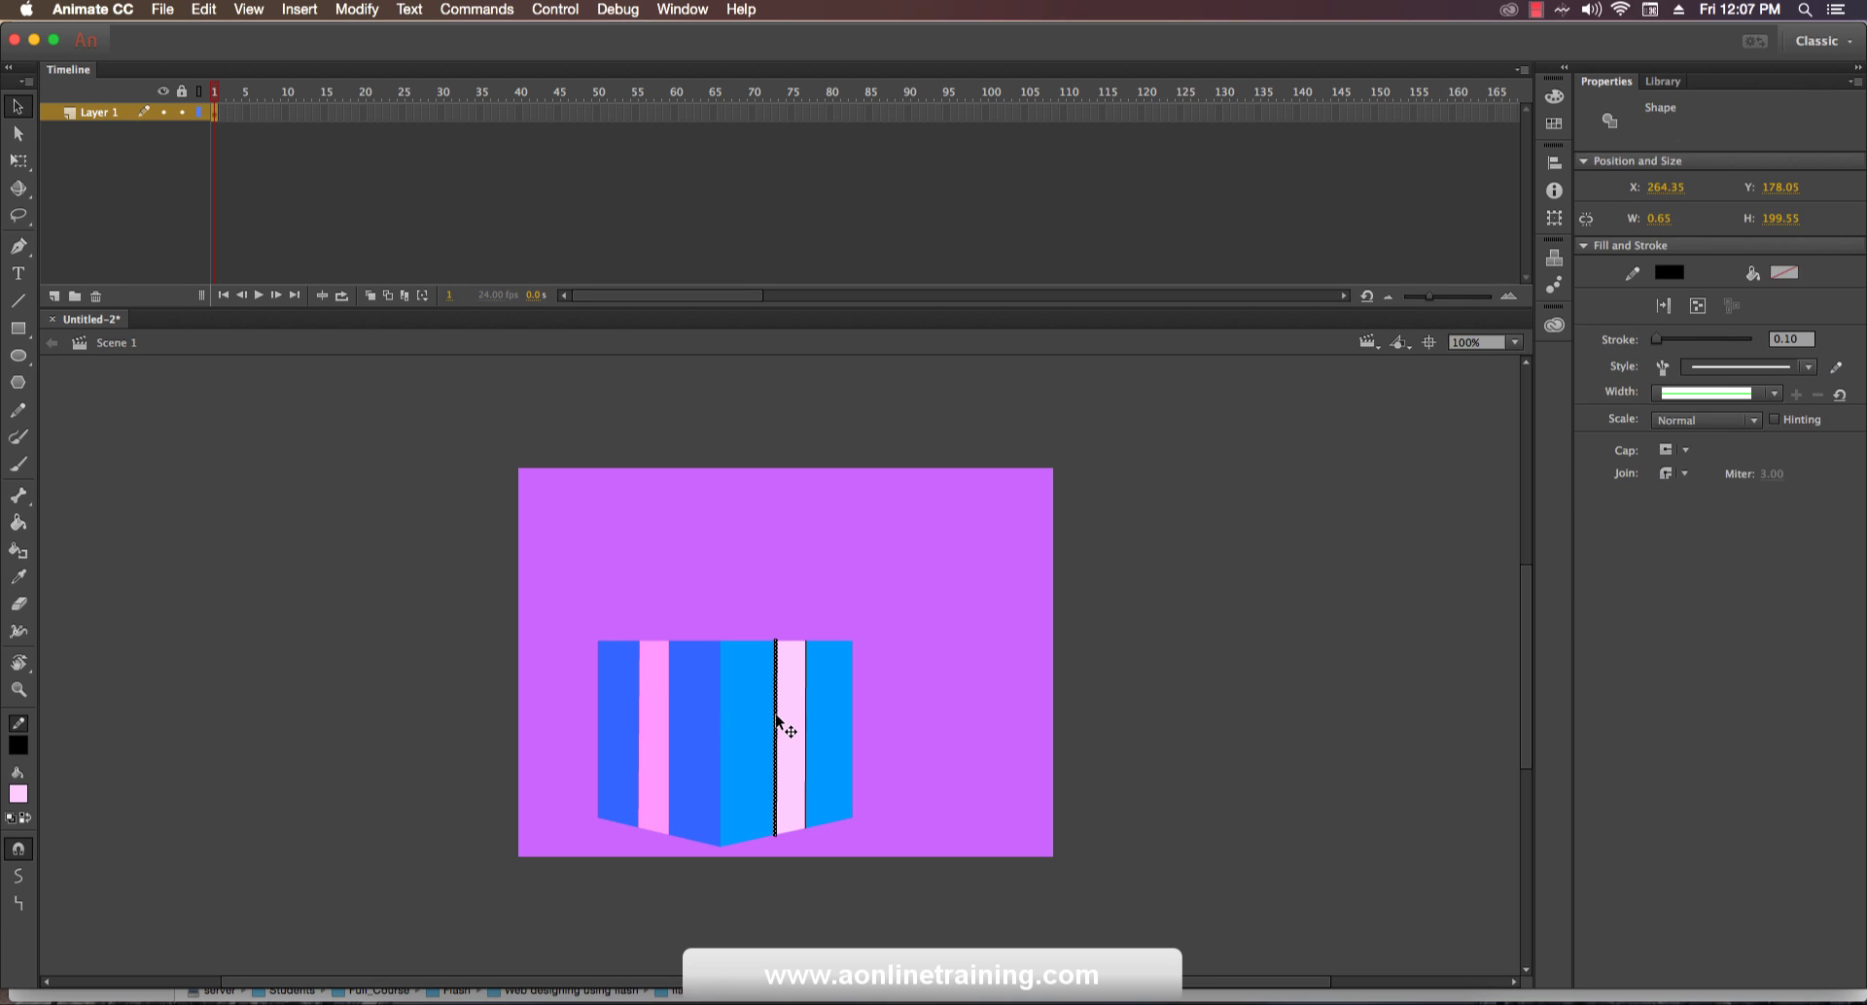
key(Delete)
click(805, 724)
key(Delete)
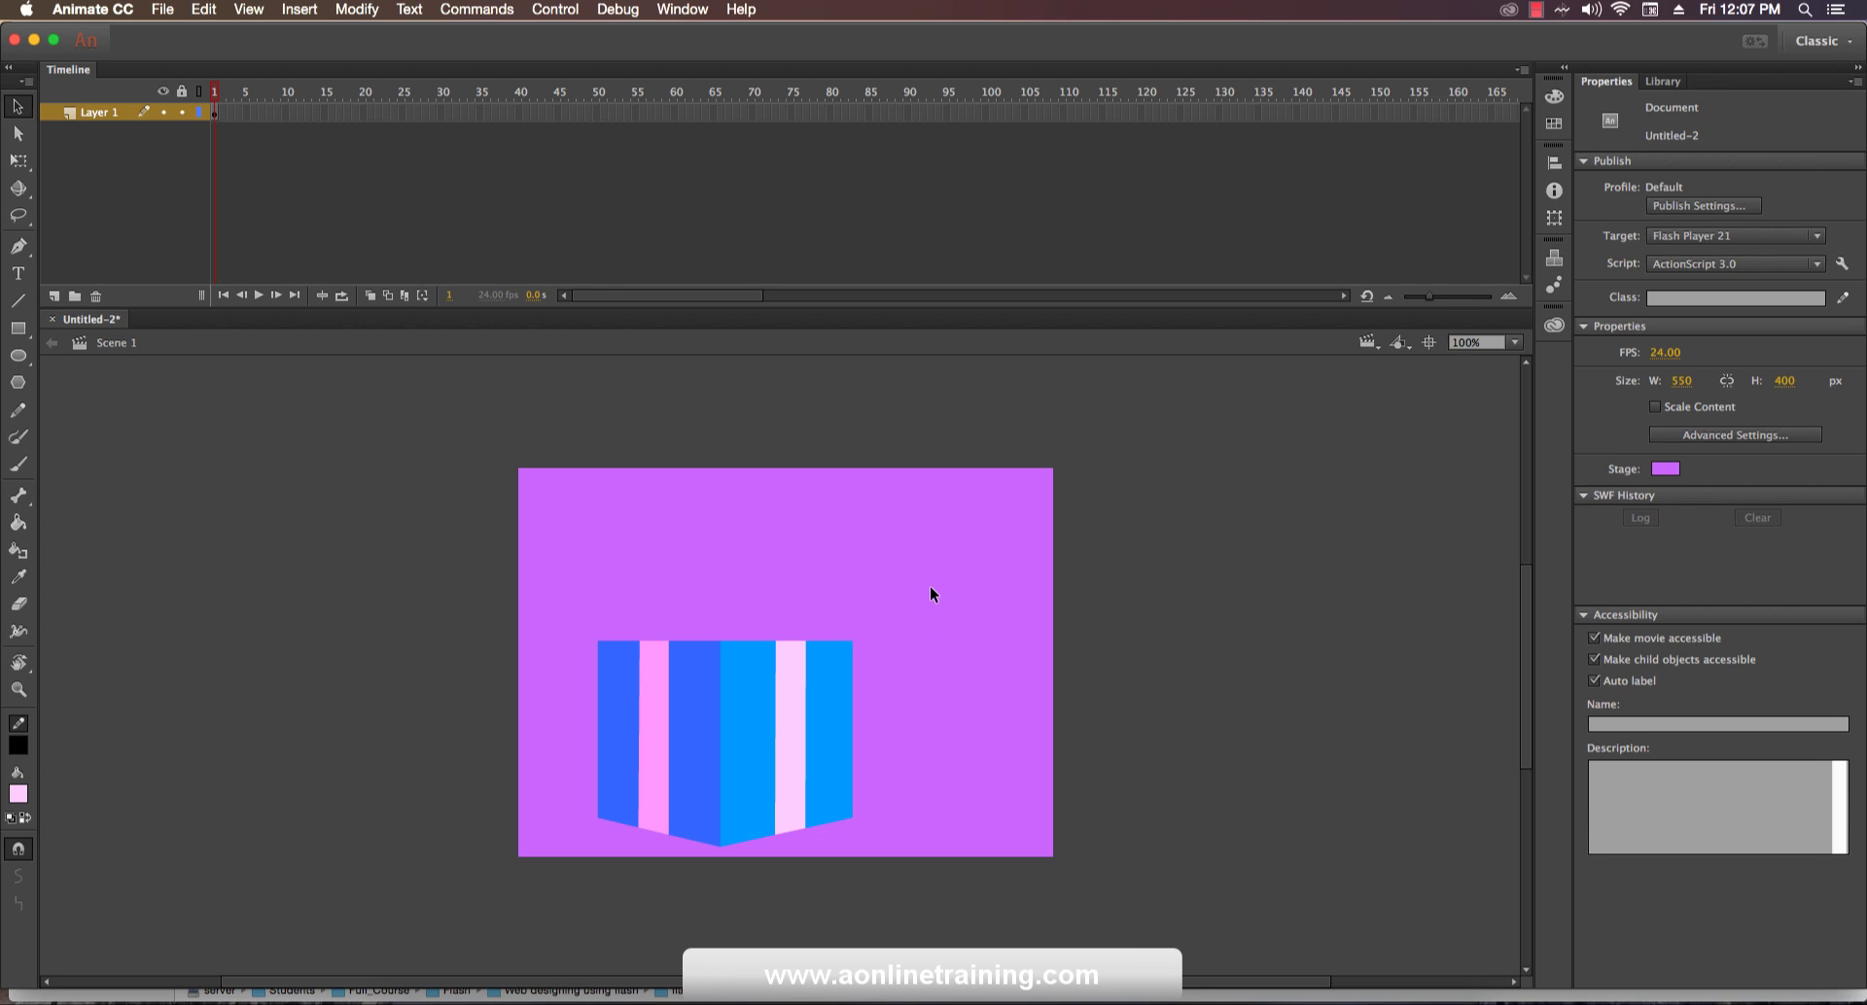
Select the whole box and move it horizontally across the stage to about X 265.
drag(929, 585, 529, 872)
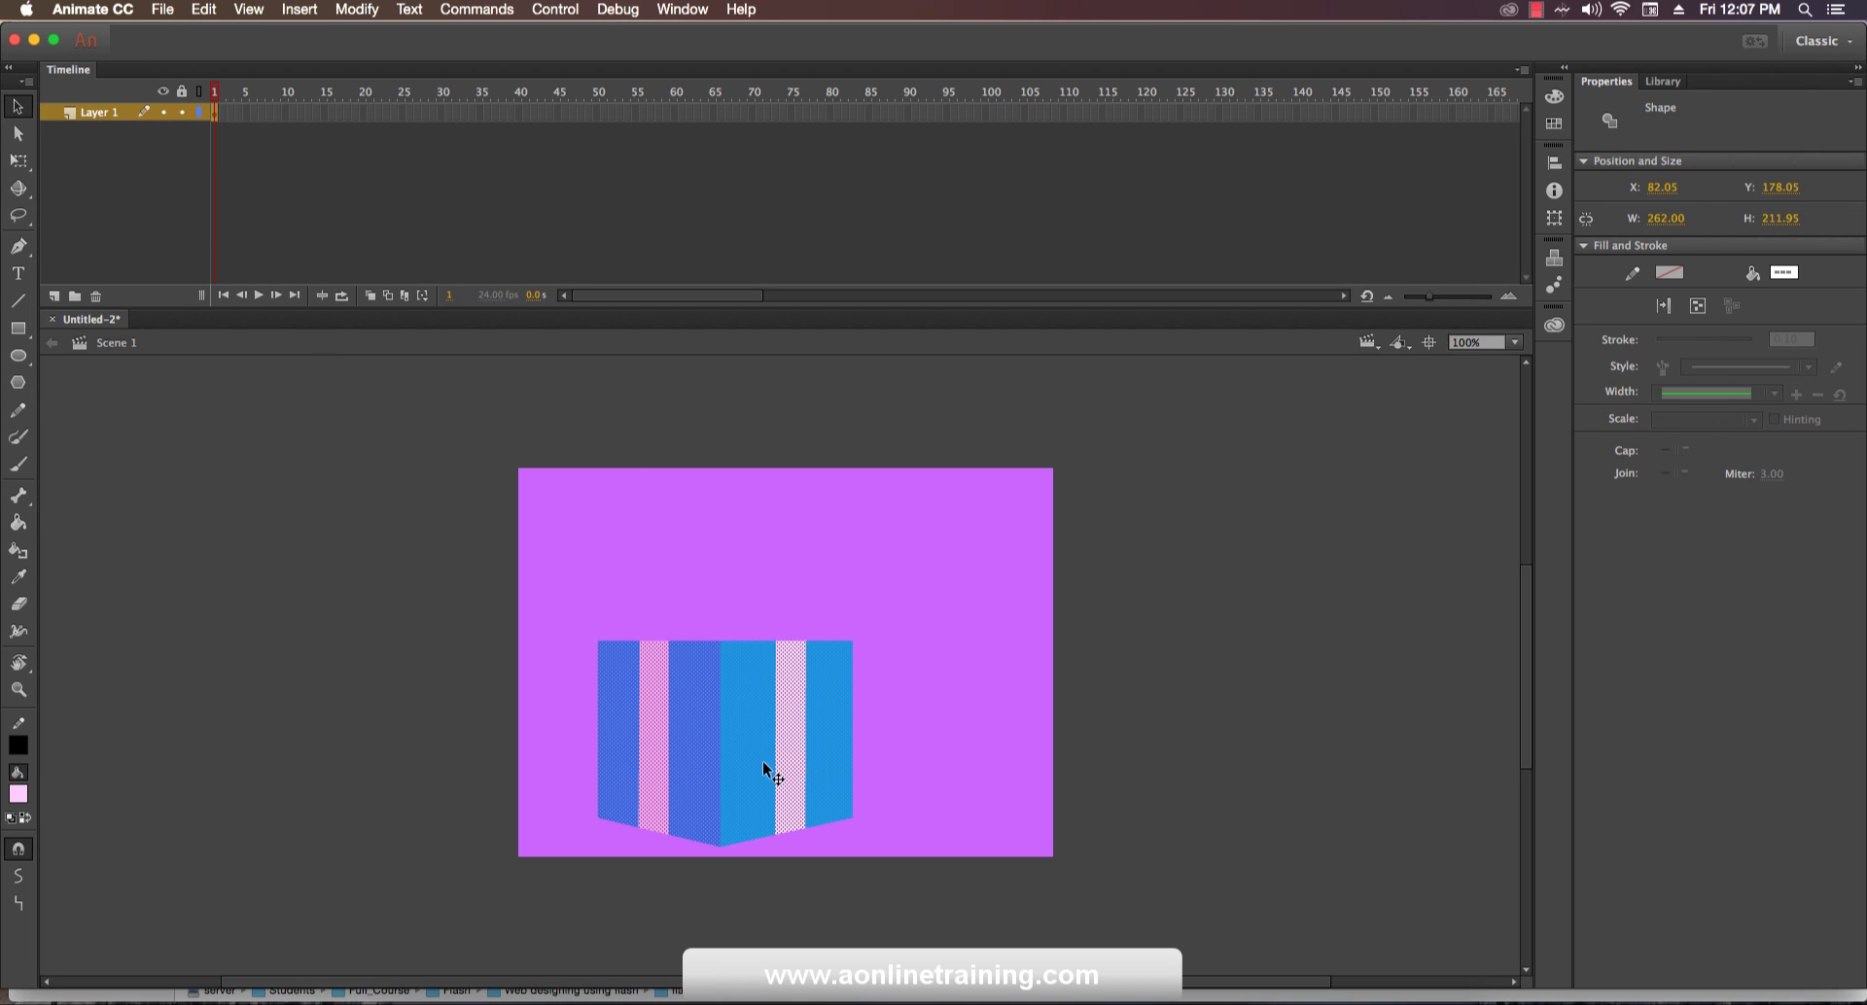
drag(763, 764, 941, 763)
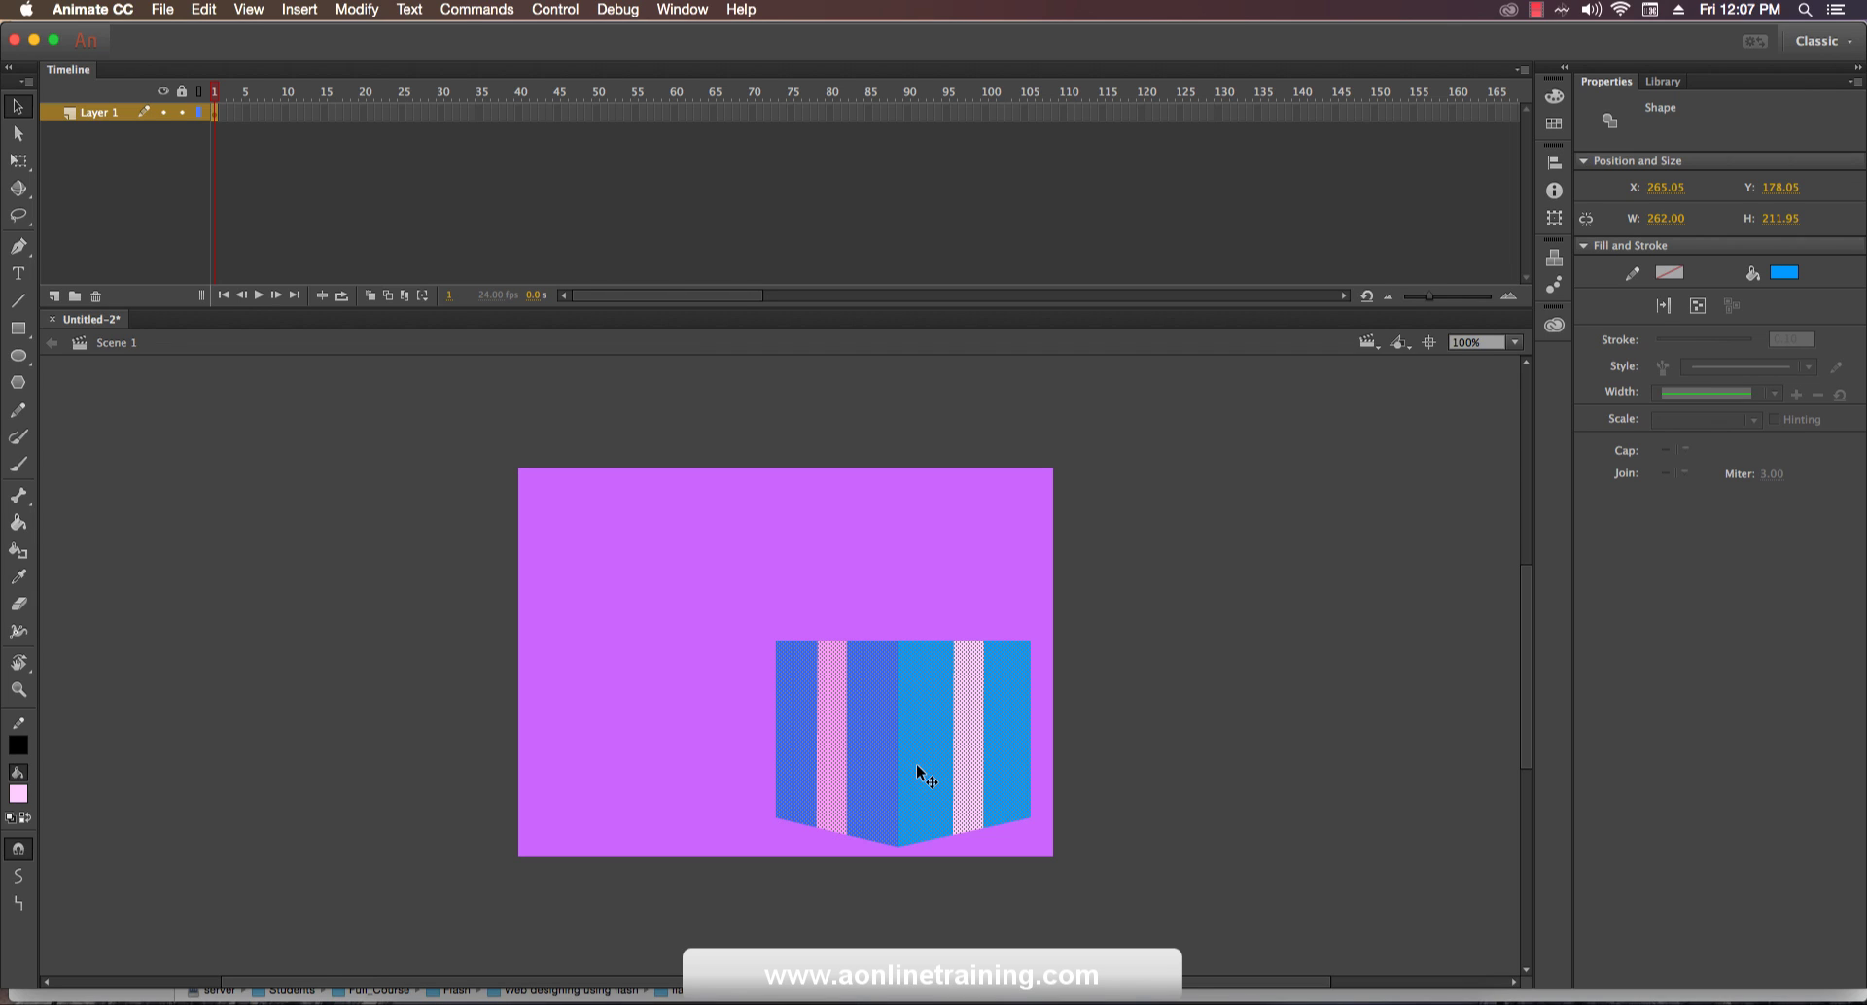
Scale the whole box down to about 200 × 162 px and move it down the stage to about Y 226.
click(19, 160)
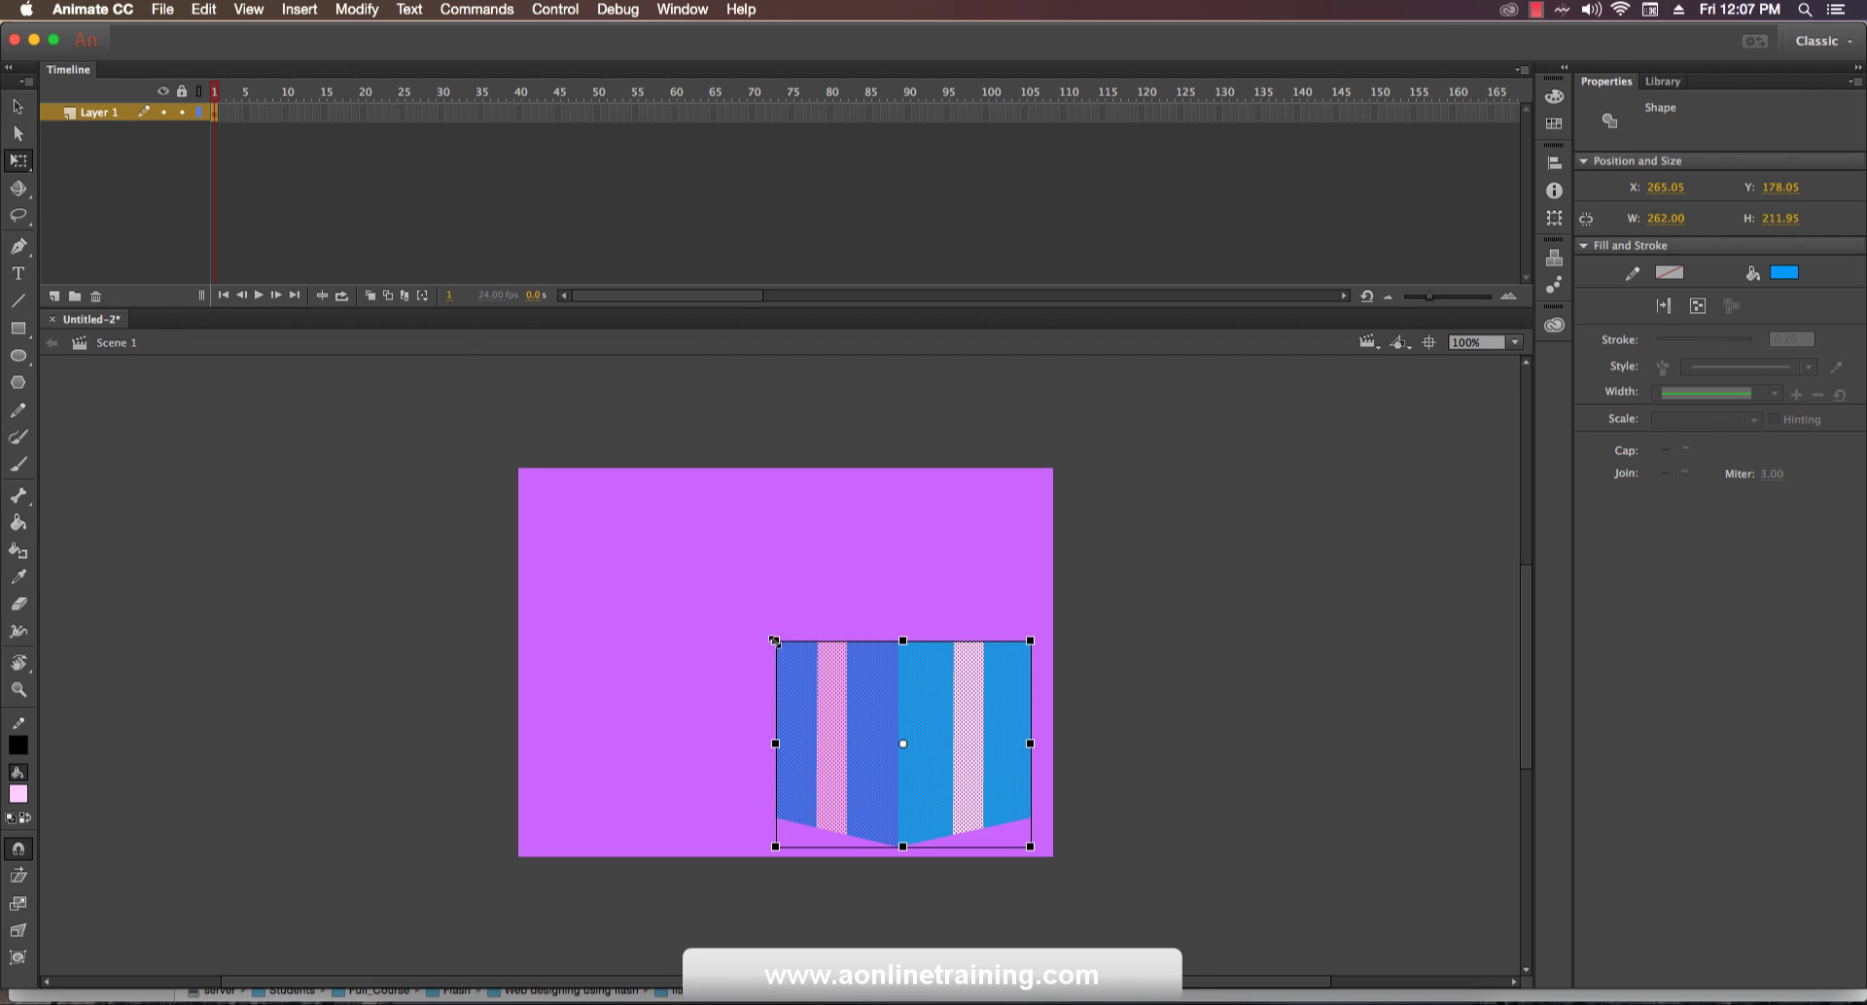
drag(775, 640, 805, 665)
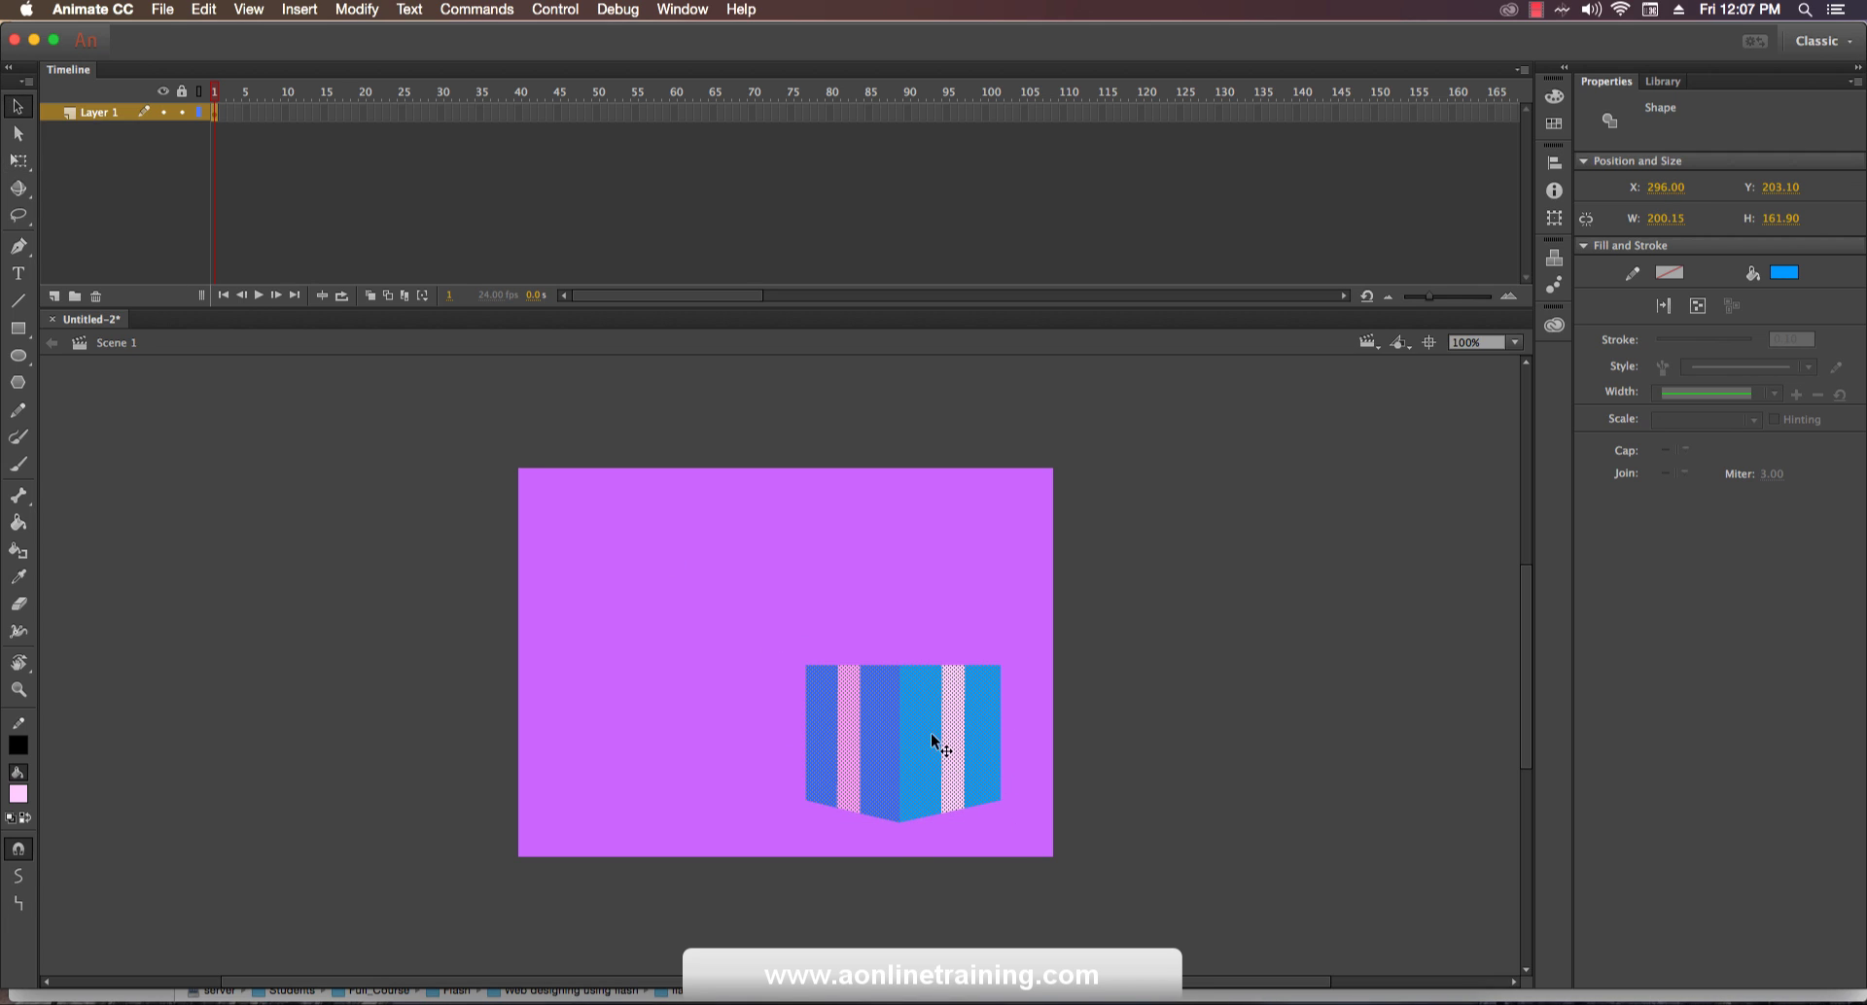
drag(933, 741, 933, 764)
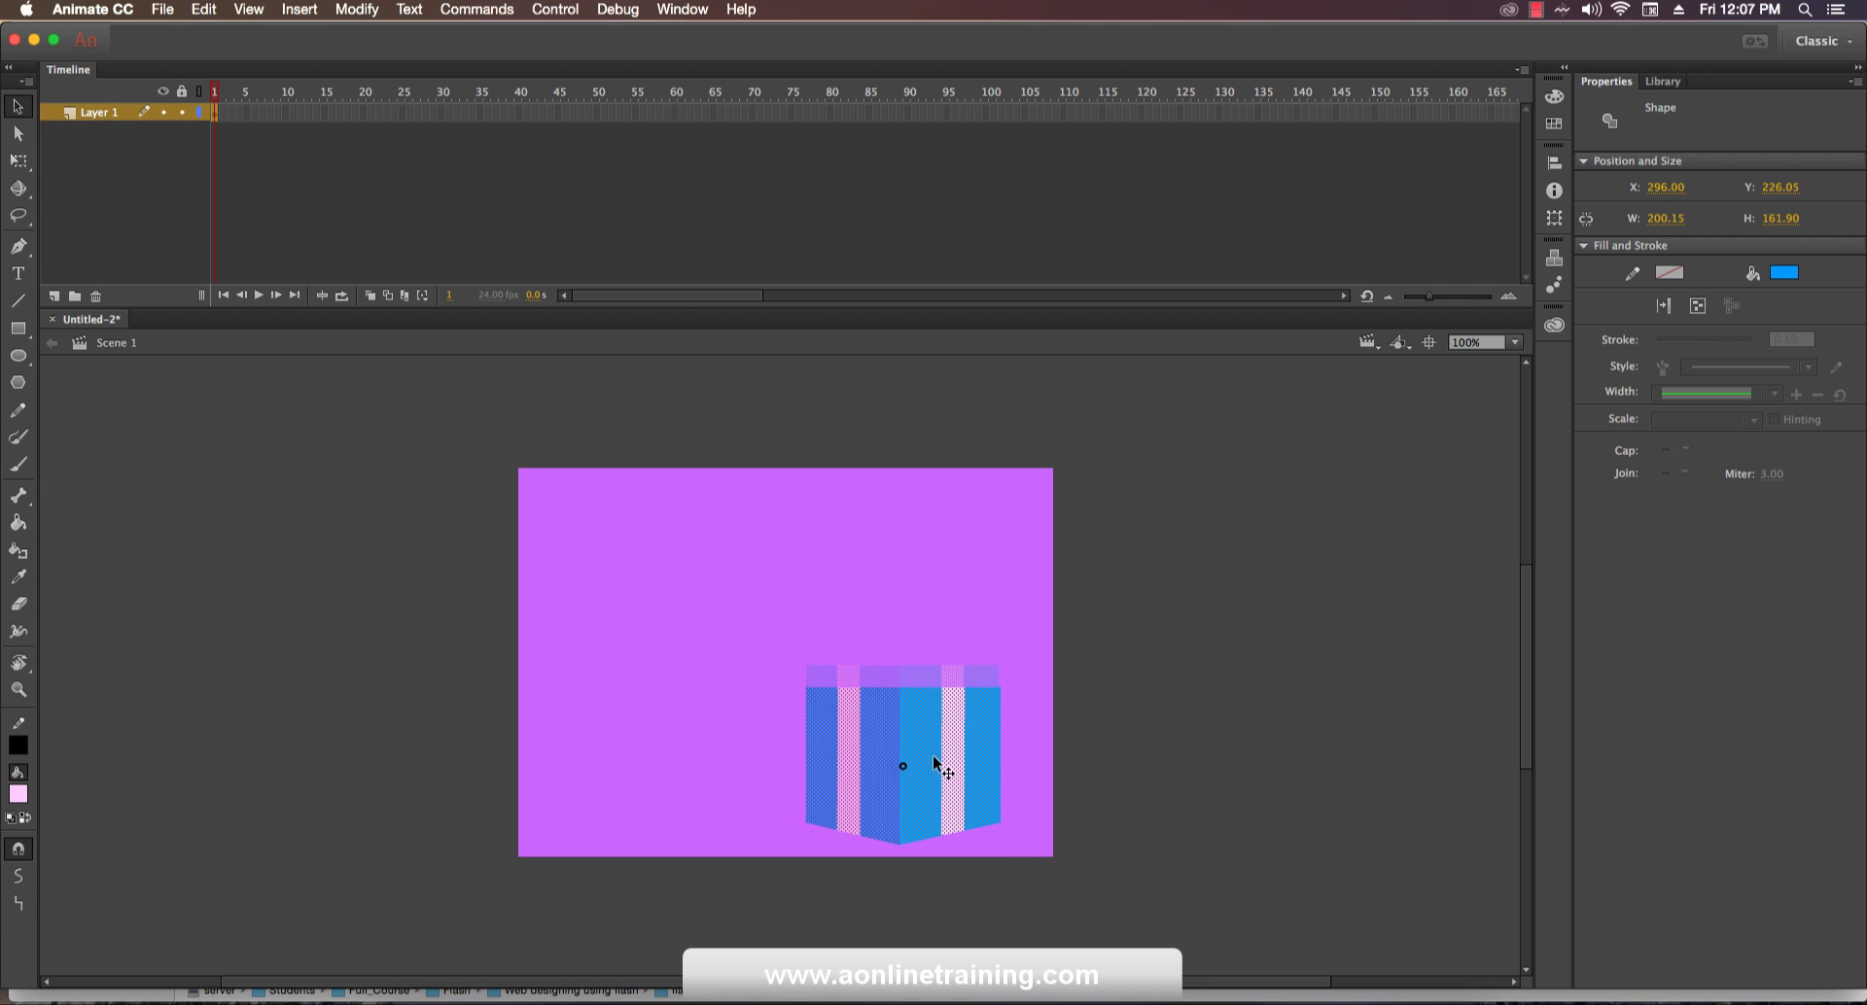
click(1021, 656)
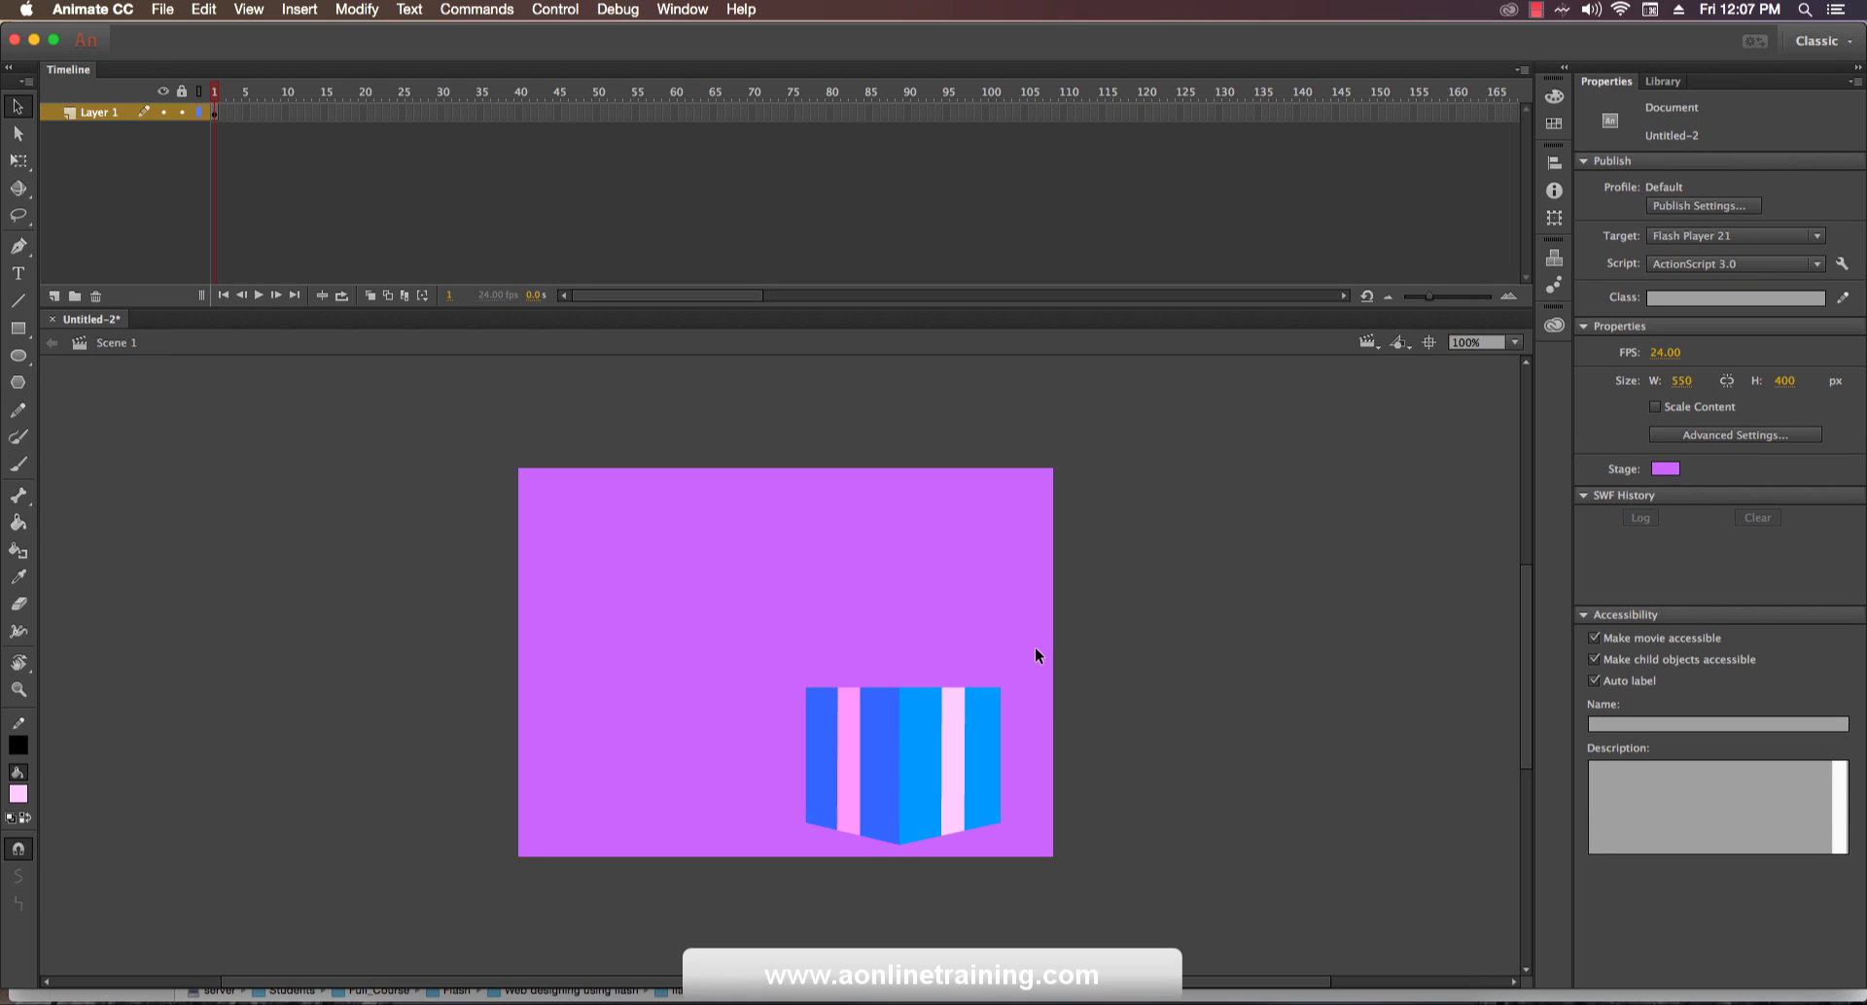
Copy the whole gift box artwork.
drag(1034, 646, 778, 906)
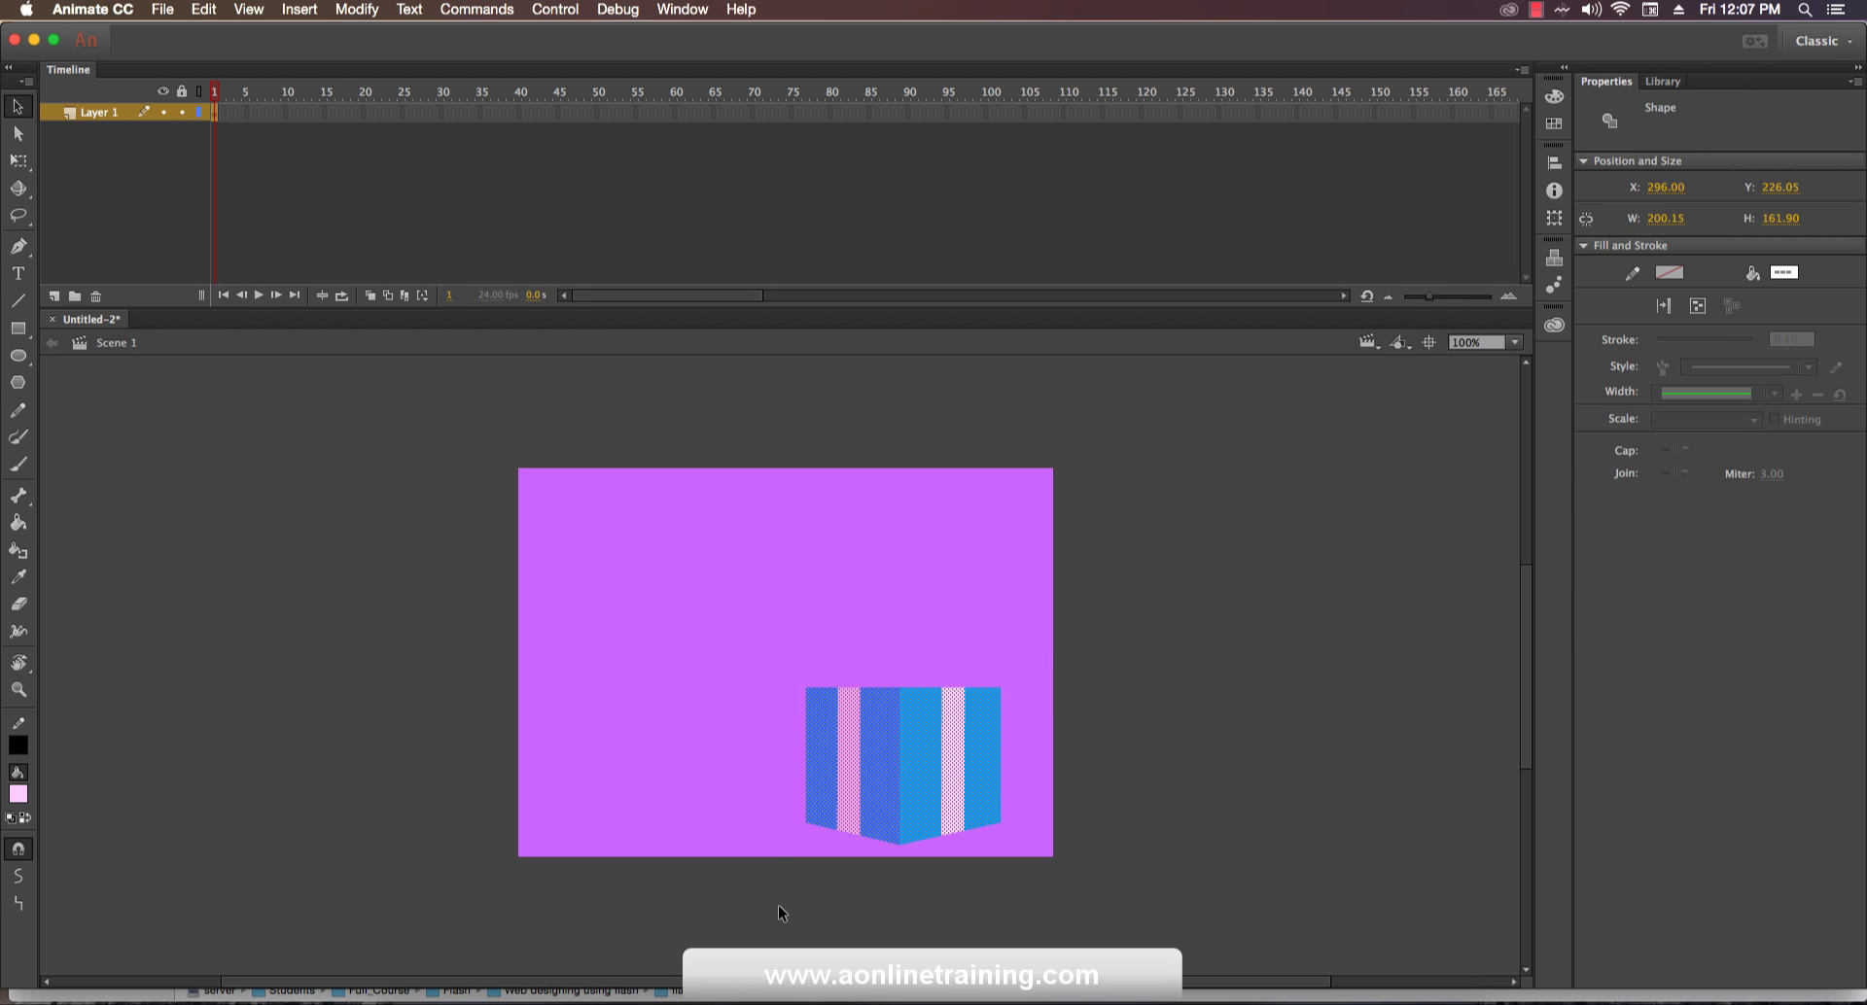
click(203, 8)
click(224, 99)
Add a layer named giftbox2 above Layer 1 and lock Layer 1.
click(56, 296)
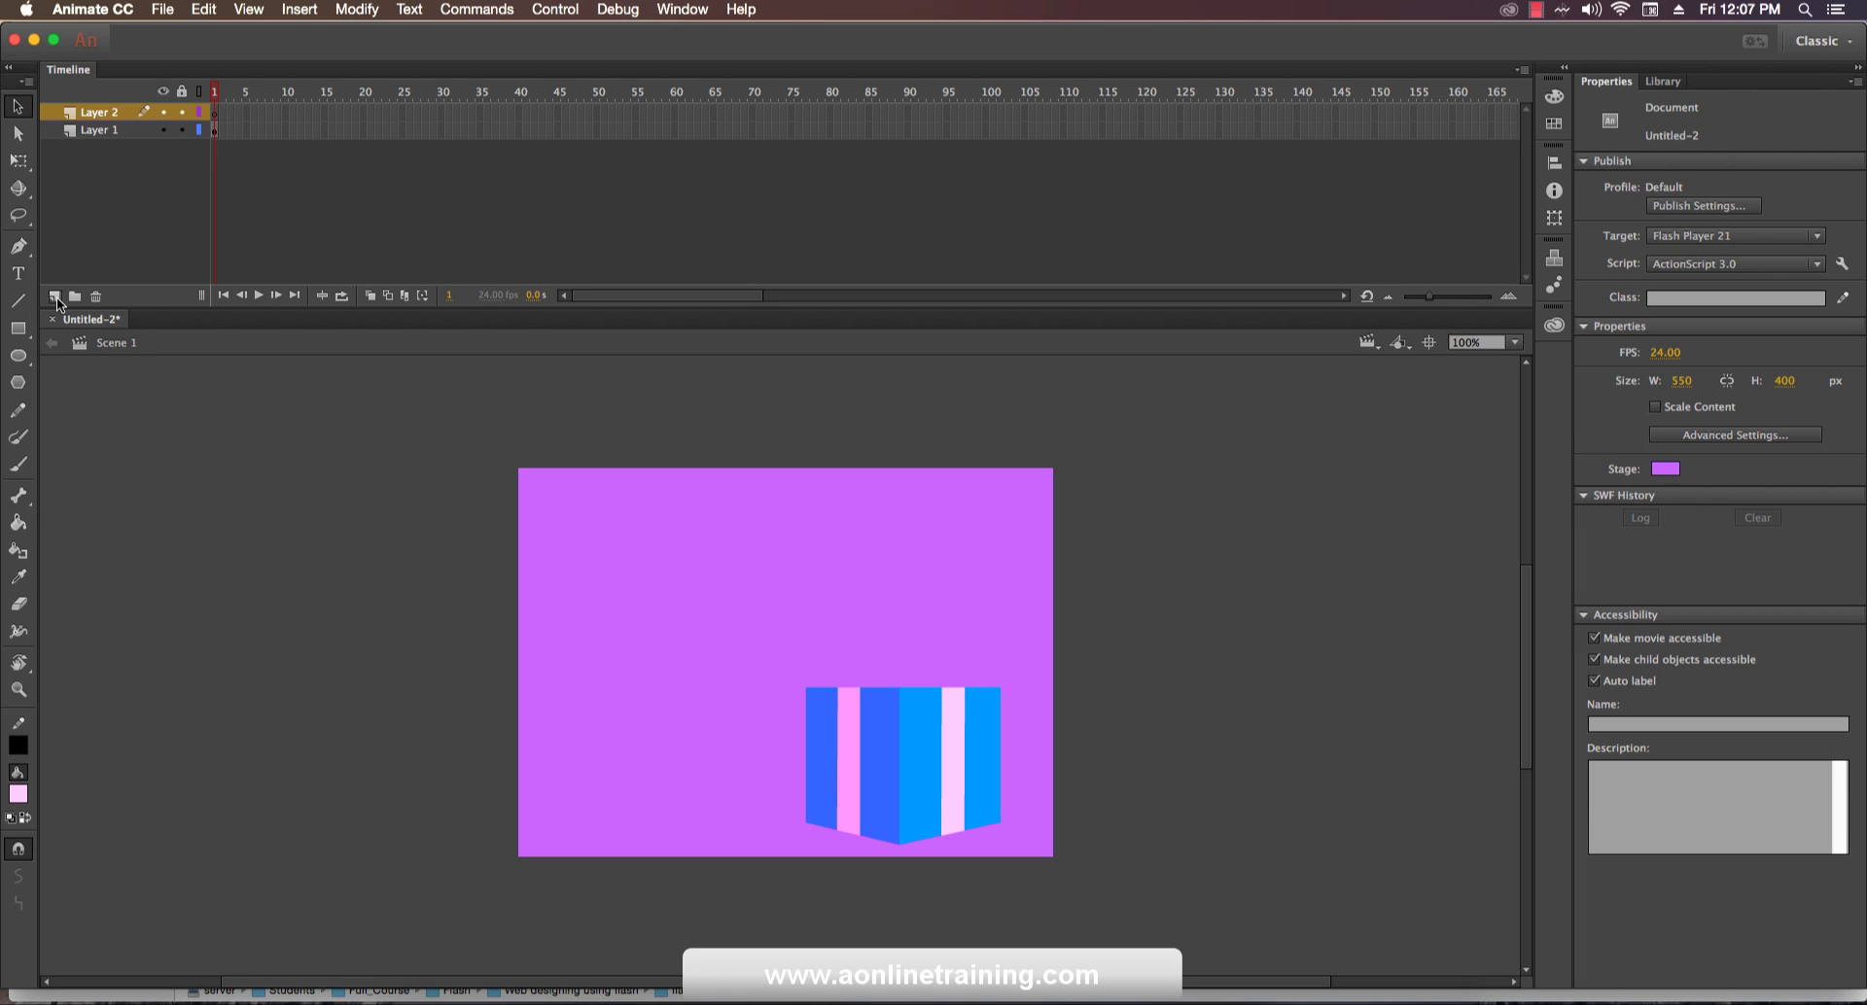
click(181, 129)
double_click(105, 114)
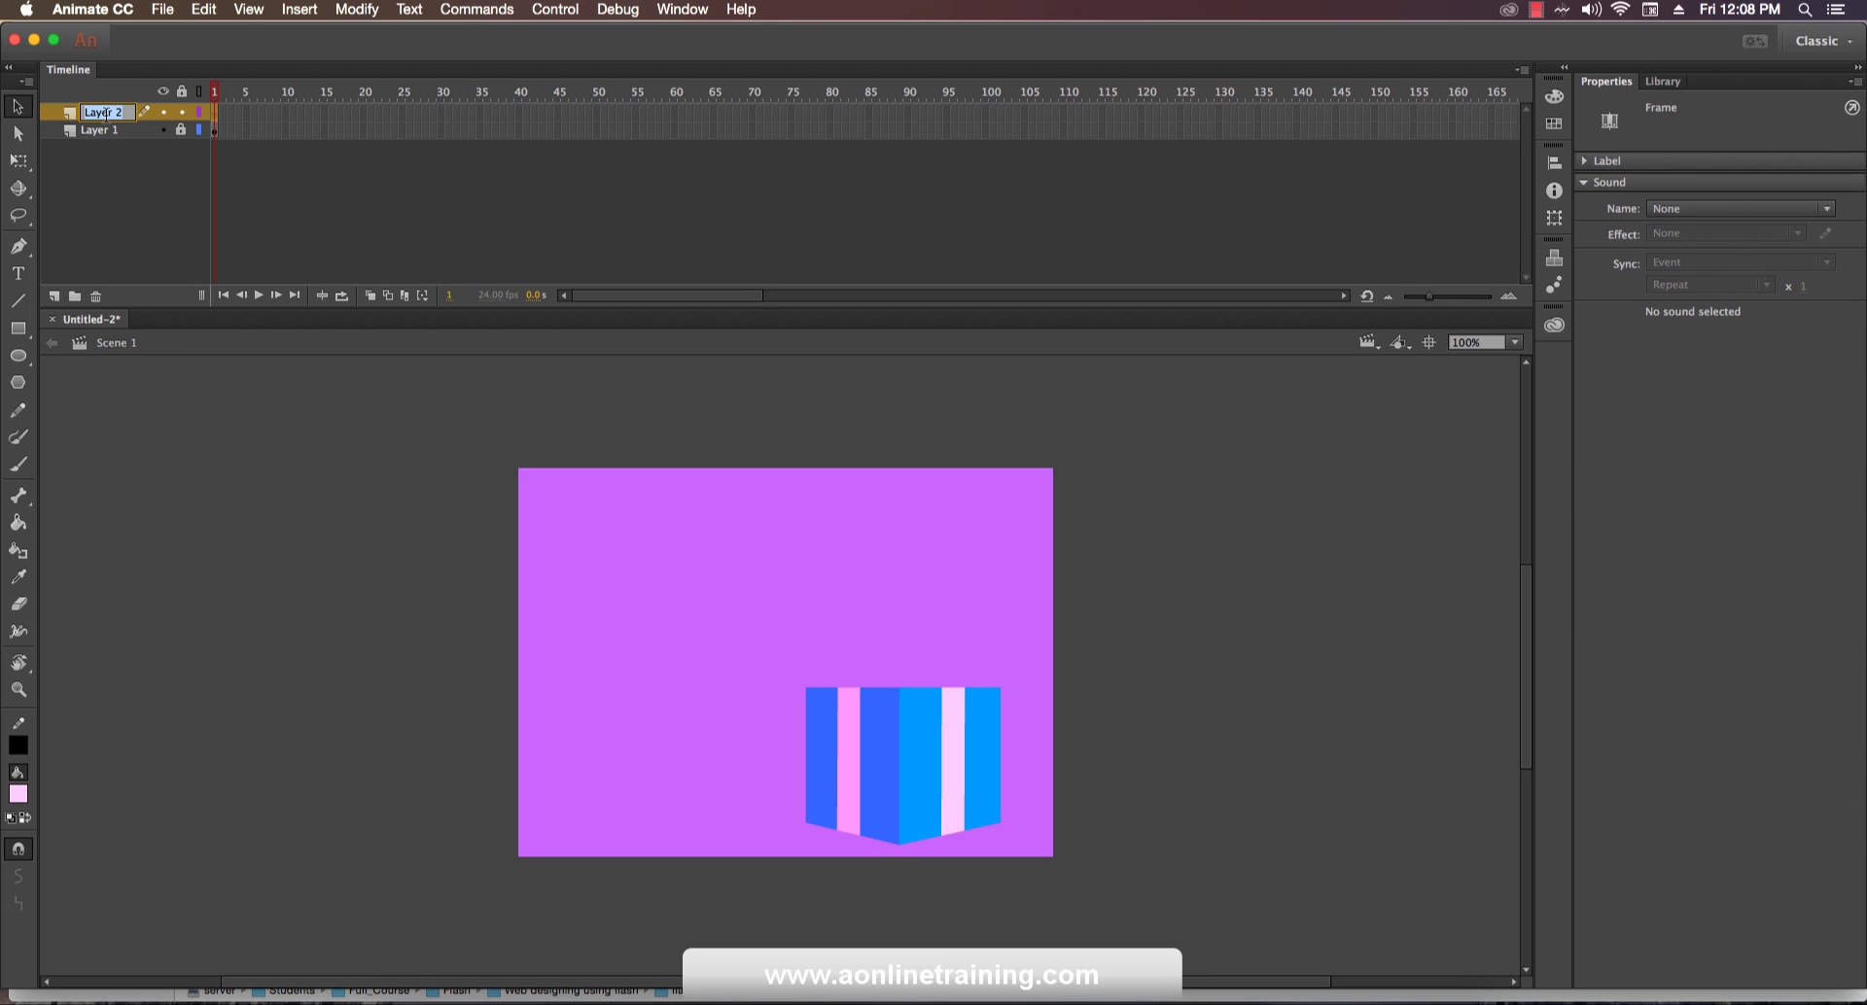
text(giftbox2)
click(363, 455)
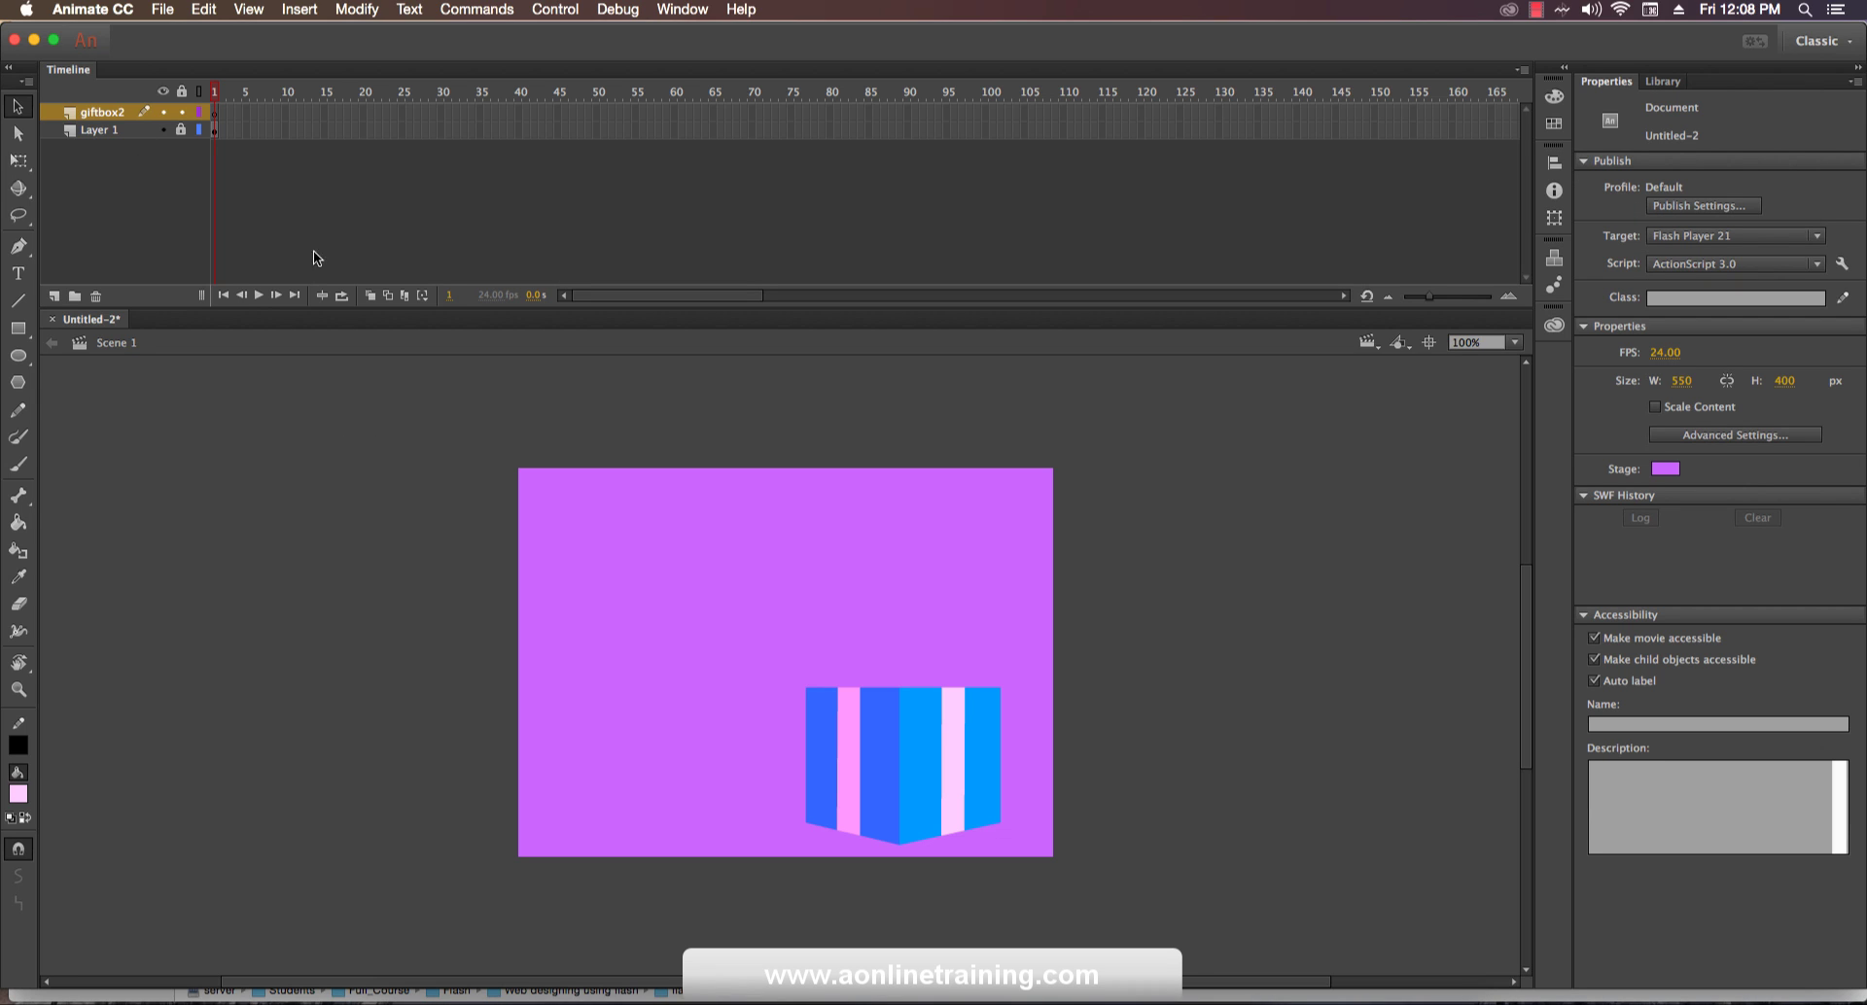
Paste the copied box in place on giftbox2 and move it straight up to about Y 94.
click(204, 10)
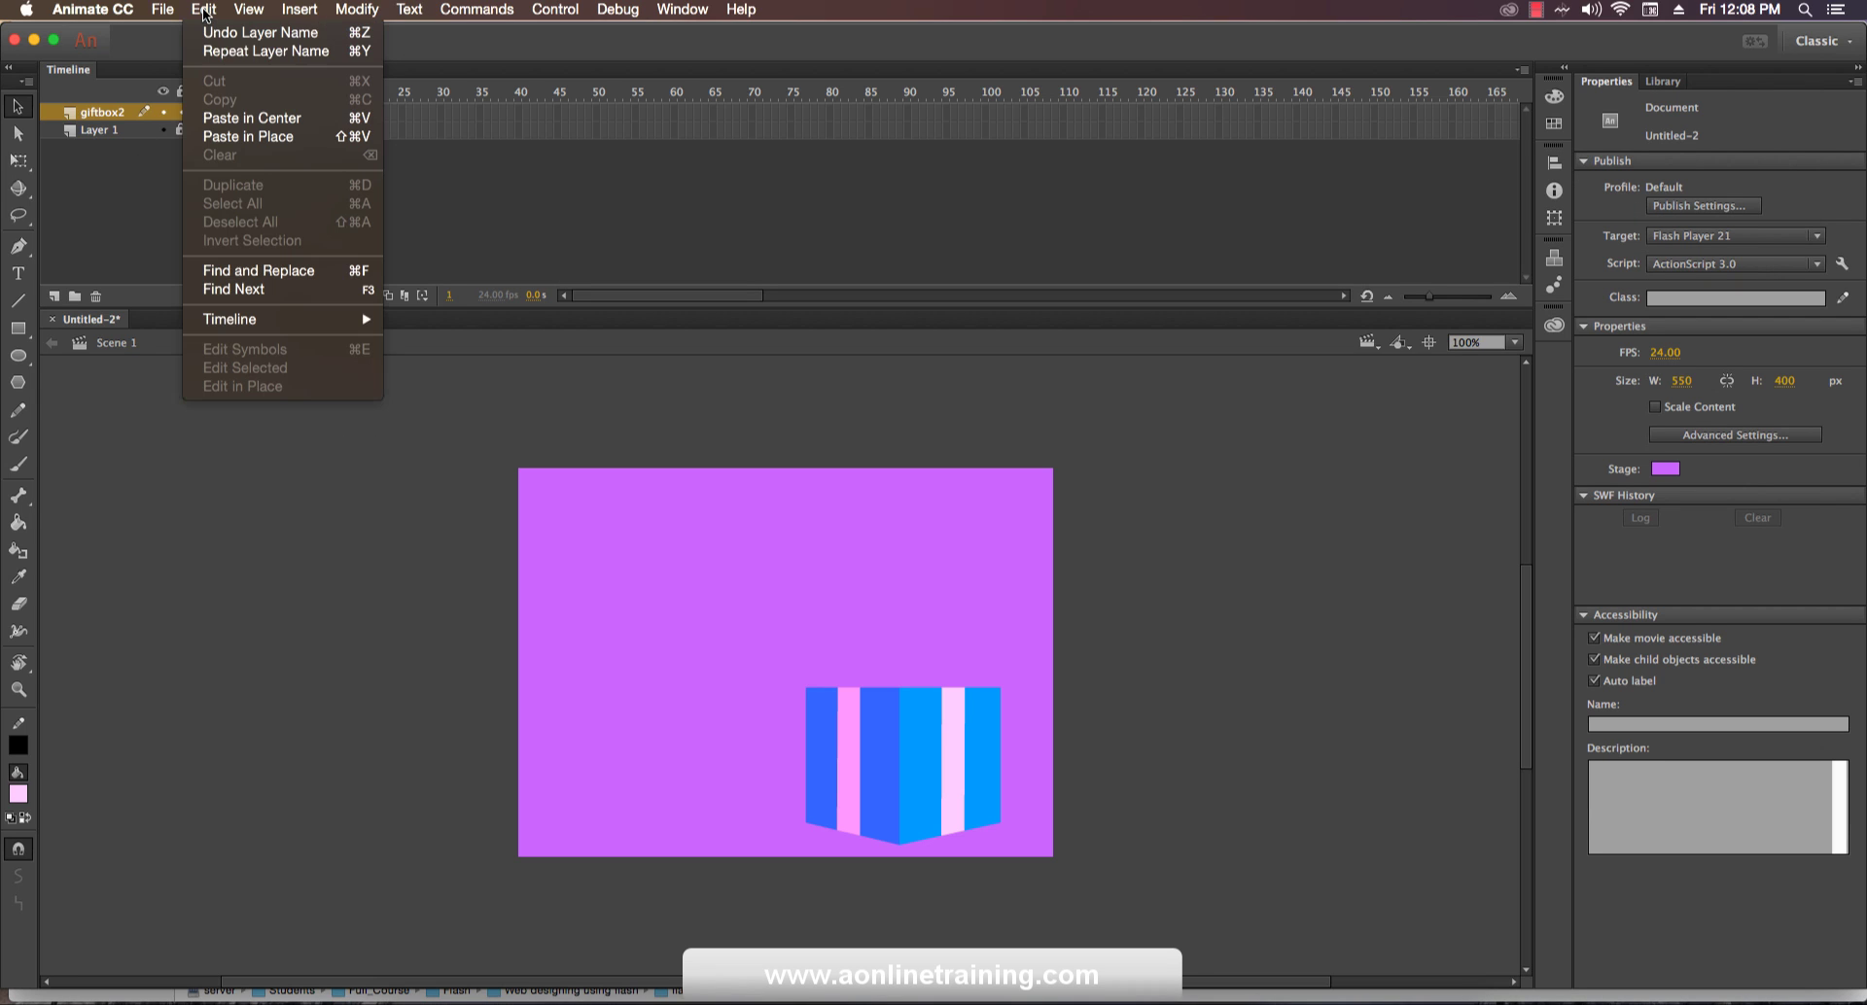
click(236, 137)
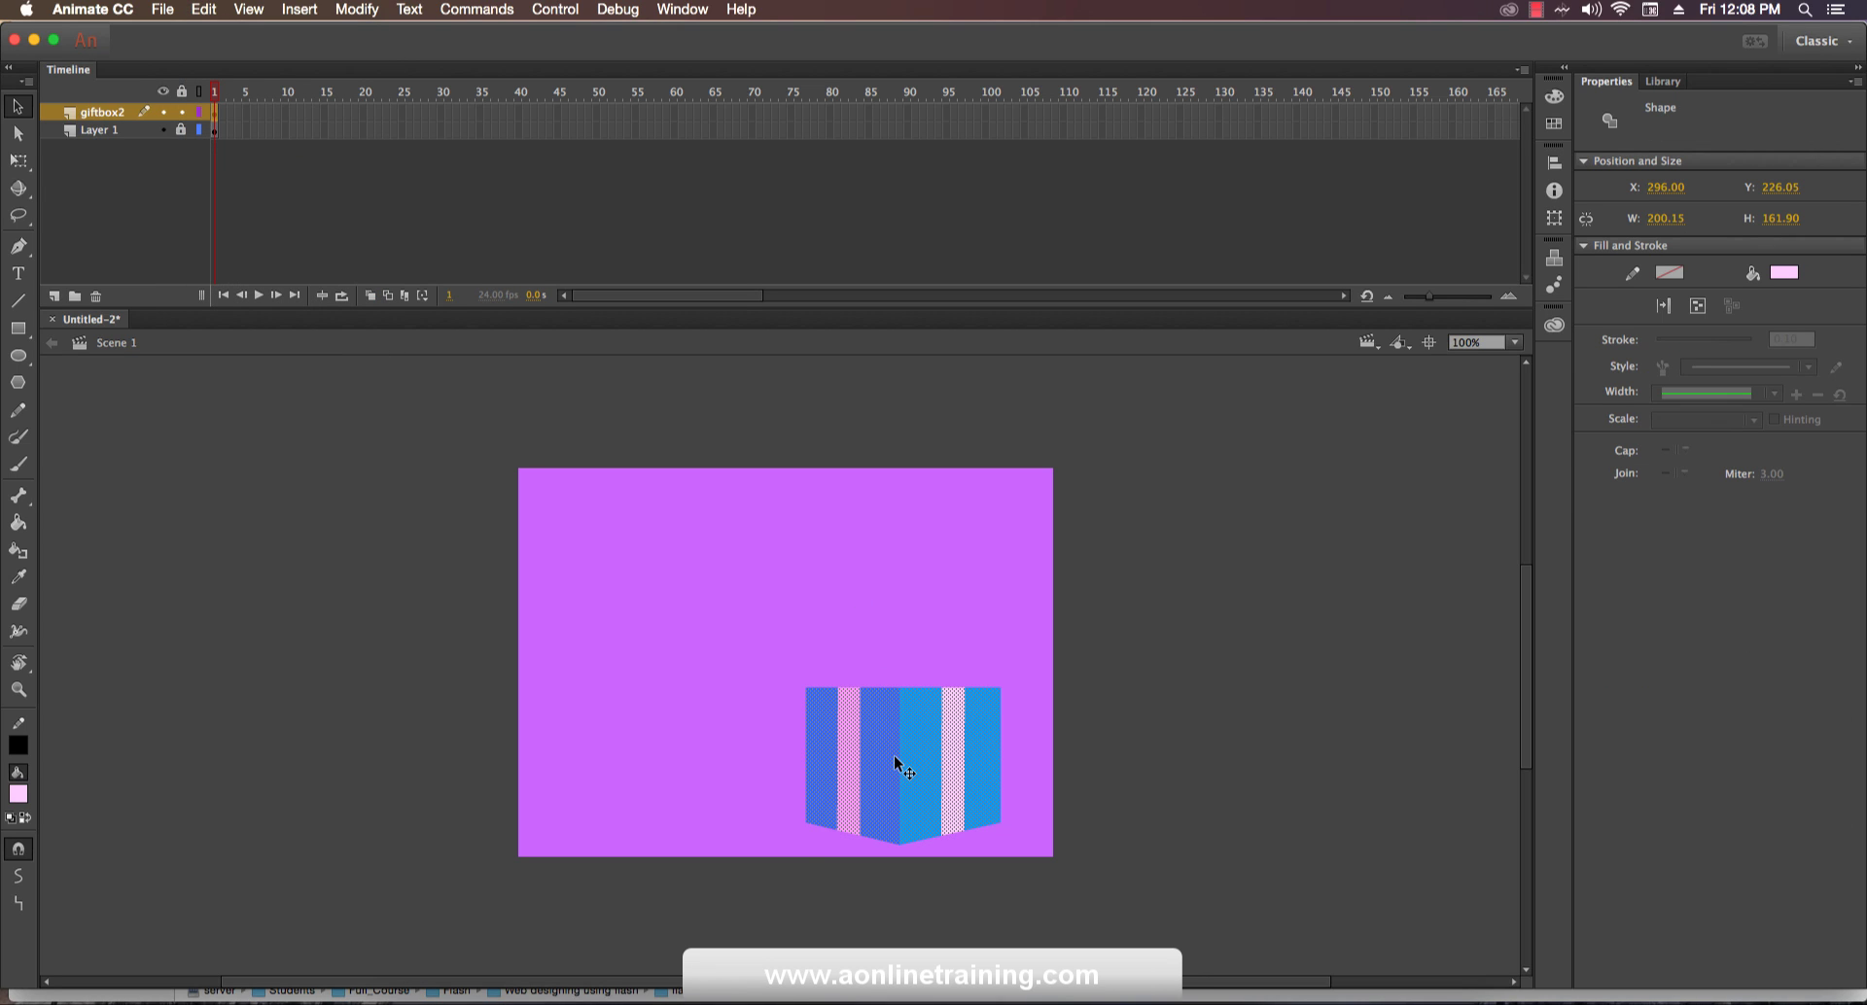
drag(895, 761, 901, 627)
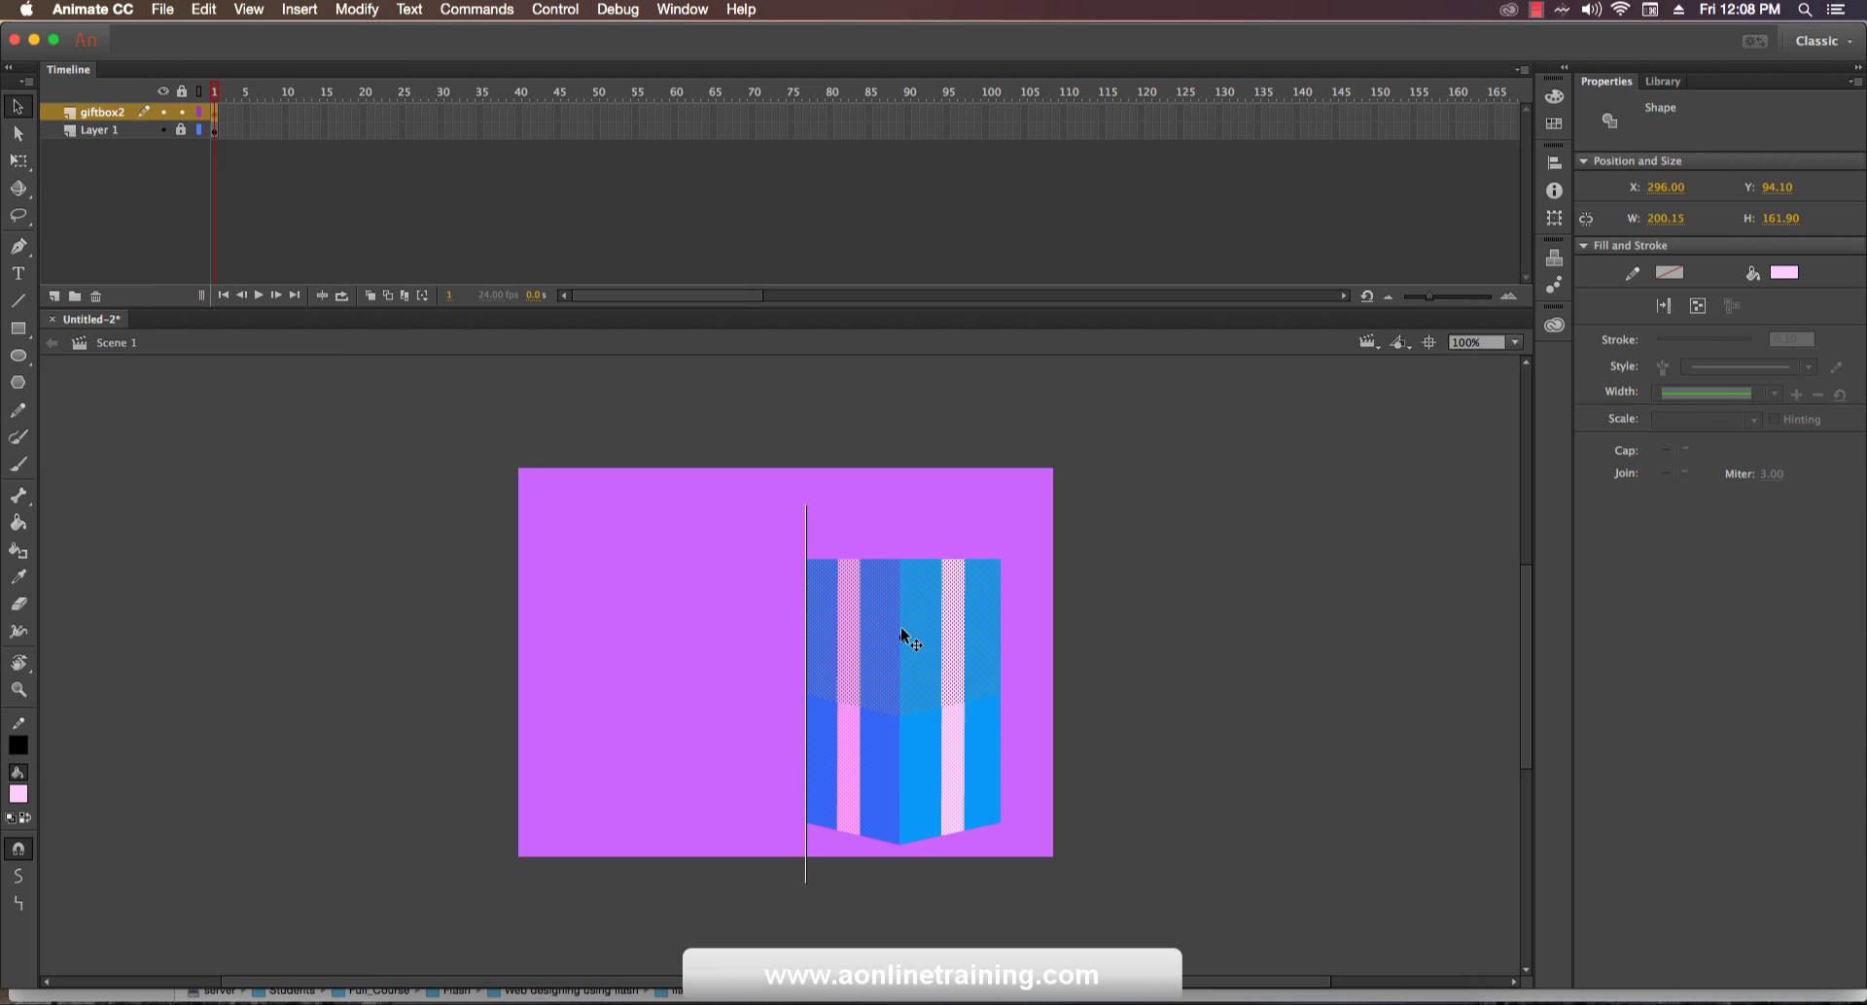
Scale the upper box down to about 168 × 136 px and lower it onto the larger box at about Y 115.
click(19, 161)
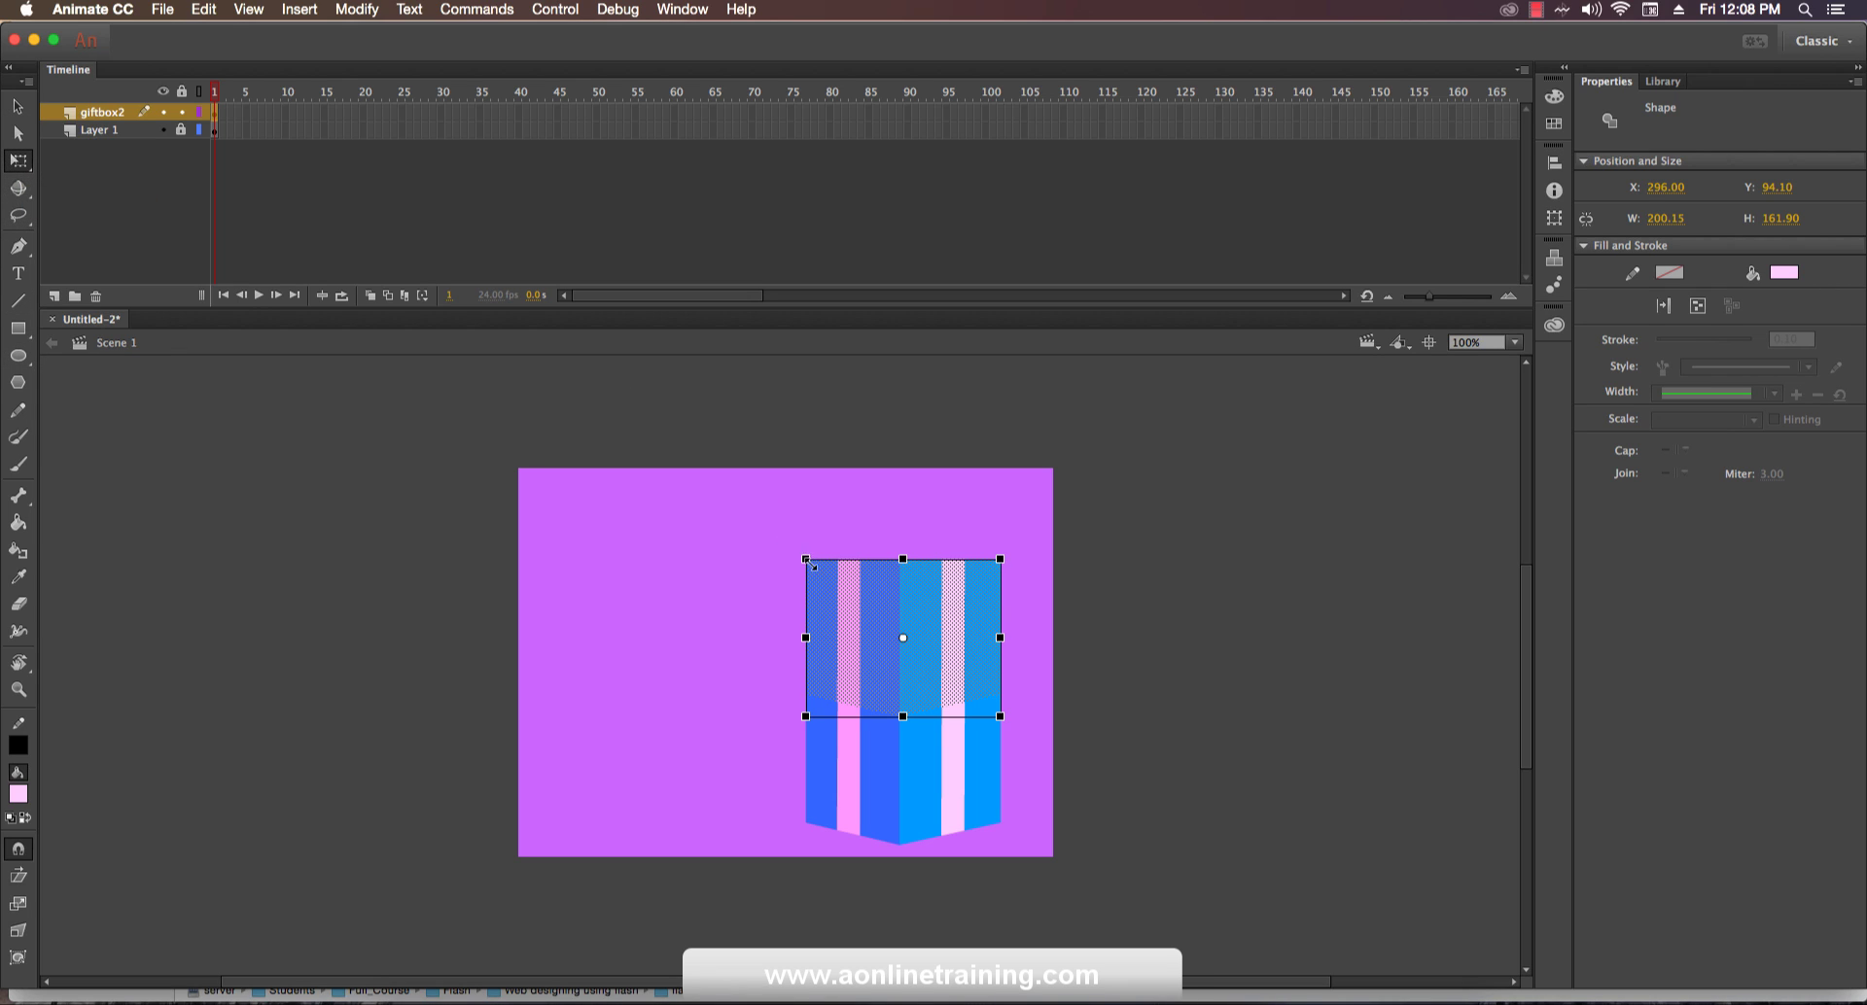
drag(810, 563, 820, 574)
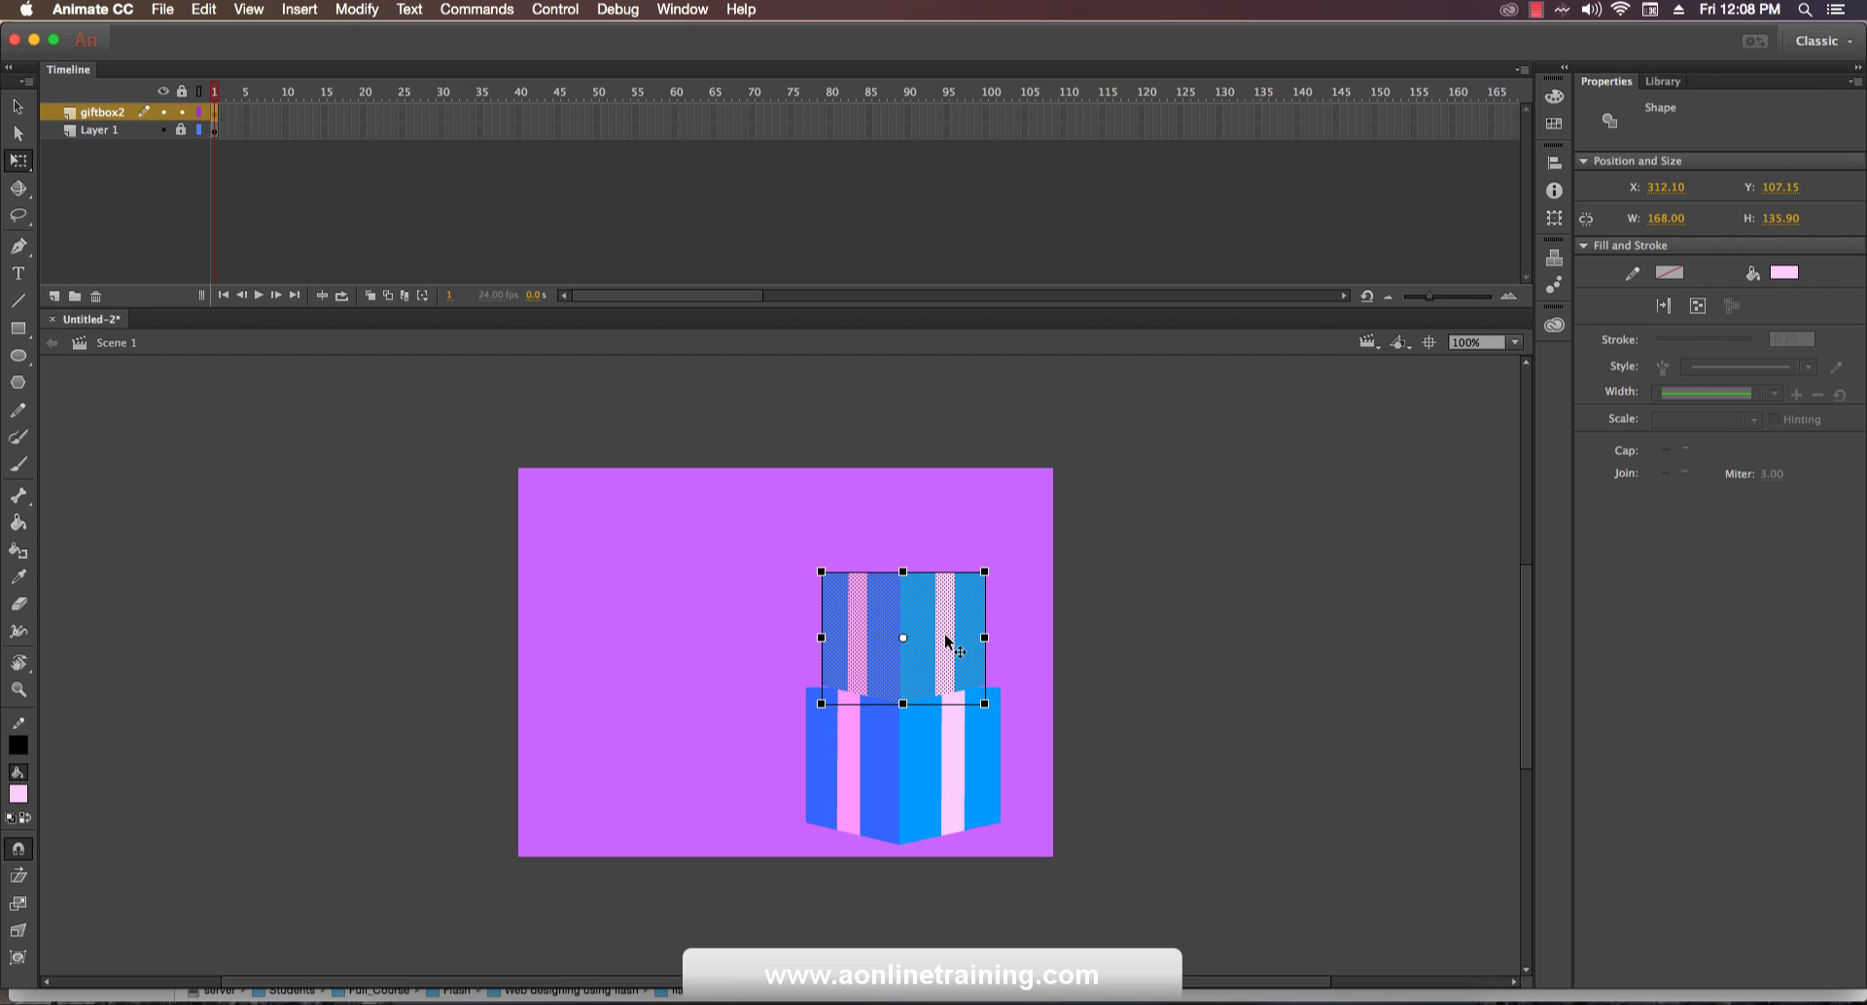
drag(946, 637, 945, 645)
click(1104, 642)
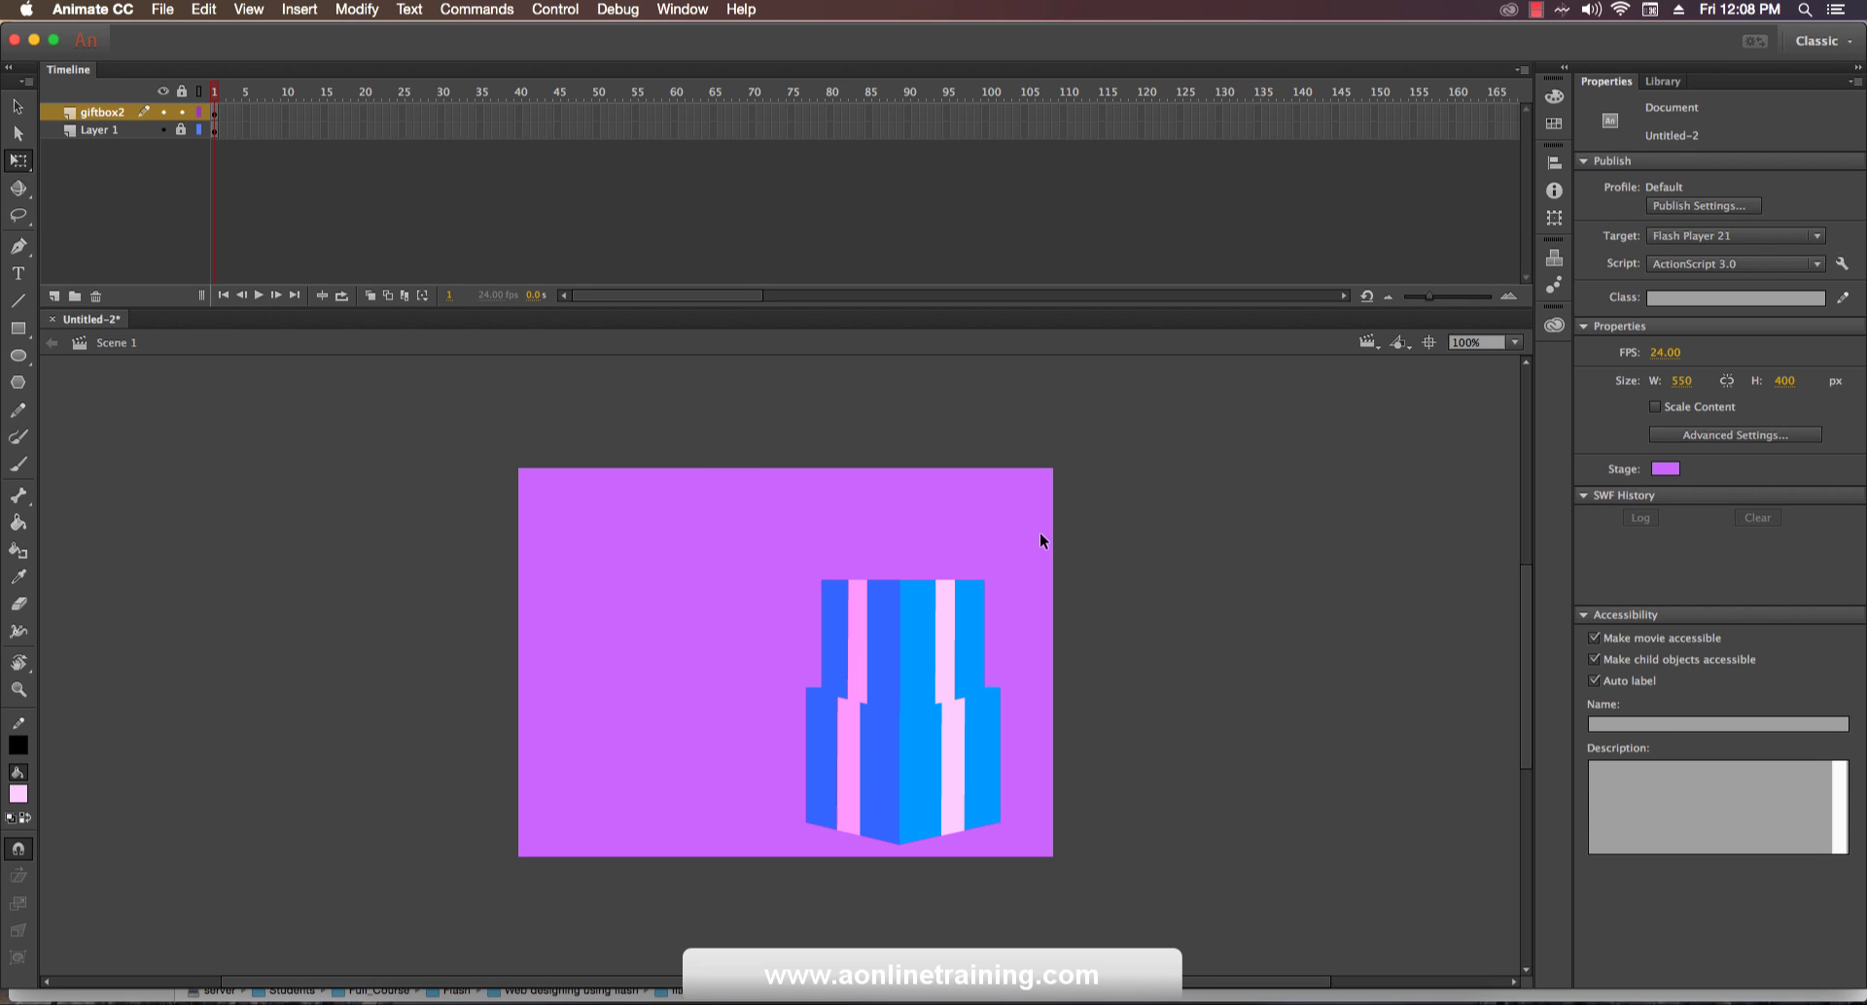
Unlock Layer 1, scale both stacked boxes down together, and shift them toward the stage's lower right corner.
click(181, 129)
click(885, 655)
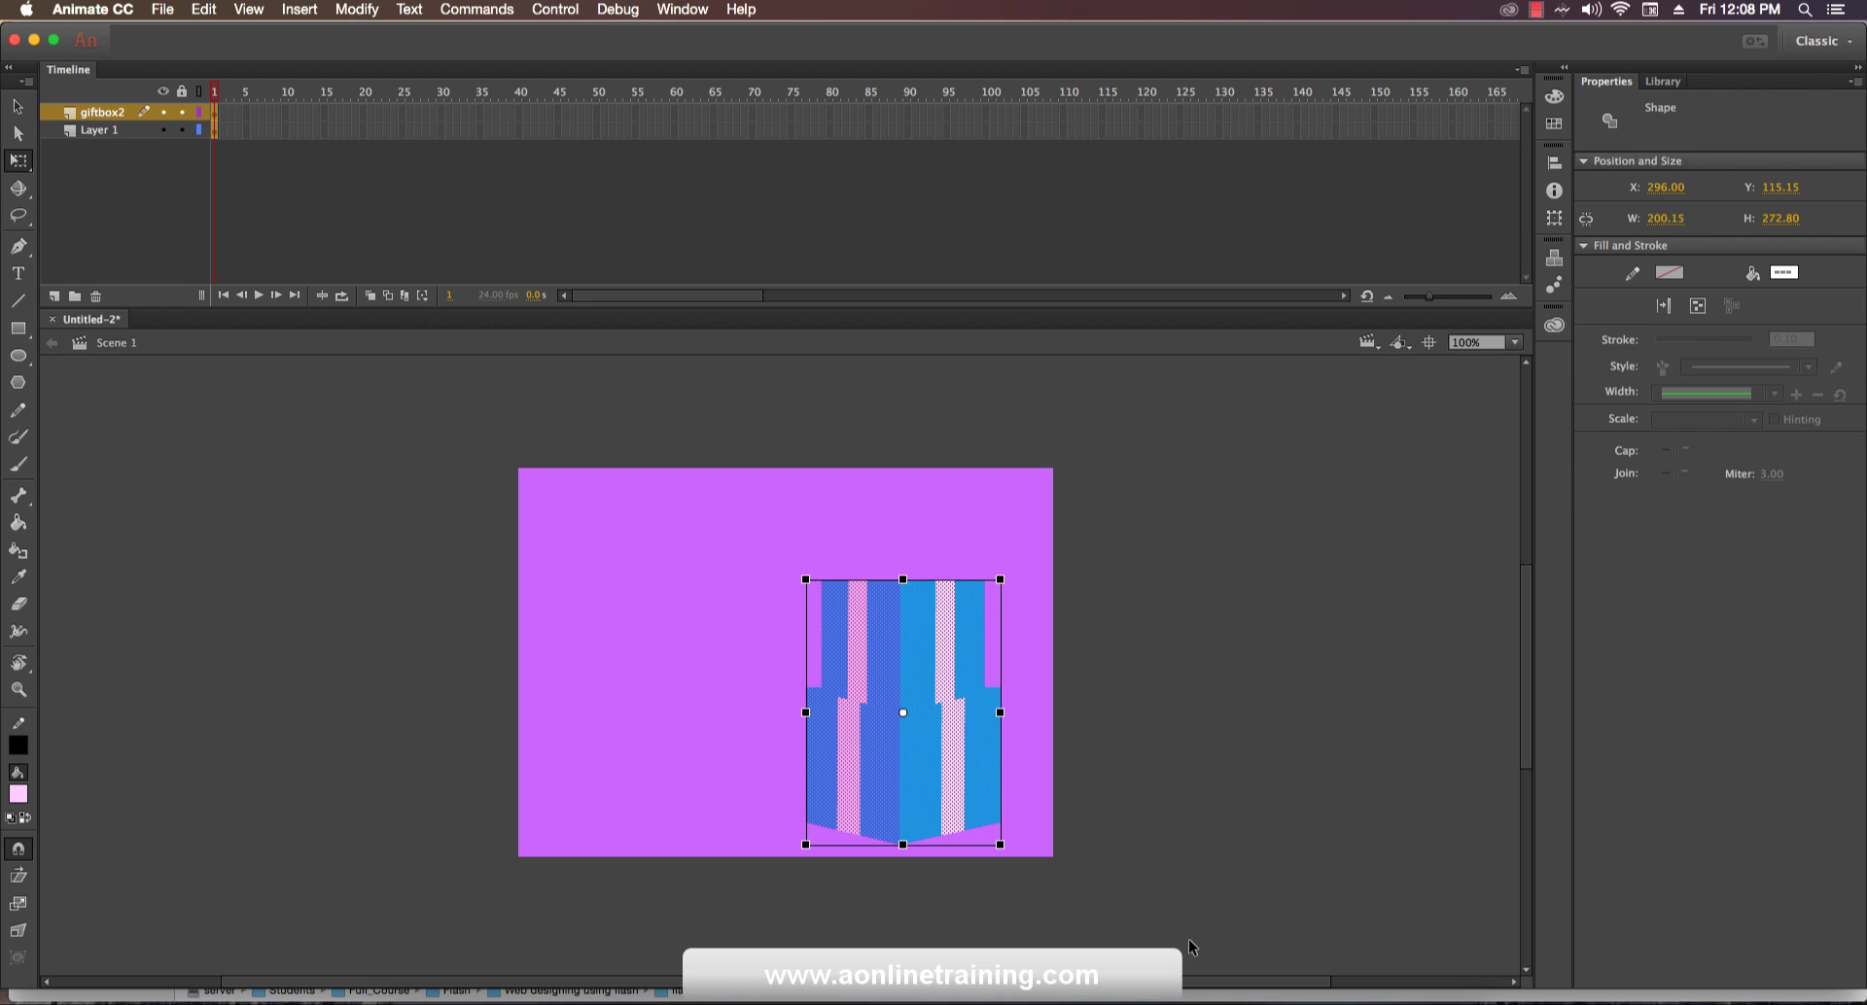
drag(810, 590, 828, 612)
drag(933, 678, 941, 690)
click(1158, 691)
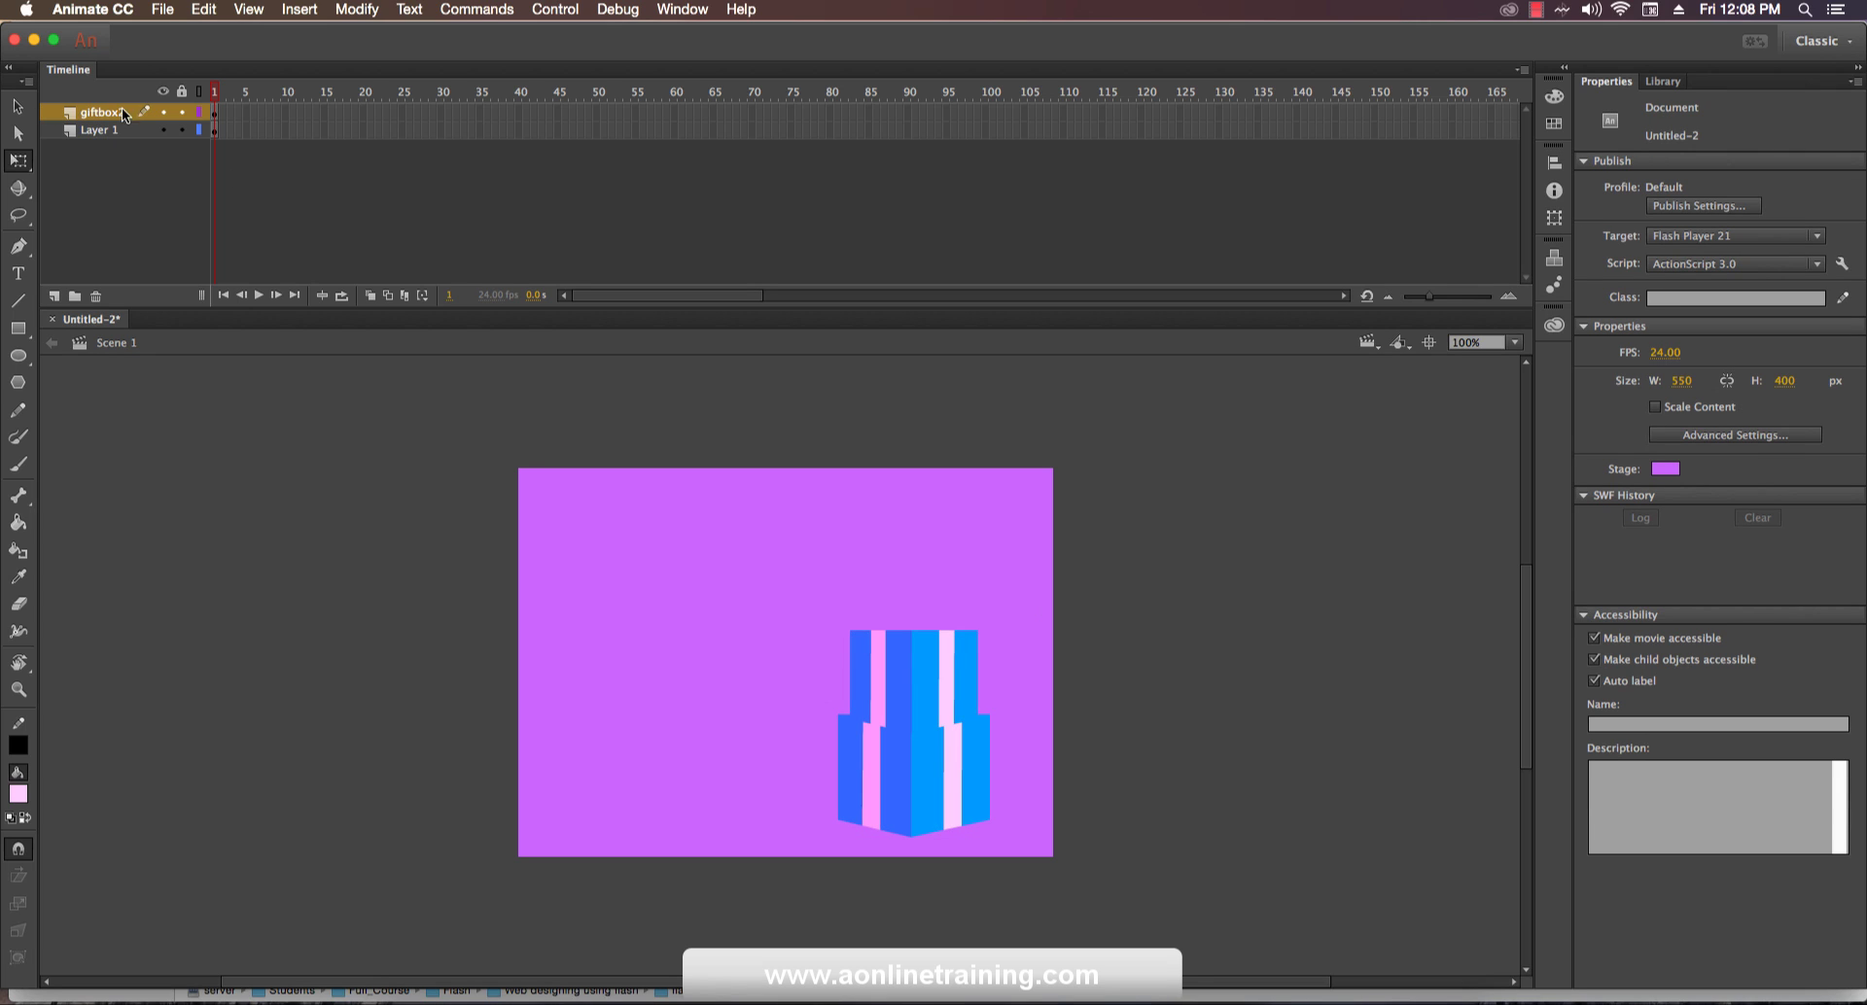
Lock both gift box layers and add a new layer at the top of the layer stack.
click(182, 111)
click(181, 129)
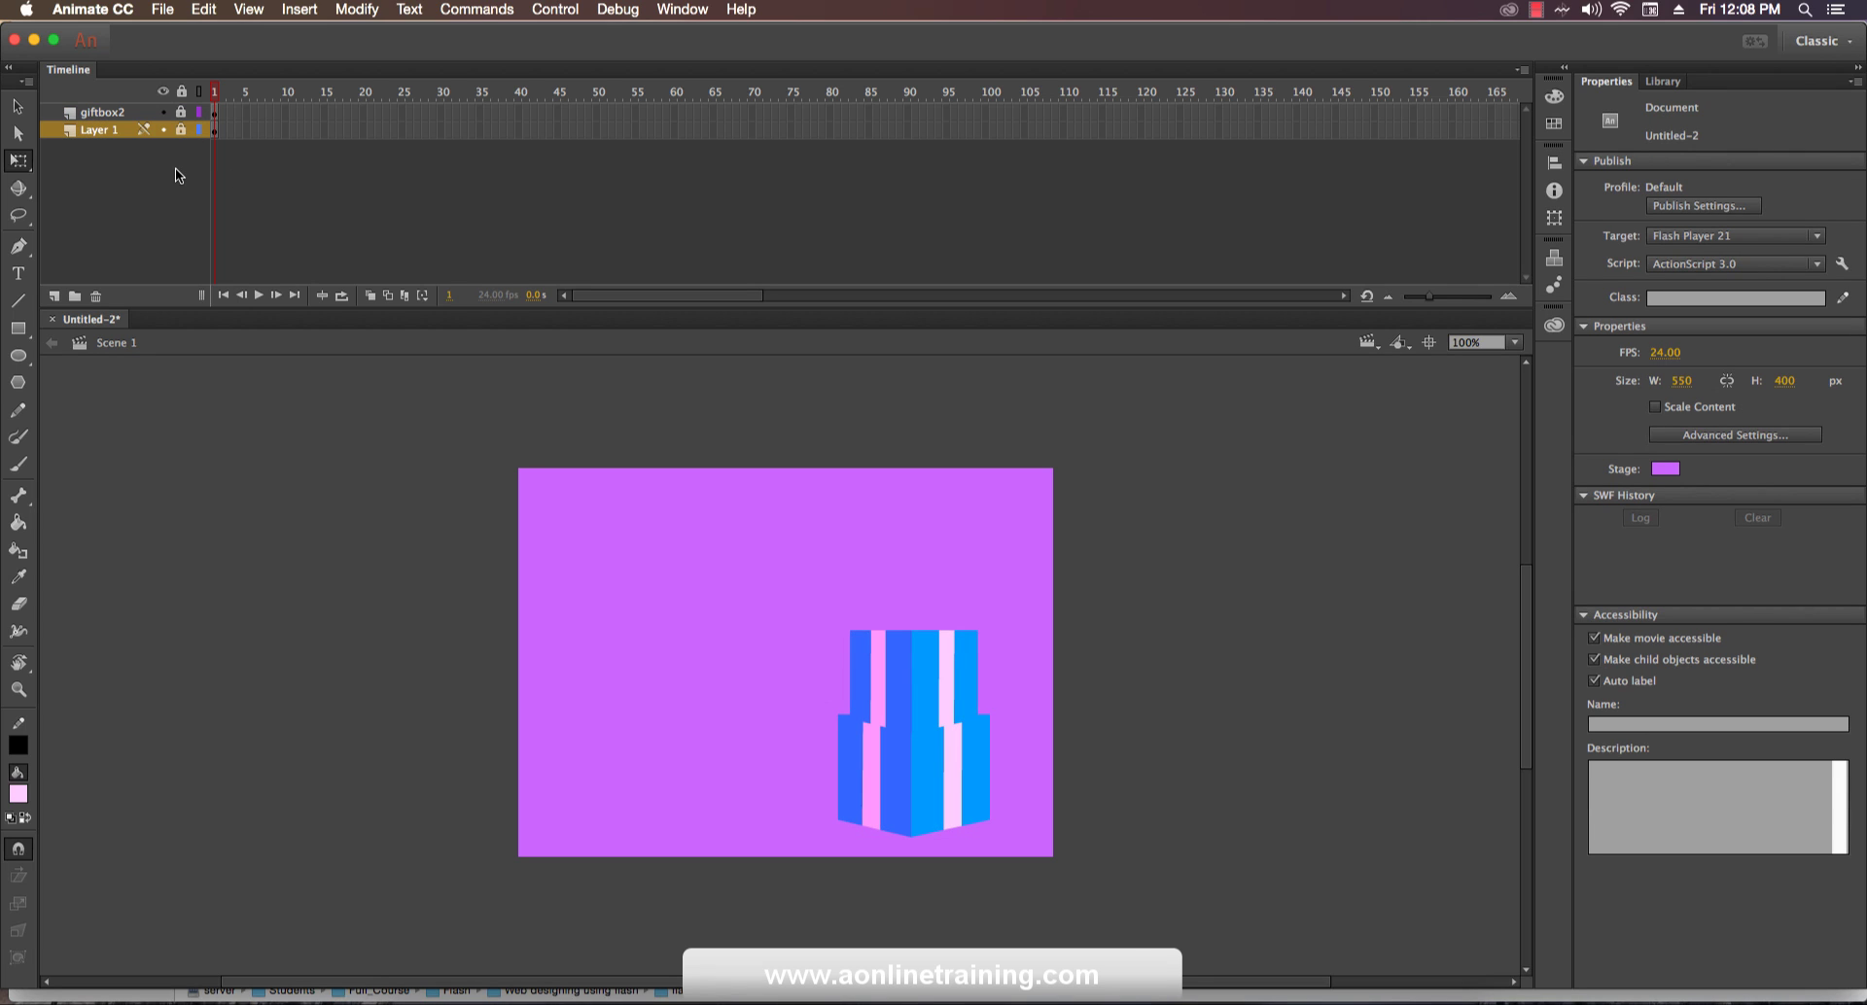
click(55, 294)
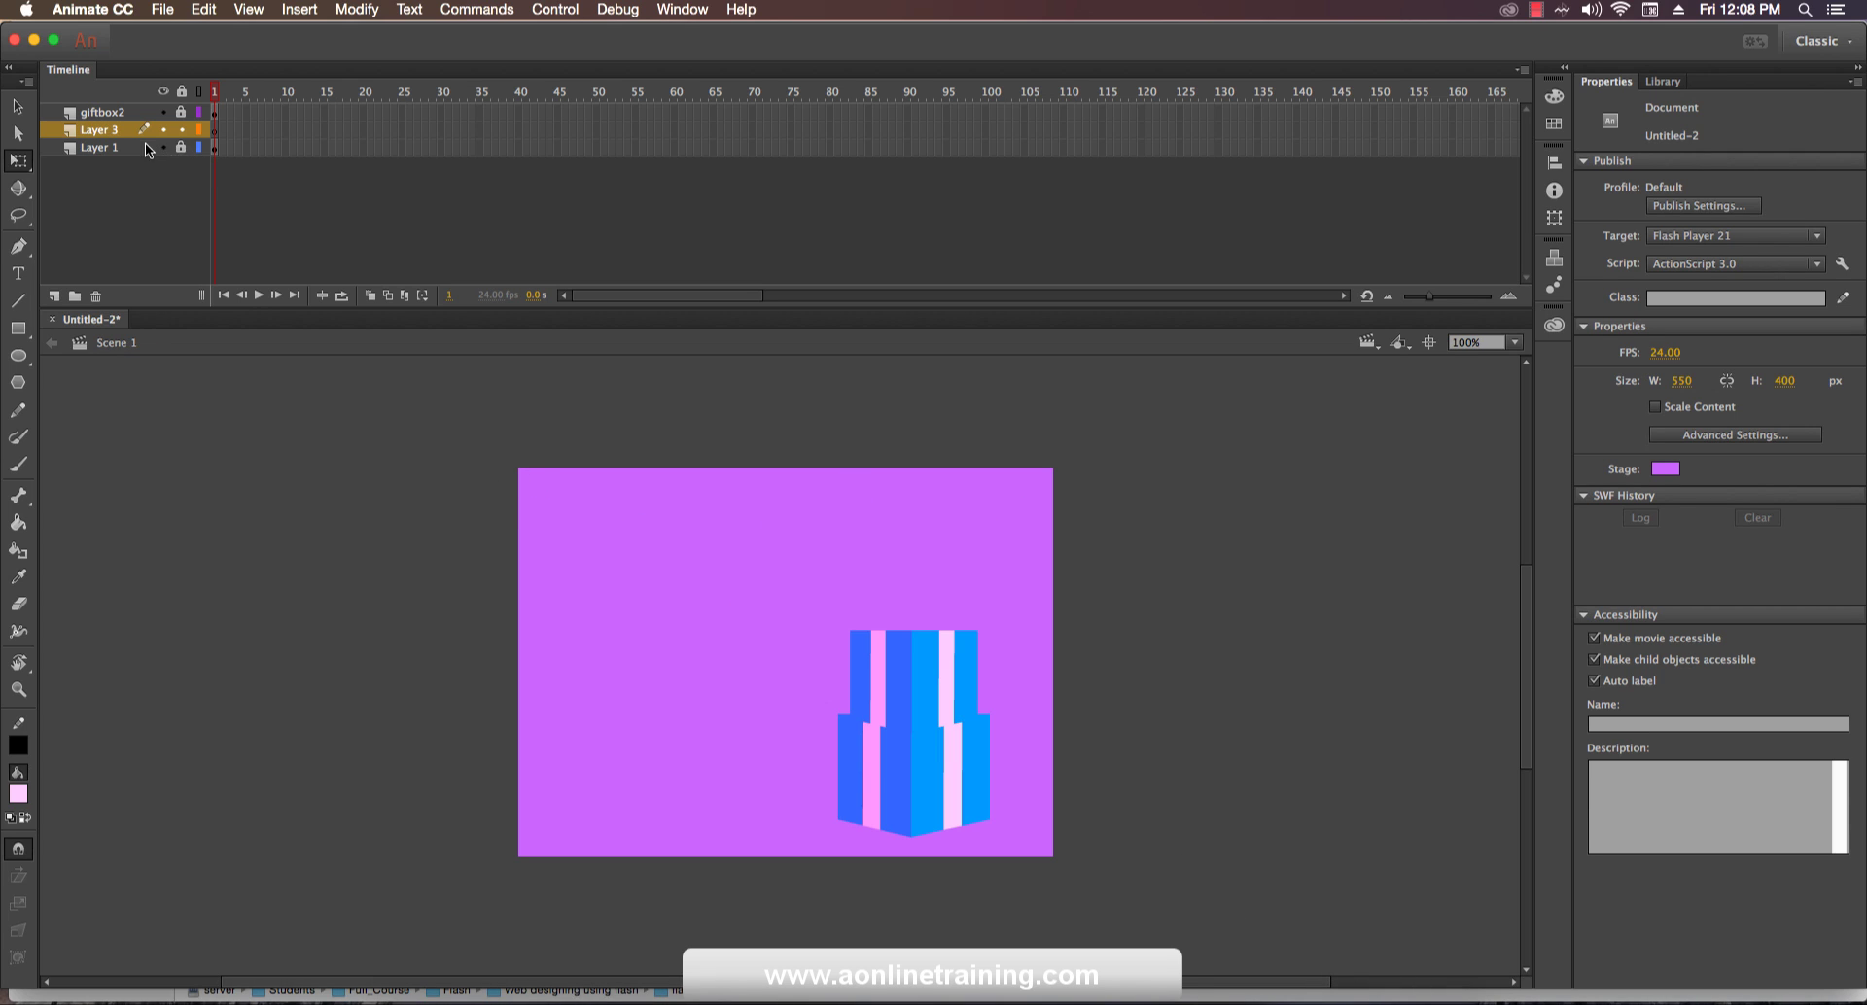
drag(124, 131, 119, 113)
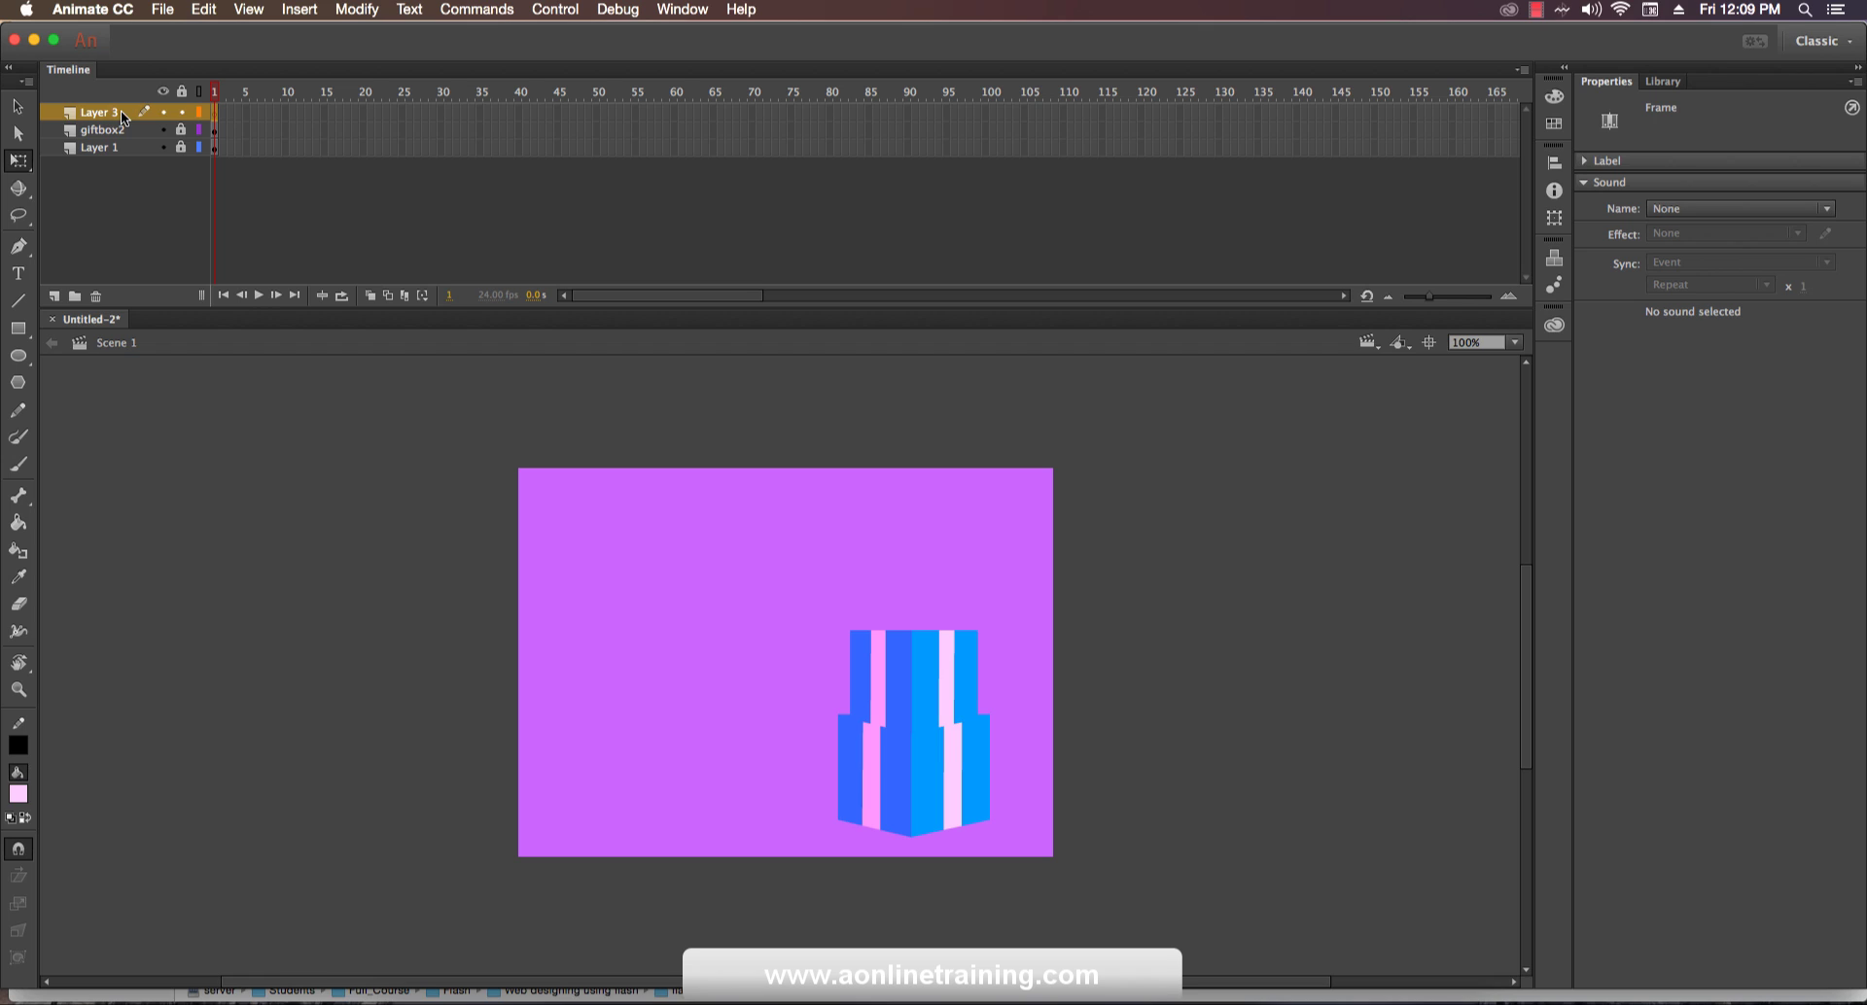
mouse_move(122, 142)
mouse_down()
mouse_move(118, 108)
mouse_move(120, 130)
mouse_up()
Draw a tall light pink rectangle about 82 px wide near the stage's upper left corner and delete its outline.
click(18, 329)
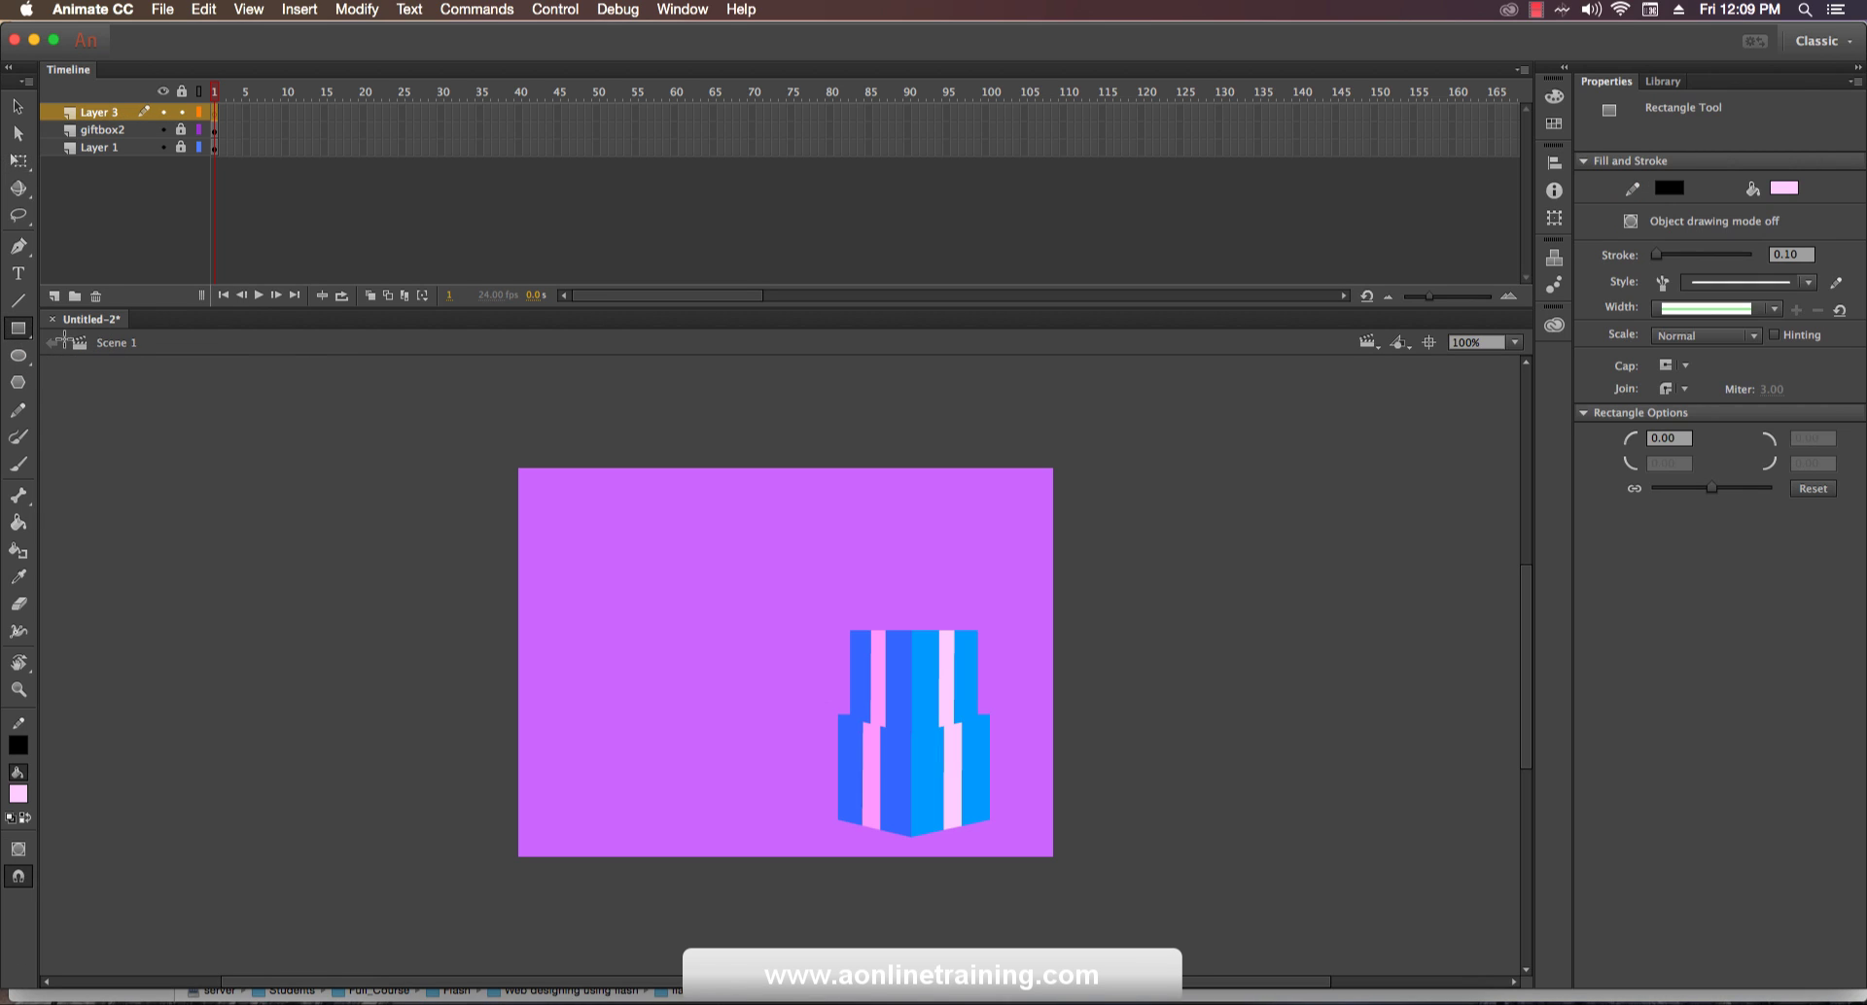
drag(569, 486, 648, 655)
click(10, 107)
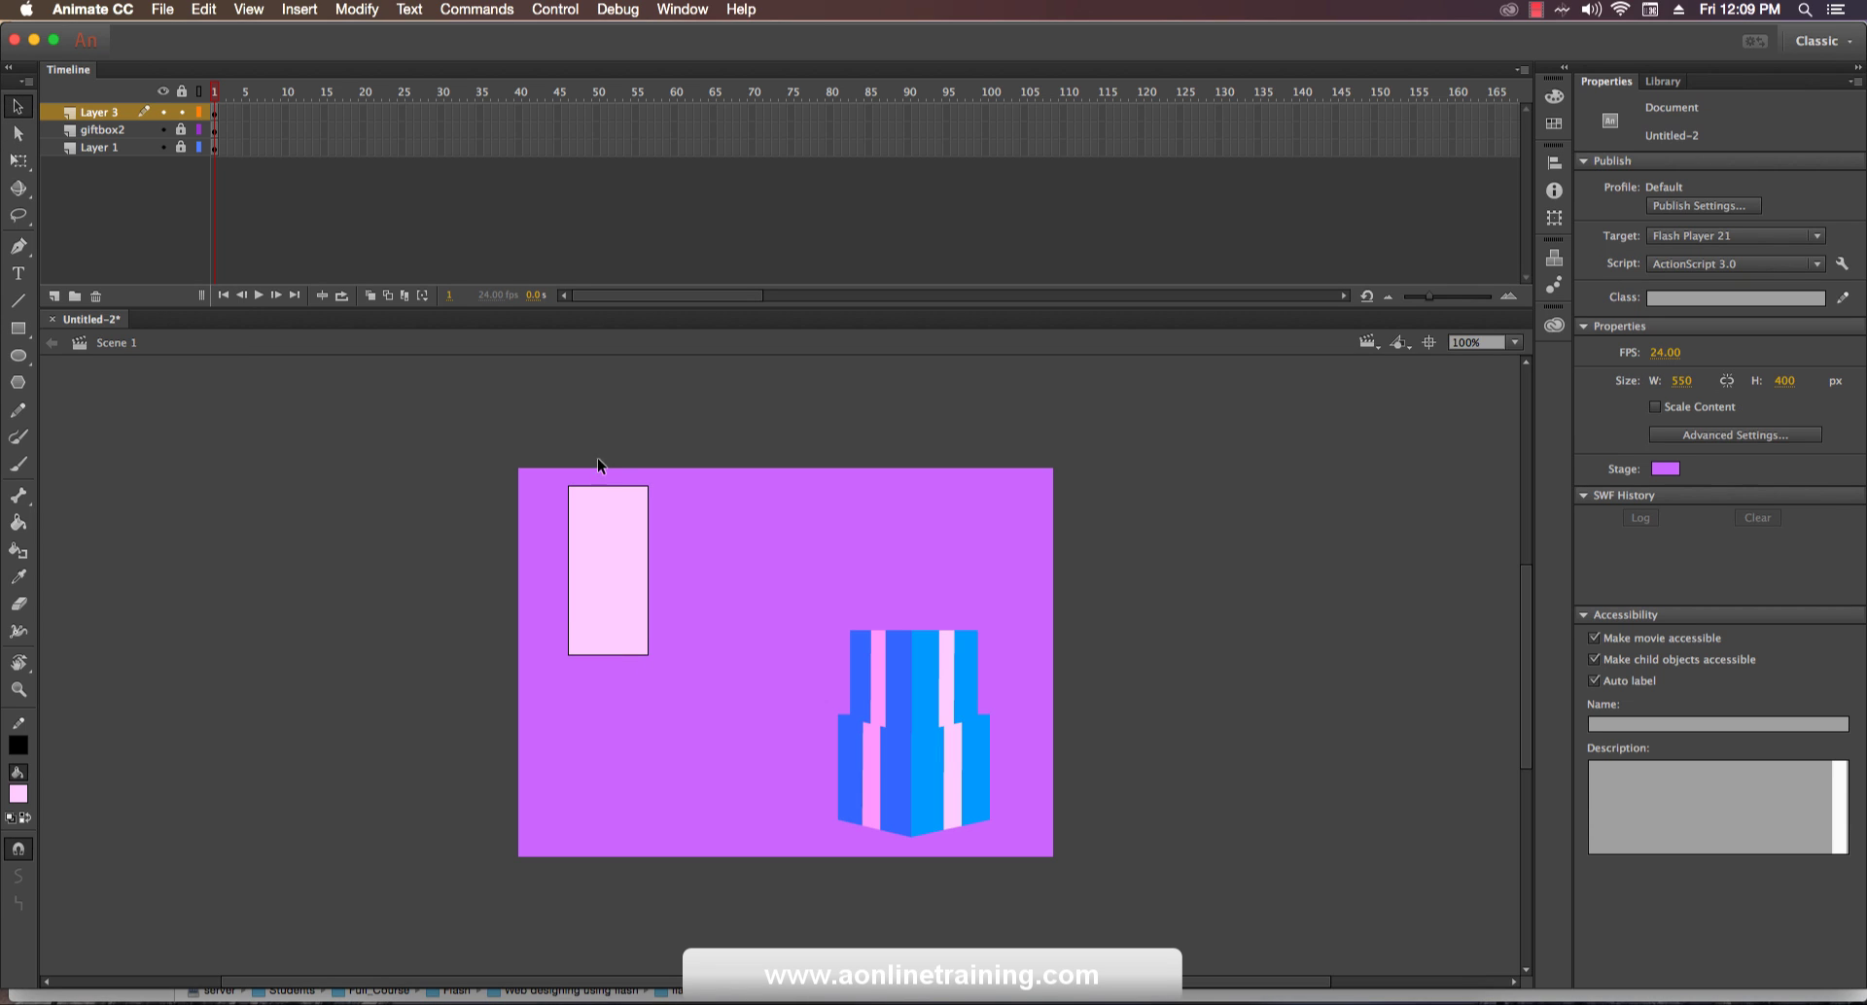
double_click(609, 486)
key(Delete)
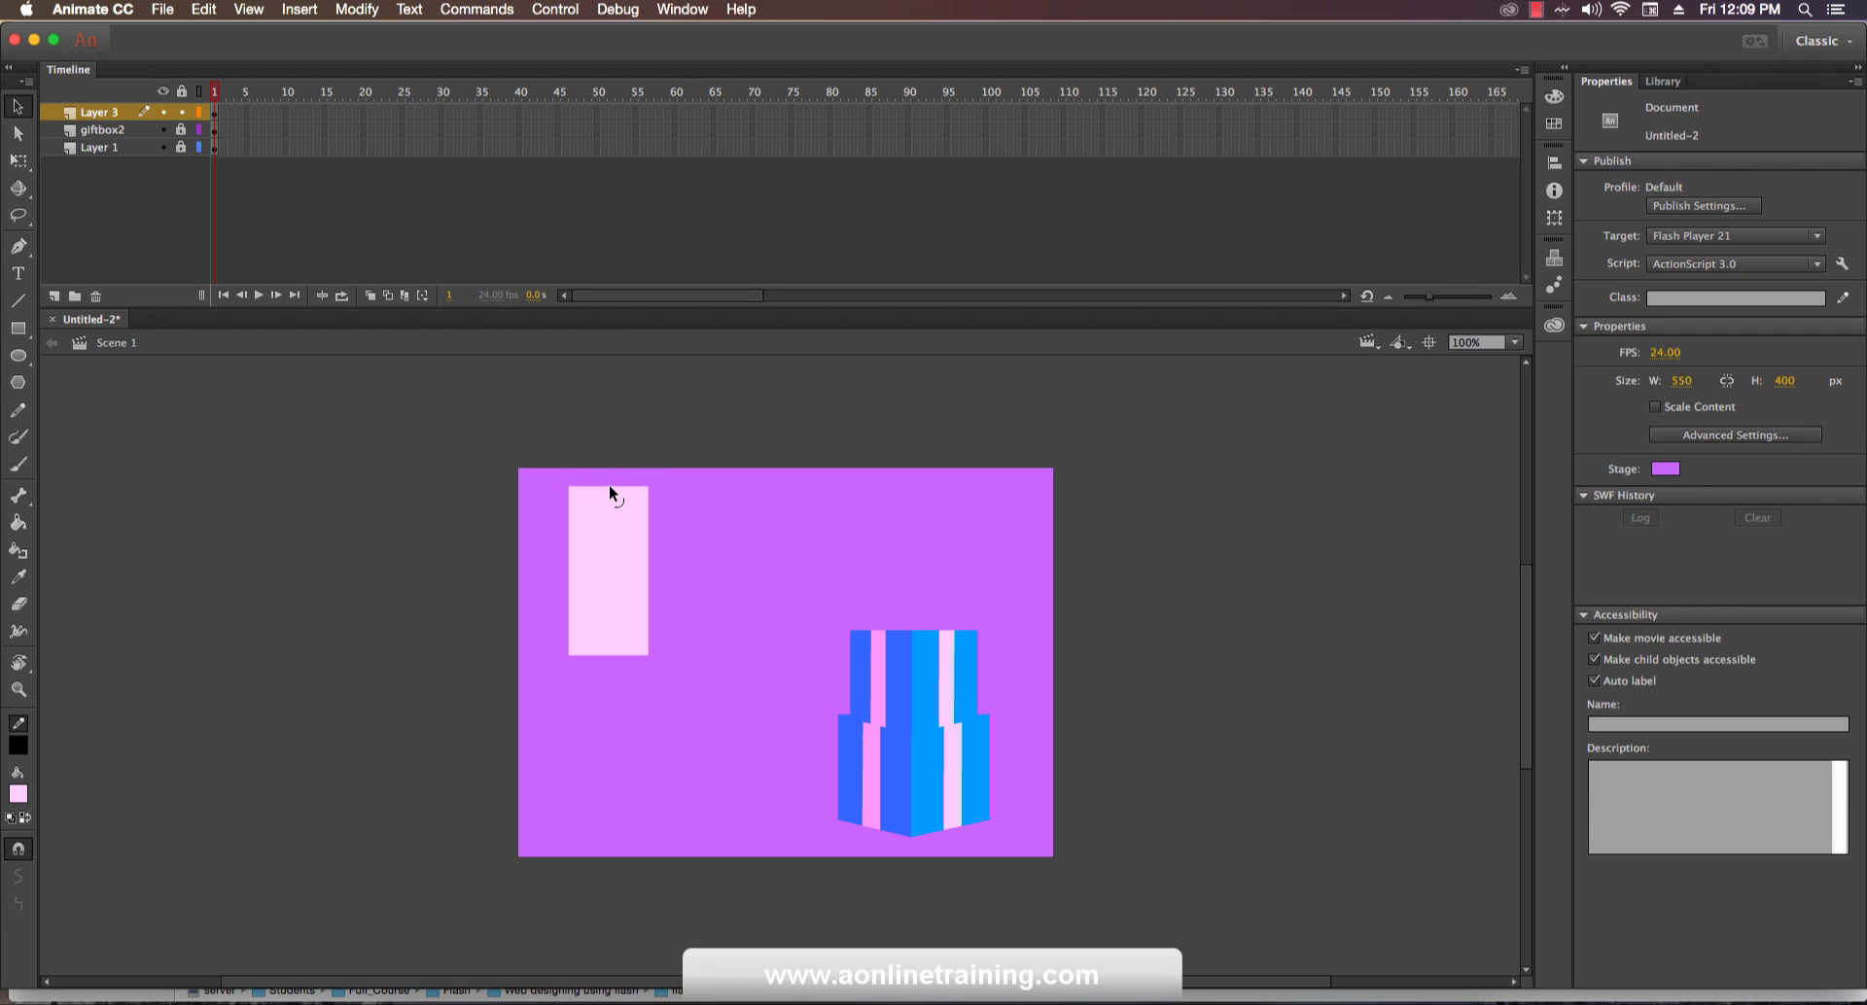
Draw a light pink circle about 108 px in diameter below the rectangle and delete its outline.
click(18, 355)
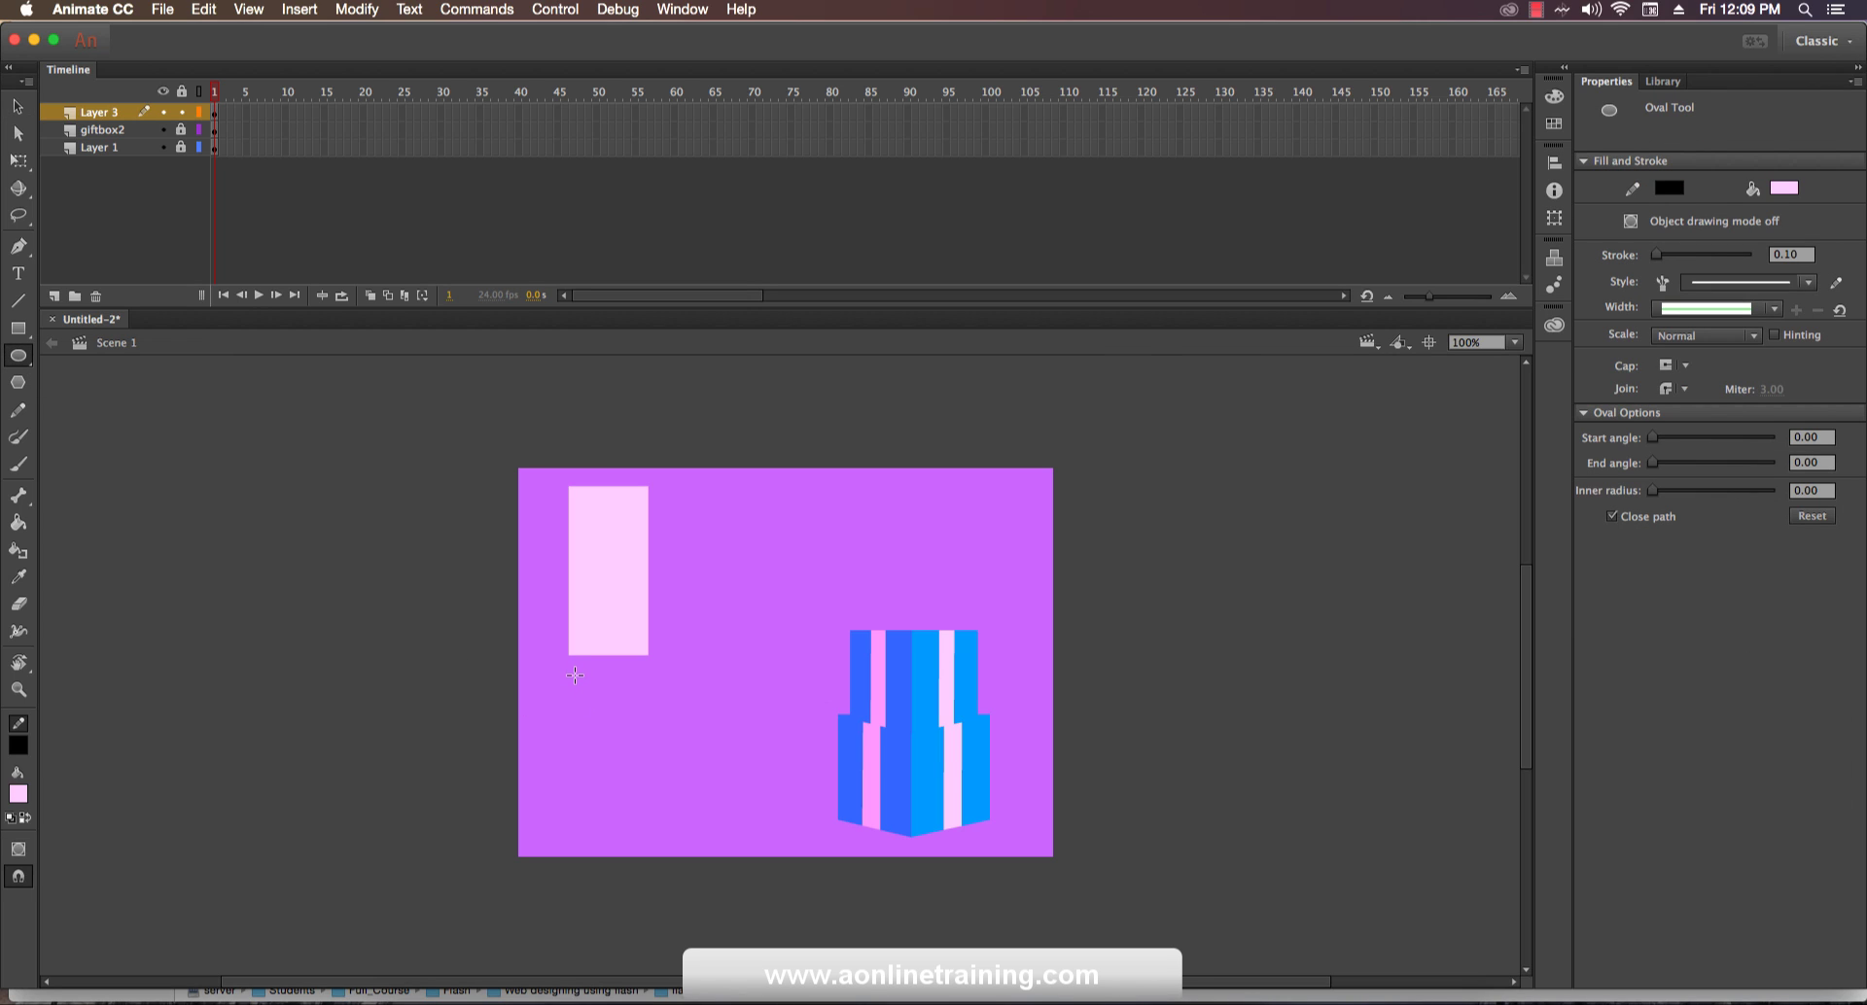
drag(563, 690, 591, 716)
drag(583, 710, 669, 795)
click(17, 106)
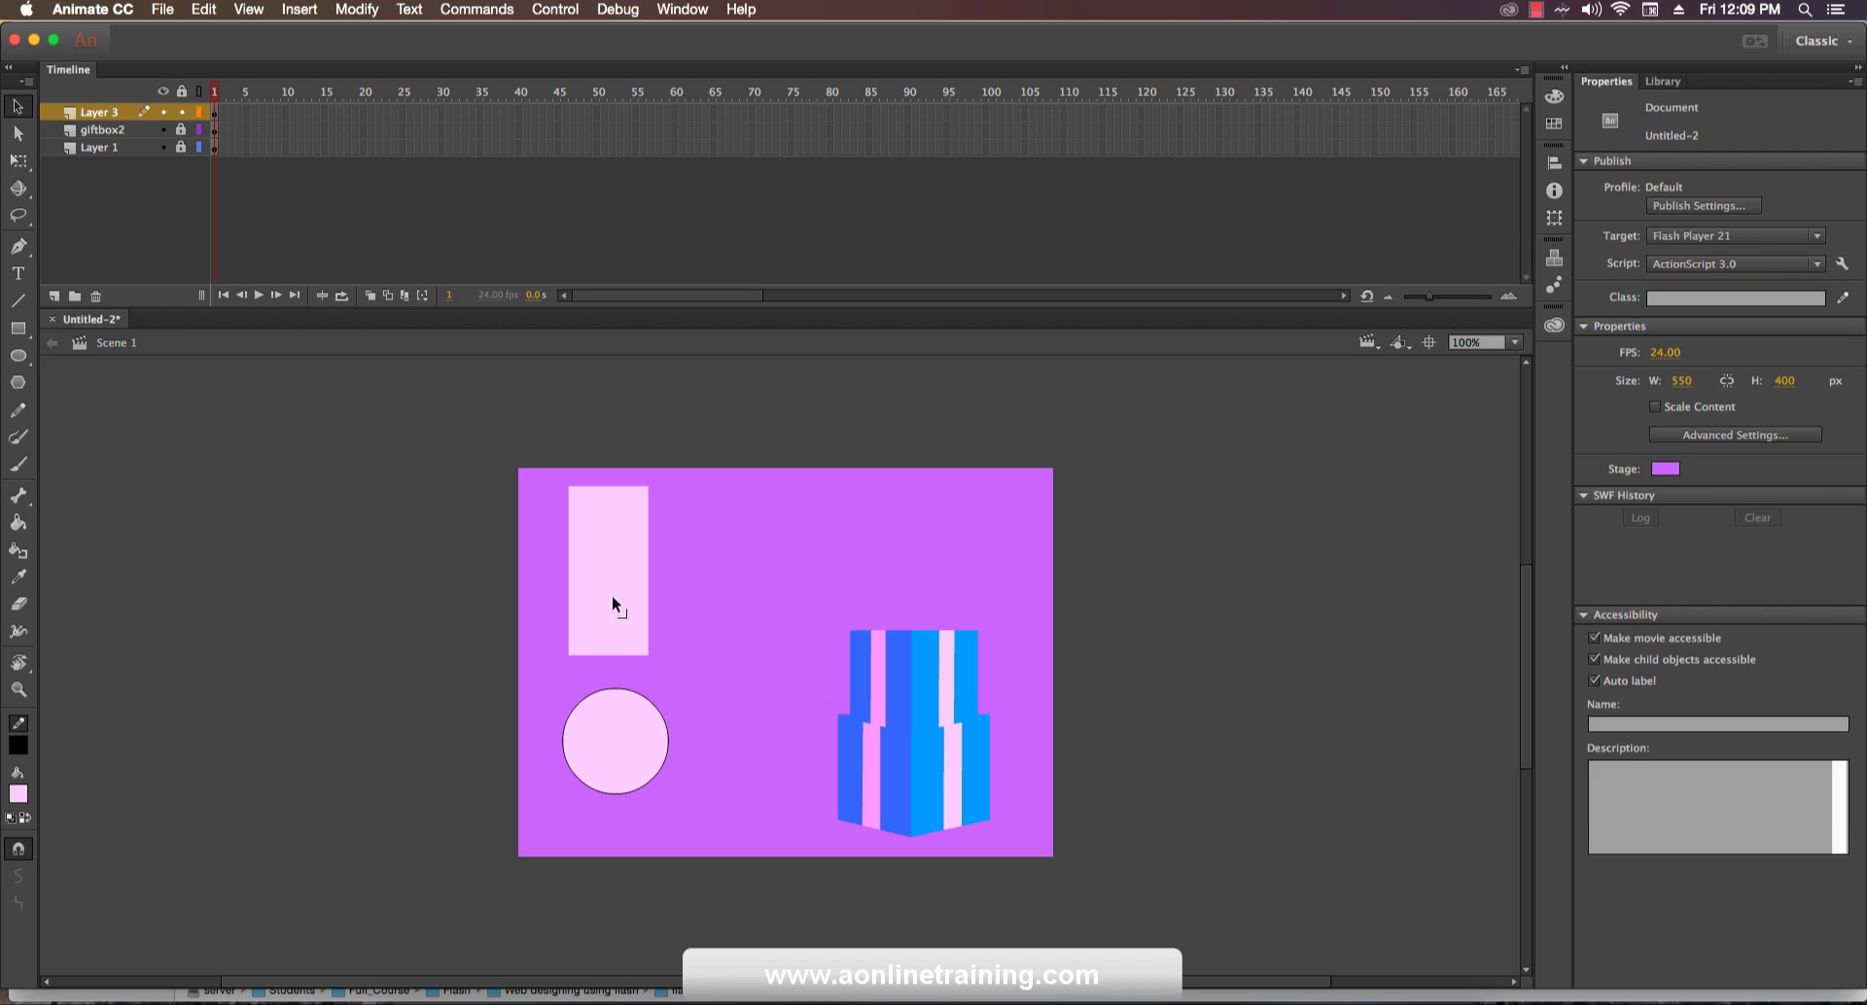
click(651, 708)
key(Delete)
Move the circle slightly to the left and delete its upper half.
click(638, 737)
mouse_move(626, 771)
mouse_down()
mouse_move(612, 680)
mouse_move(644, 675)
mouse_move(626, 676)
mouse_move(618, 770)
mouse_up()
drag(512, 671, 704, 737)
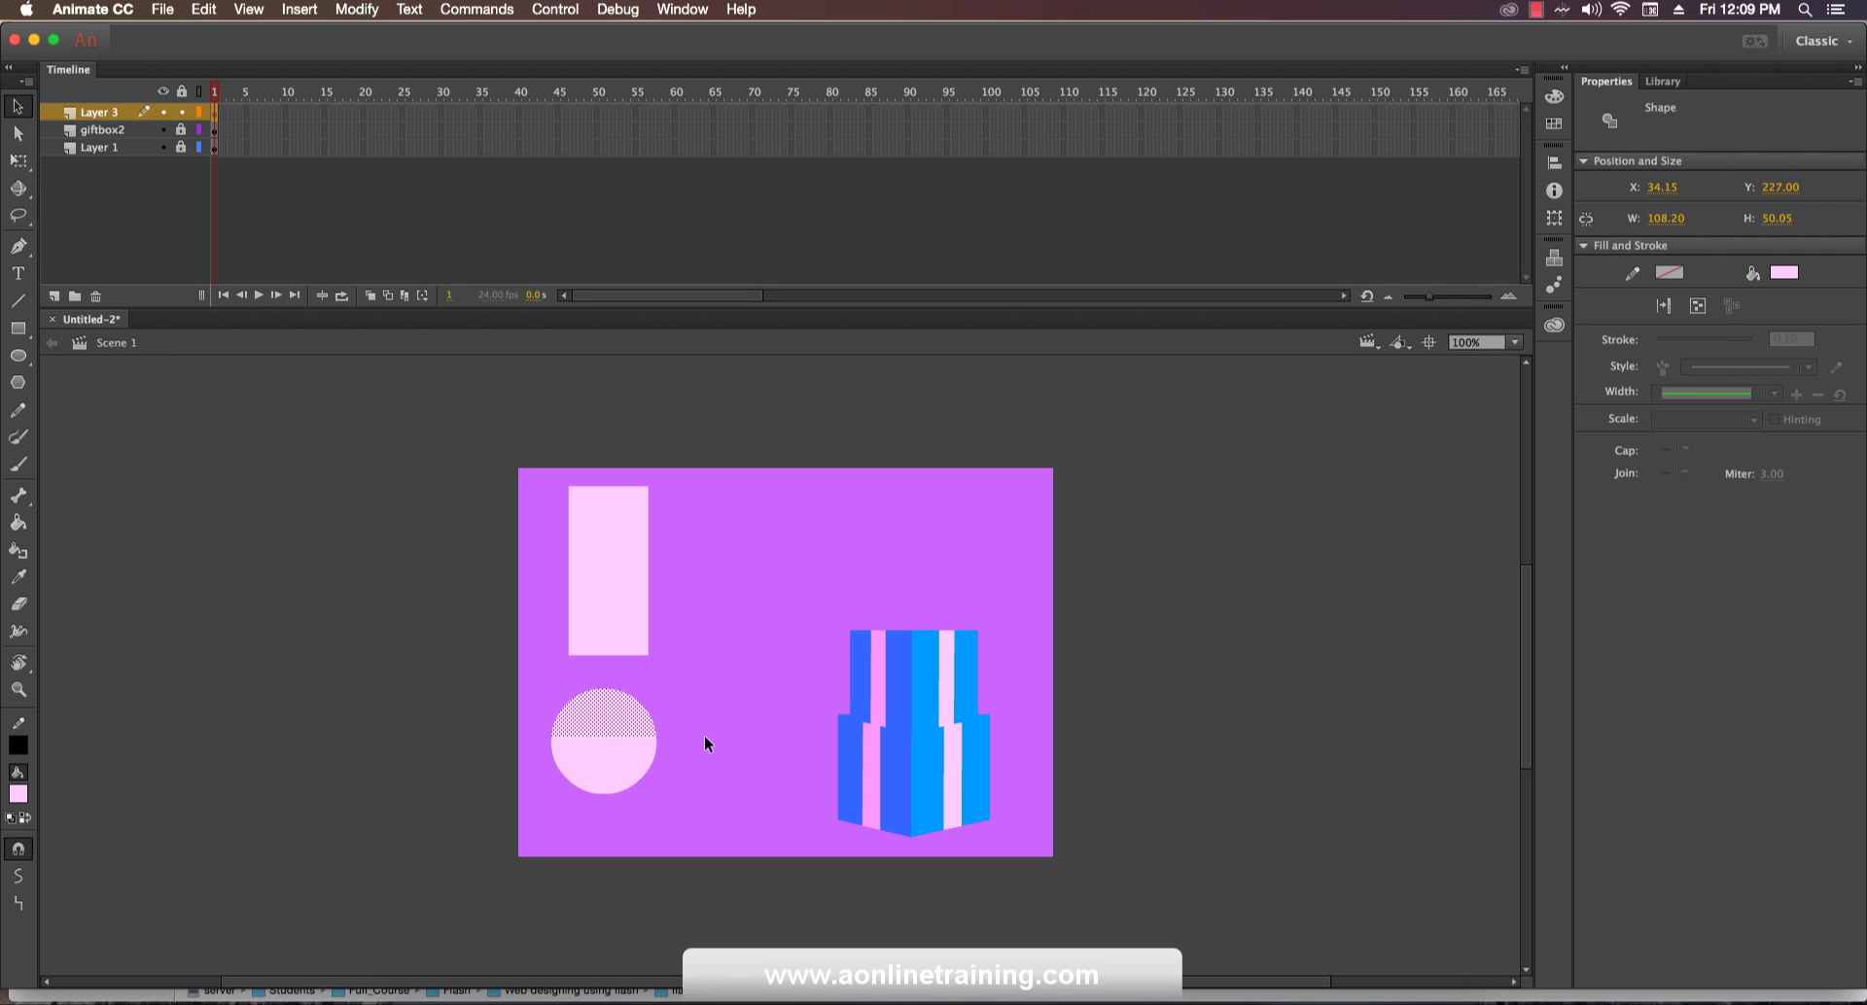
key(Delete)
Place the half circle against the rectangle's lower edge and resize it to about 81 × 40 px to match the rectangle's width.
click(623, 779)
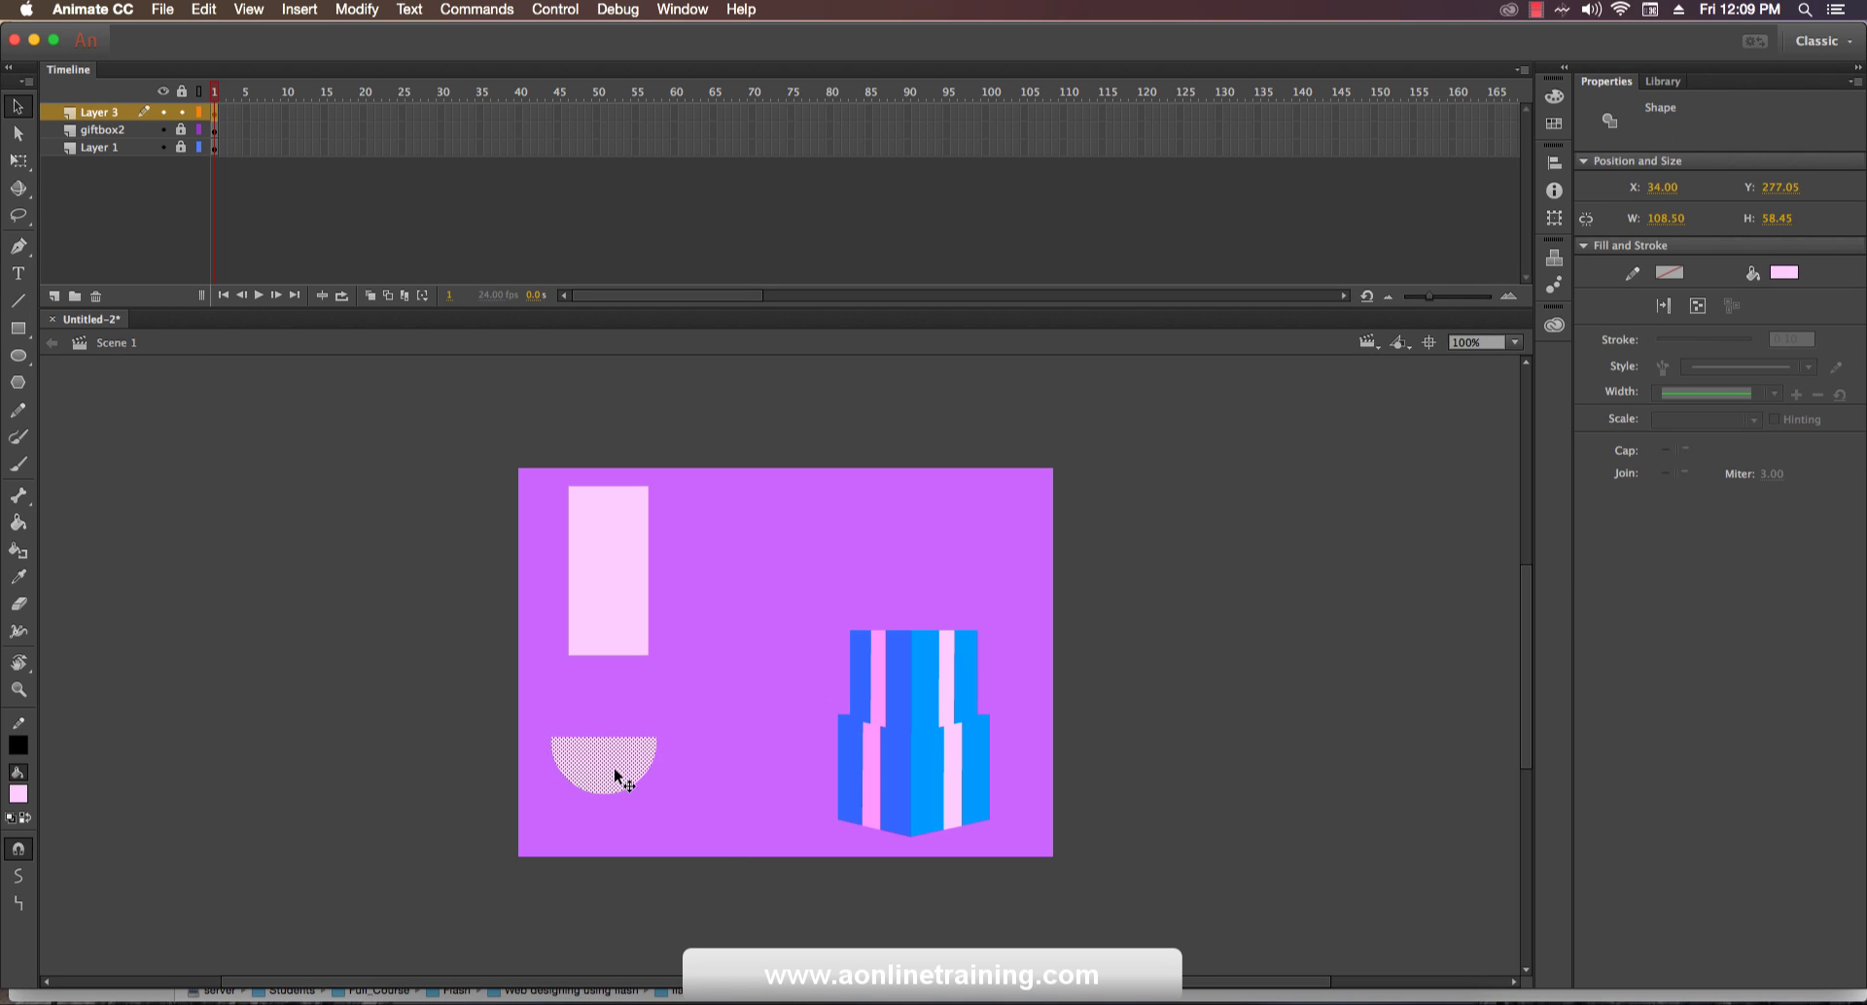
drag(622, 780, 634, 678)
click(26, 158)
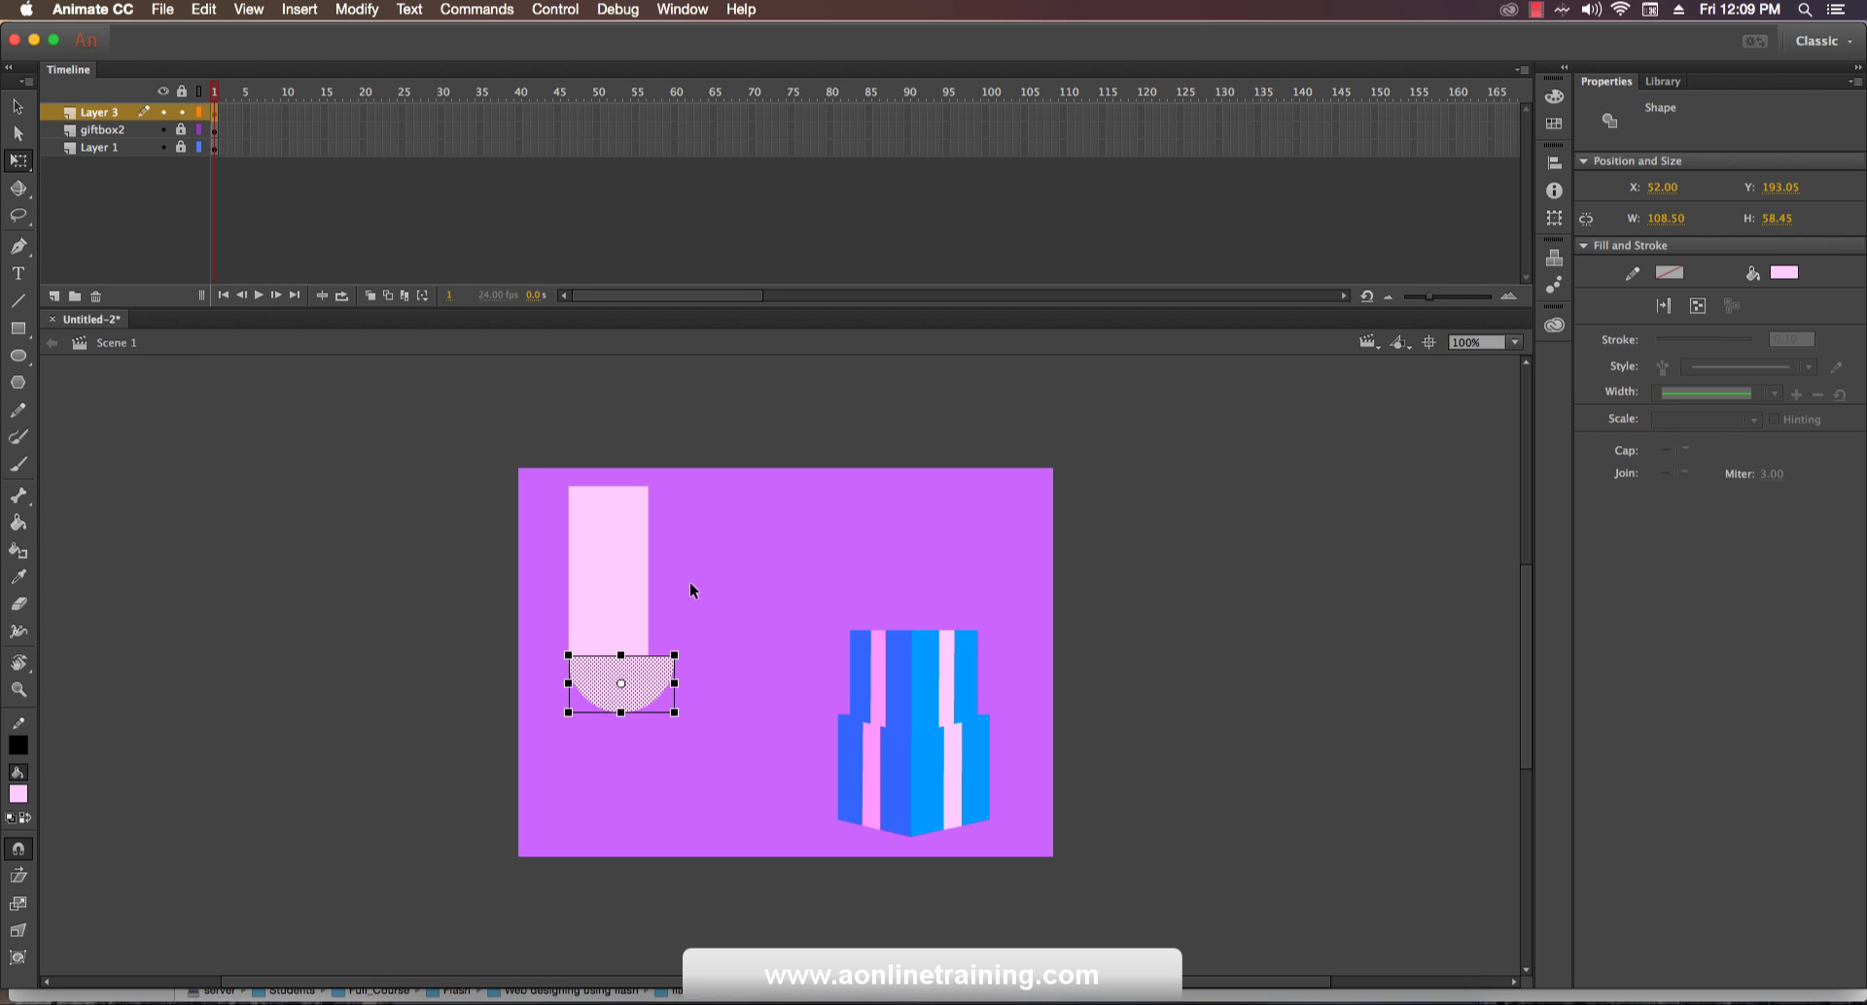
drag(678, 683, 670, 685)
key(super+z)
drag(680, 688, 615, 694)
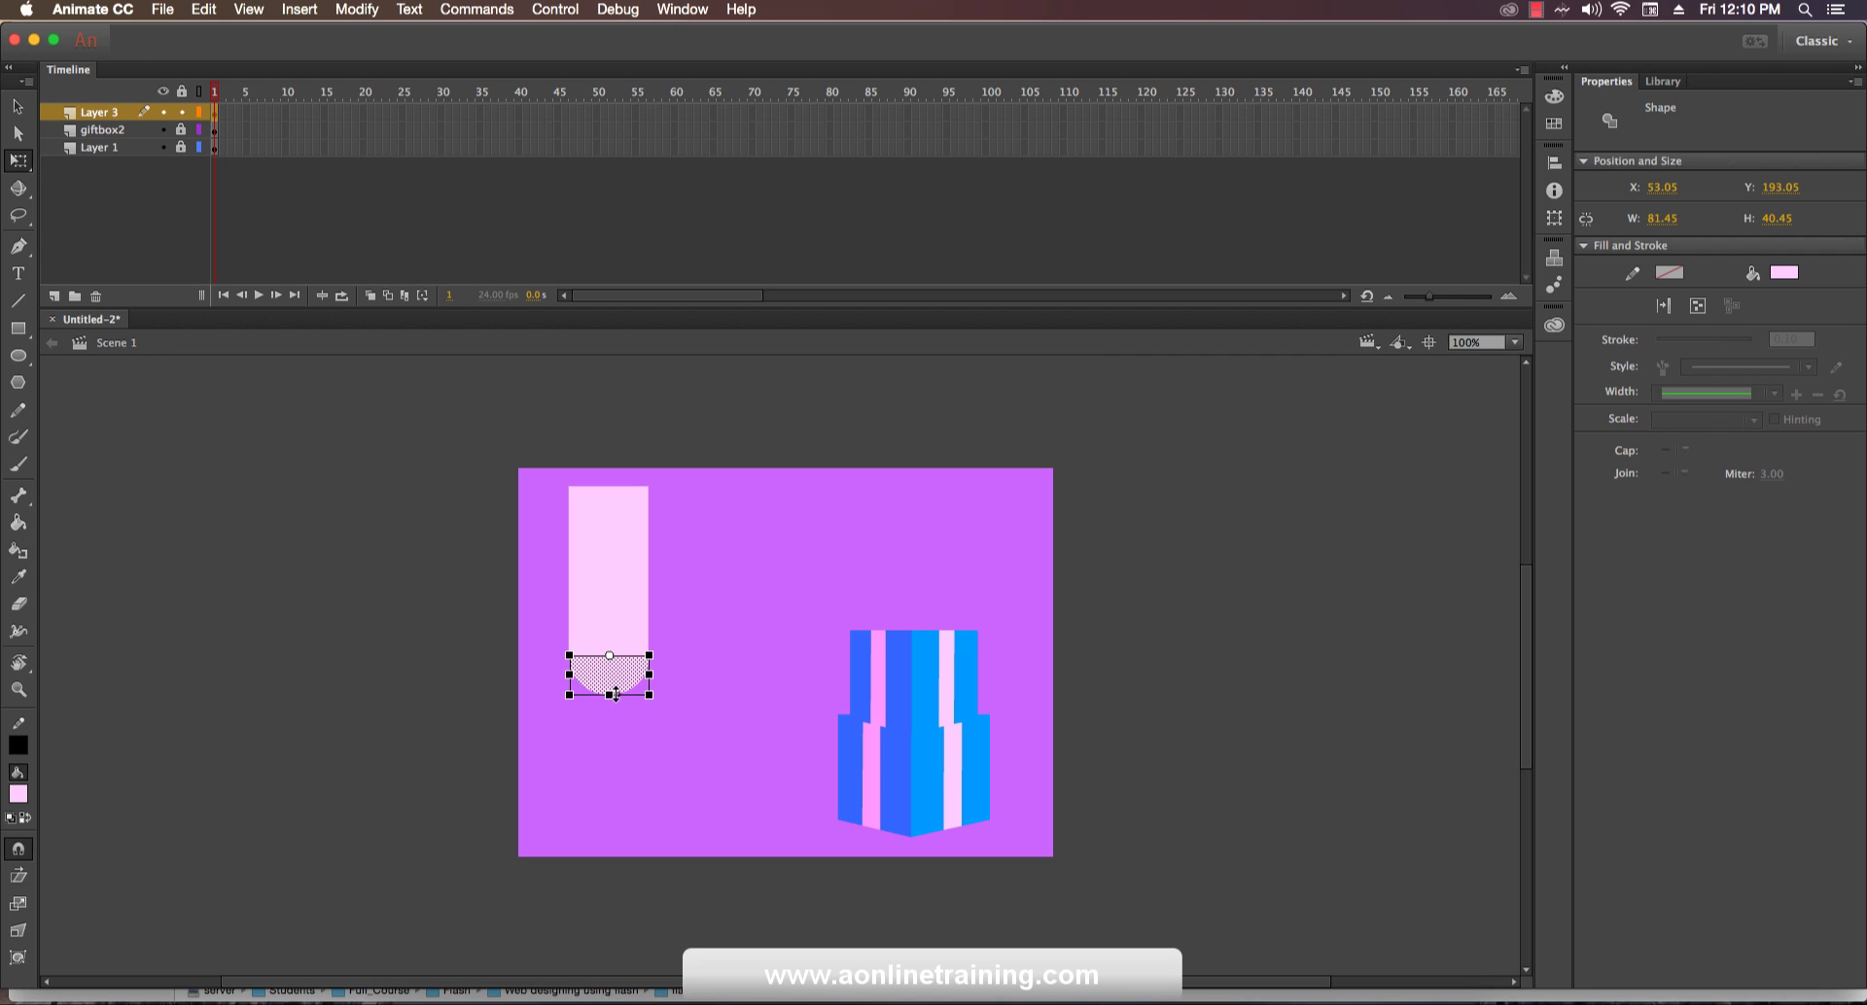
Select the rectangle and half circle together and change their fill to orange-red.
click(19, 105)
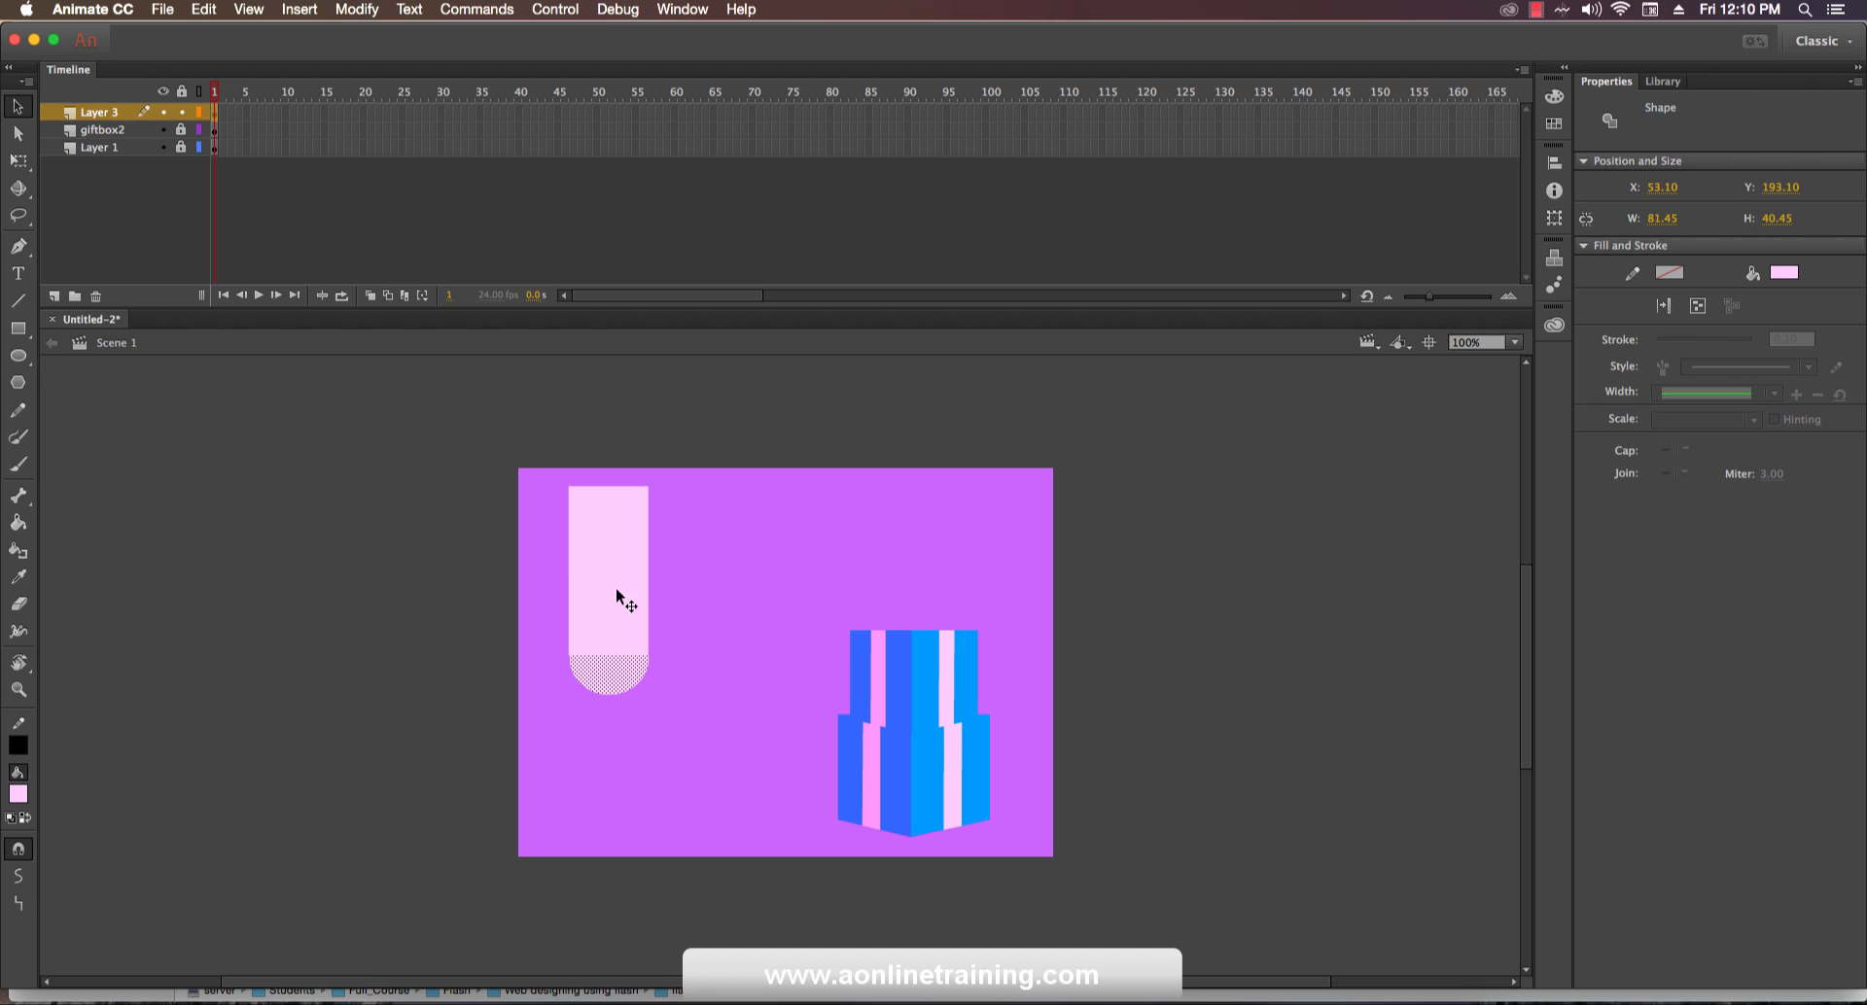
click(665, 595)
drag(553, 473, 749, 758)
click(1783, 273)
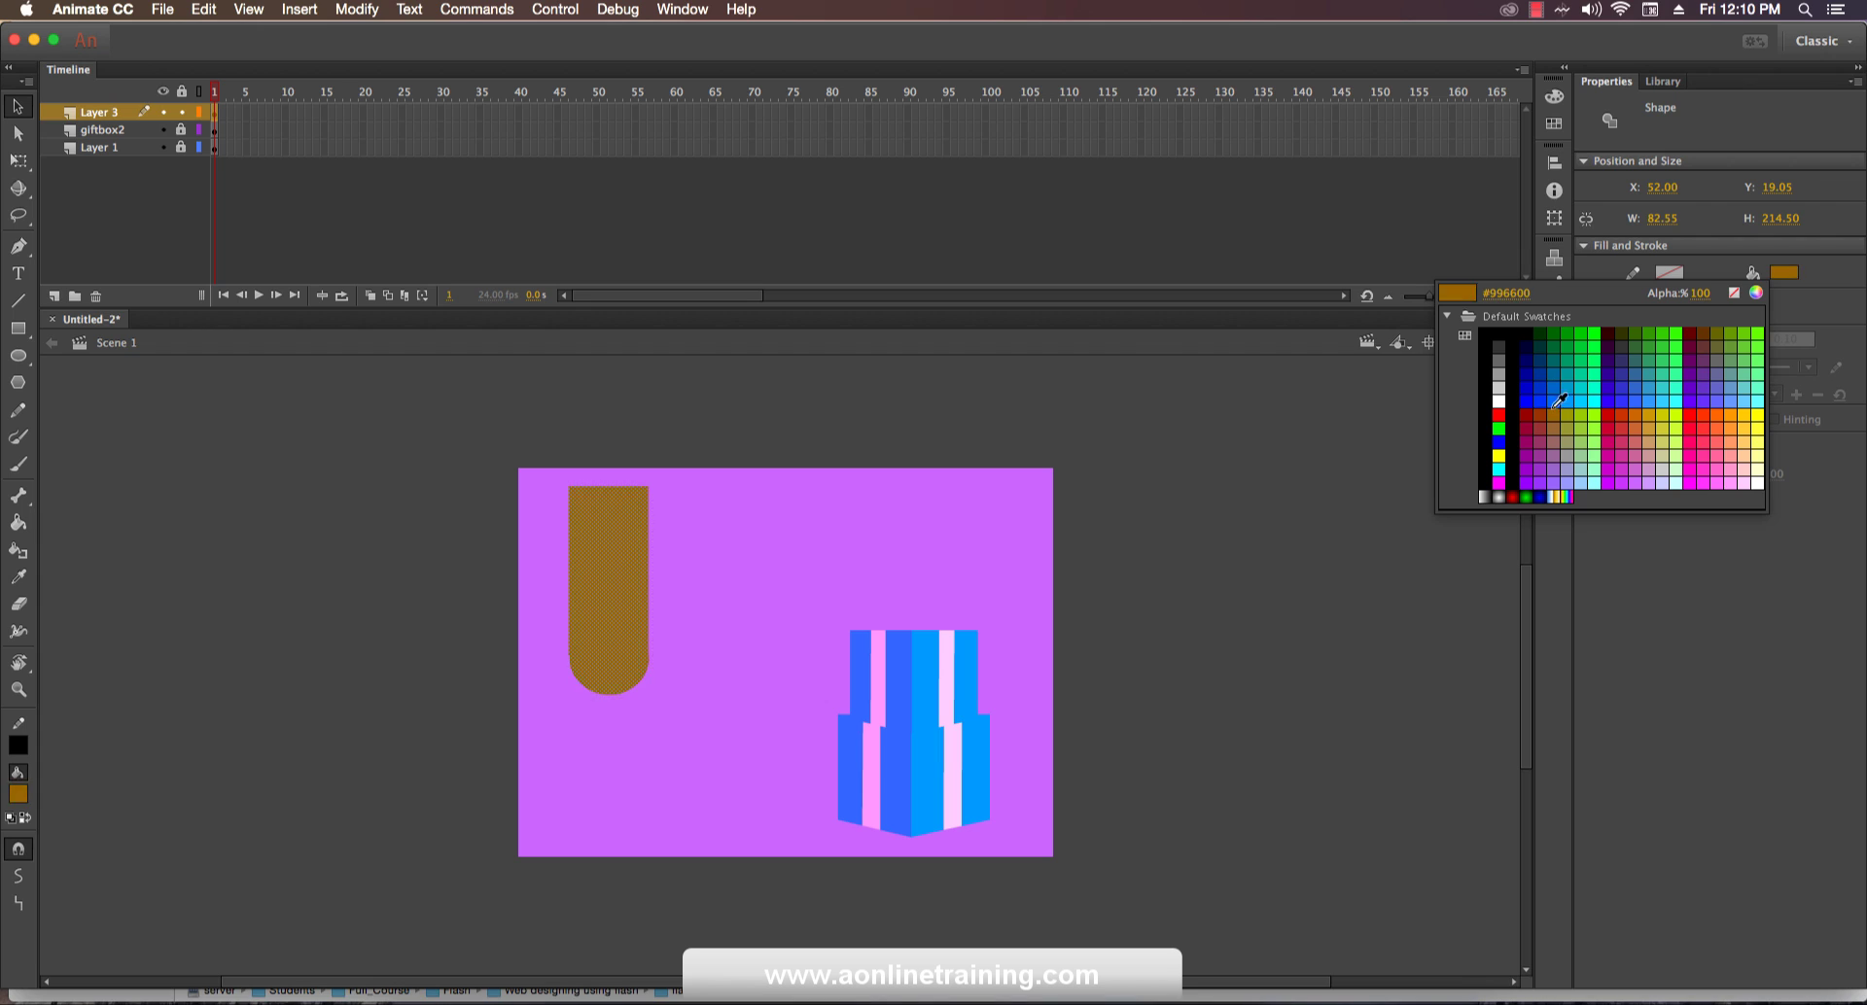
click(1630, 415)
Move the rounded strip to the stage's upper left corner and scale it down to about 57 × 147 px.
drag(630, 575, 580, 557)
key(q)
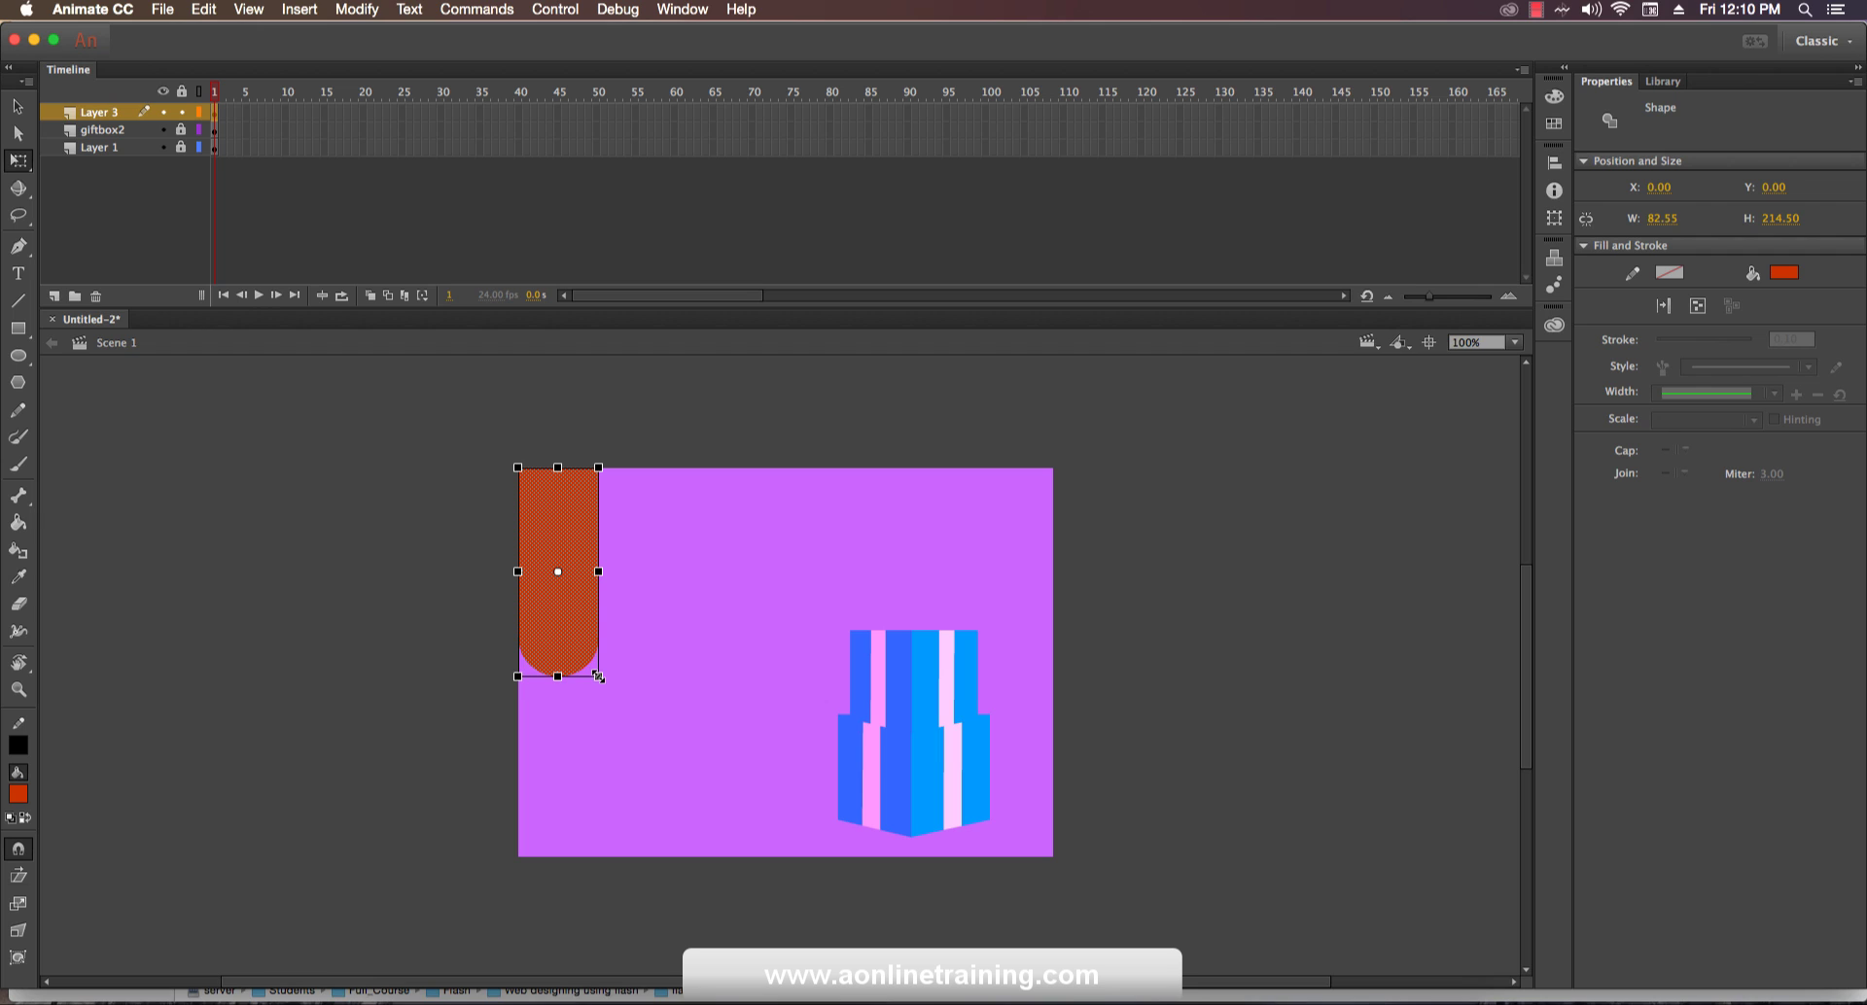
drag(598, 676, 585, 643)
click(615, 623)
Realign the scaled strip with the stage's upper left corner at X 0, Y 0.
click(572, 618)
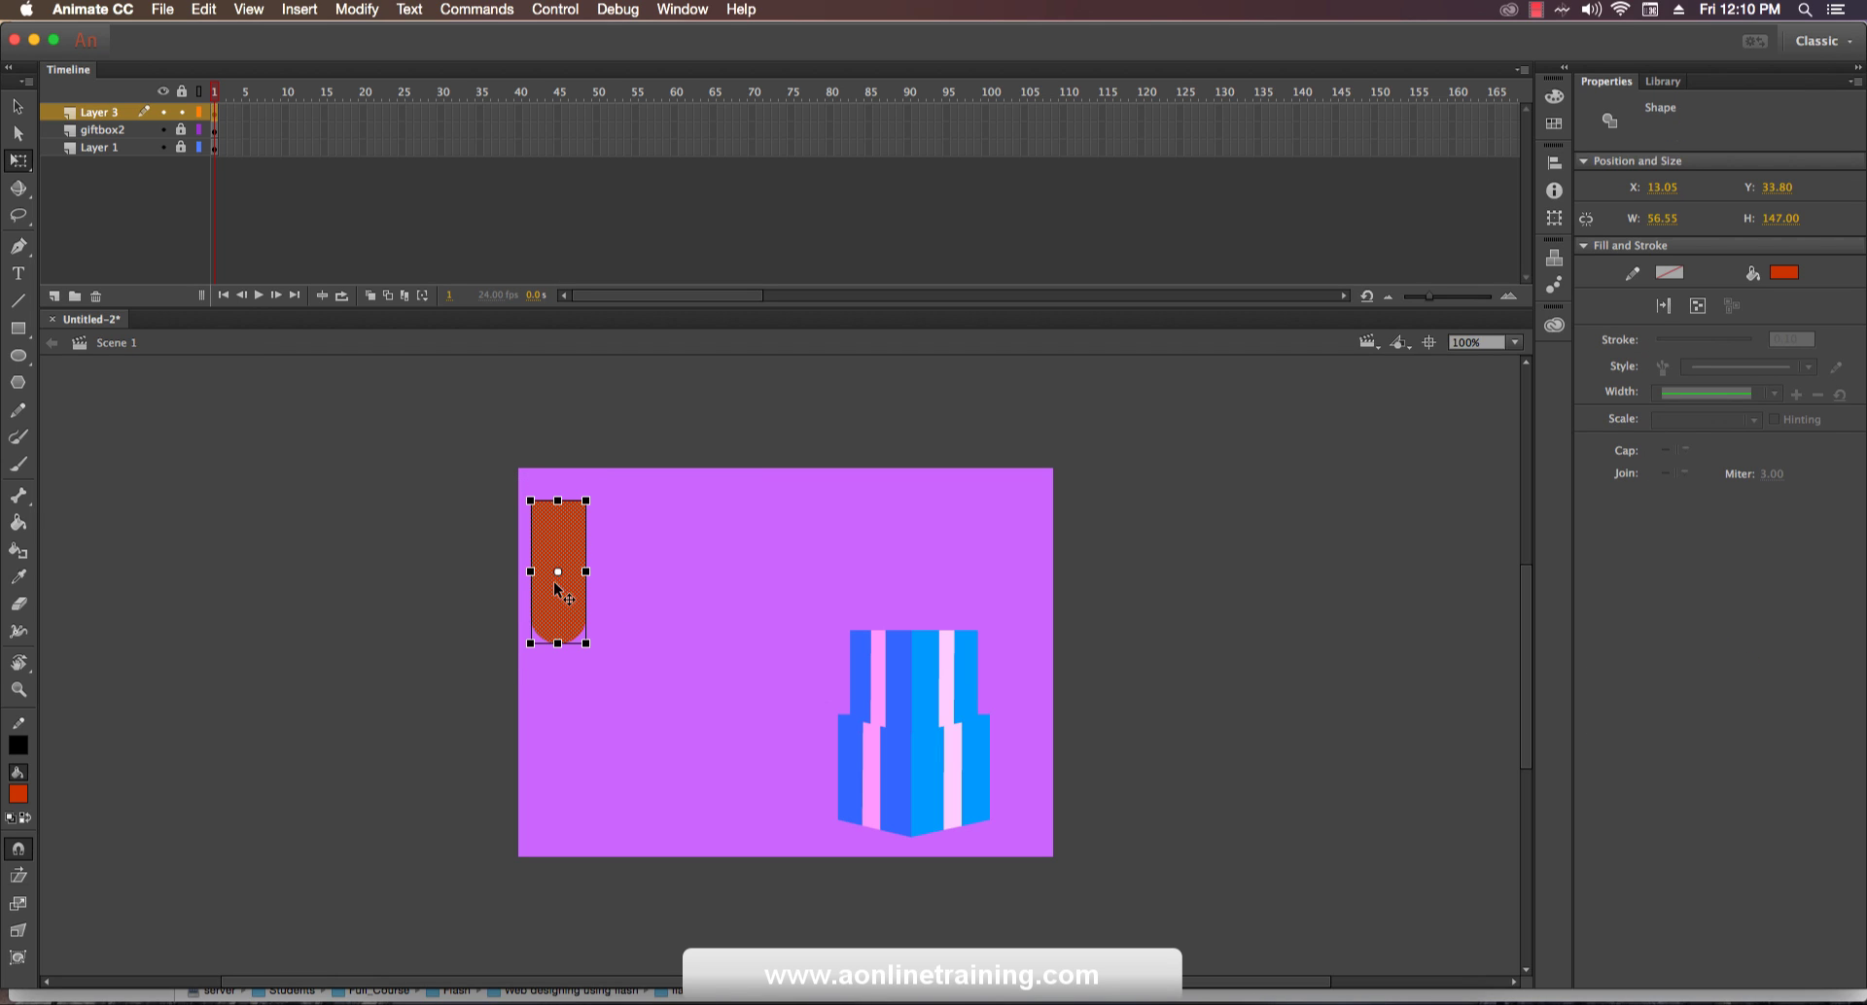
drag(558, 617, 542, 573)
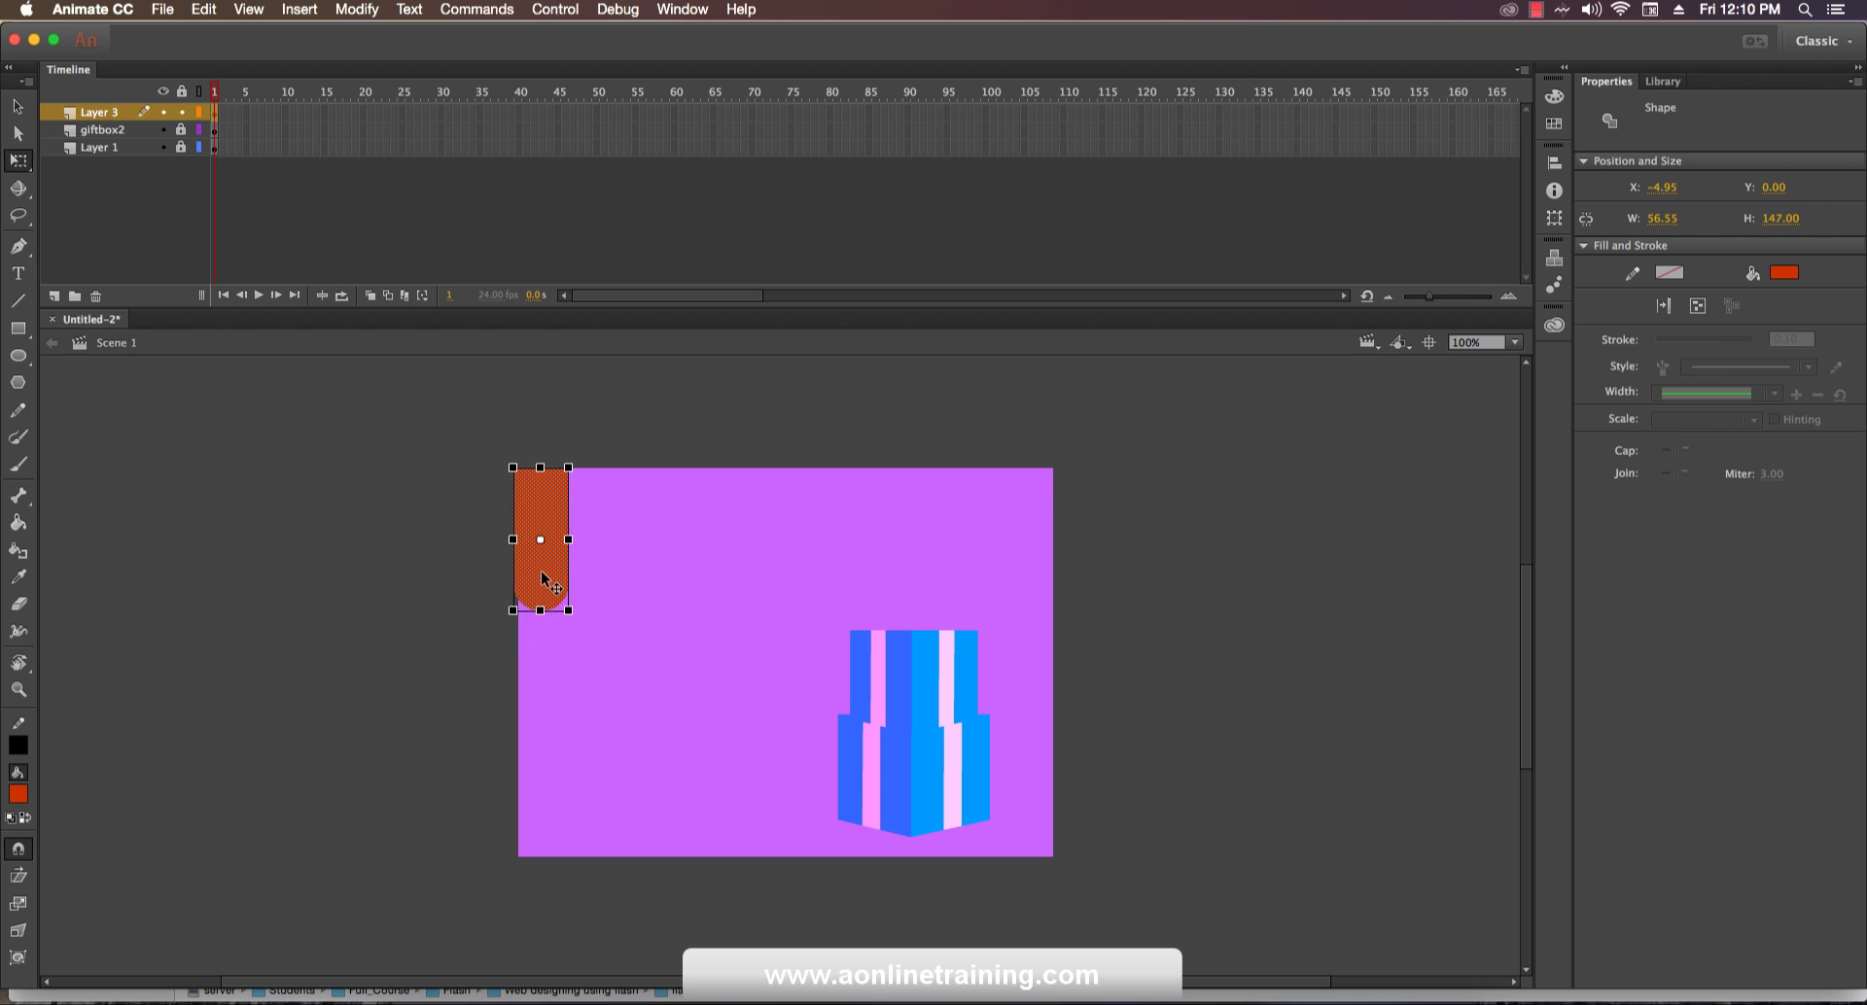
click(658, 603)
drag(473, 461, 558, 597)
click(612, 596)
Duplicate the orange-red strip beside the original at X 52, Y 0.
click(544, 573)
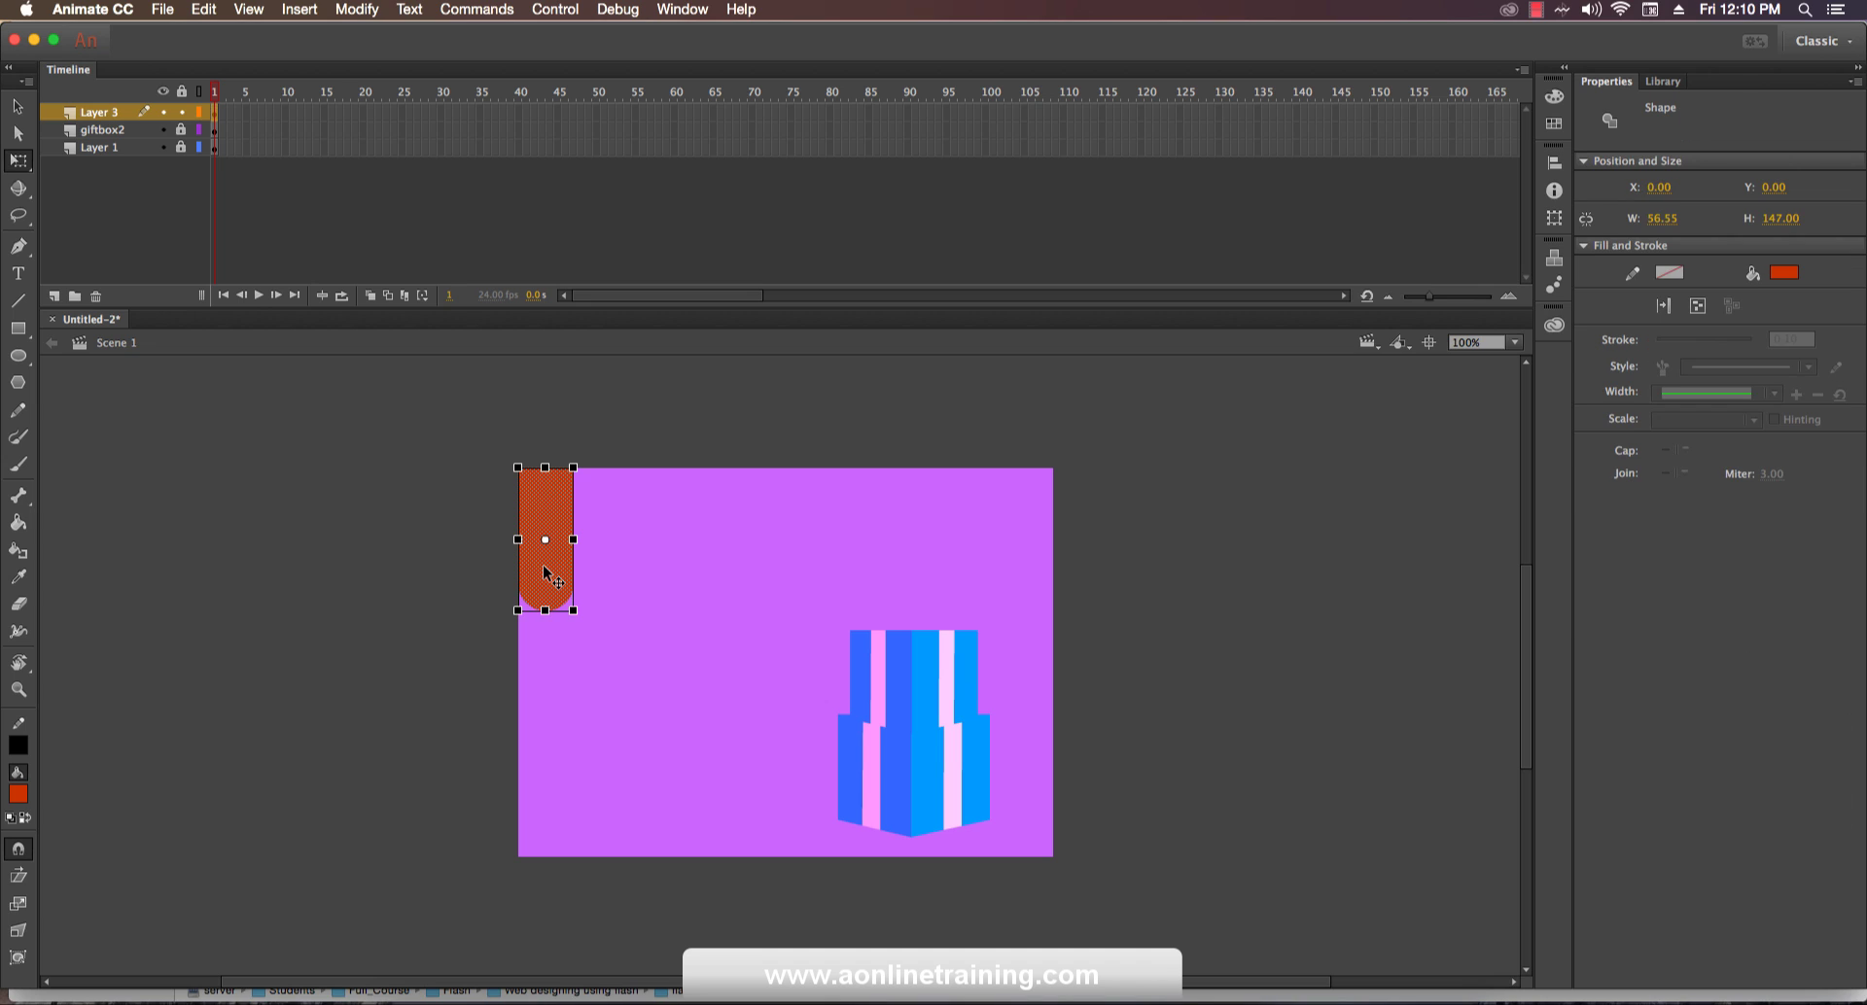
drag(543, 568, 598, 582)
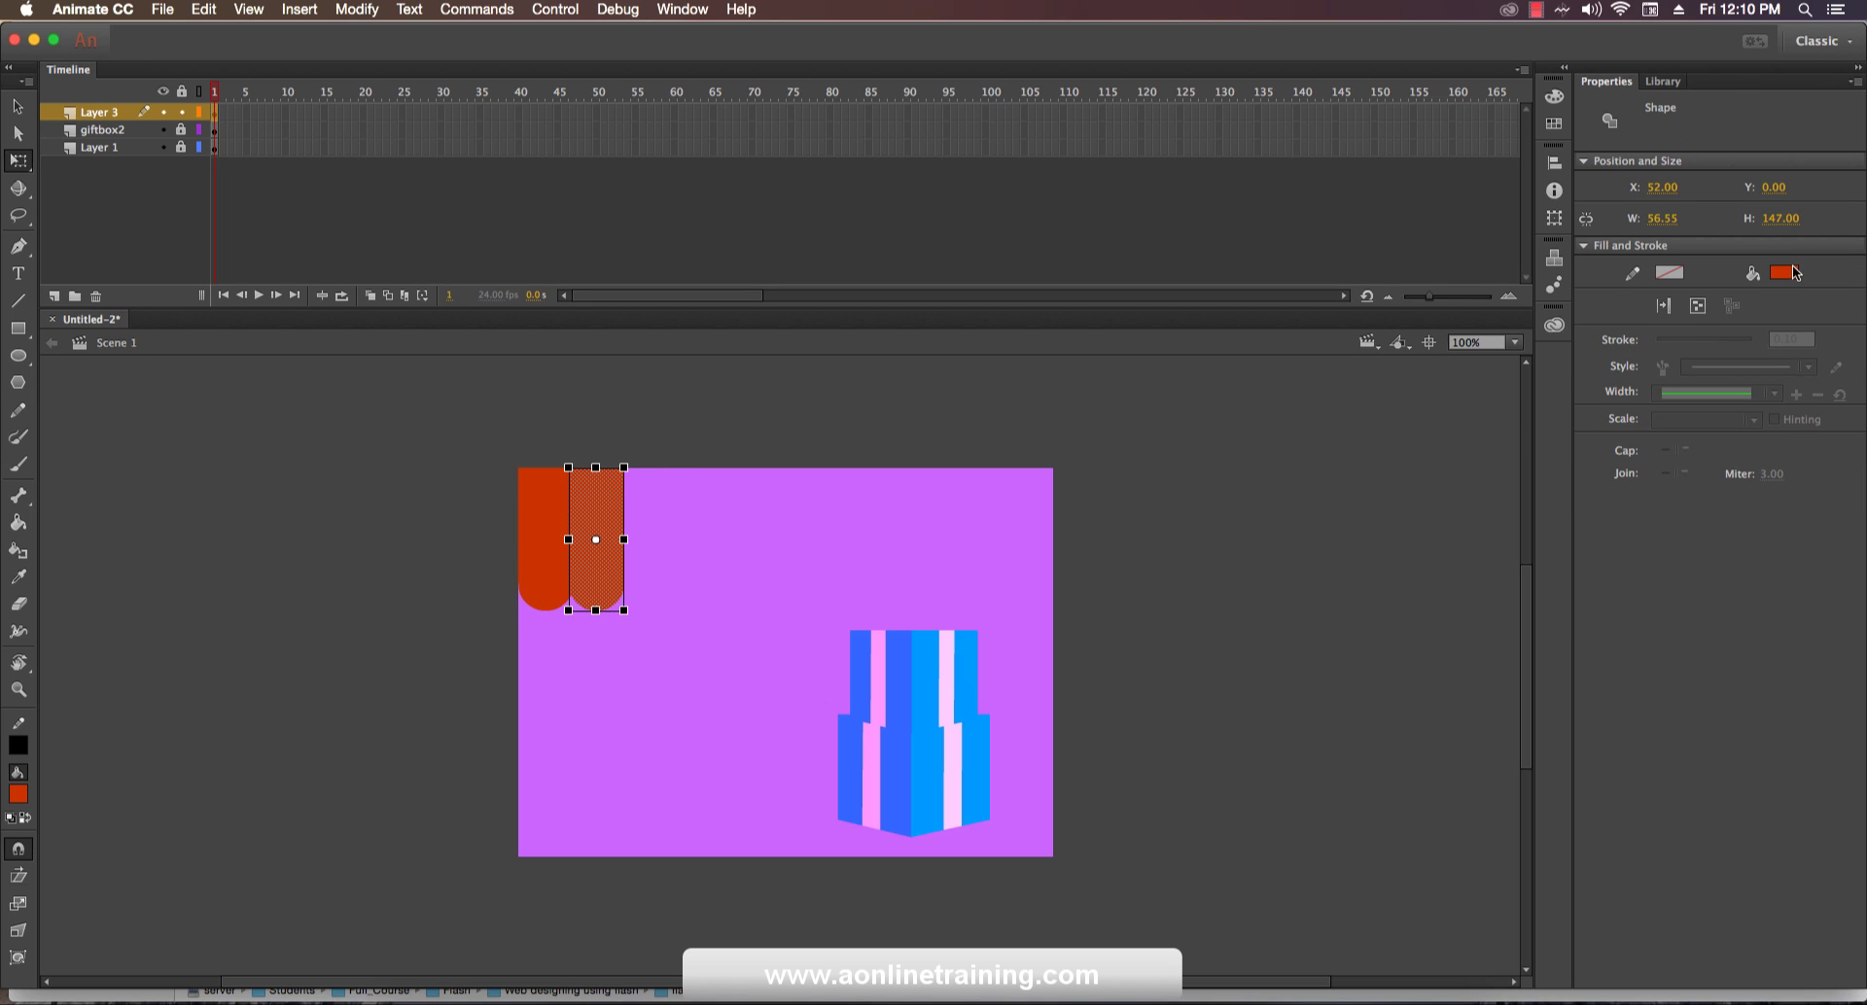
Recolor the second strip lighter orange and place a third copy beside it at X 108.55, Y 0, filled with #FF9900.
click(1784, 272)
click(1723, 422)
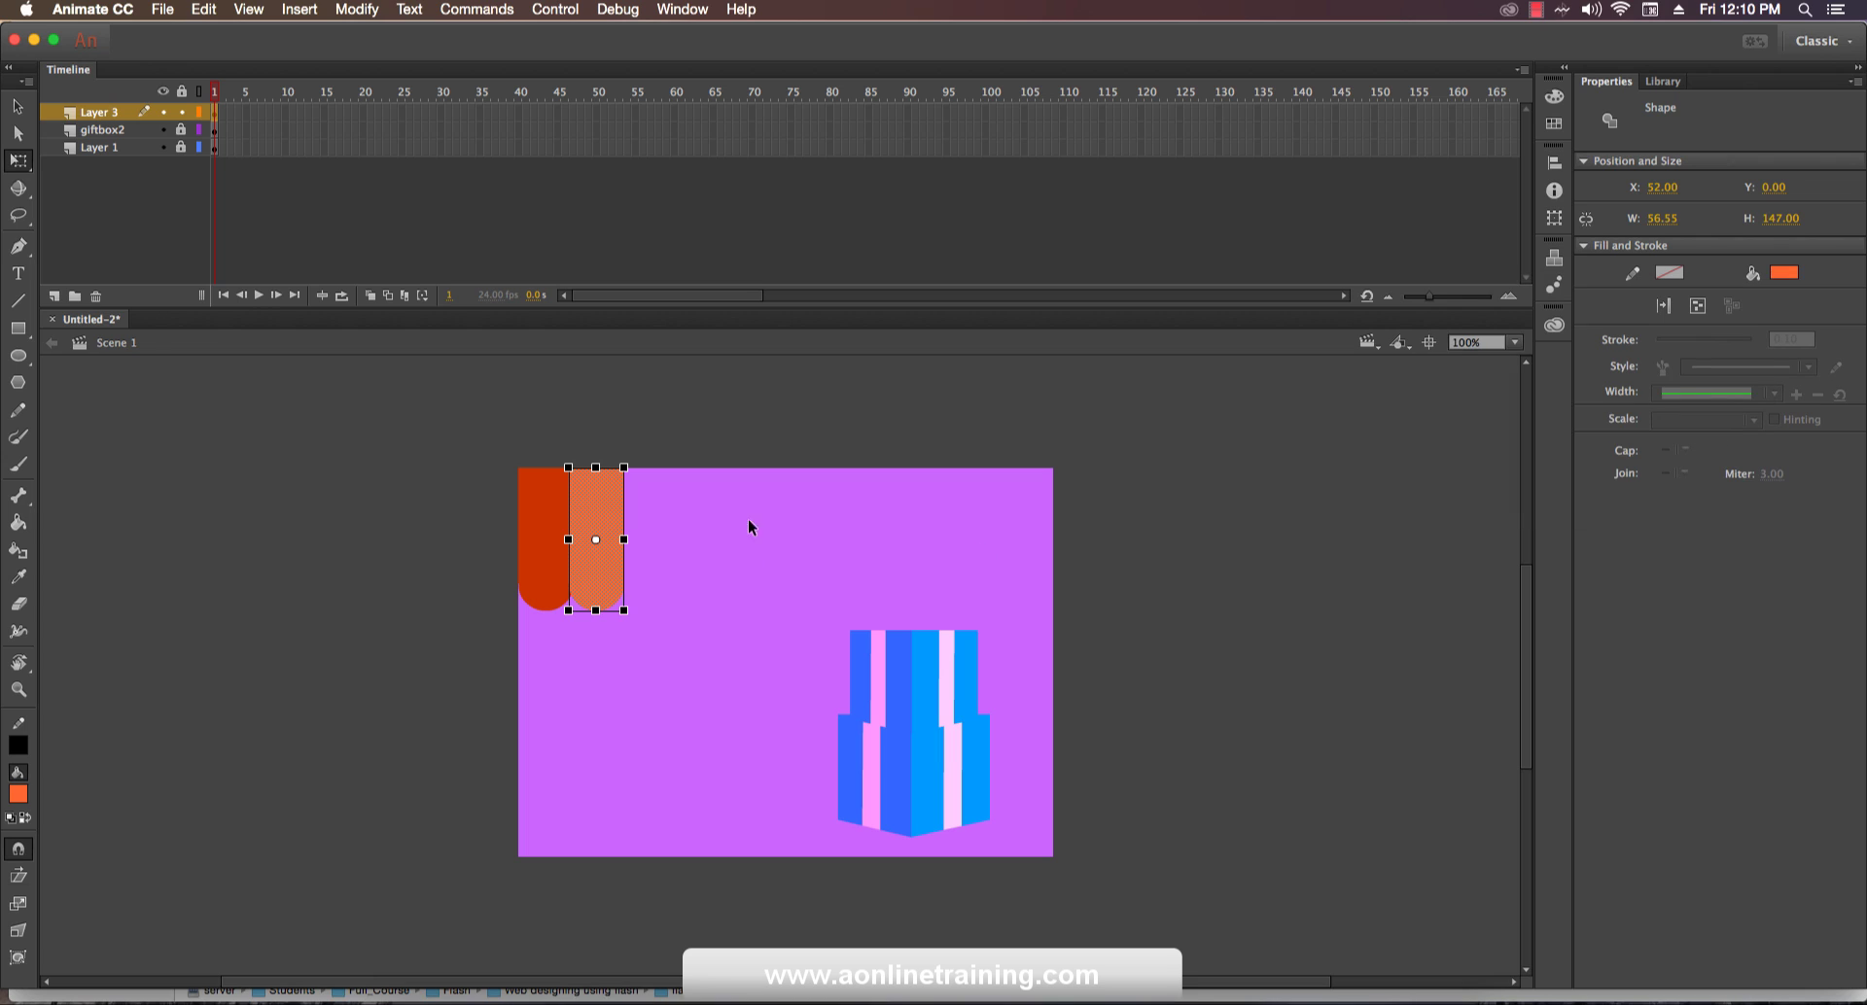
drag(593, 583, 647, 588)
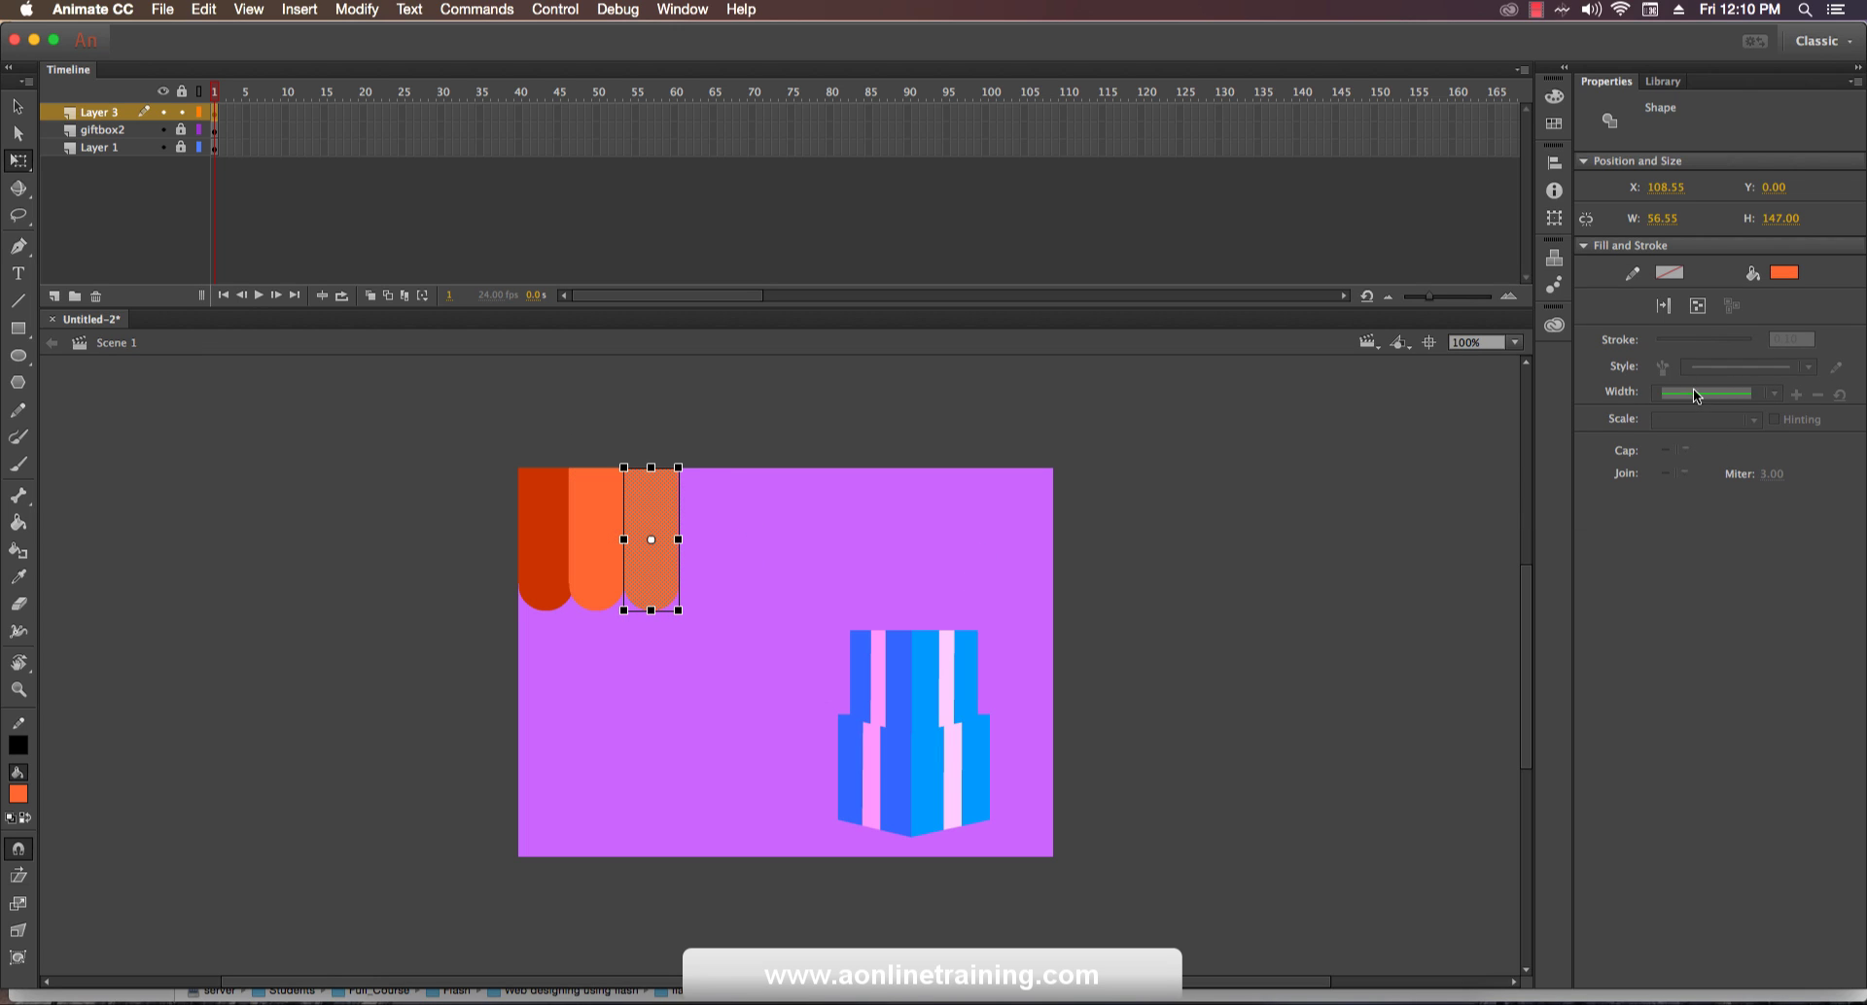
click(1781, 278)
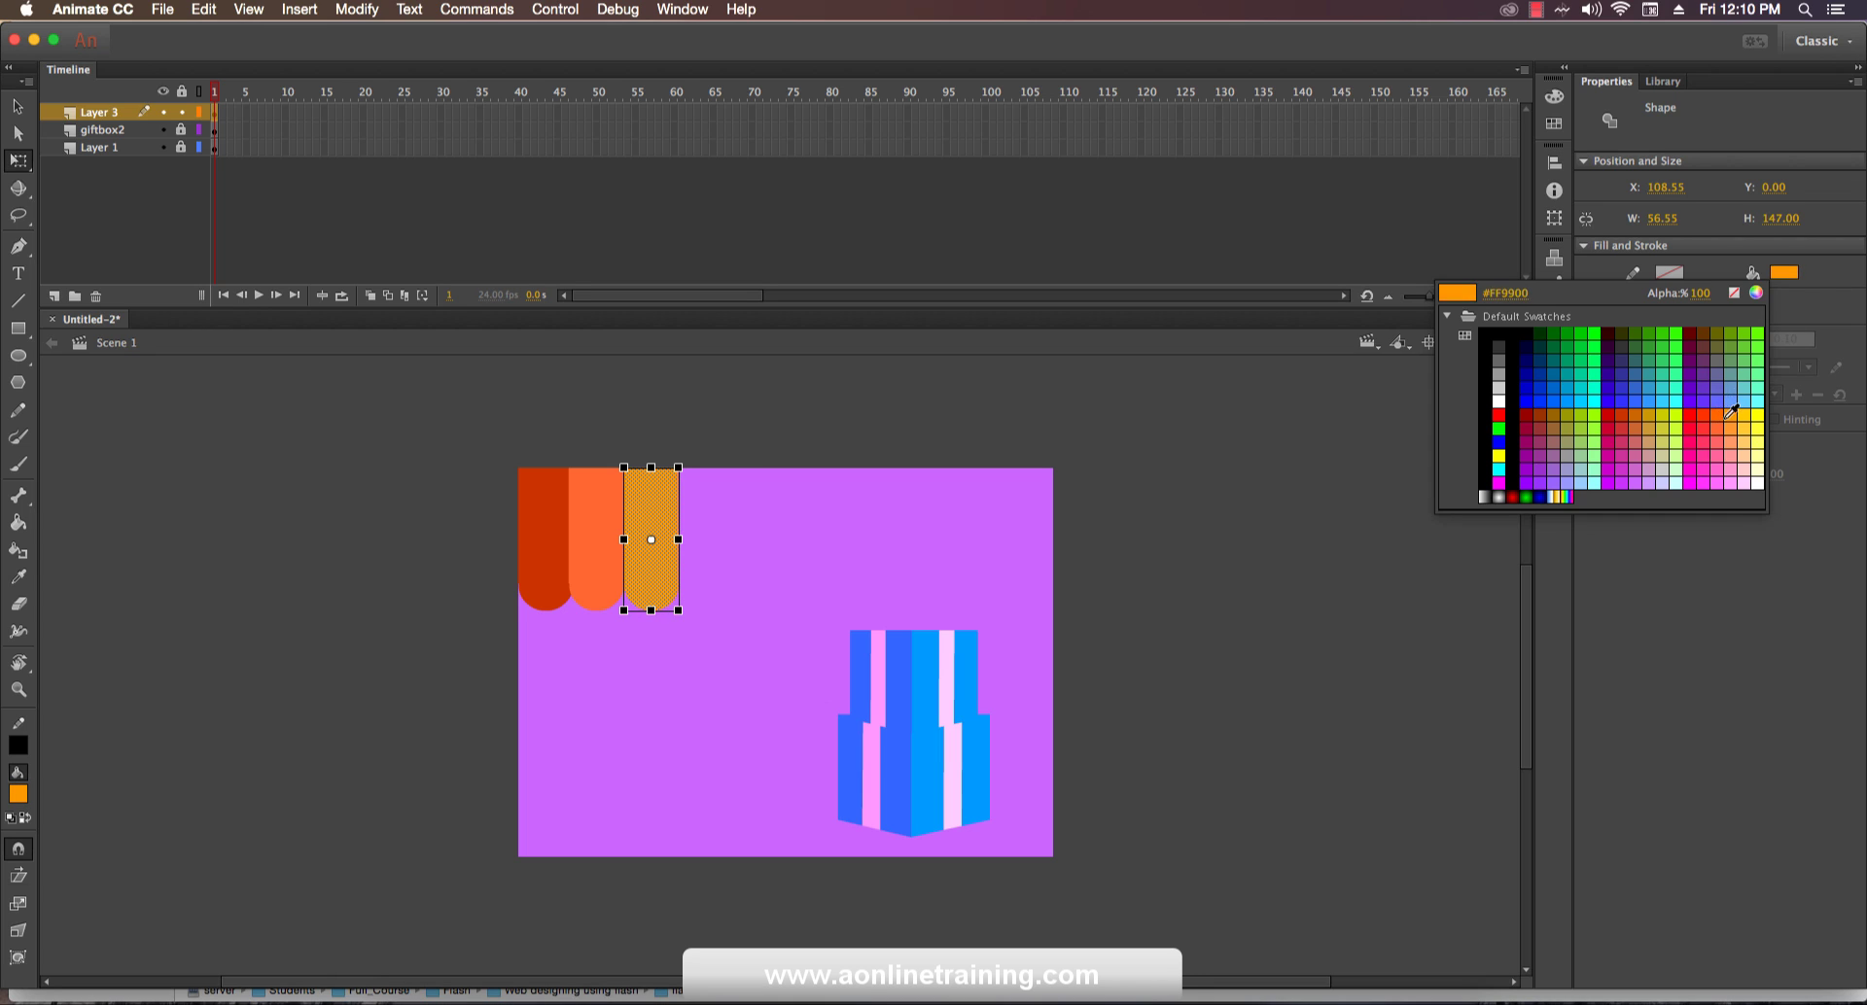
click(1726, 414)
click(725, 440)
Duplicate the set of three colored strips twice along the stage's upper edge, placing the last copy at X 315, Y 0.
drag(716, 420, 492, 632)
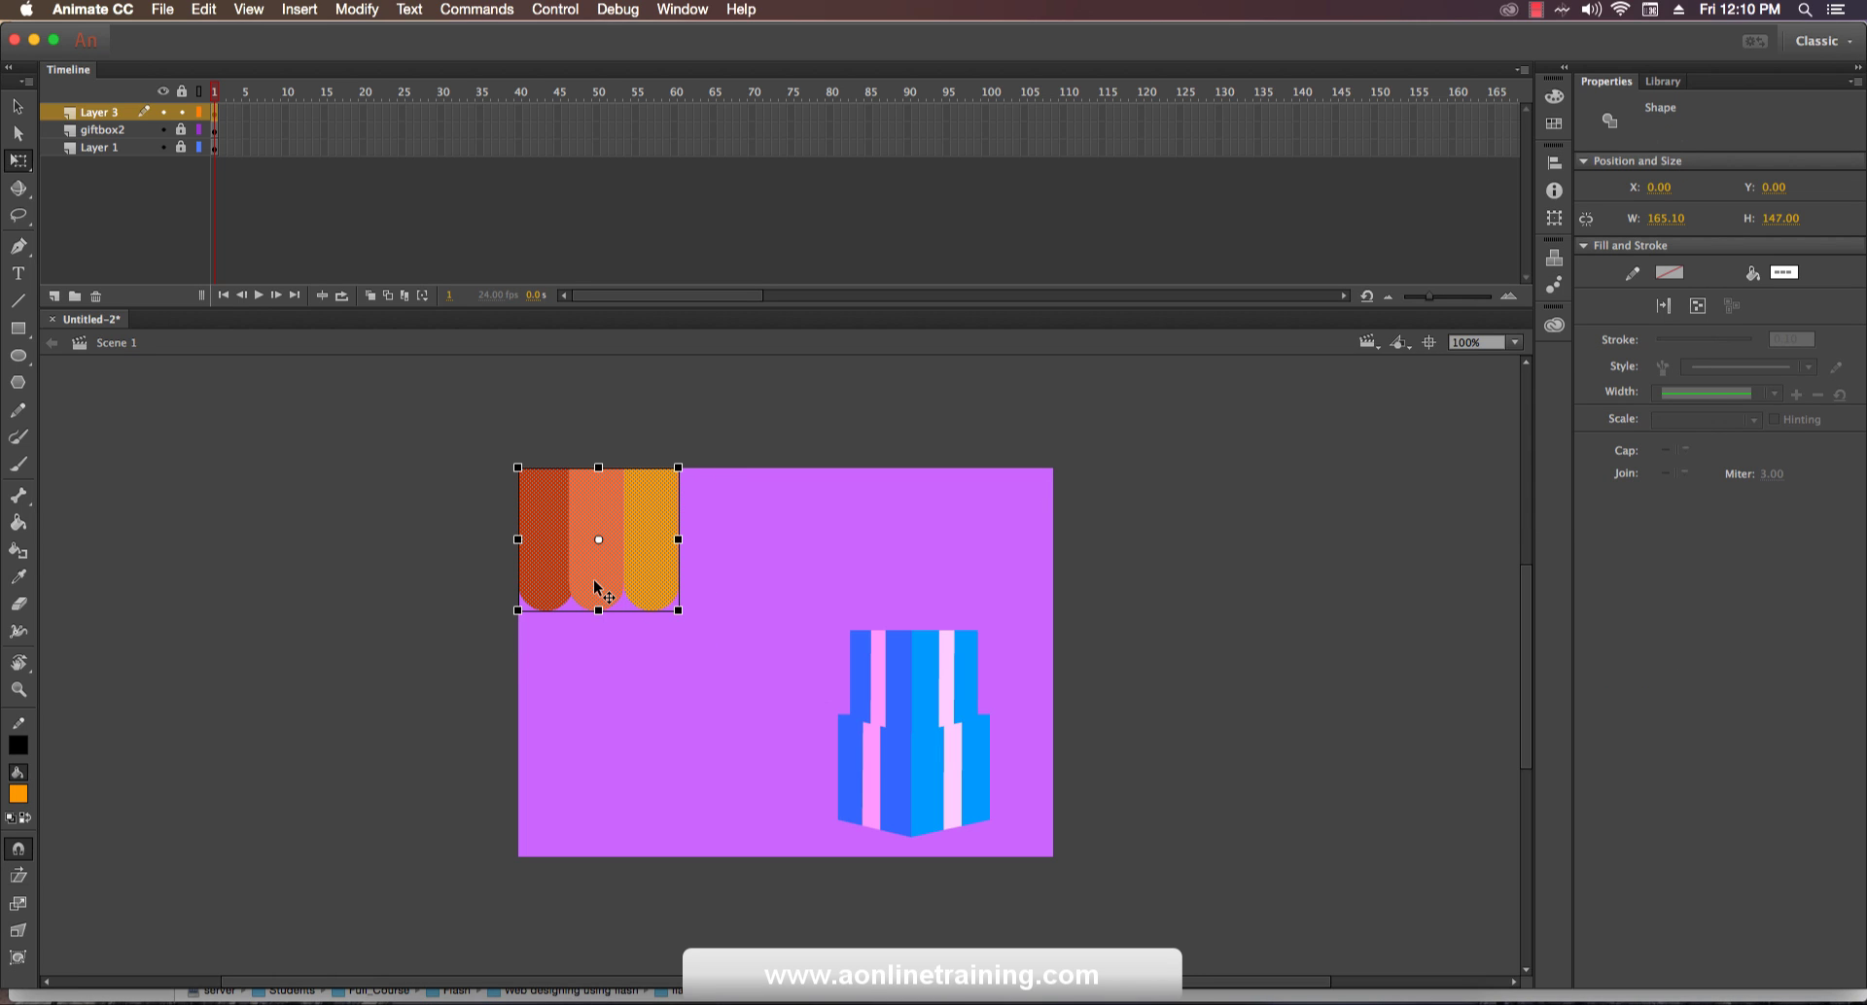
drag(598, 588, 858, 572)
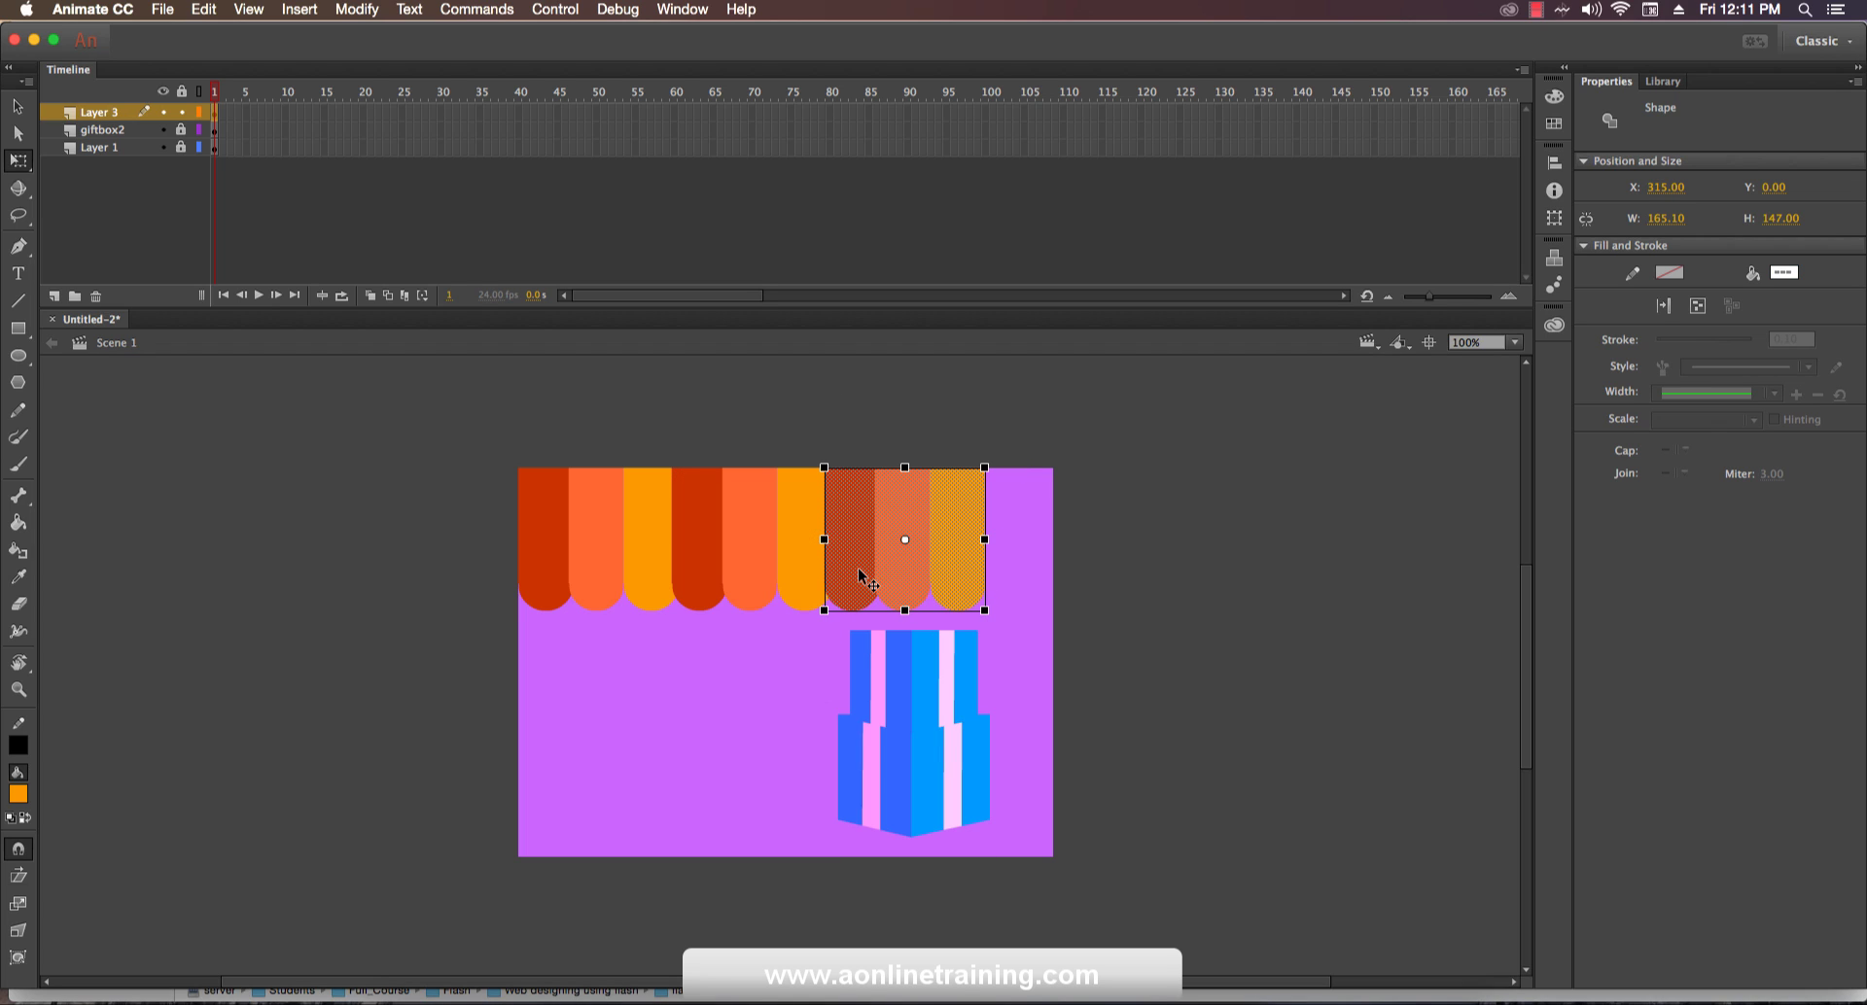
click(1109, 557)
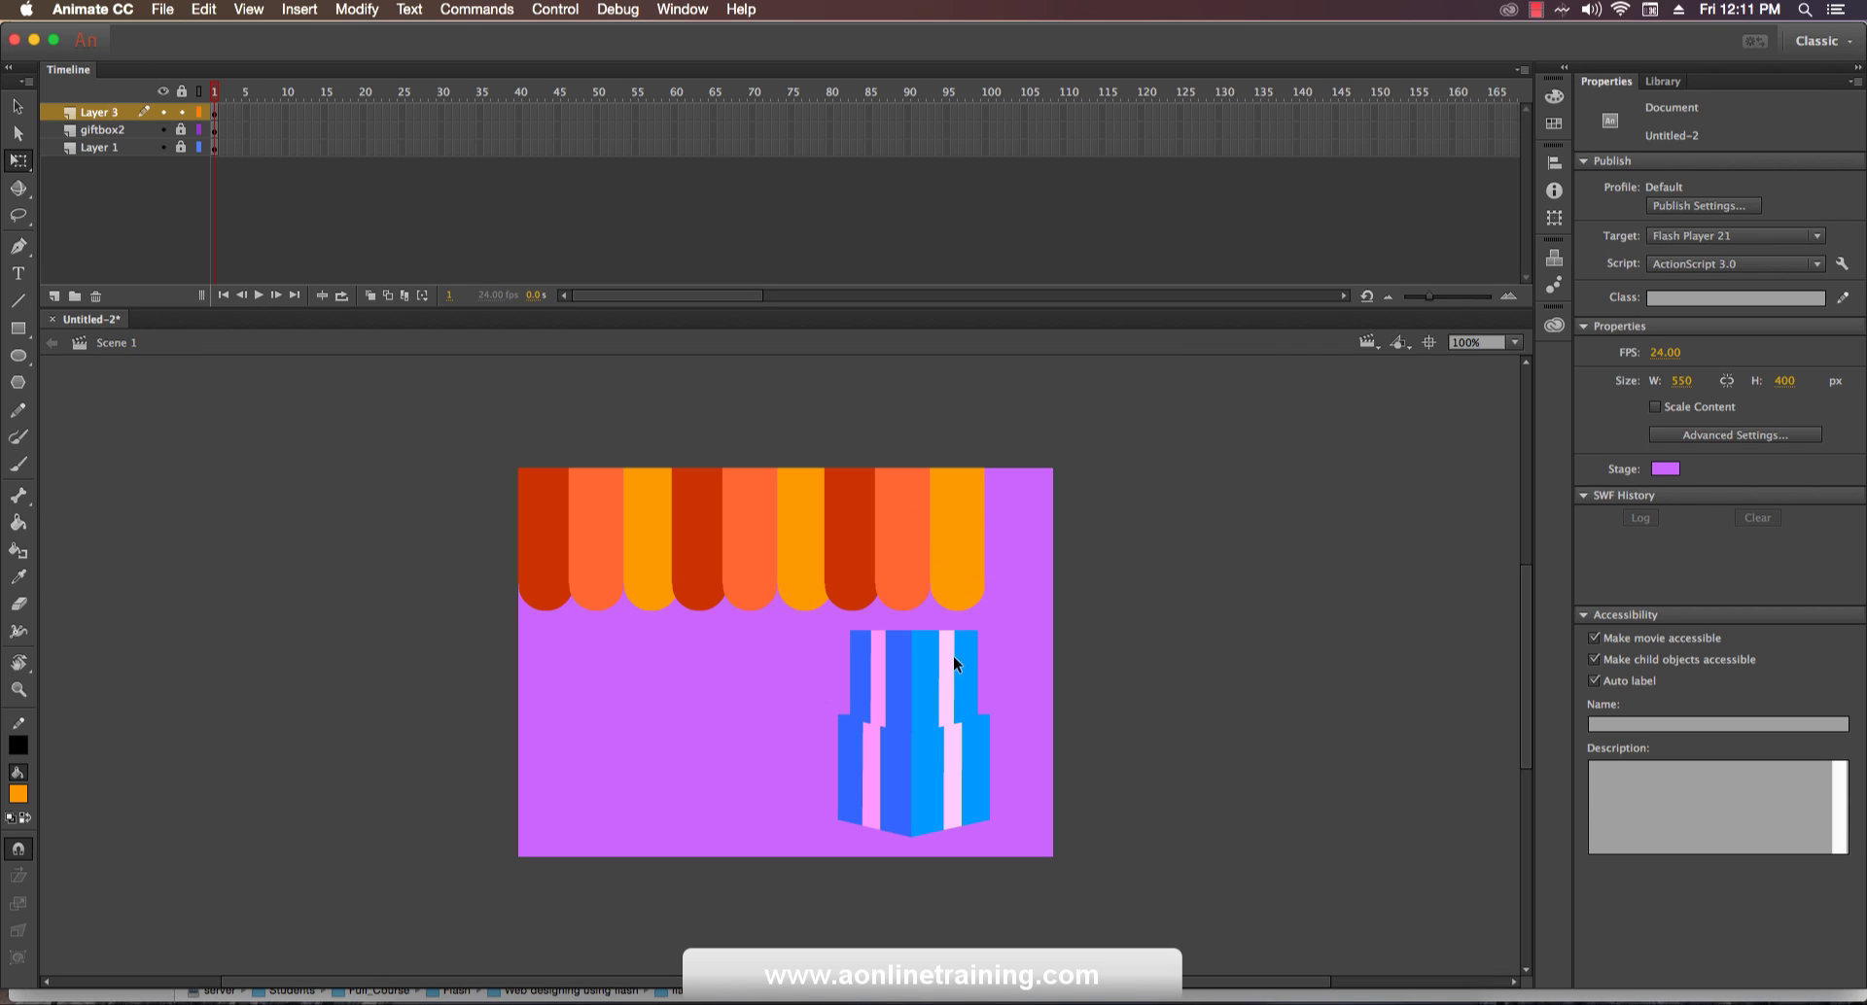
click(960, 539)
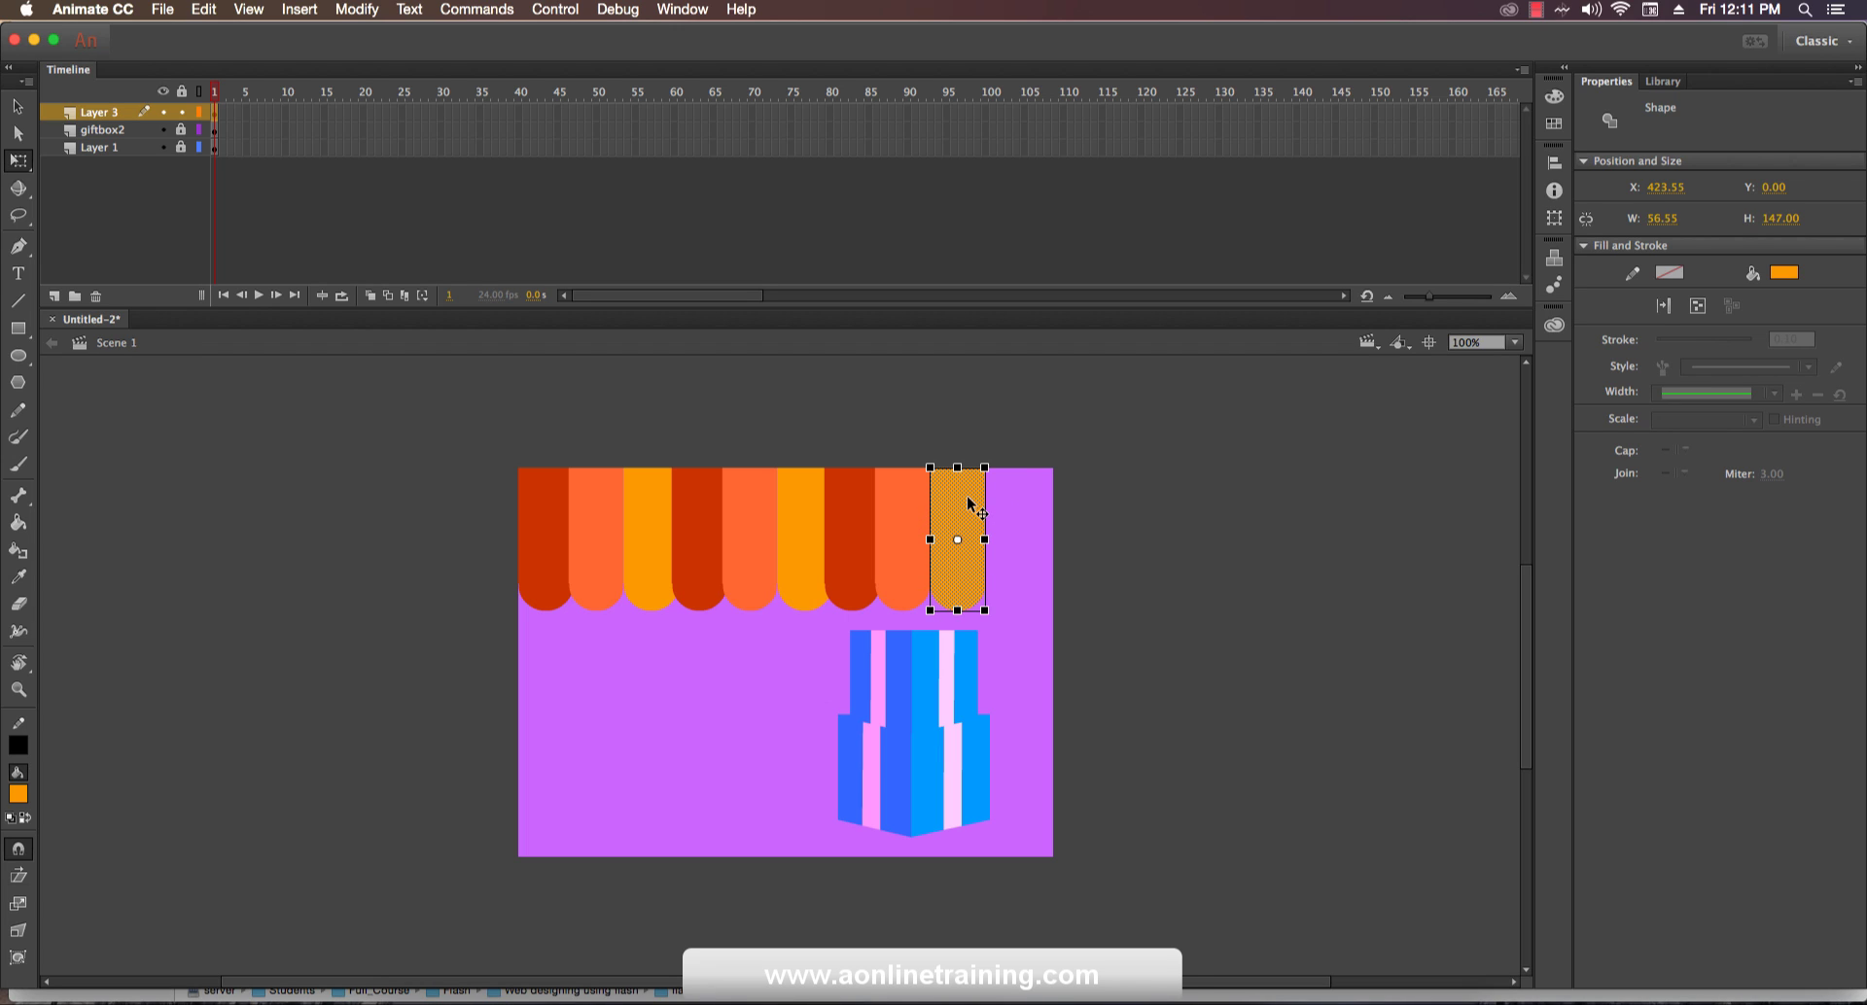
click(19, 332)
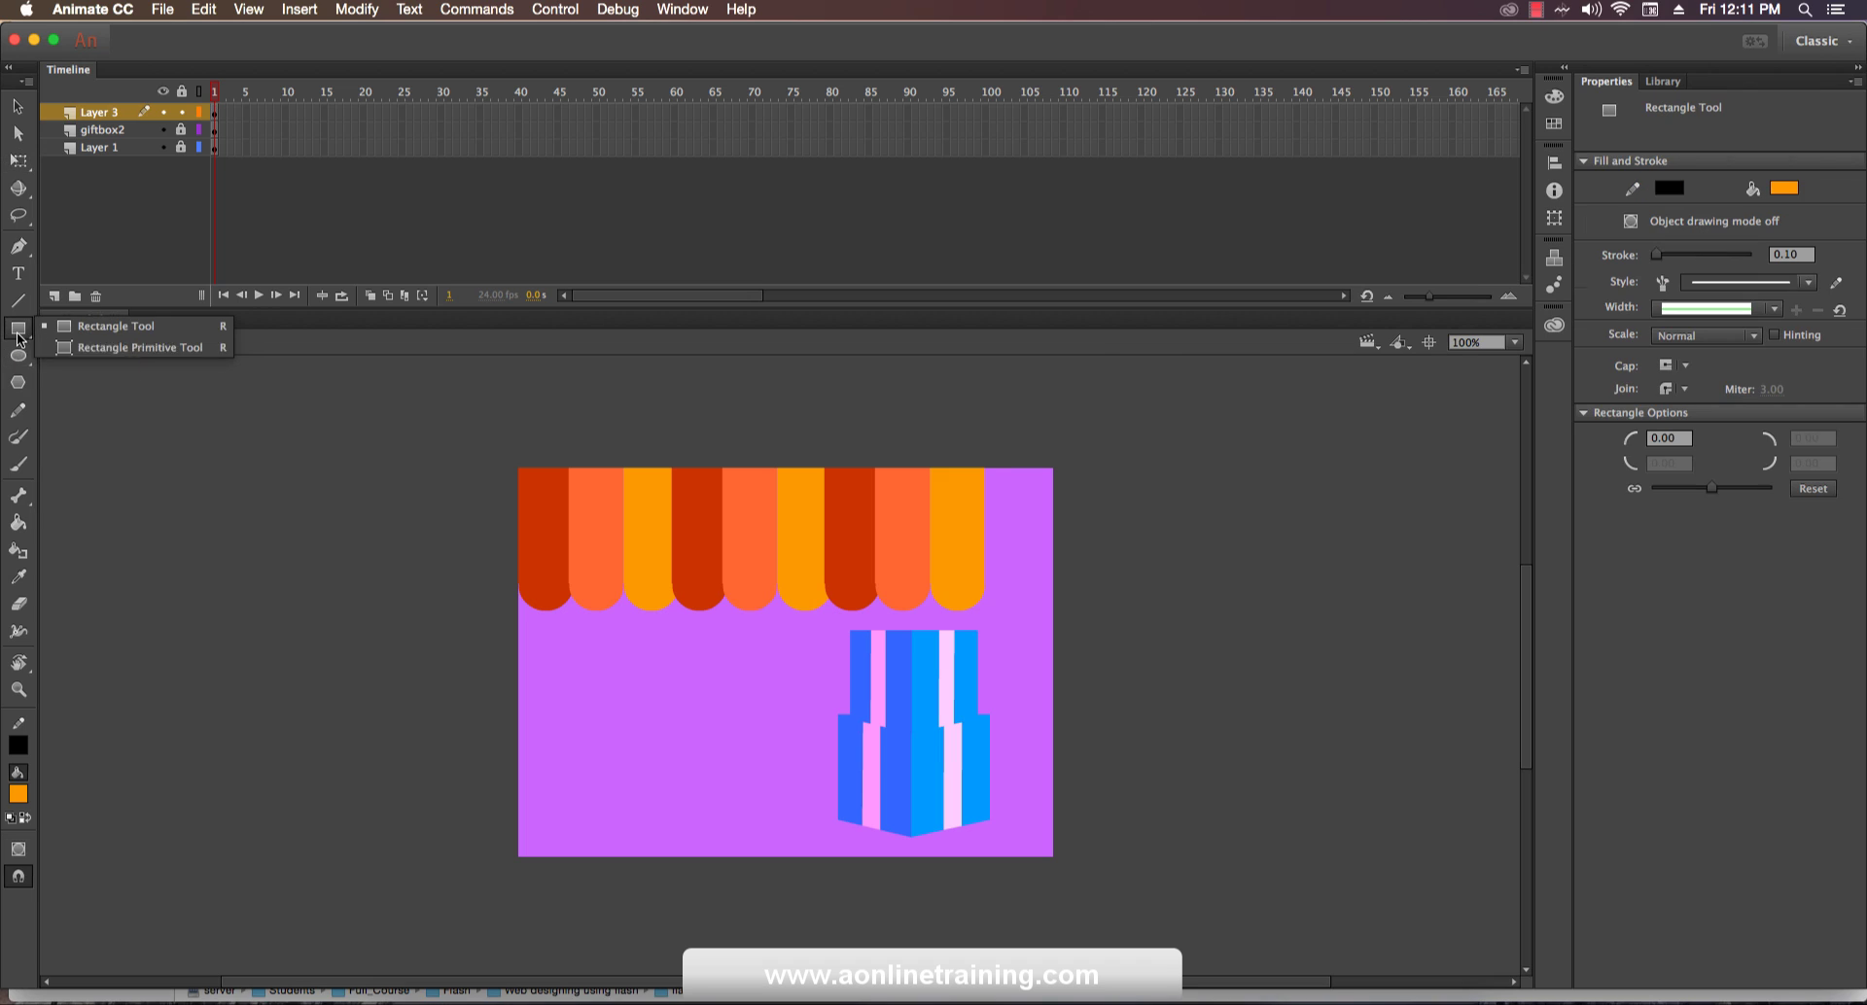
click(94, 350)
click(19, 328)
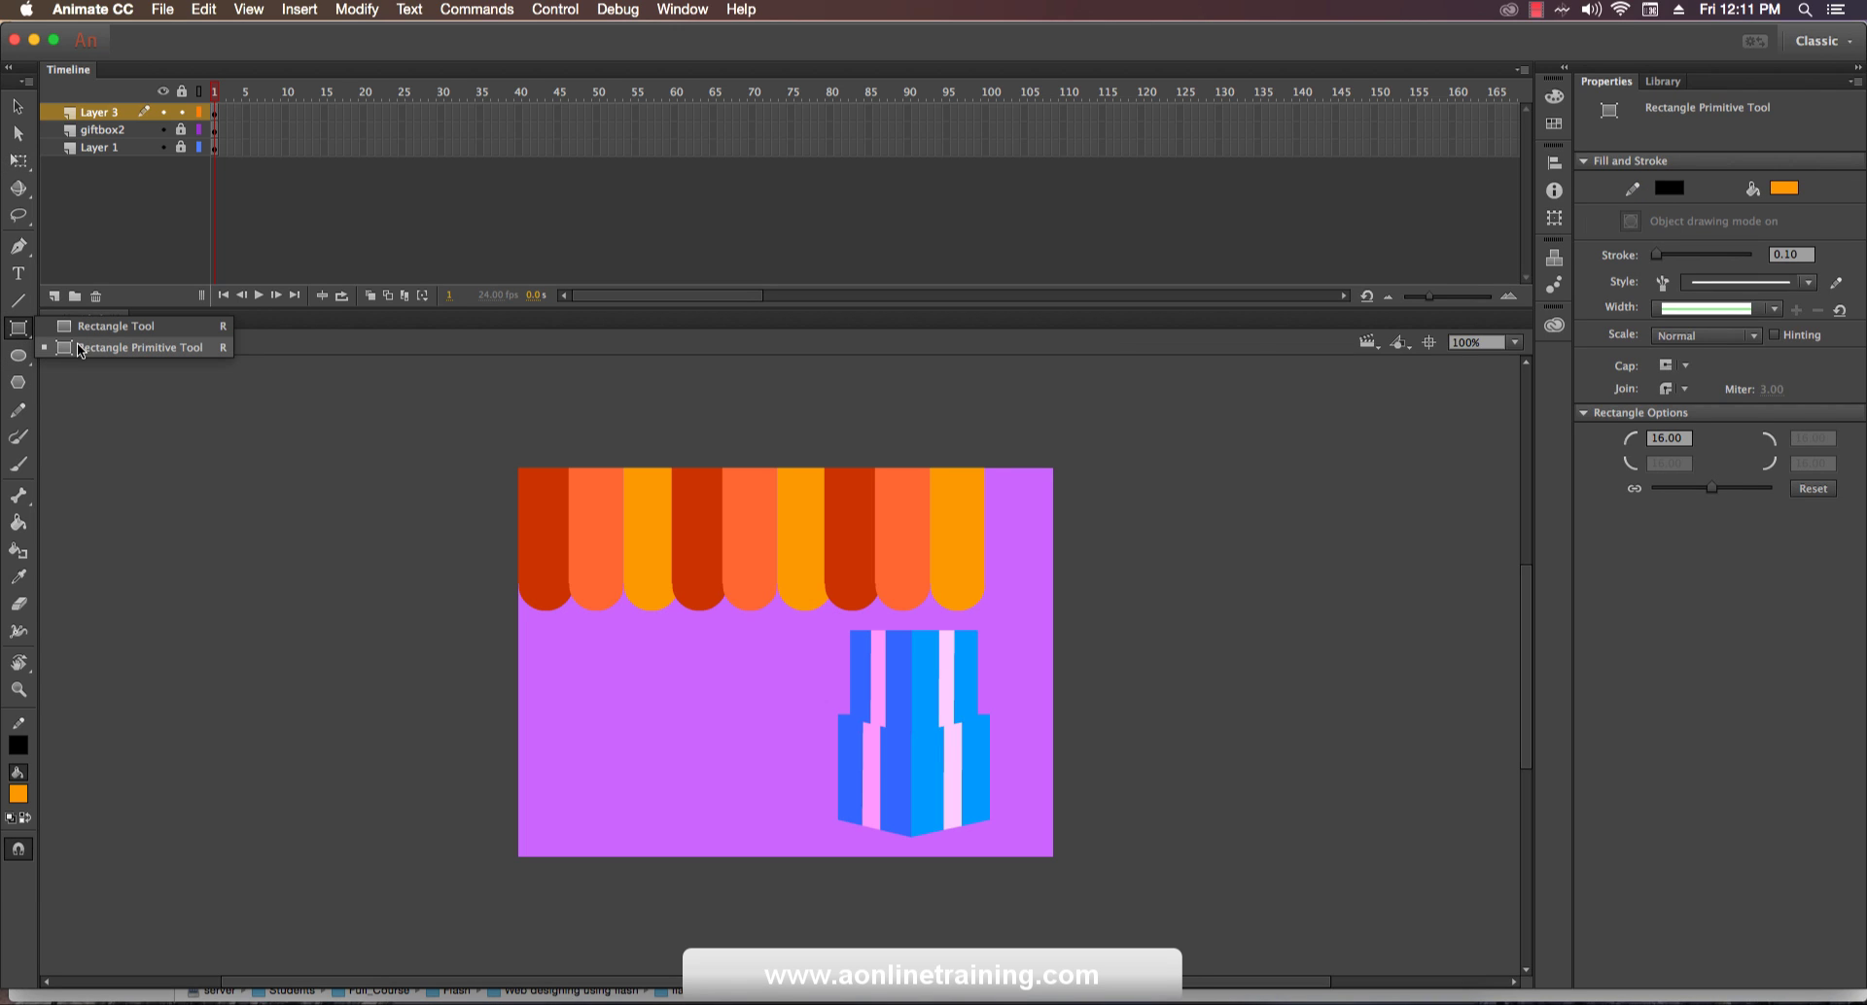
click(79, 350)
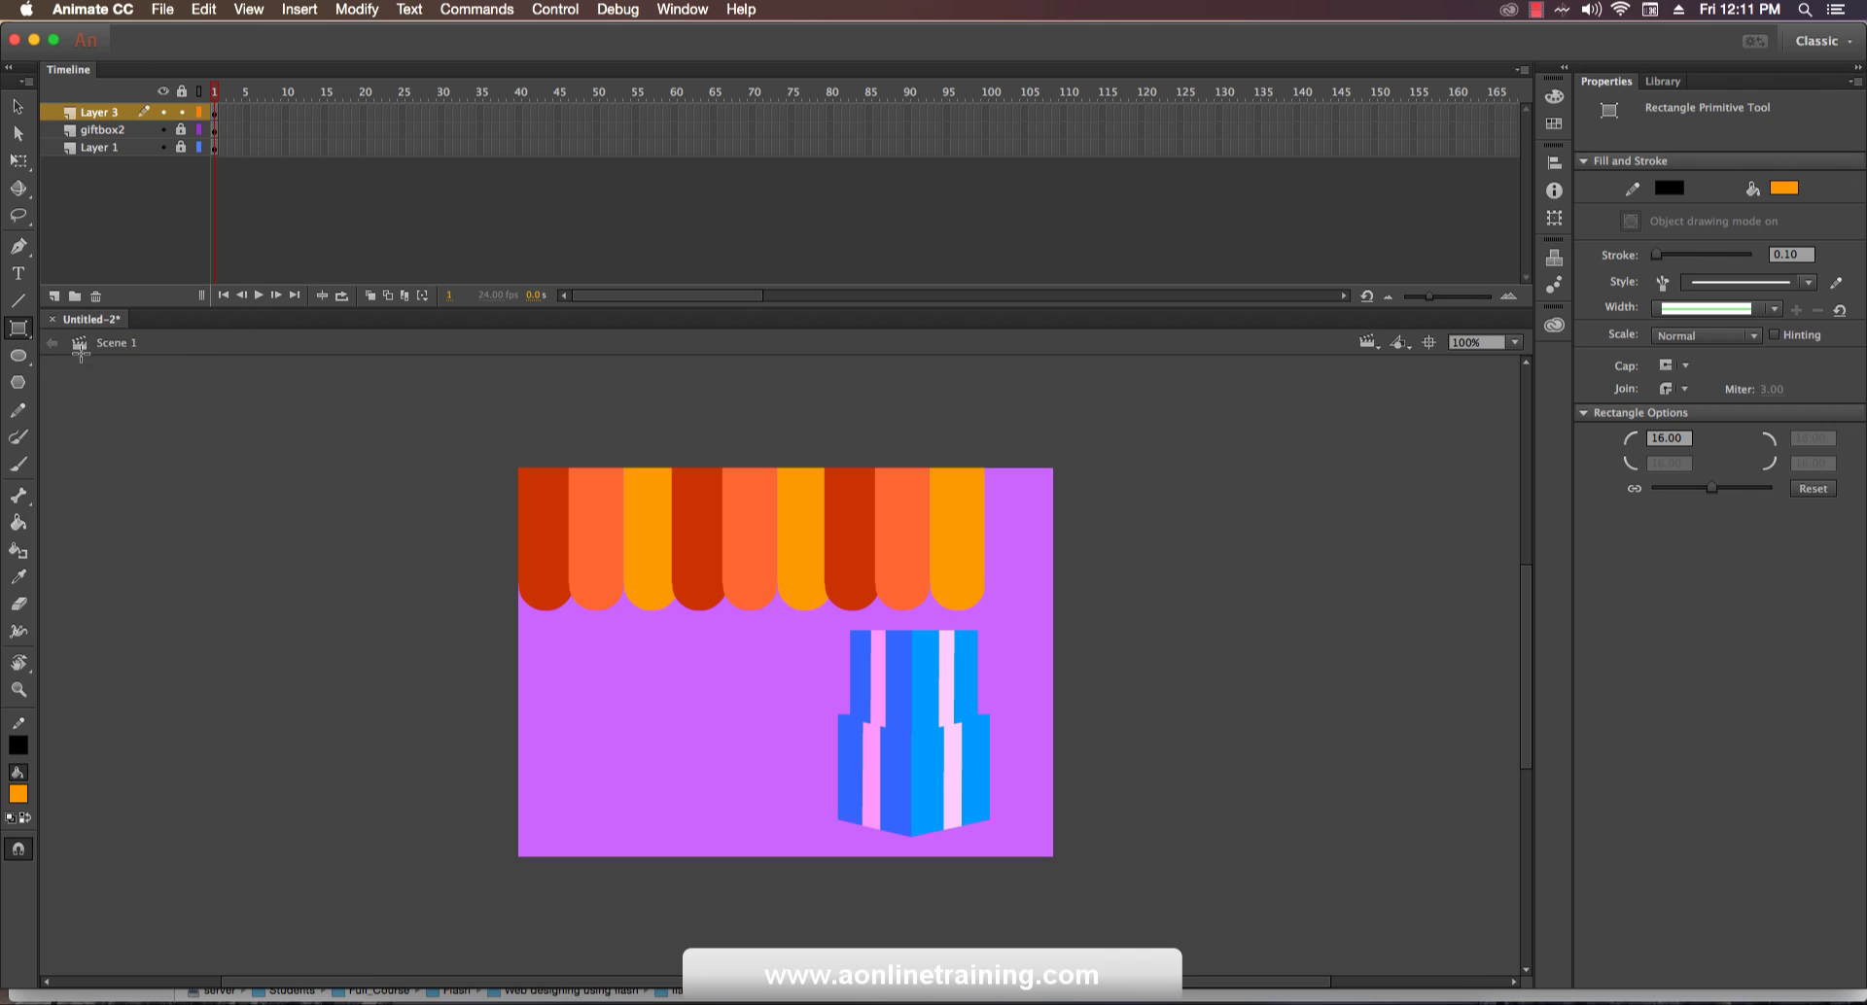
Duplicate the last lighter orange strip to the end of the row at X 480.10, Y 0.
click(19, 107)
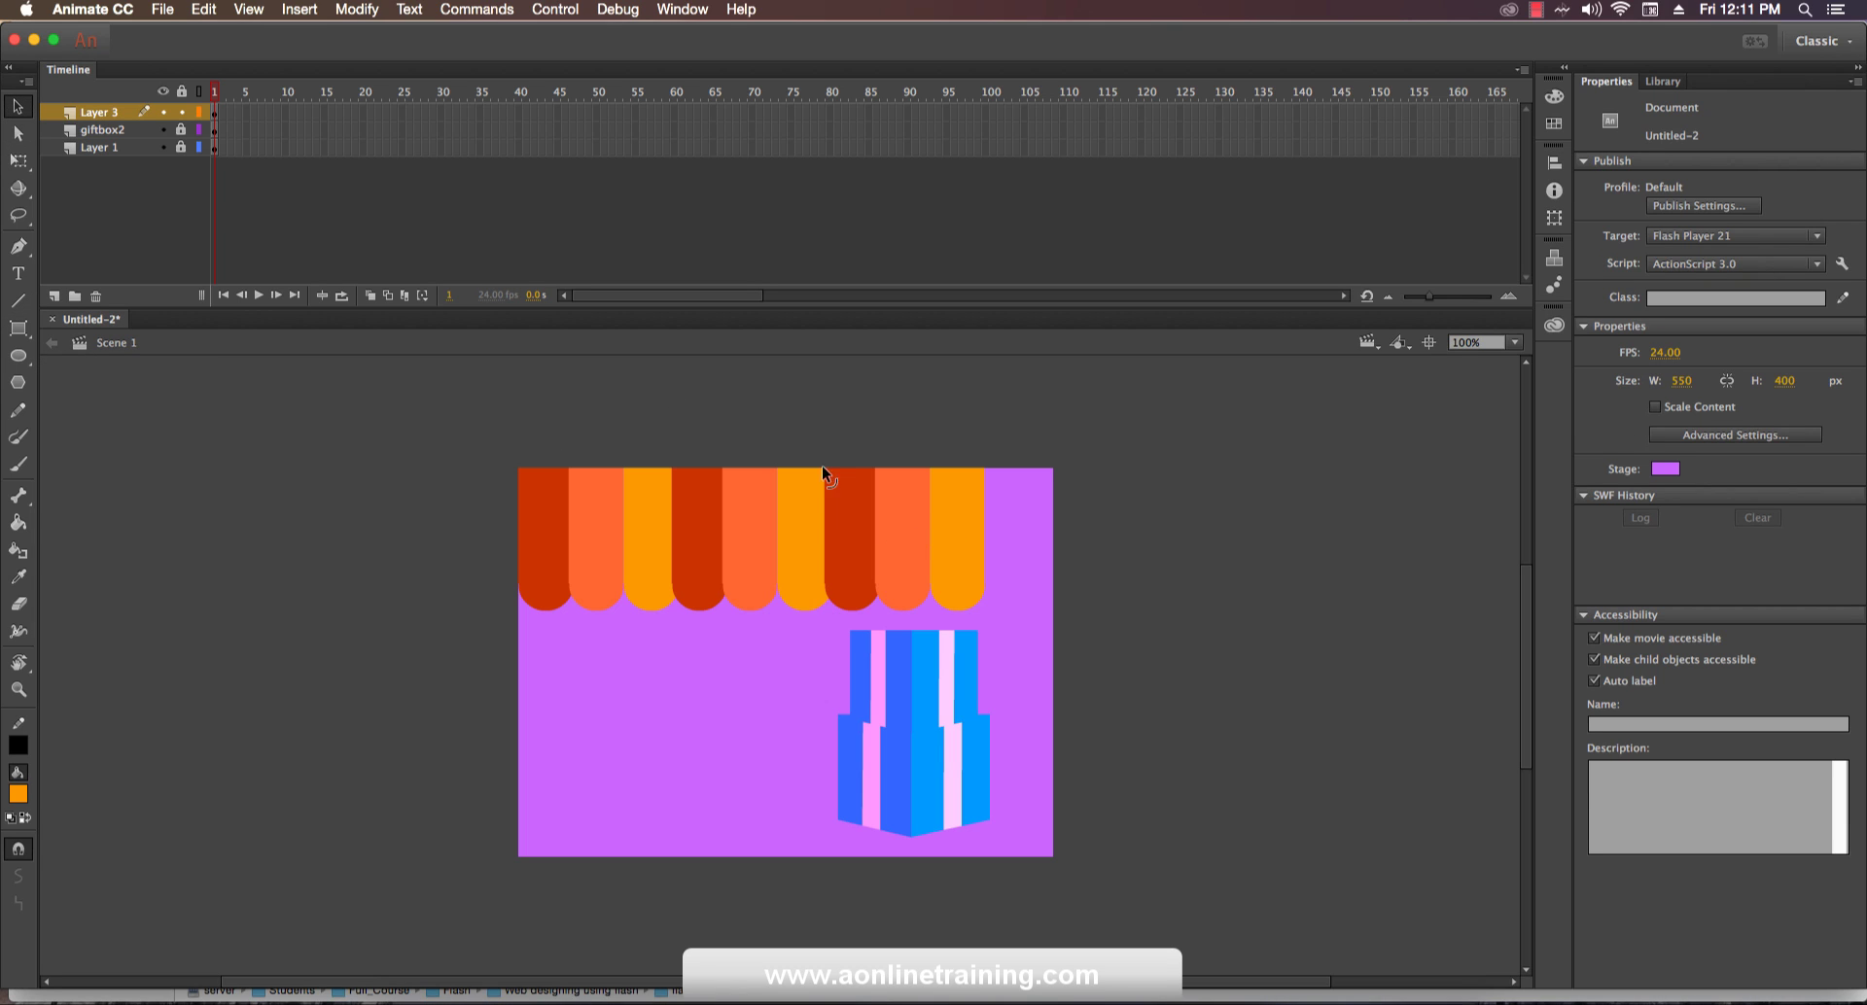
click(965, 562)
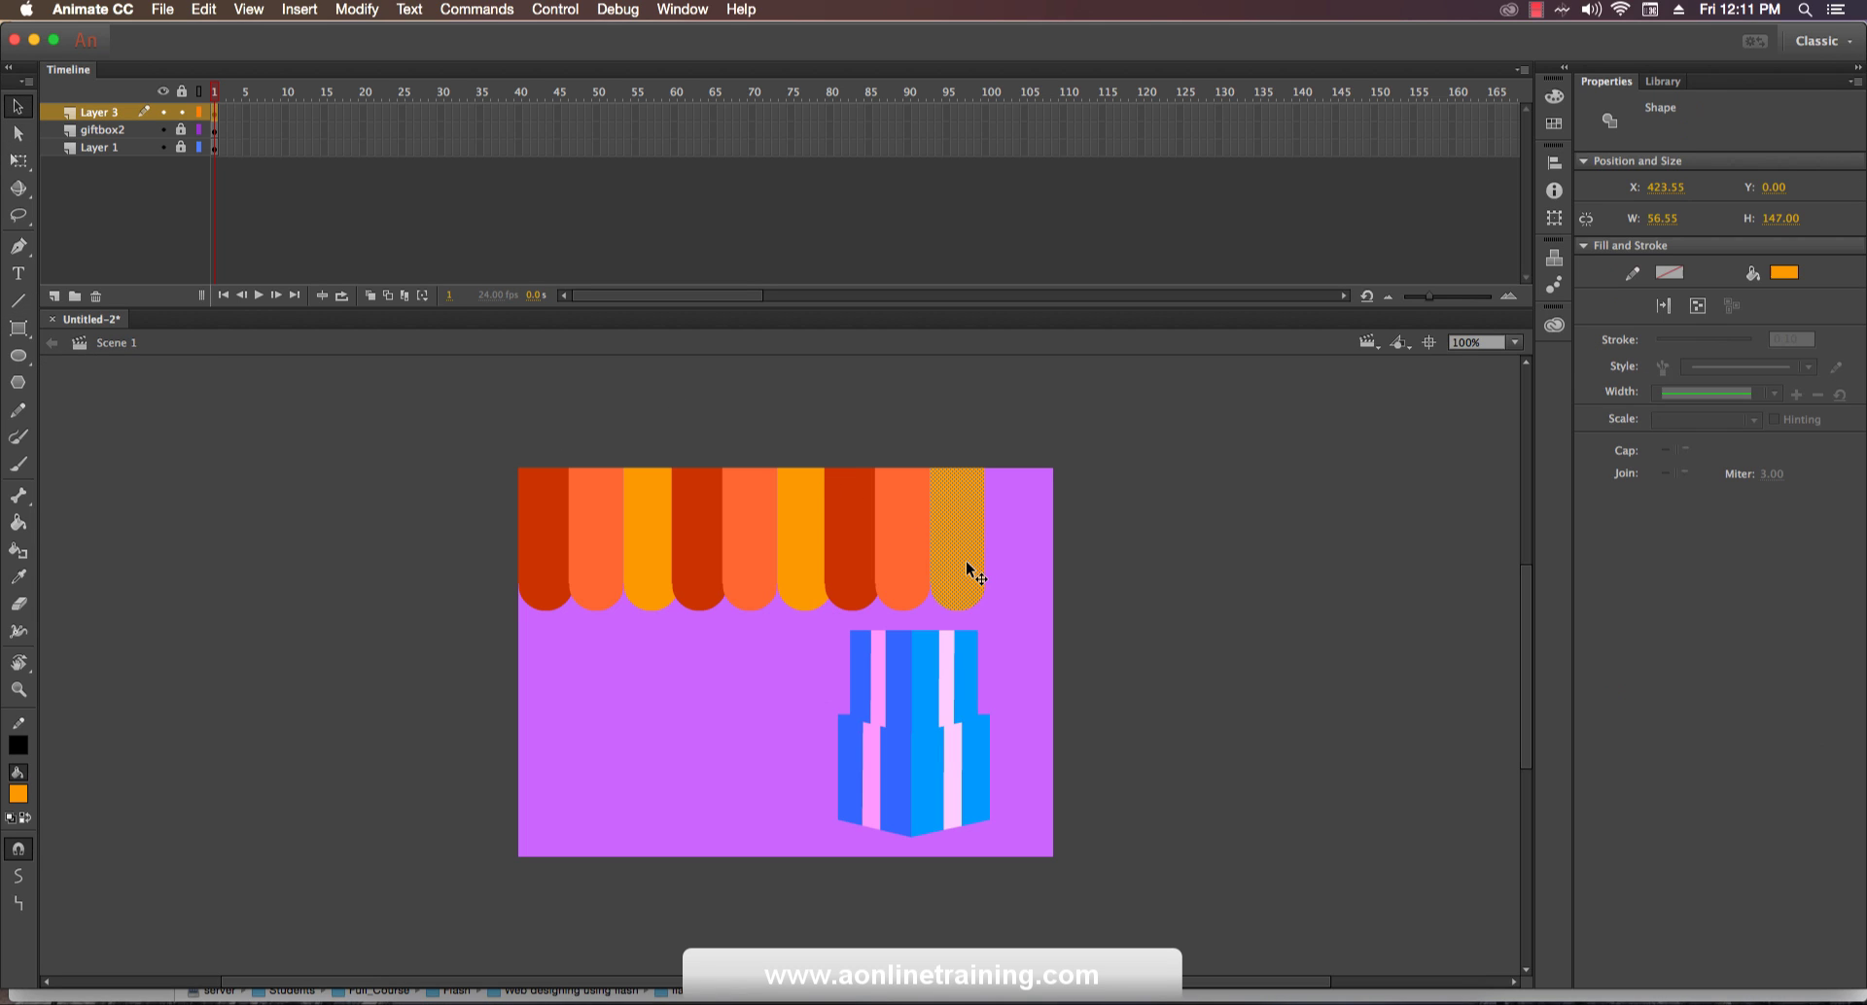
click(900, 556)
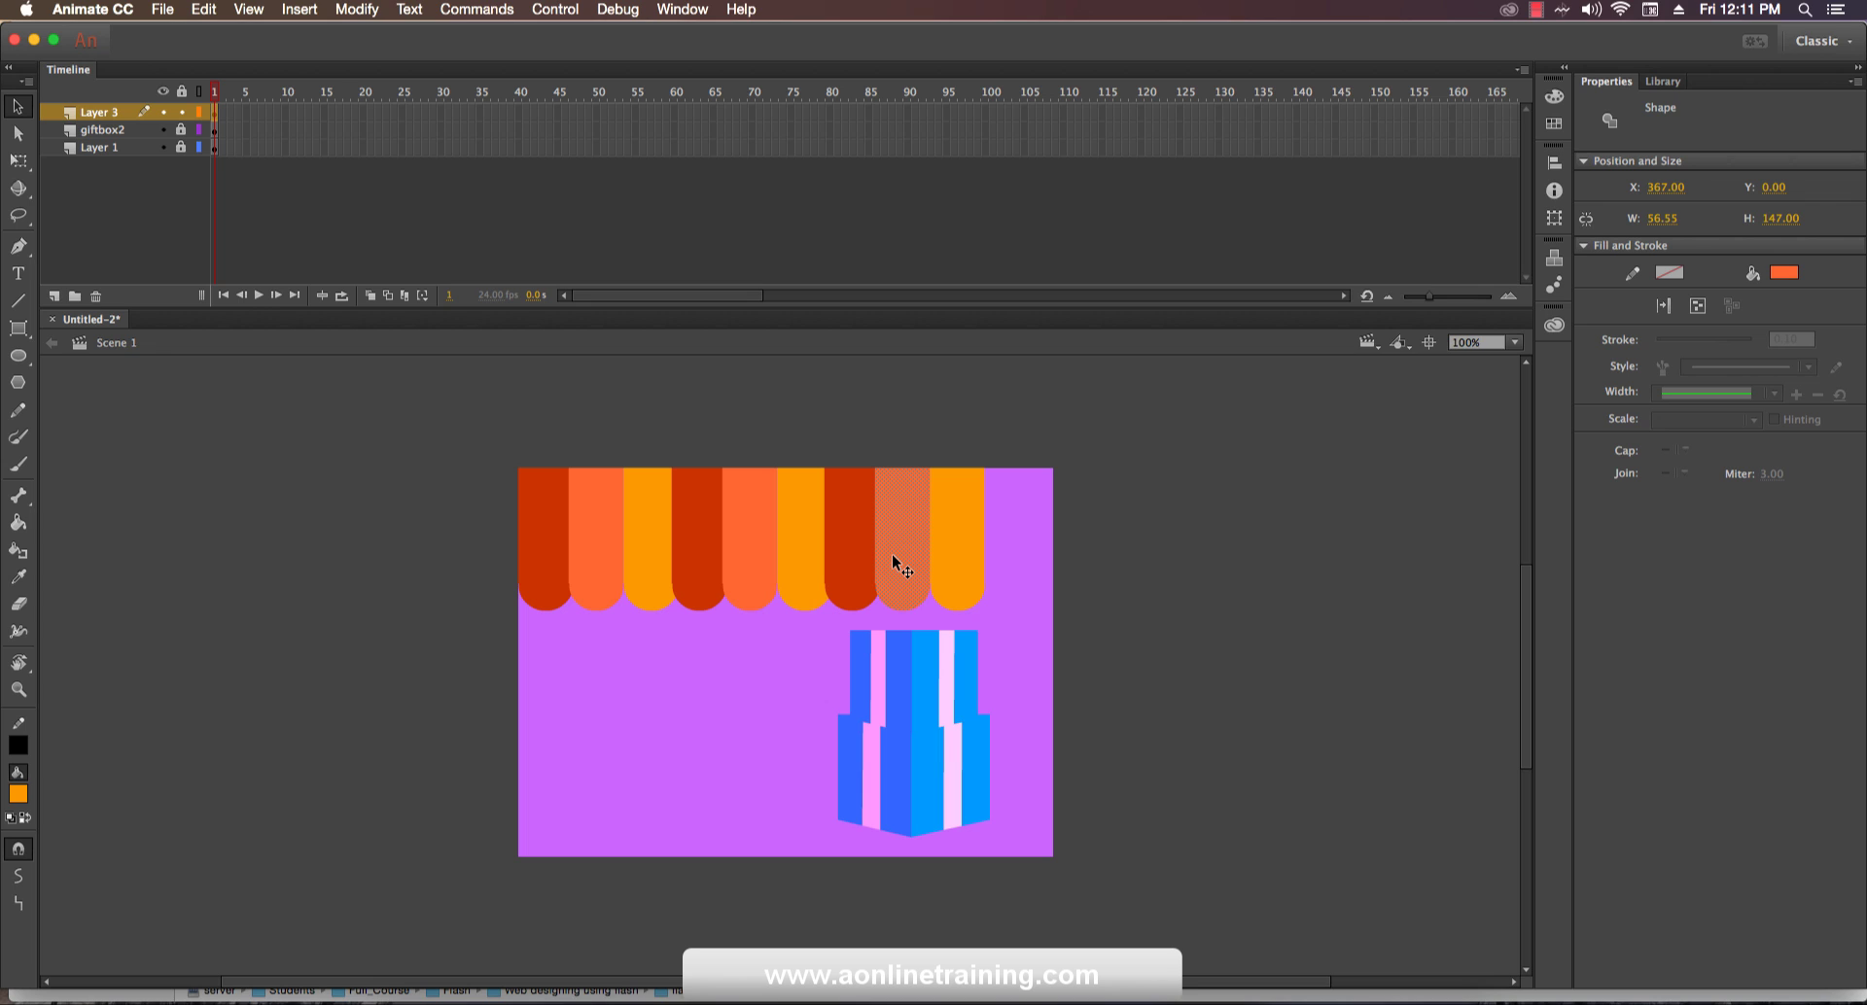
mouse_move(892, 556)
mouse_down()
mouse_move(1016, 547)
mouse_move(1003, 564)
mouse_up()
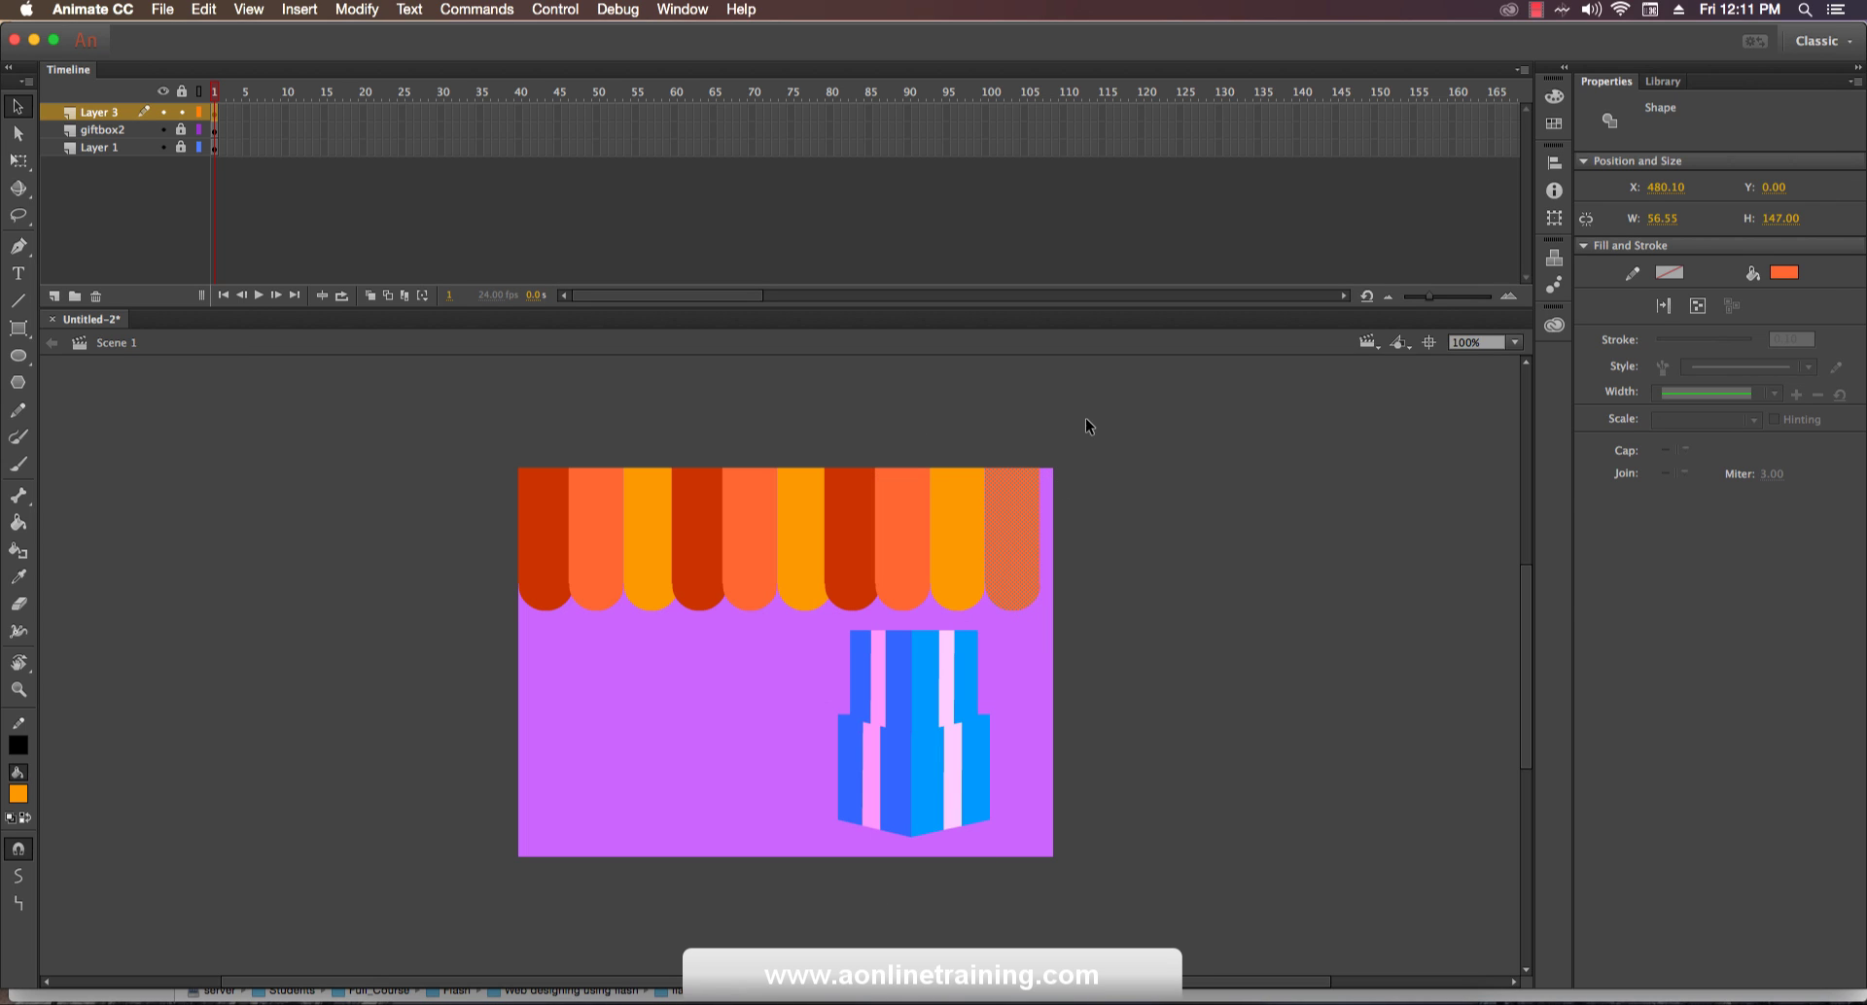
click(1196, 420)
Stretch the whole row of strips from its left edge to about 550 px wide so it spans the stage.
drag(1195, 420, 267, 719)
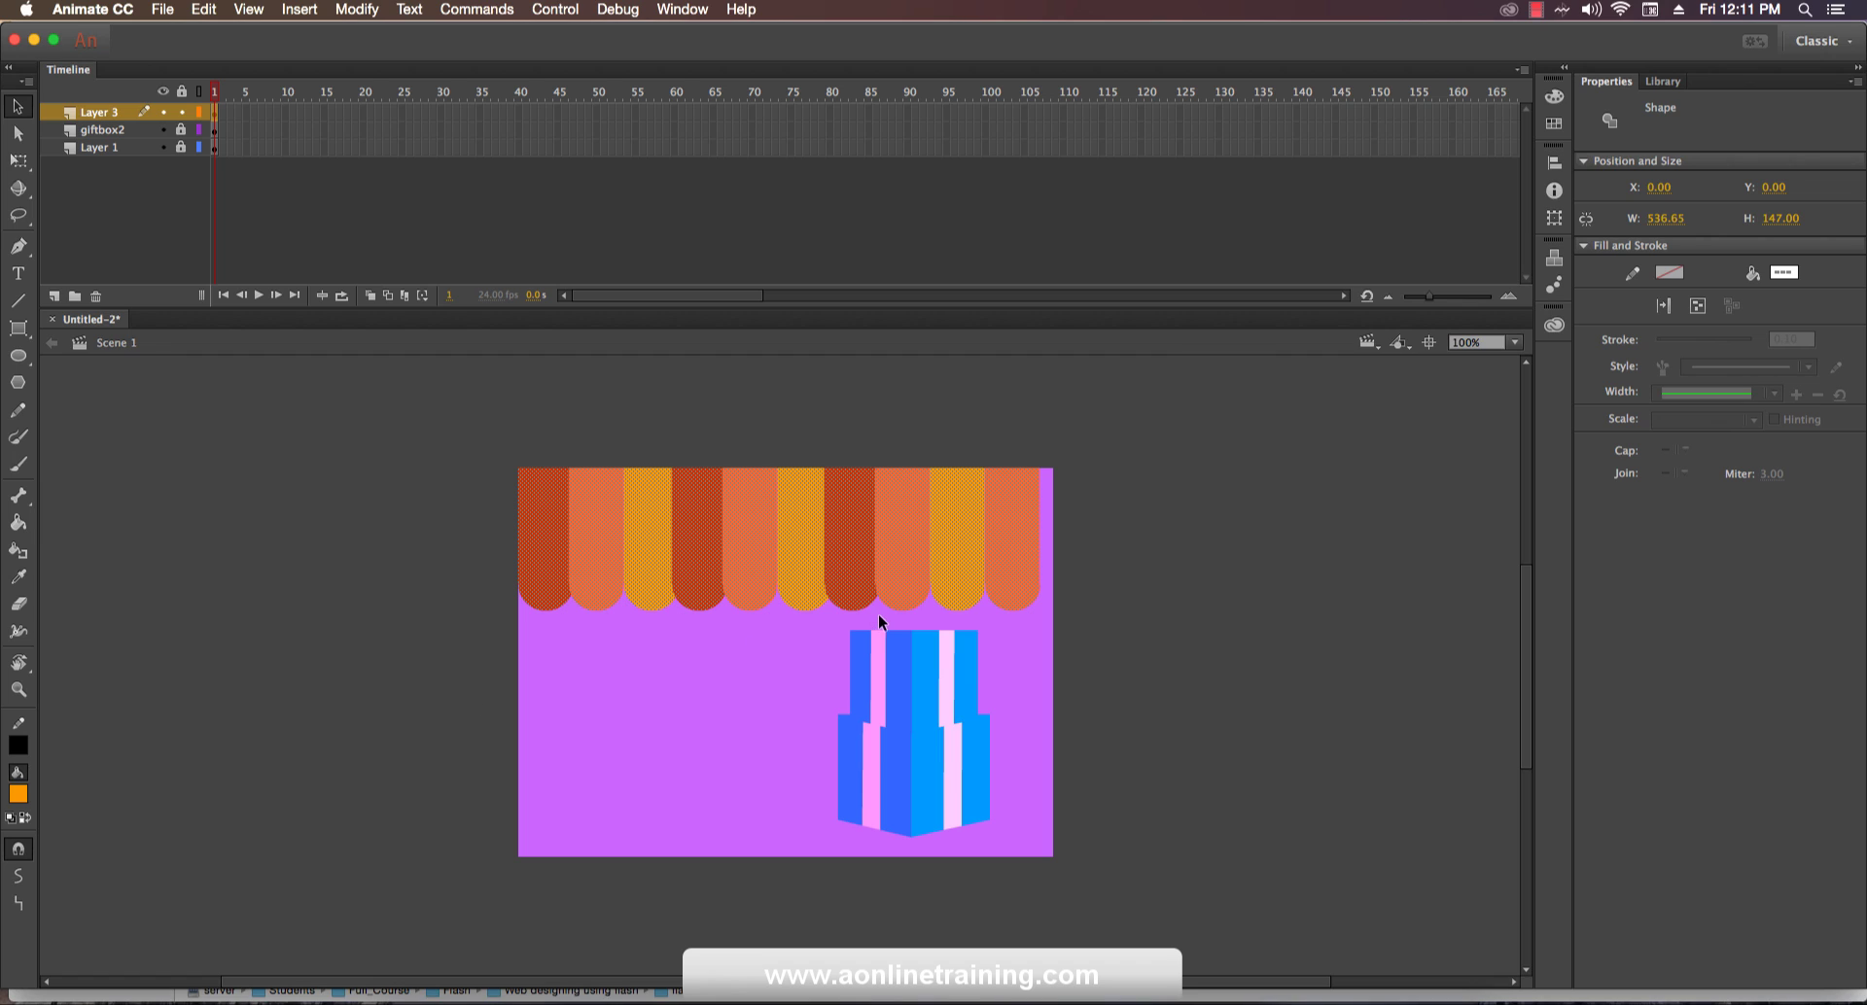
key(q)
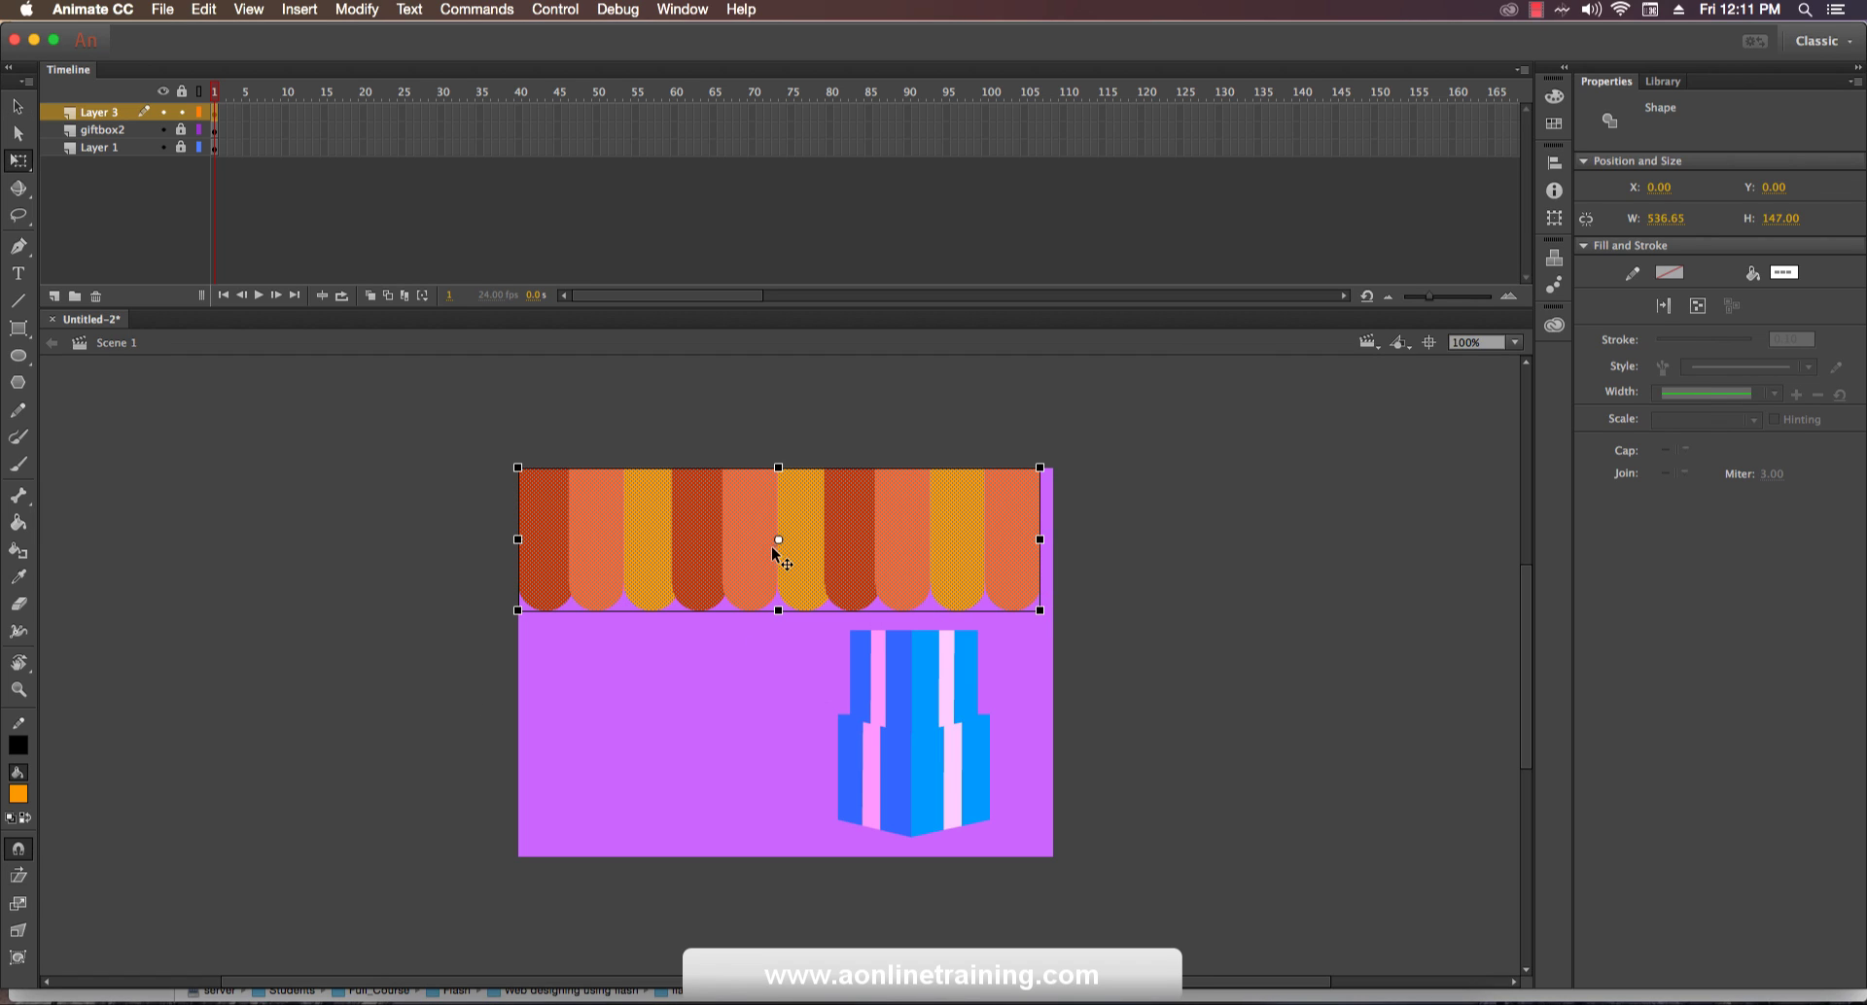
drag(776, 540, 517, 539)
drag(1040, 539, 1055, 538)
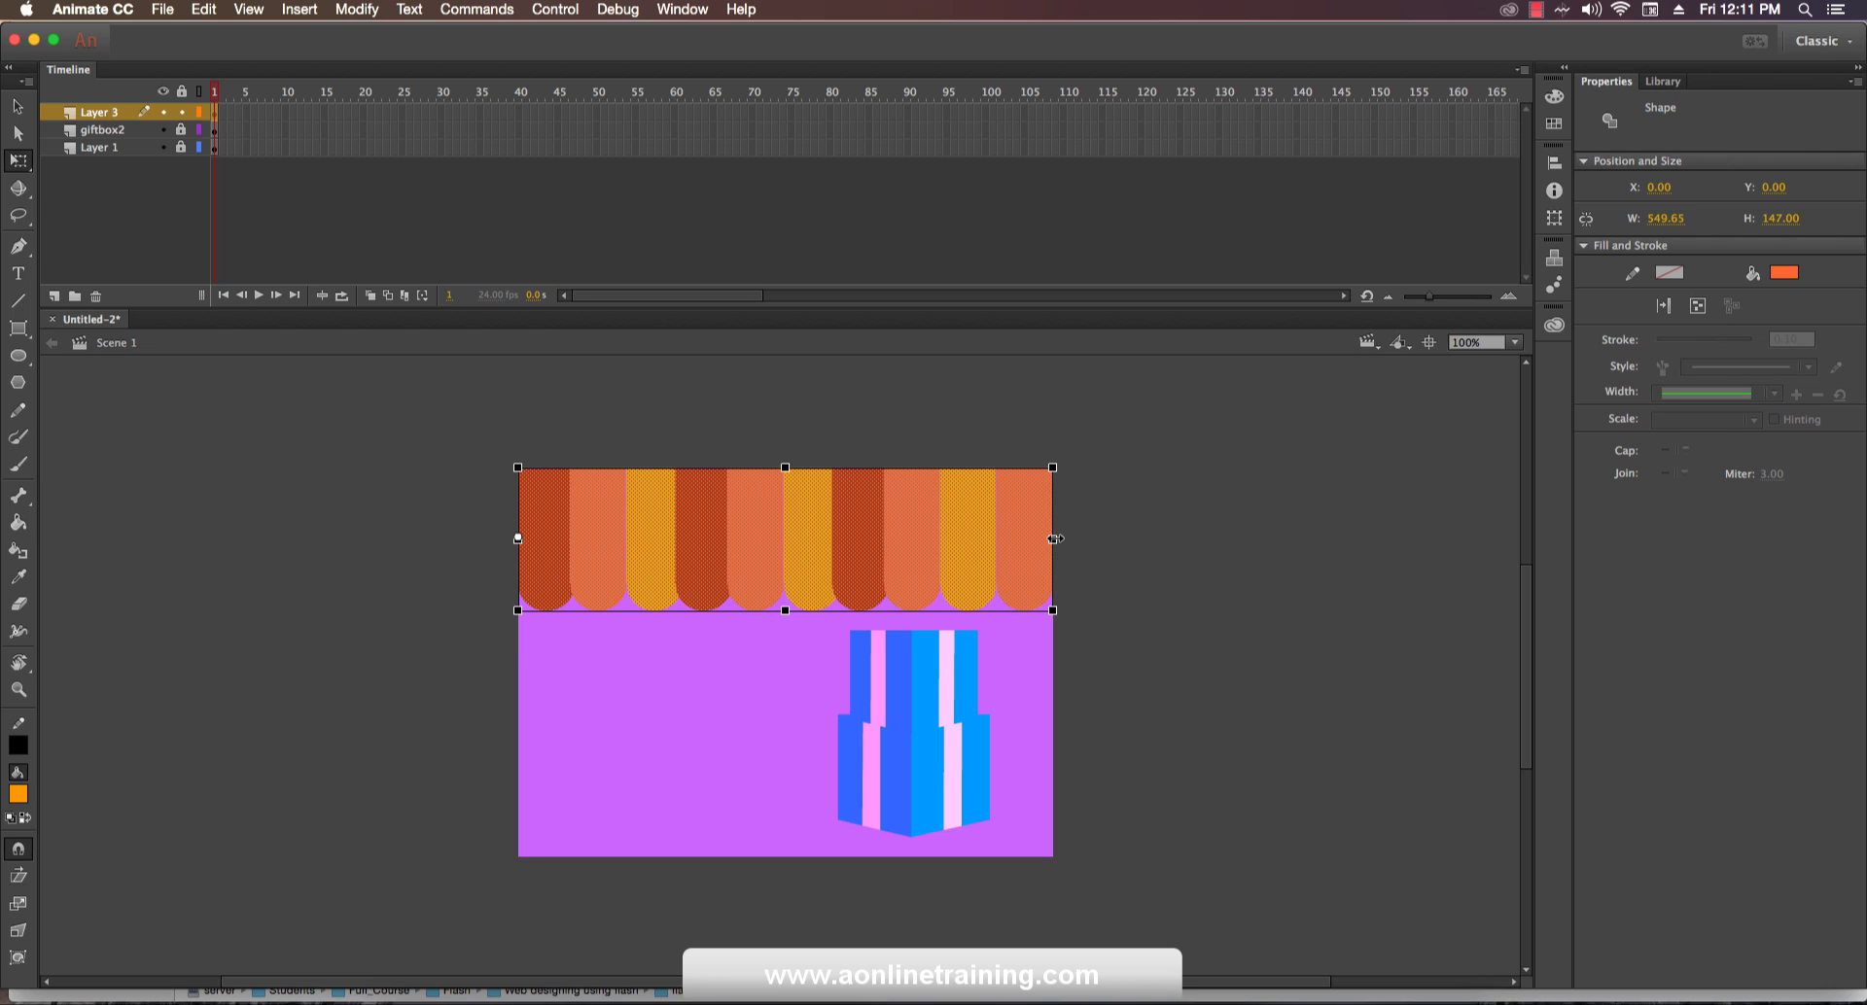
click(17, 105)
click(286, 482)
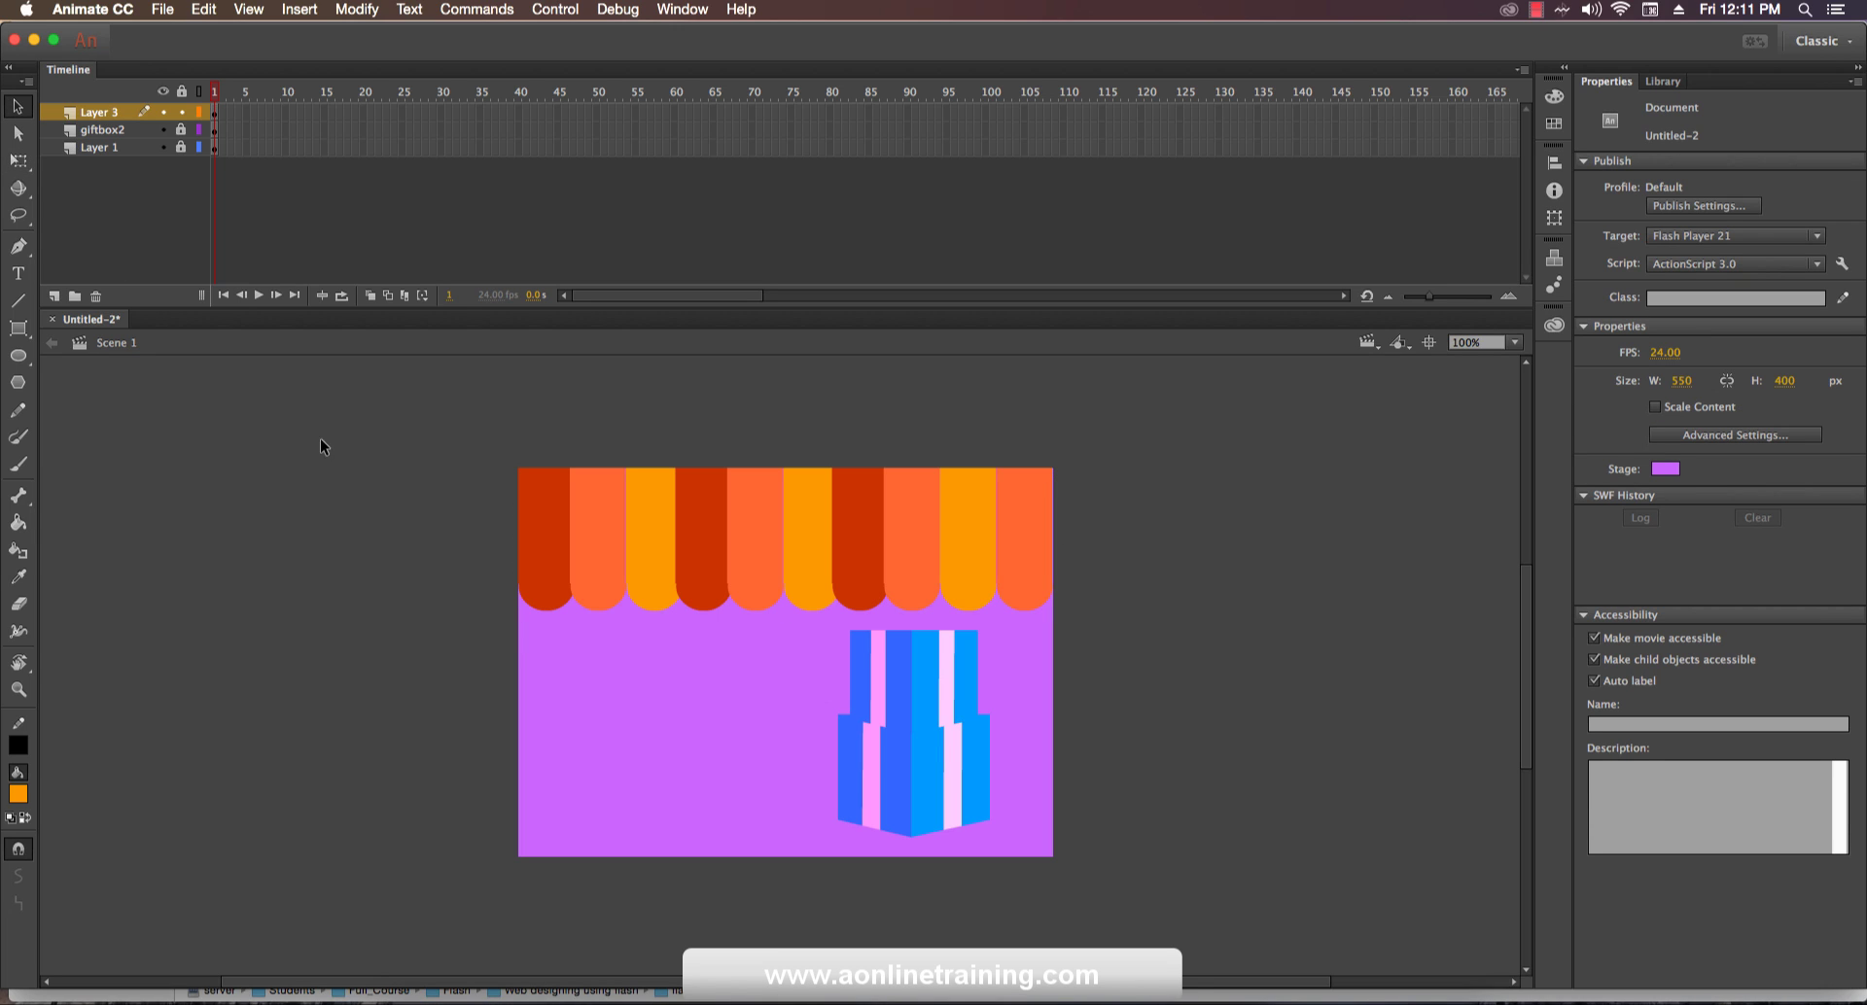
mouse_move(319, 440)
mouse_down()
mouse_move(1112, 575)
mouse_move(1169, 604)
mouse_up()
click(1203, 644)
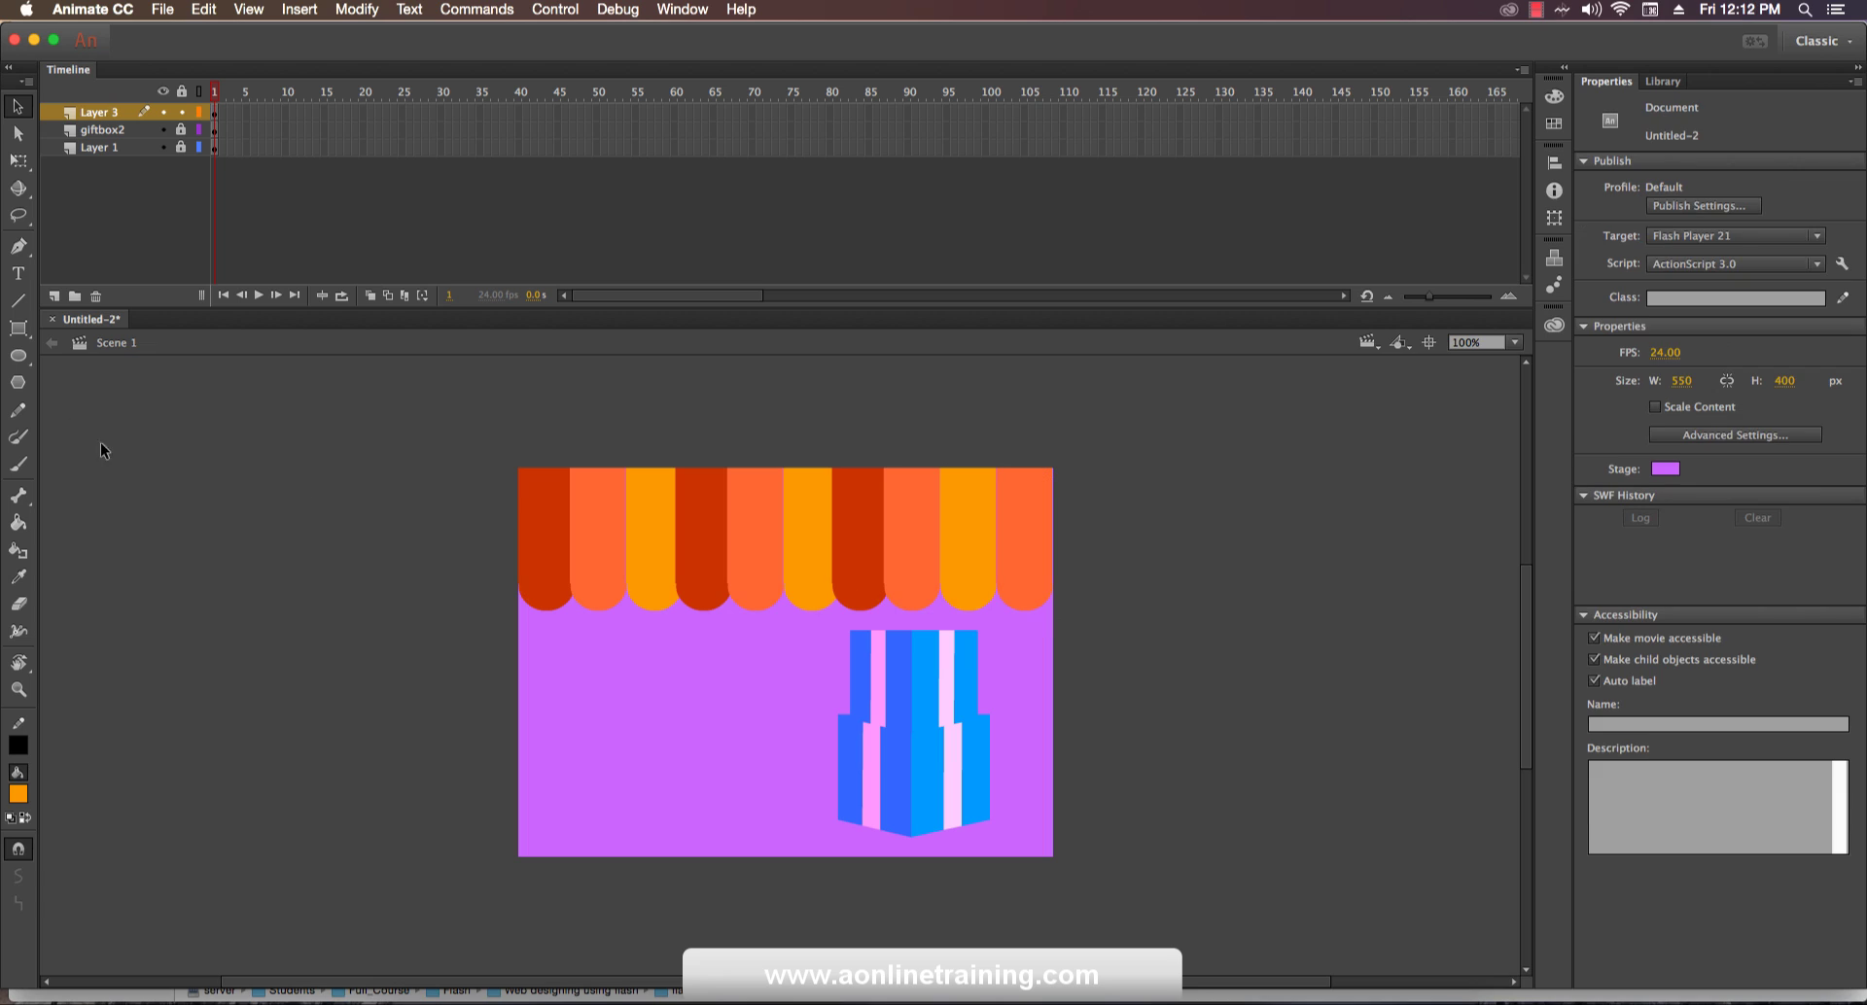
Draw a horizontal line about 550 px long across all the strips at about Y 119, just above their rounded ends.
click(17, 303)
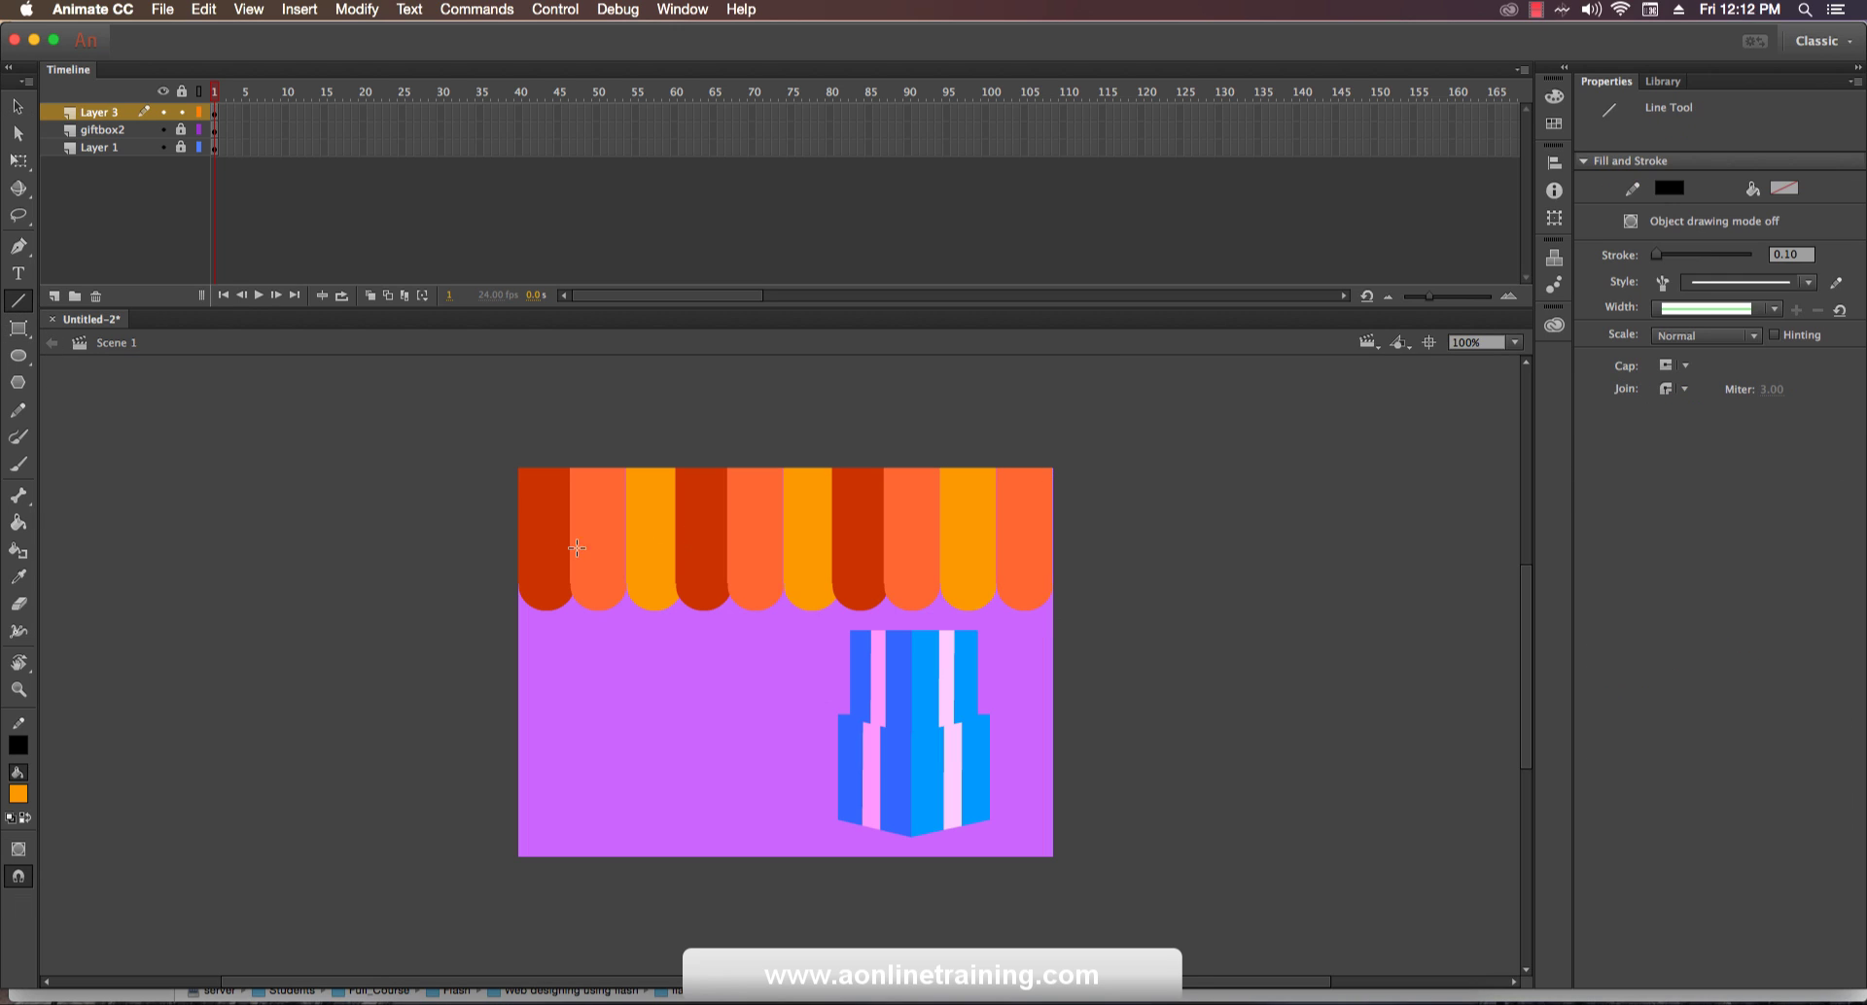
drag(518, 577, 1055, 585)
click(18, 105)
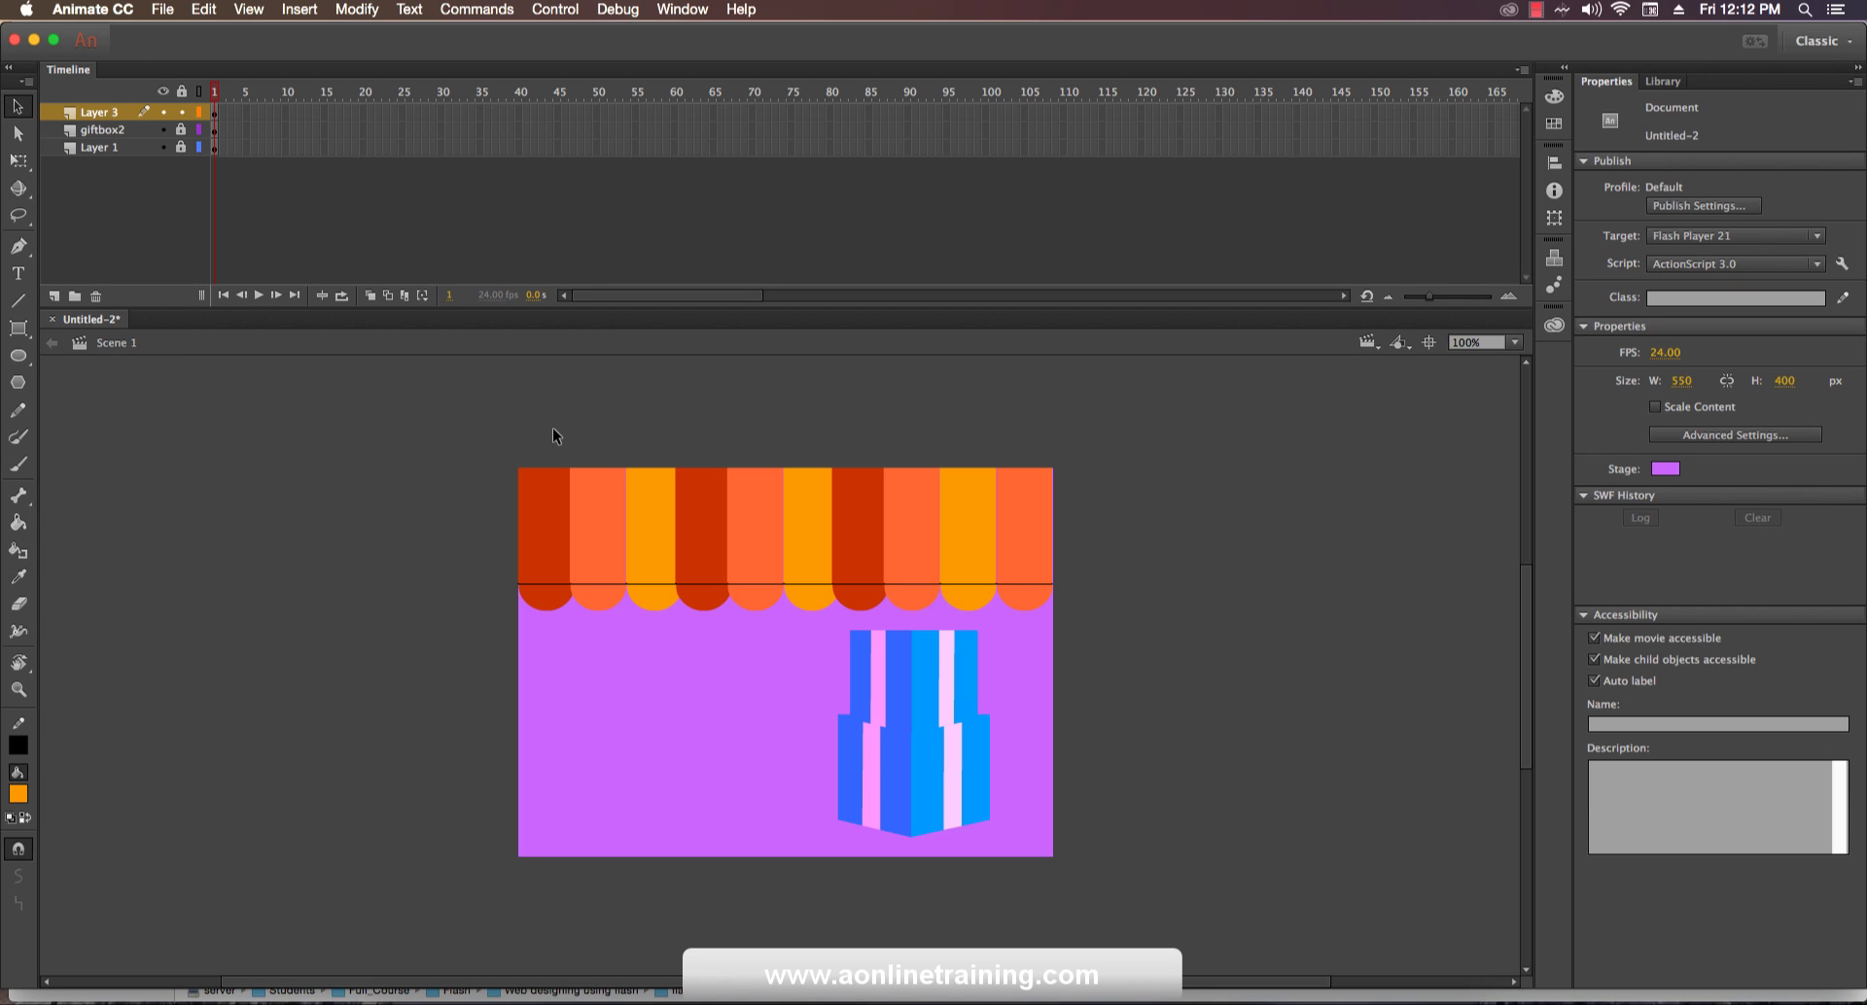
Give the horizontal line a dashed stroke style with a thickness of about 0.69.
click(753, 585)
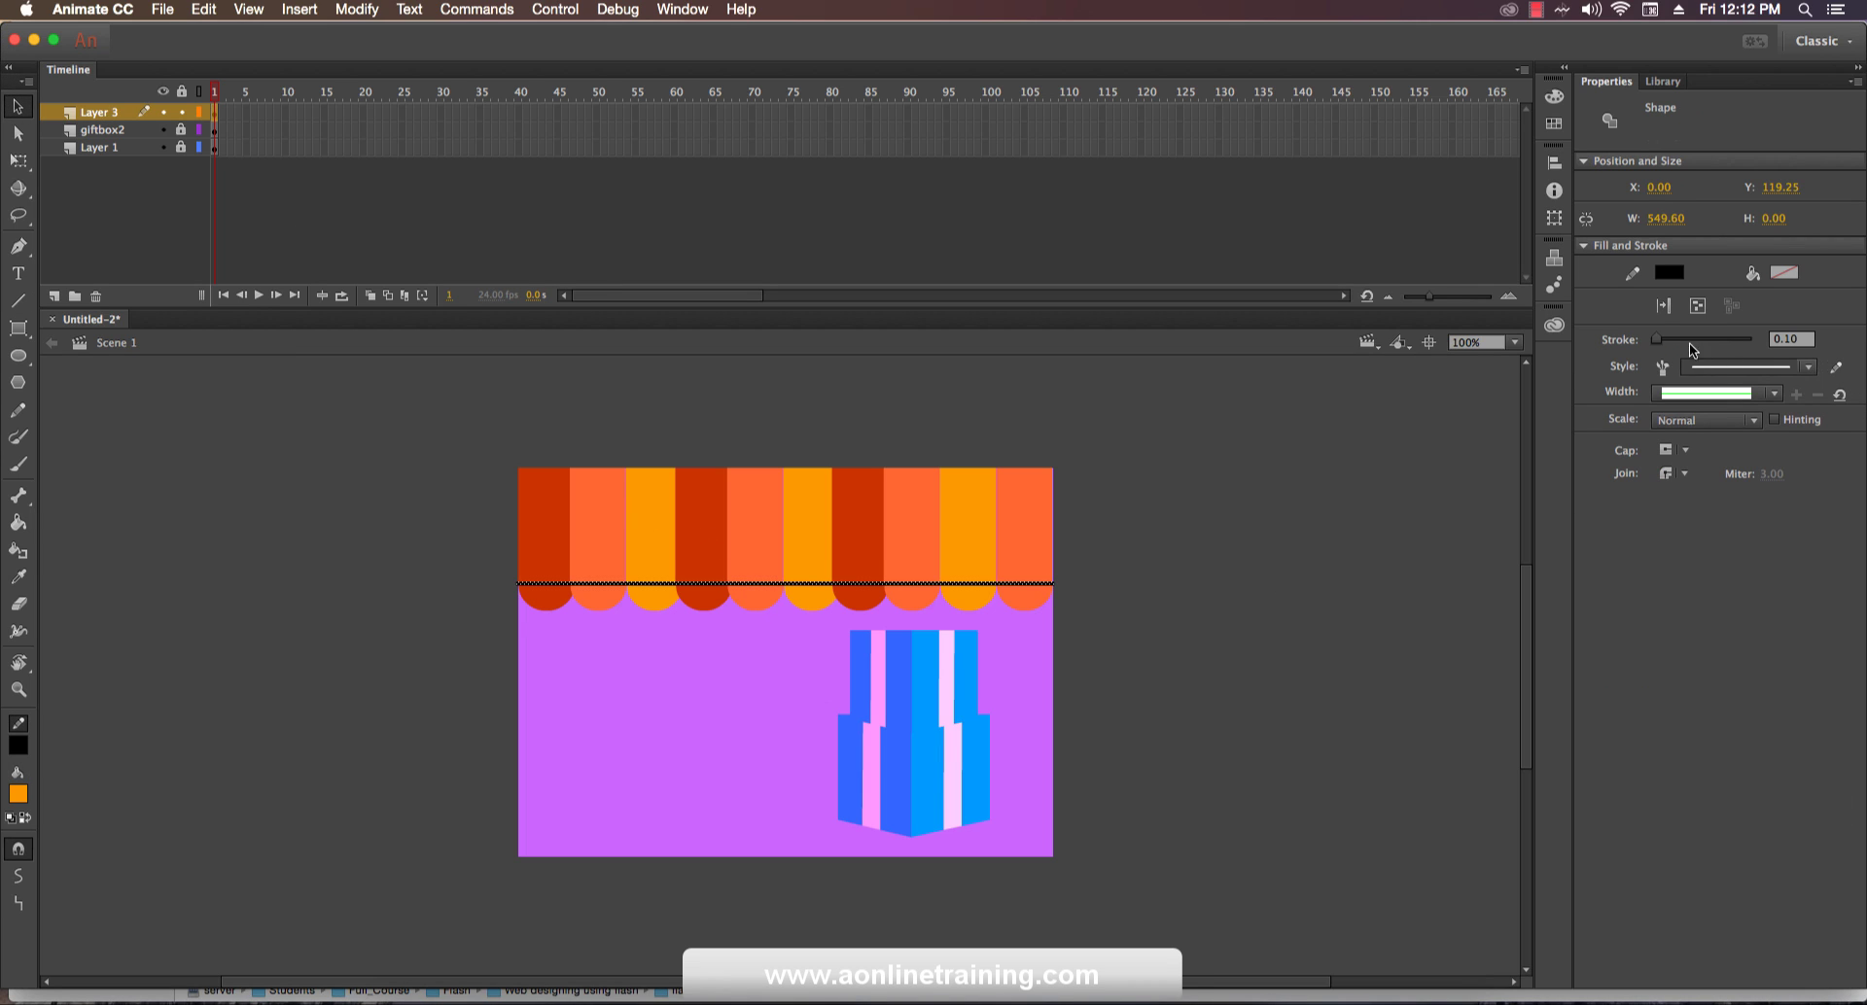
drag(1658, 343, 1663, 343)
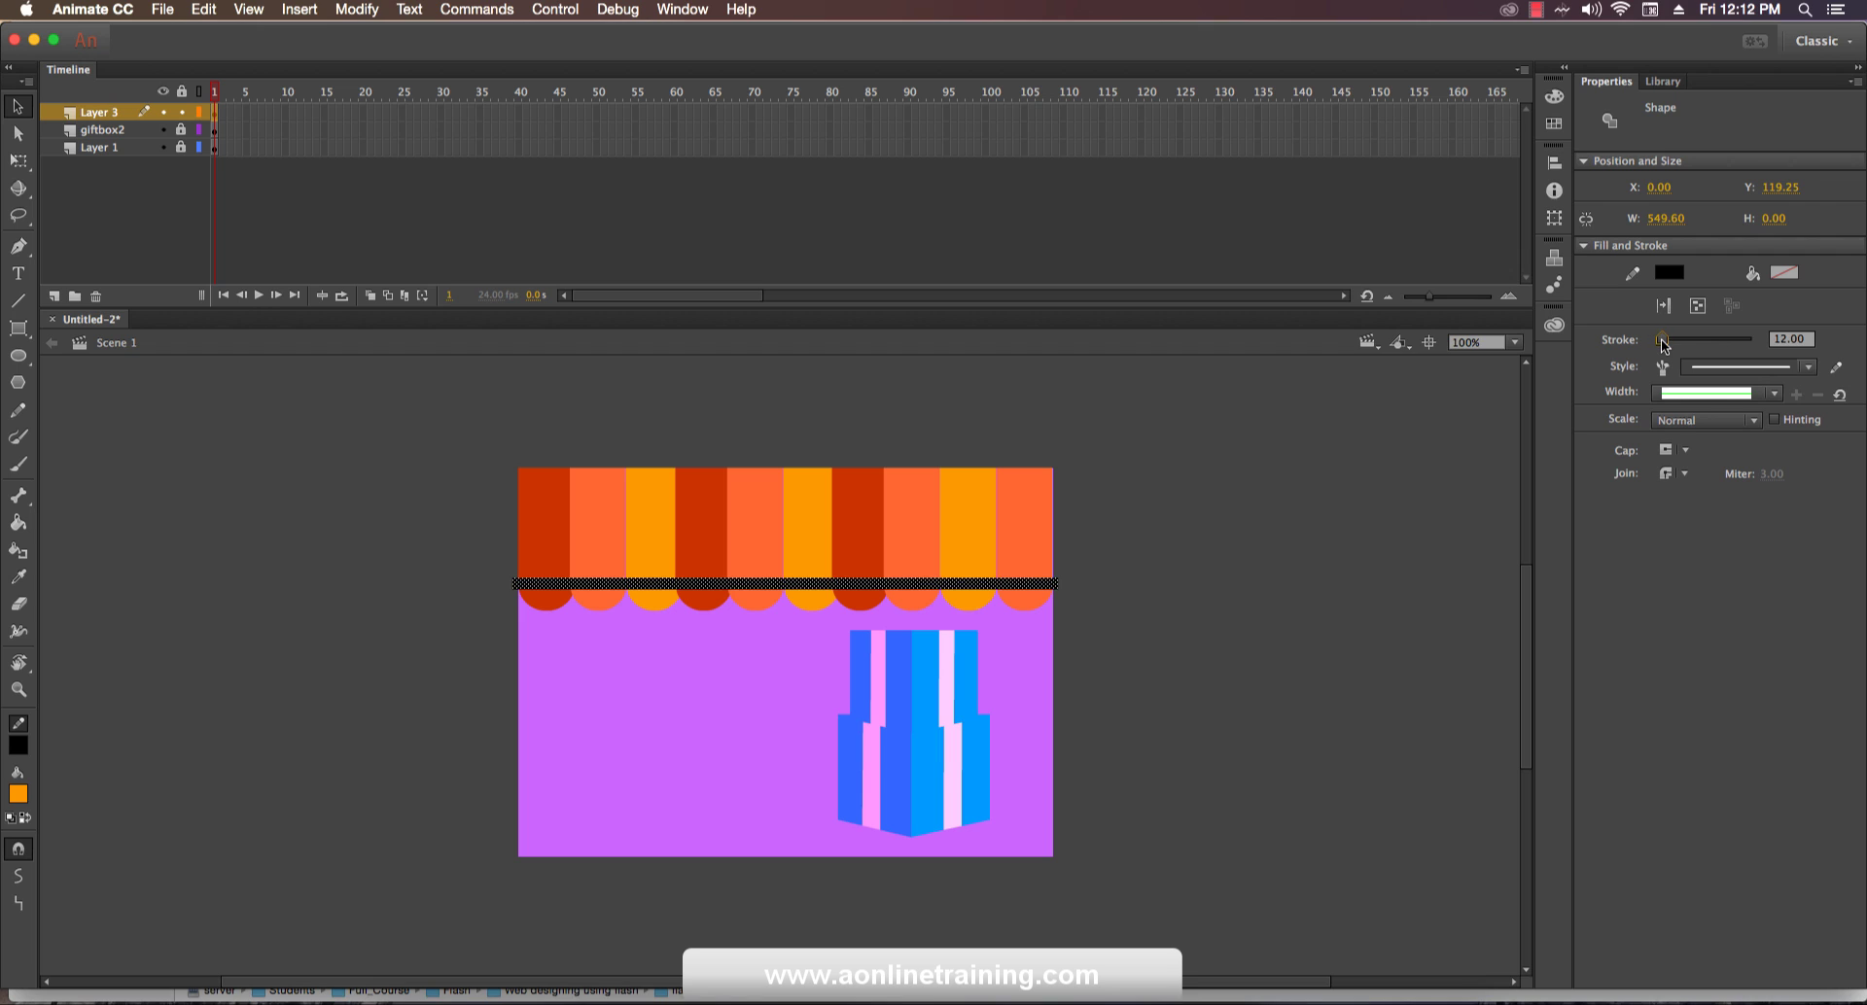
click(1718, 378)
click(1750, 427)
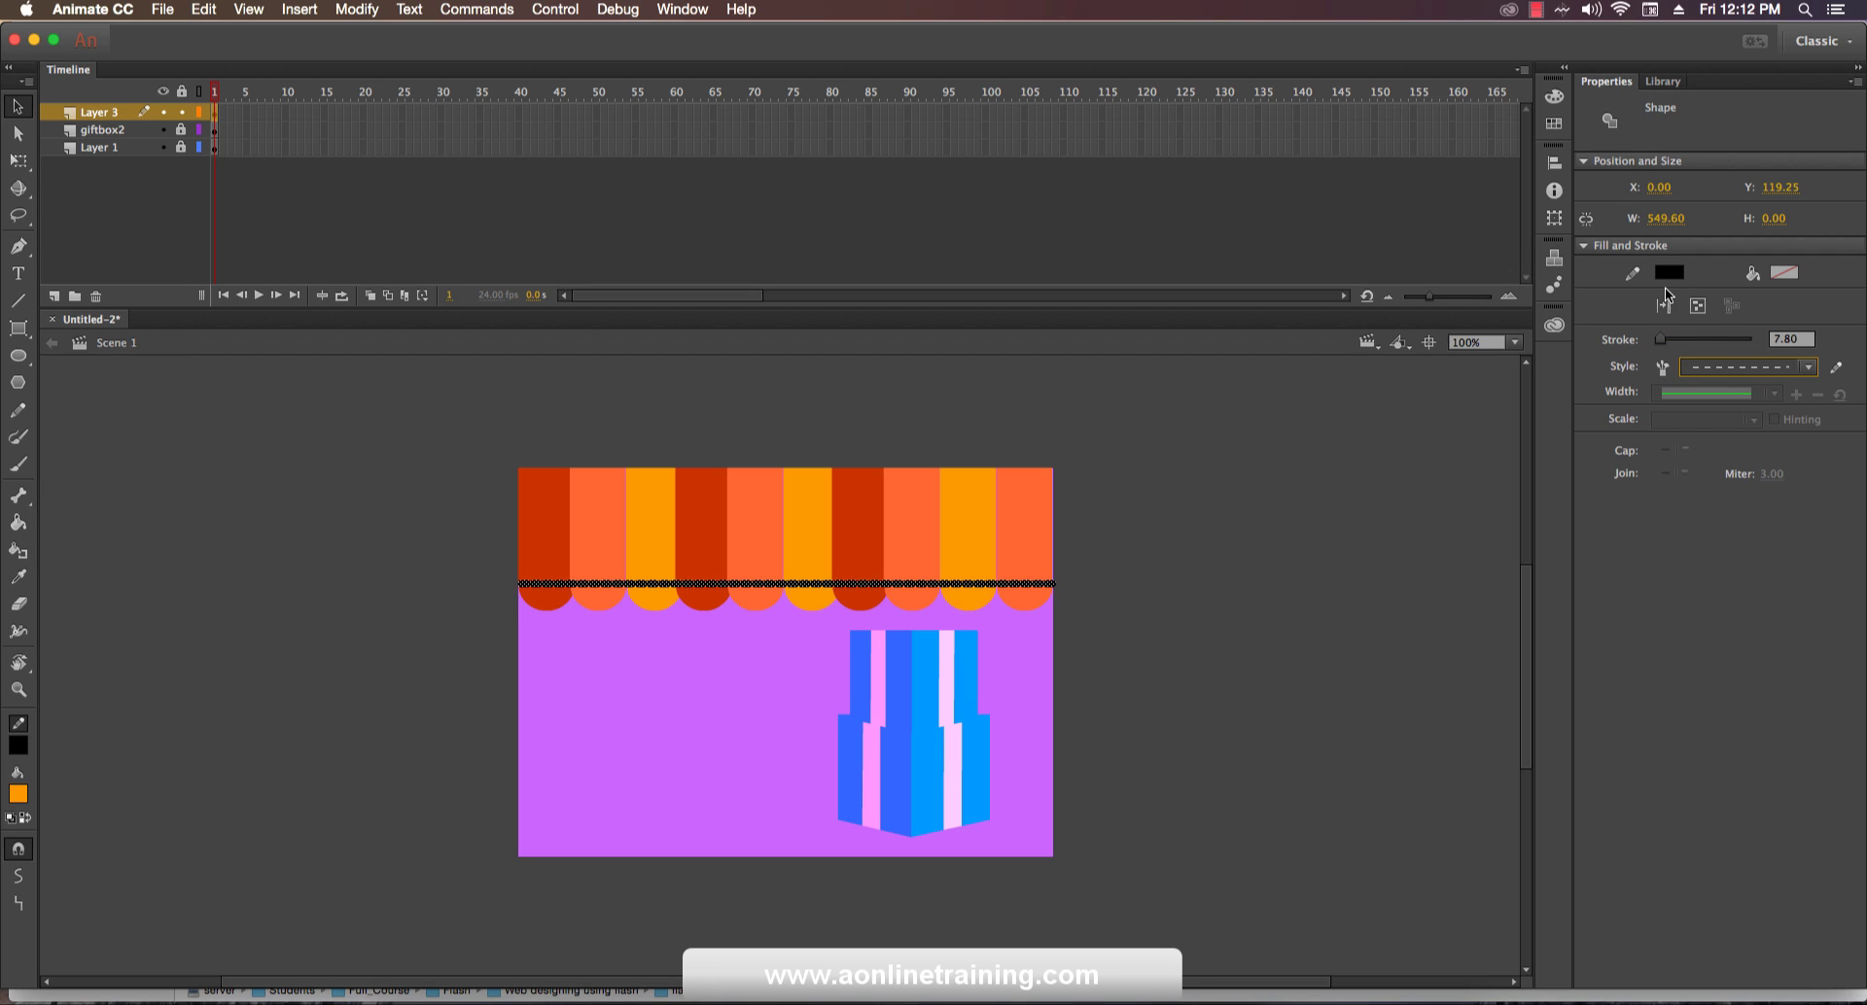
drag(1674, 339, 1660, 340)
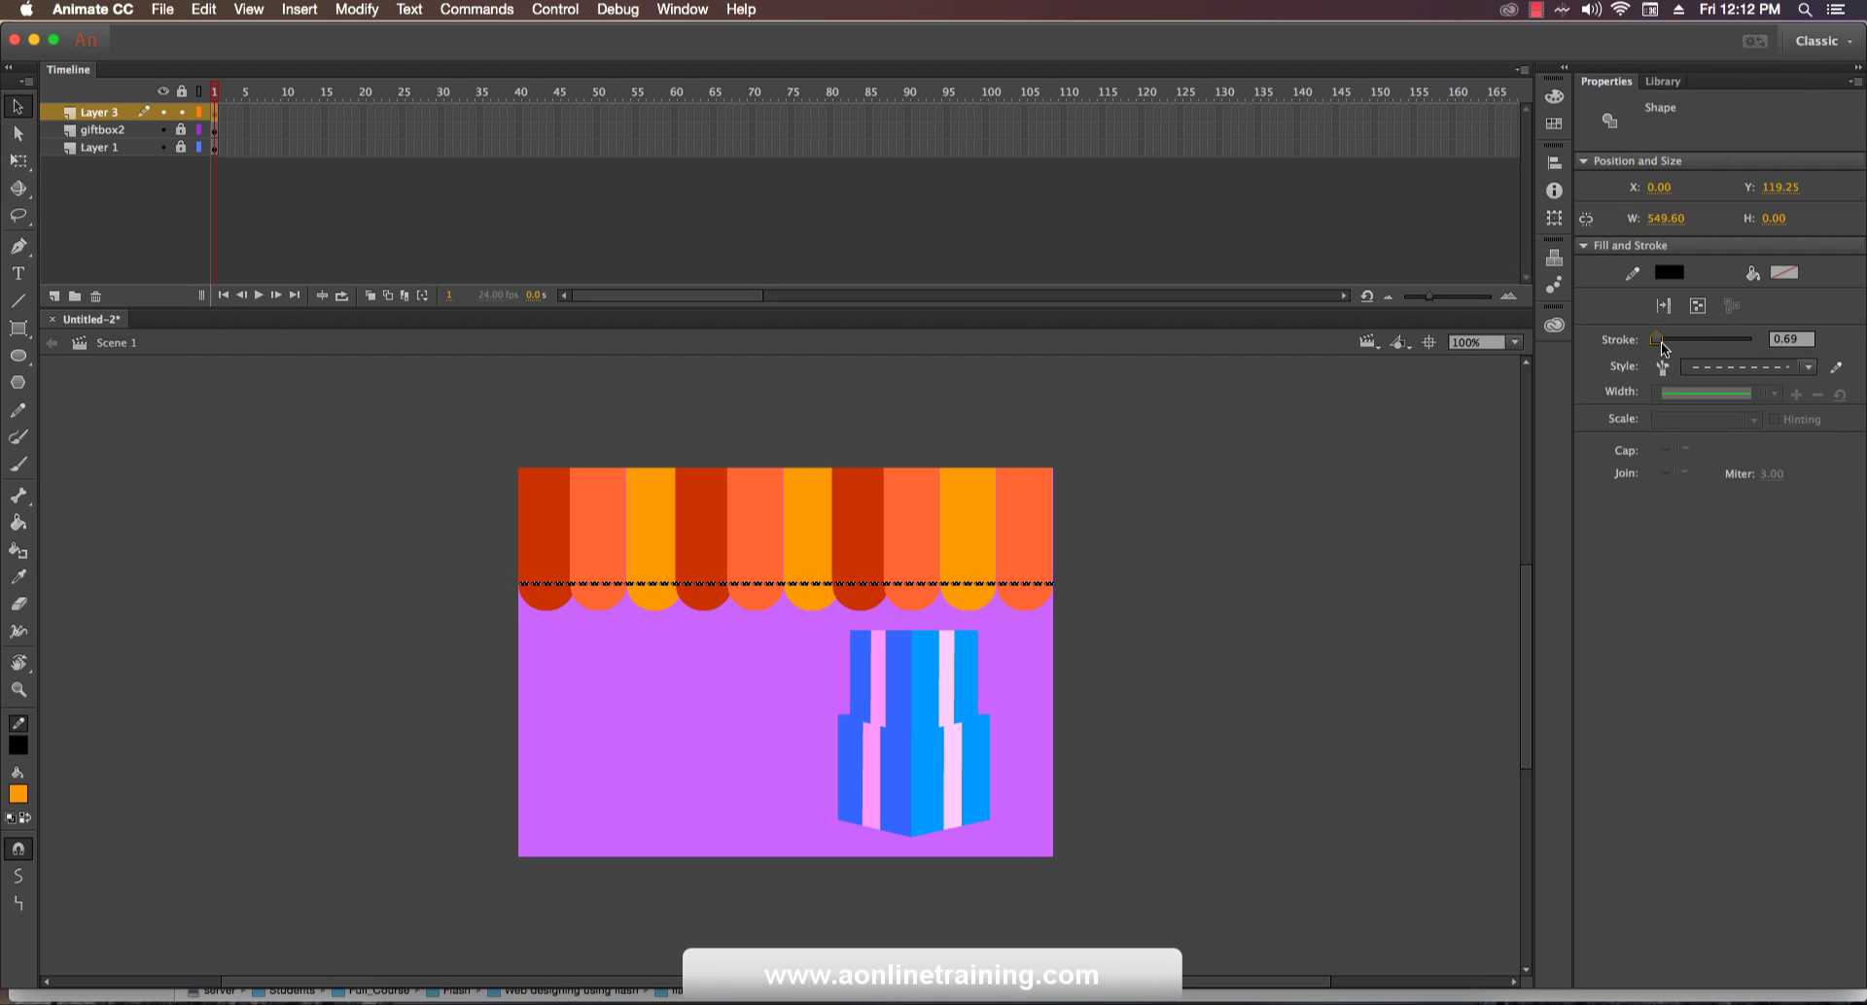
click(1392, 515)
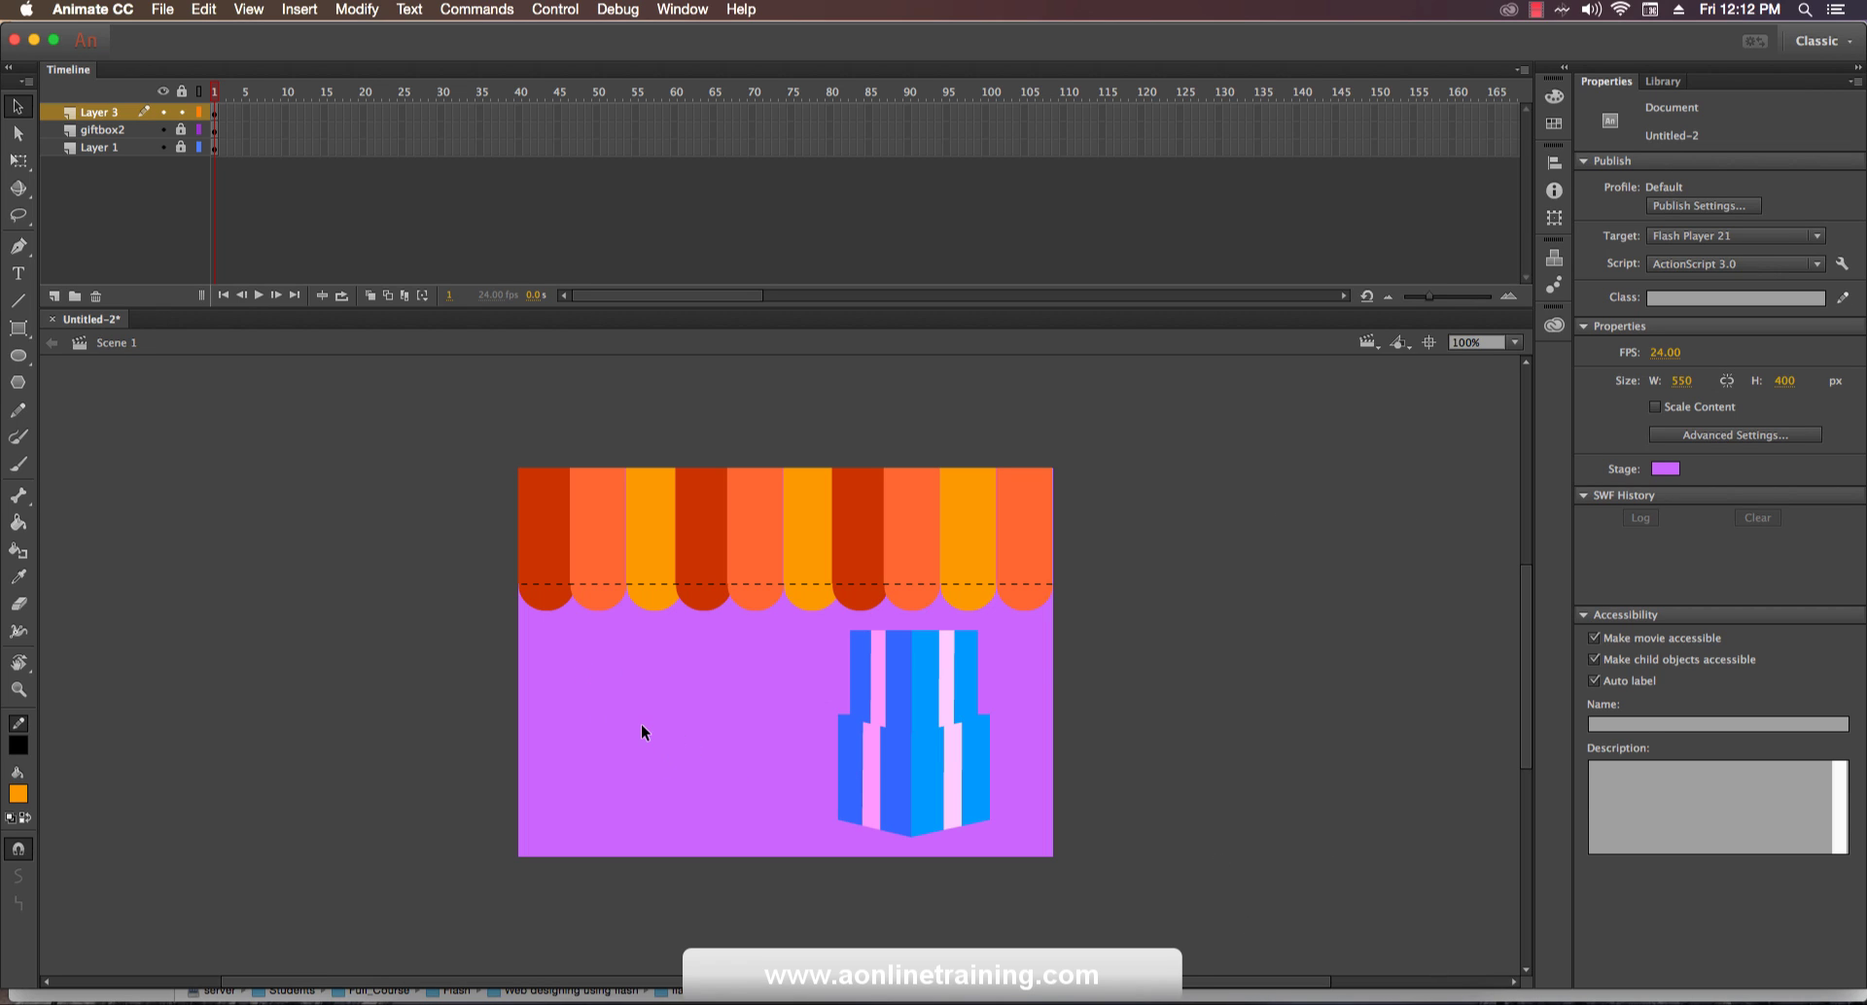
Add a new layer above the awning strips' layer.
click(54, 297)
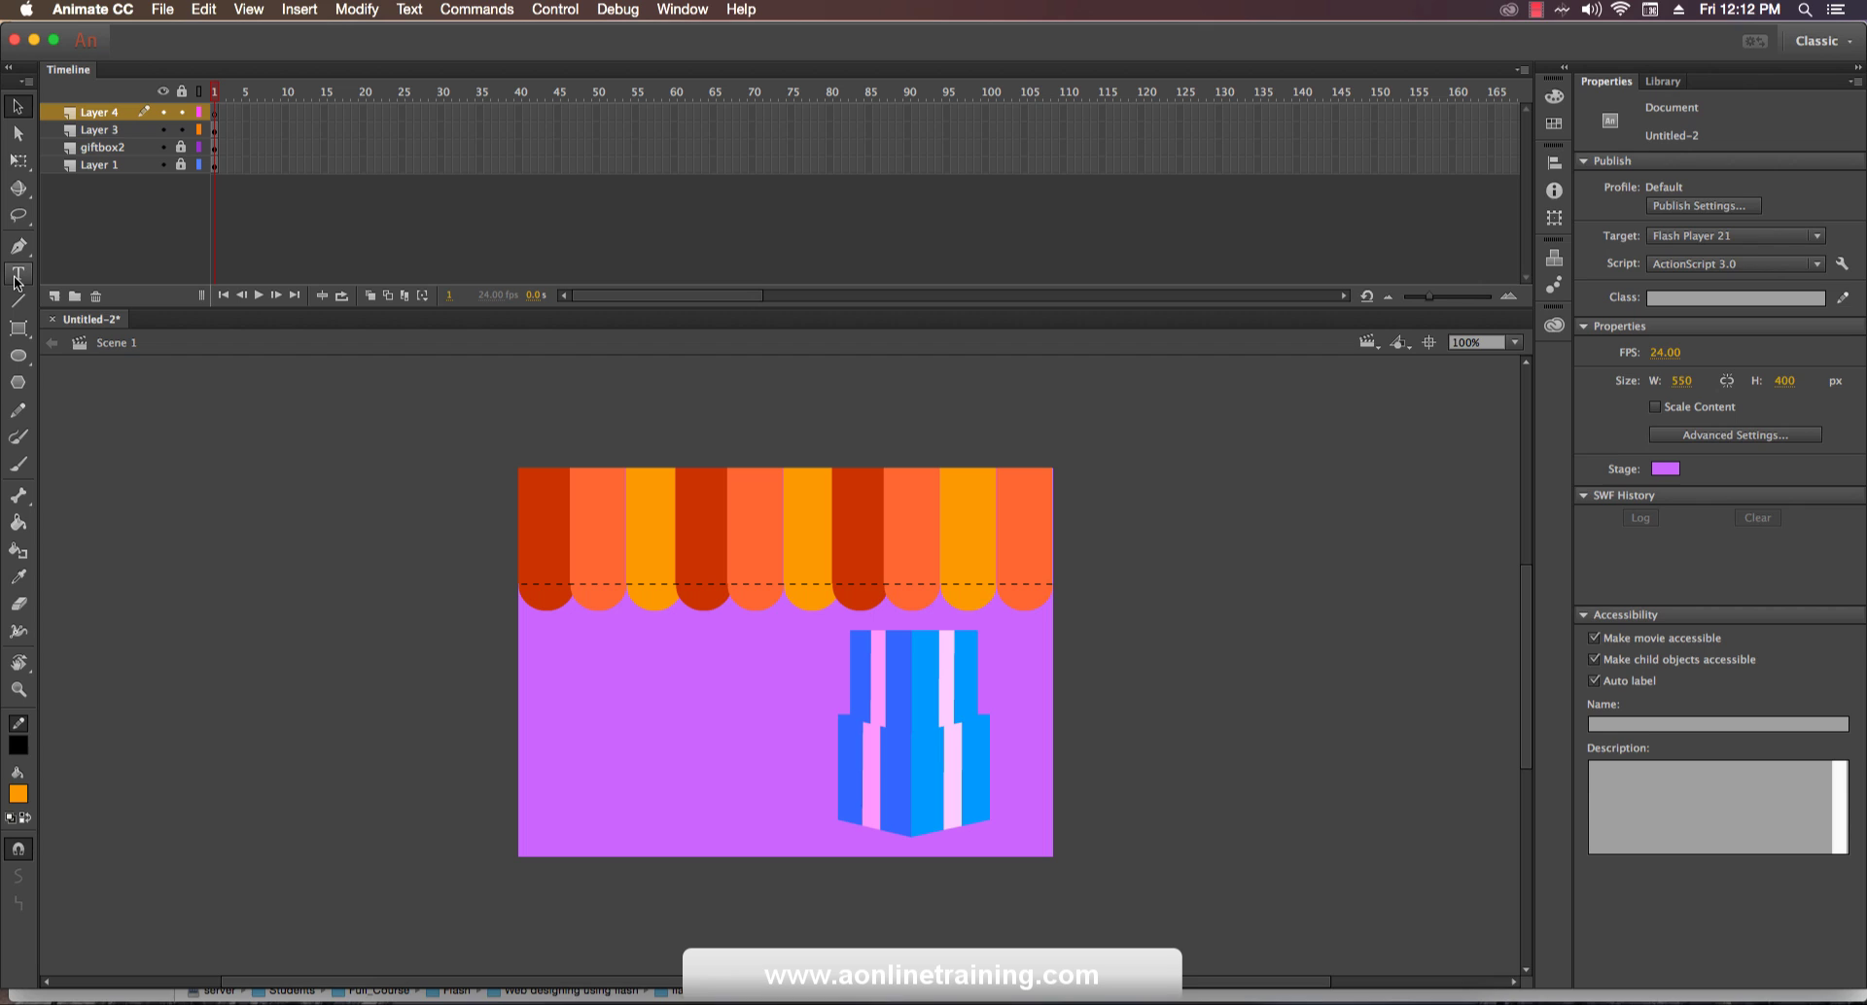
click(16, 277)
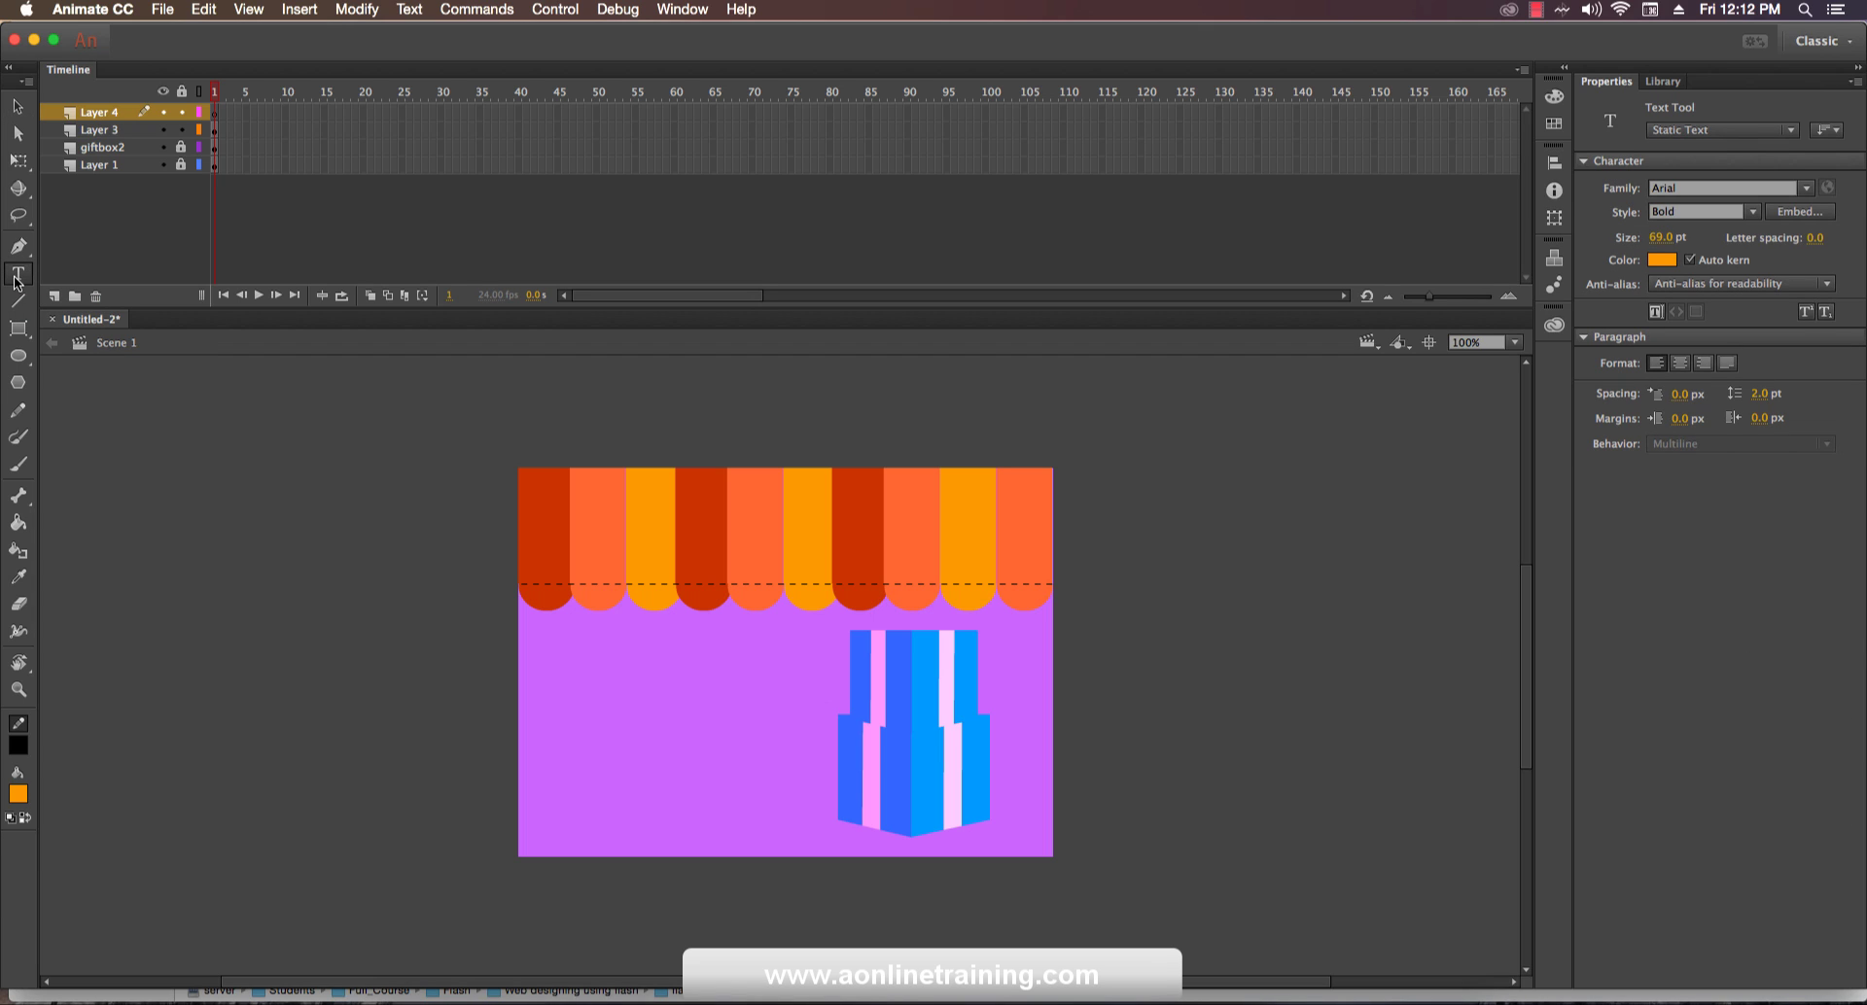
drag(539, 656, 732, 818)
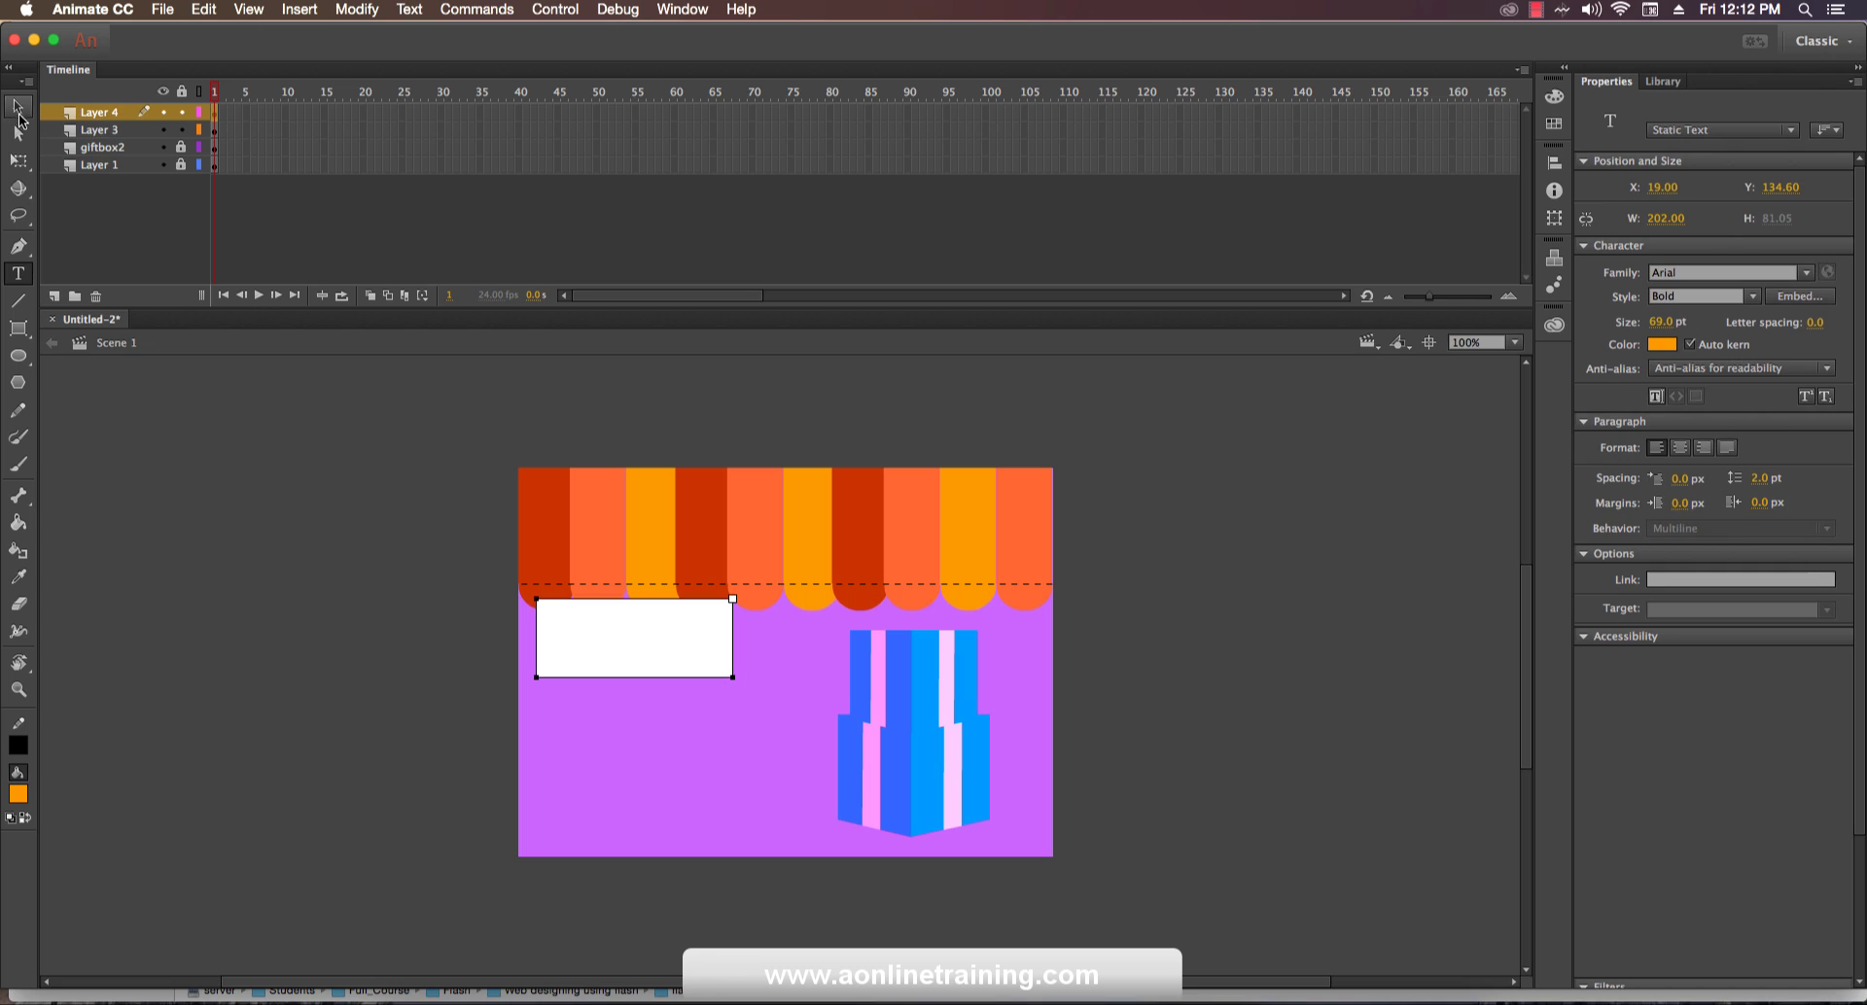
click(18, 114)
Add a static text block reading "50%", "Online" and "Sale" on three lines below the awning, beside the gift boxes.
click(17, 273)
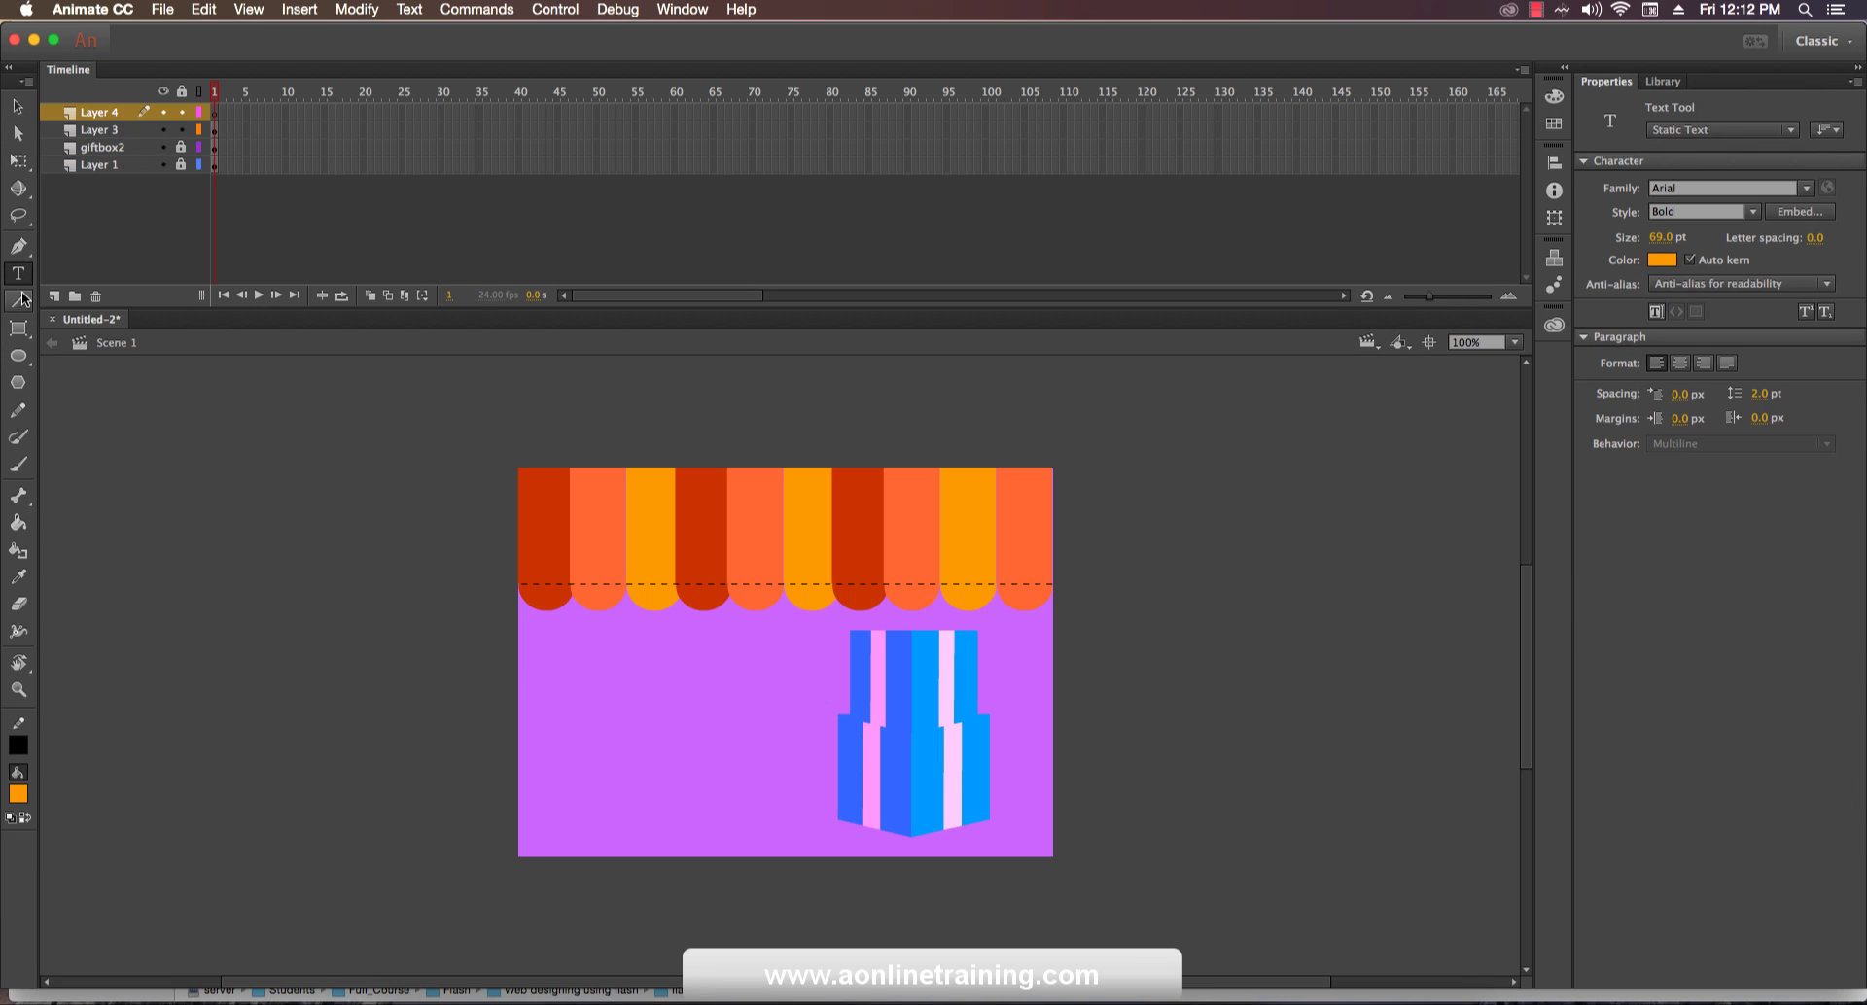
click(540, 708)
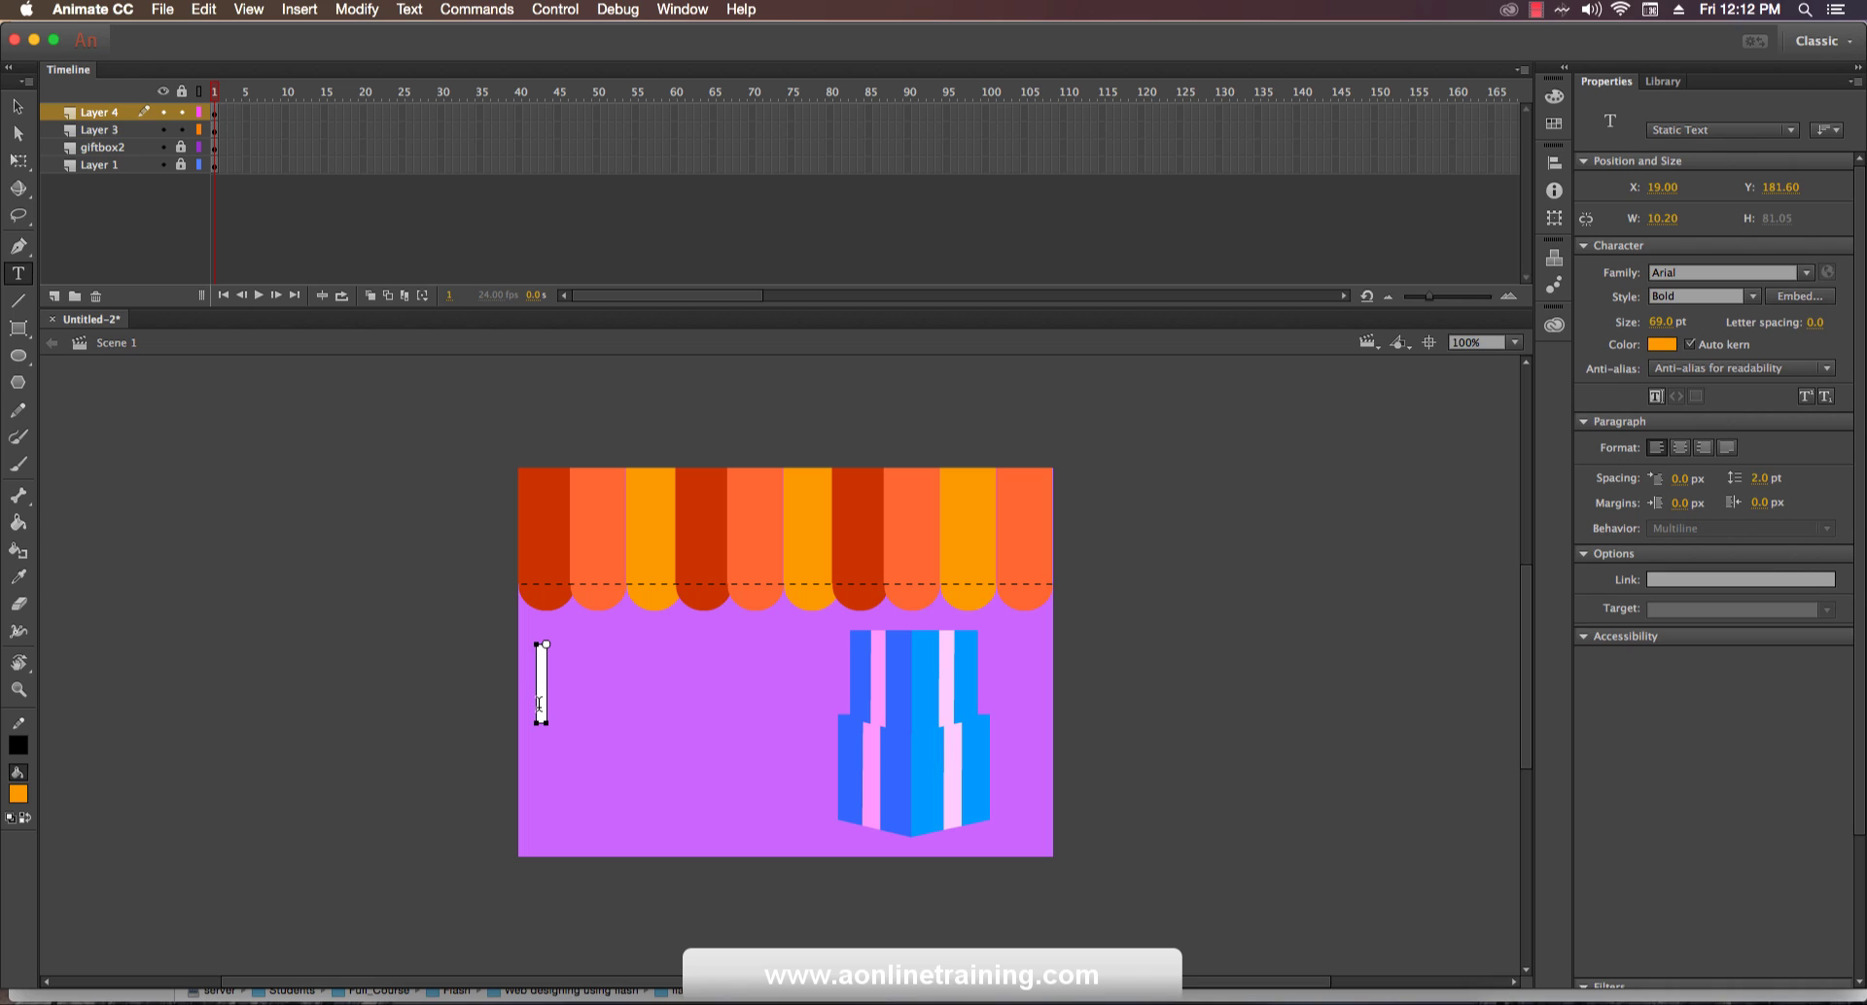
text(50)
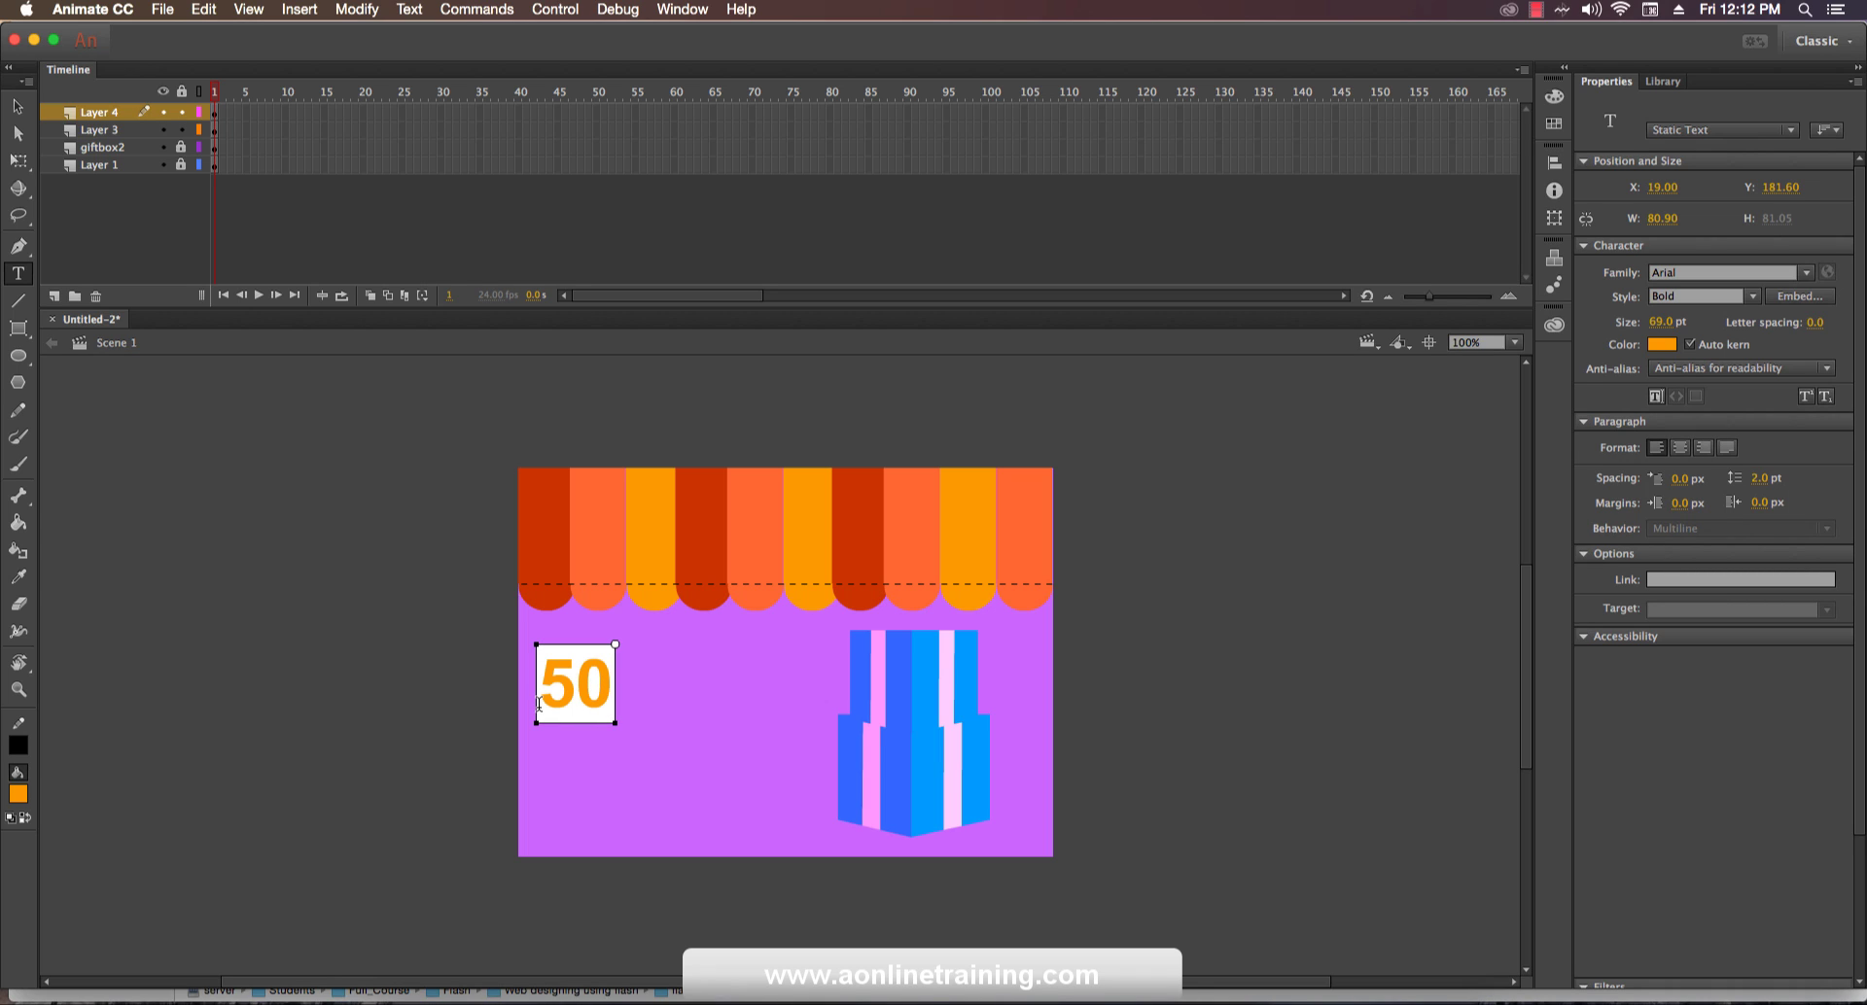
text(%)
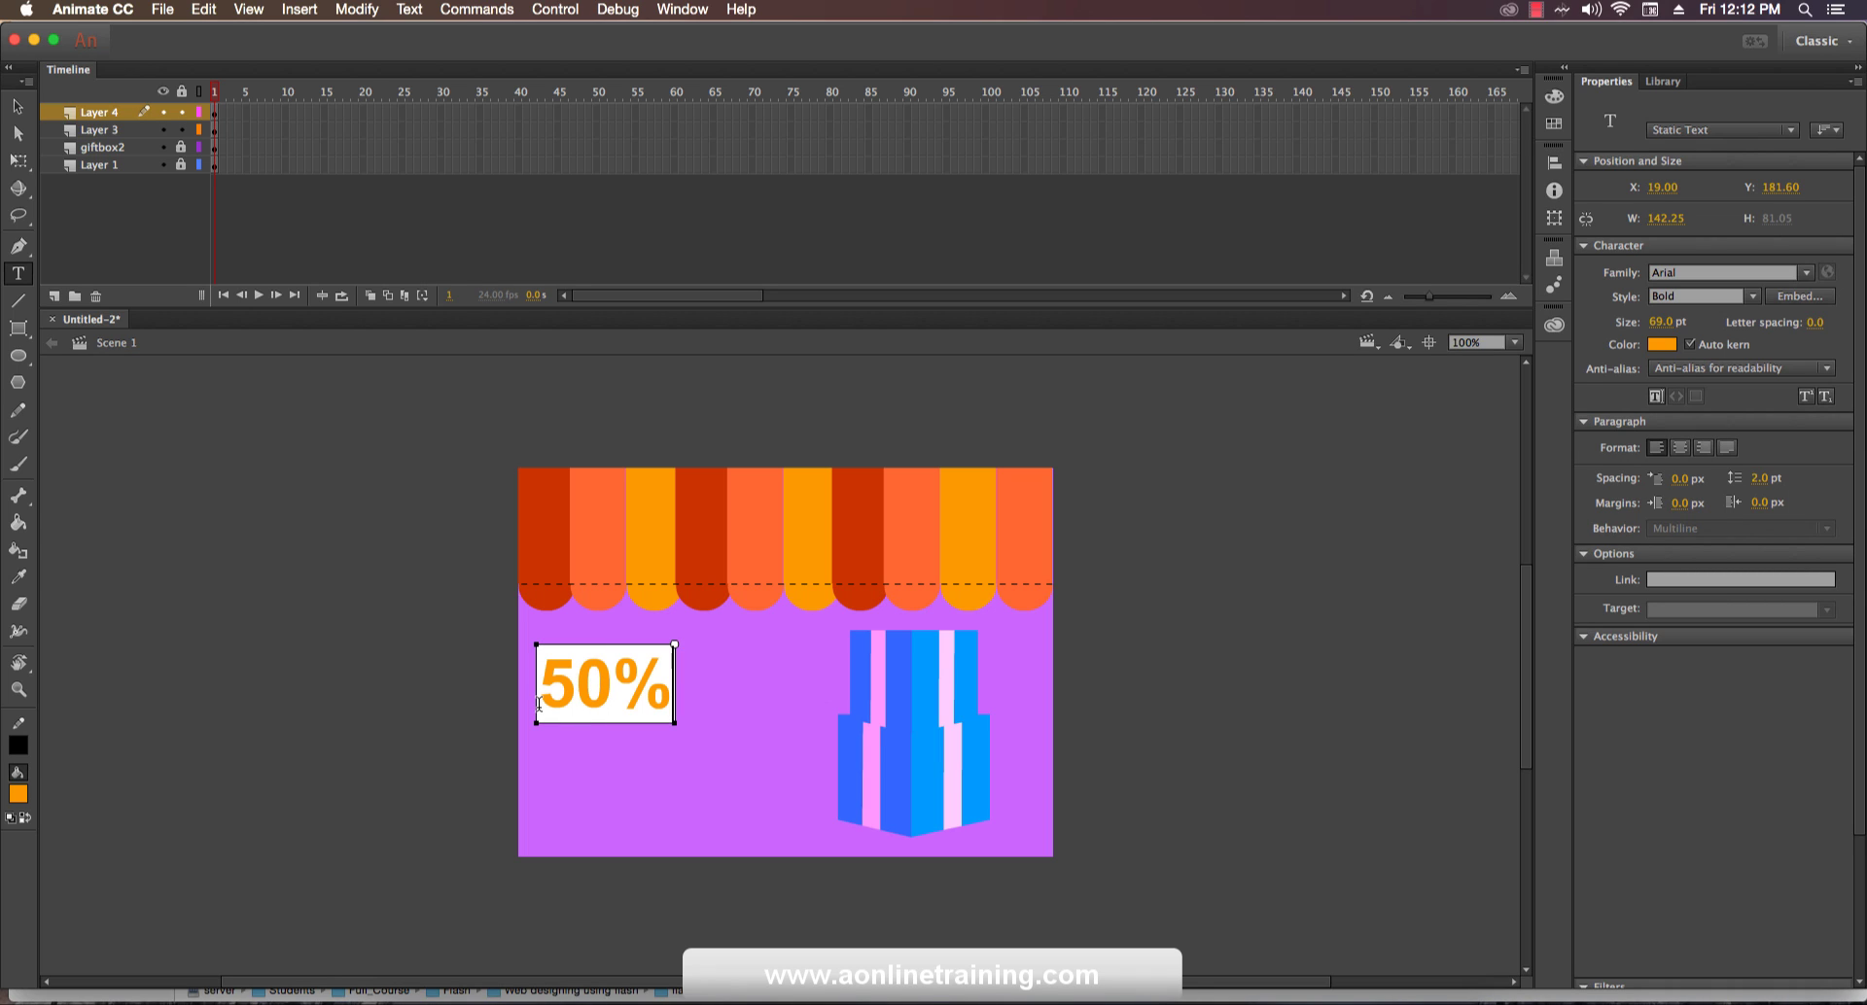
key(Return)
text(O)
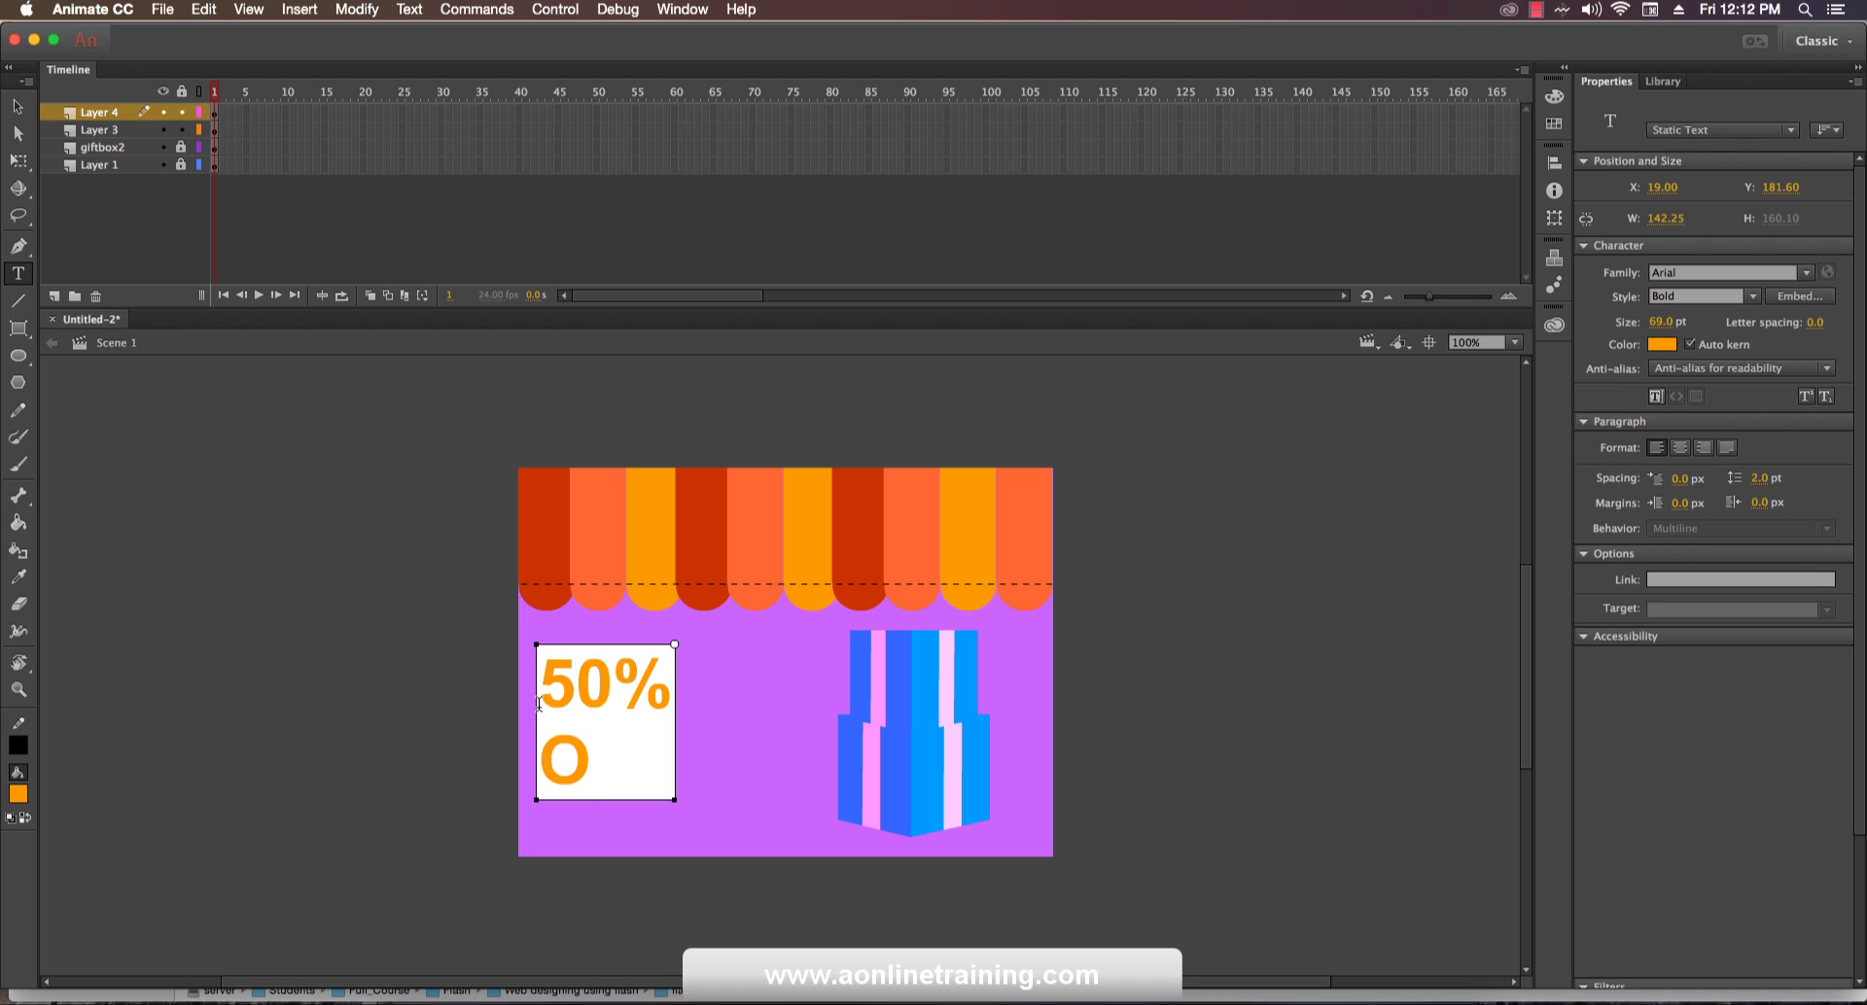
text(nline)
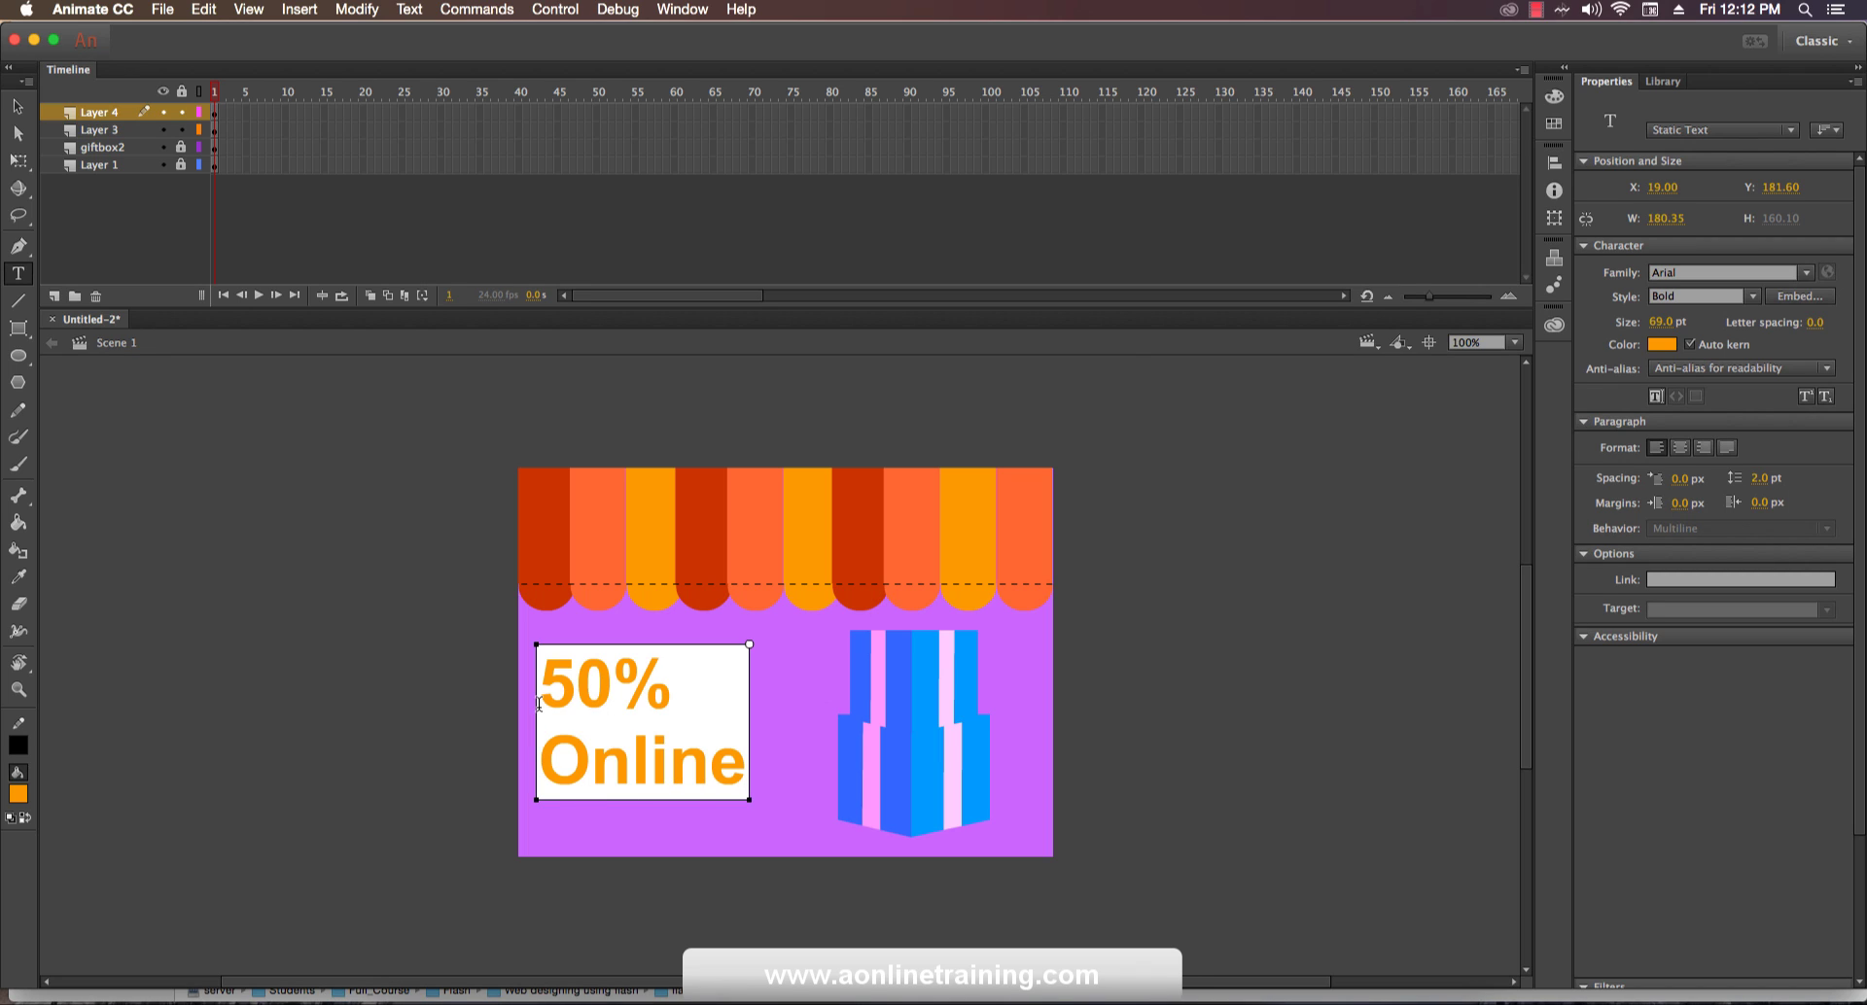
key(Return)
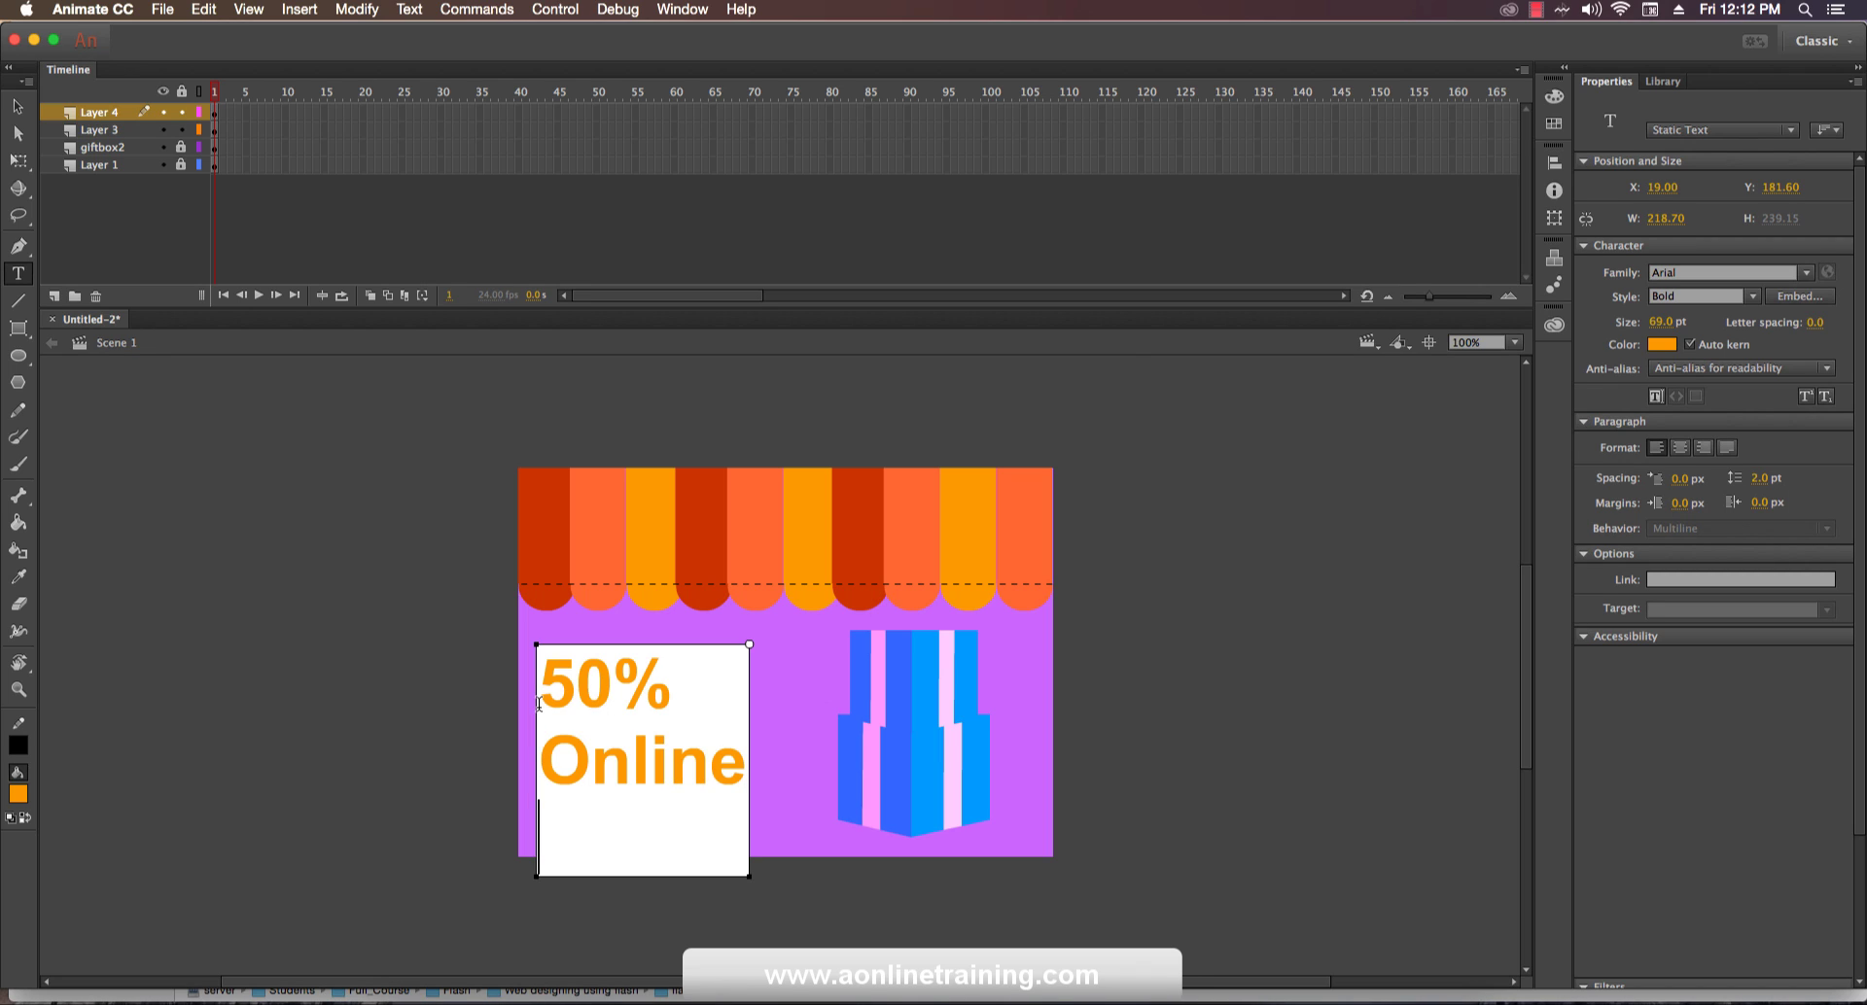
text(s)
key(BackSpace)
text(Sale)
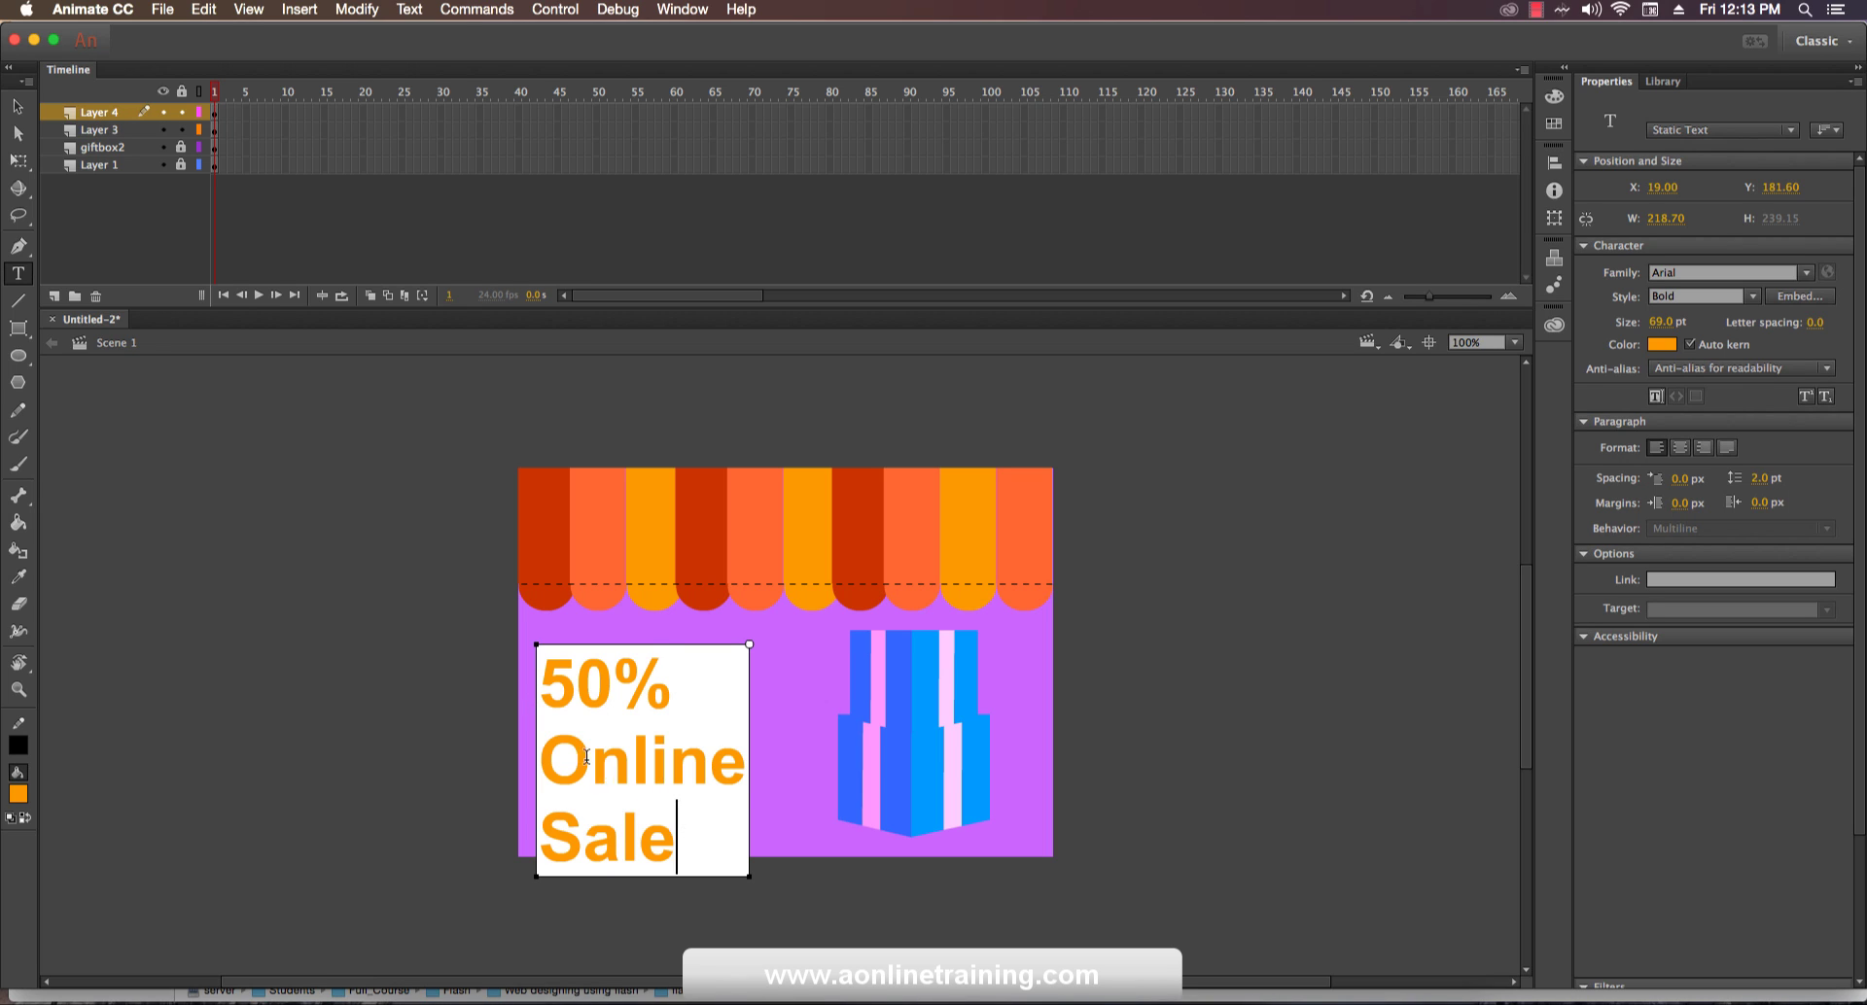
Try the Ayuthaya and Silom fonts on the whole sale text and settle on Tahoma.
key(super+a)
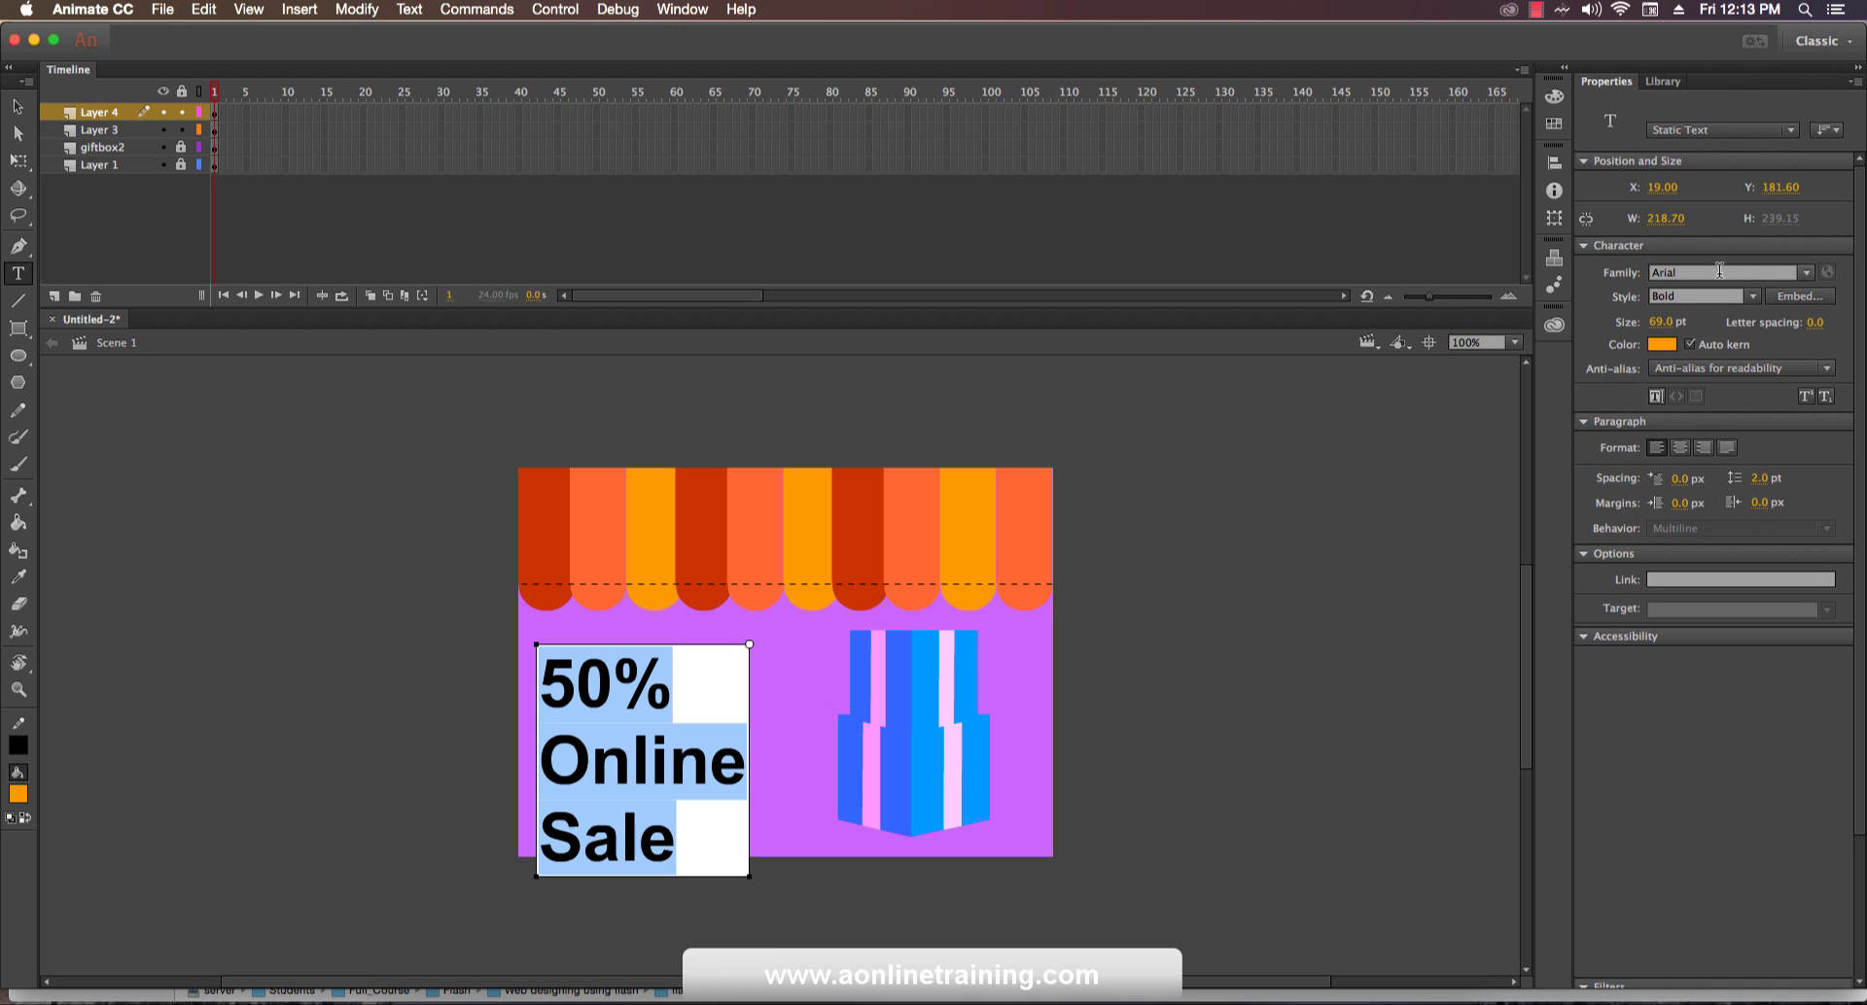
click(1805, 273)
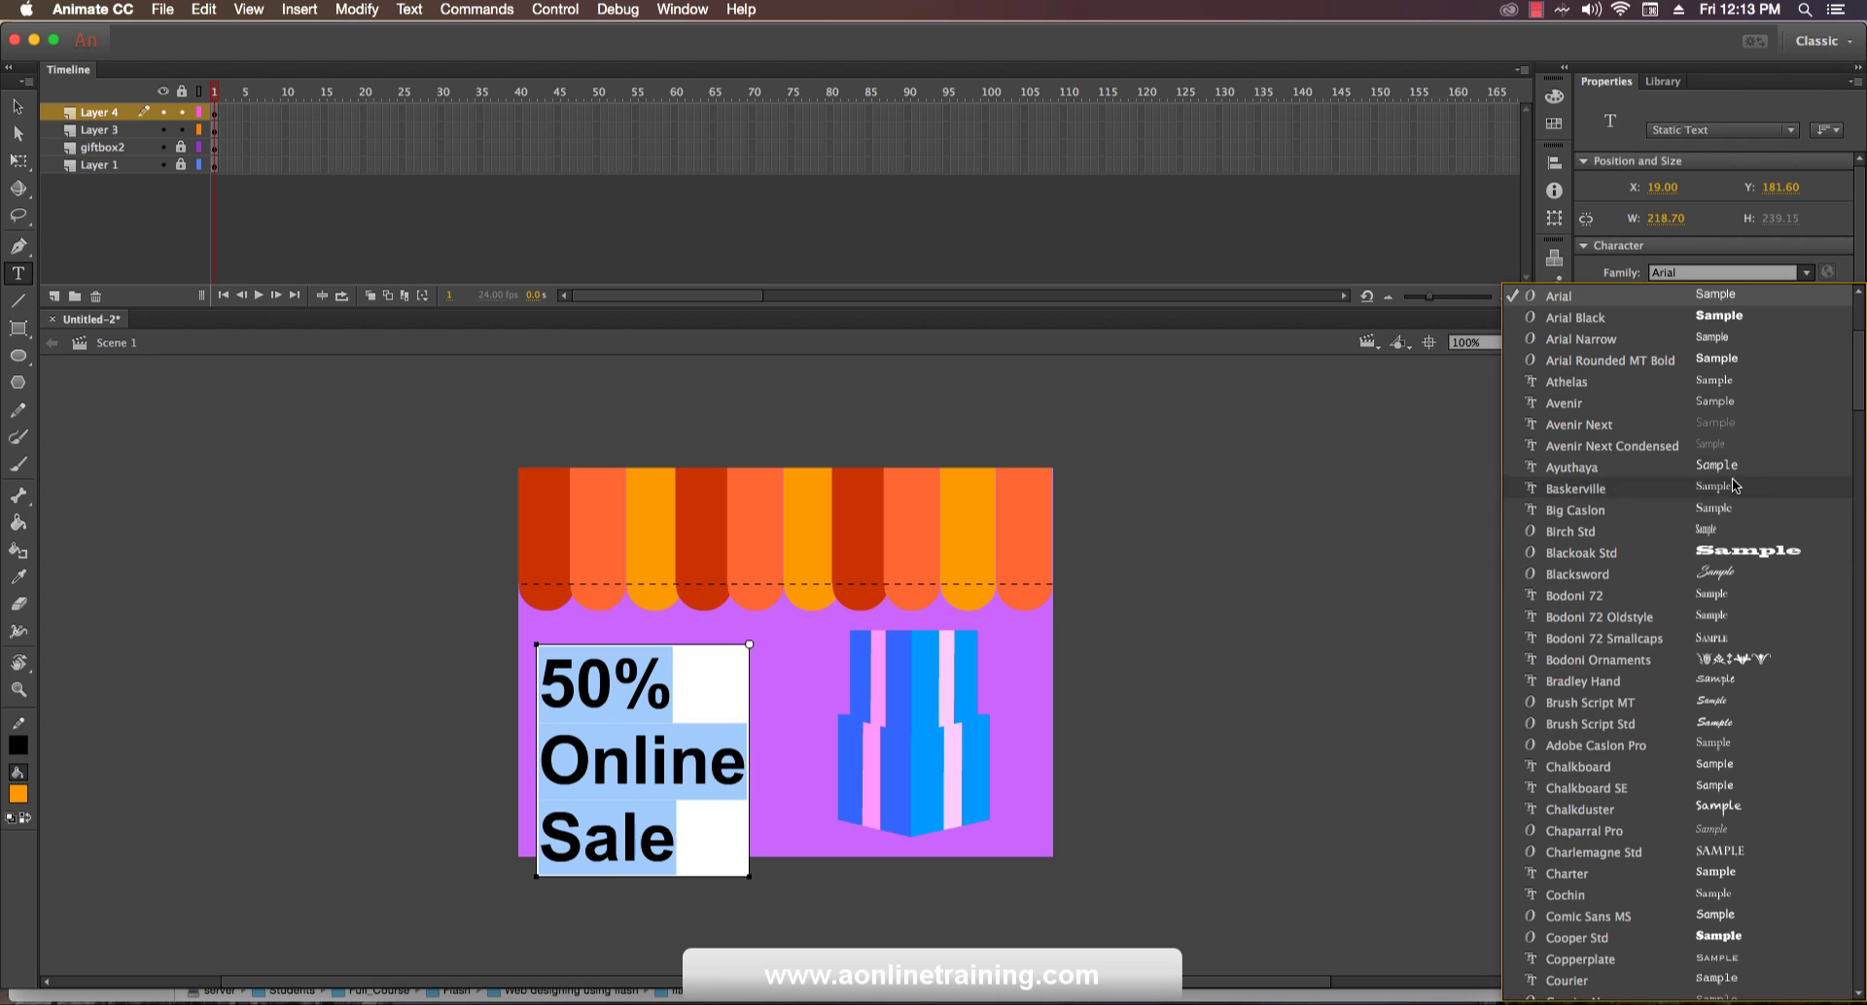
key(Escape)
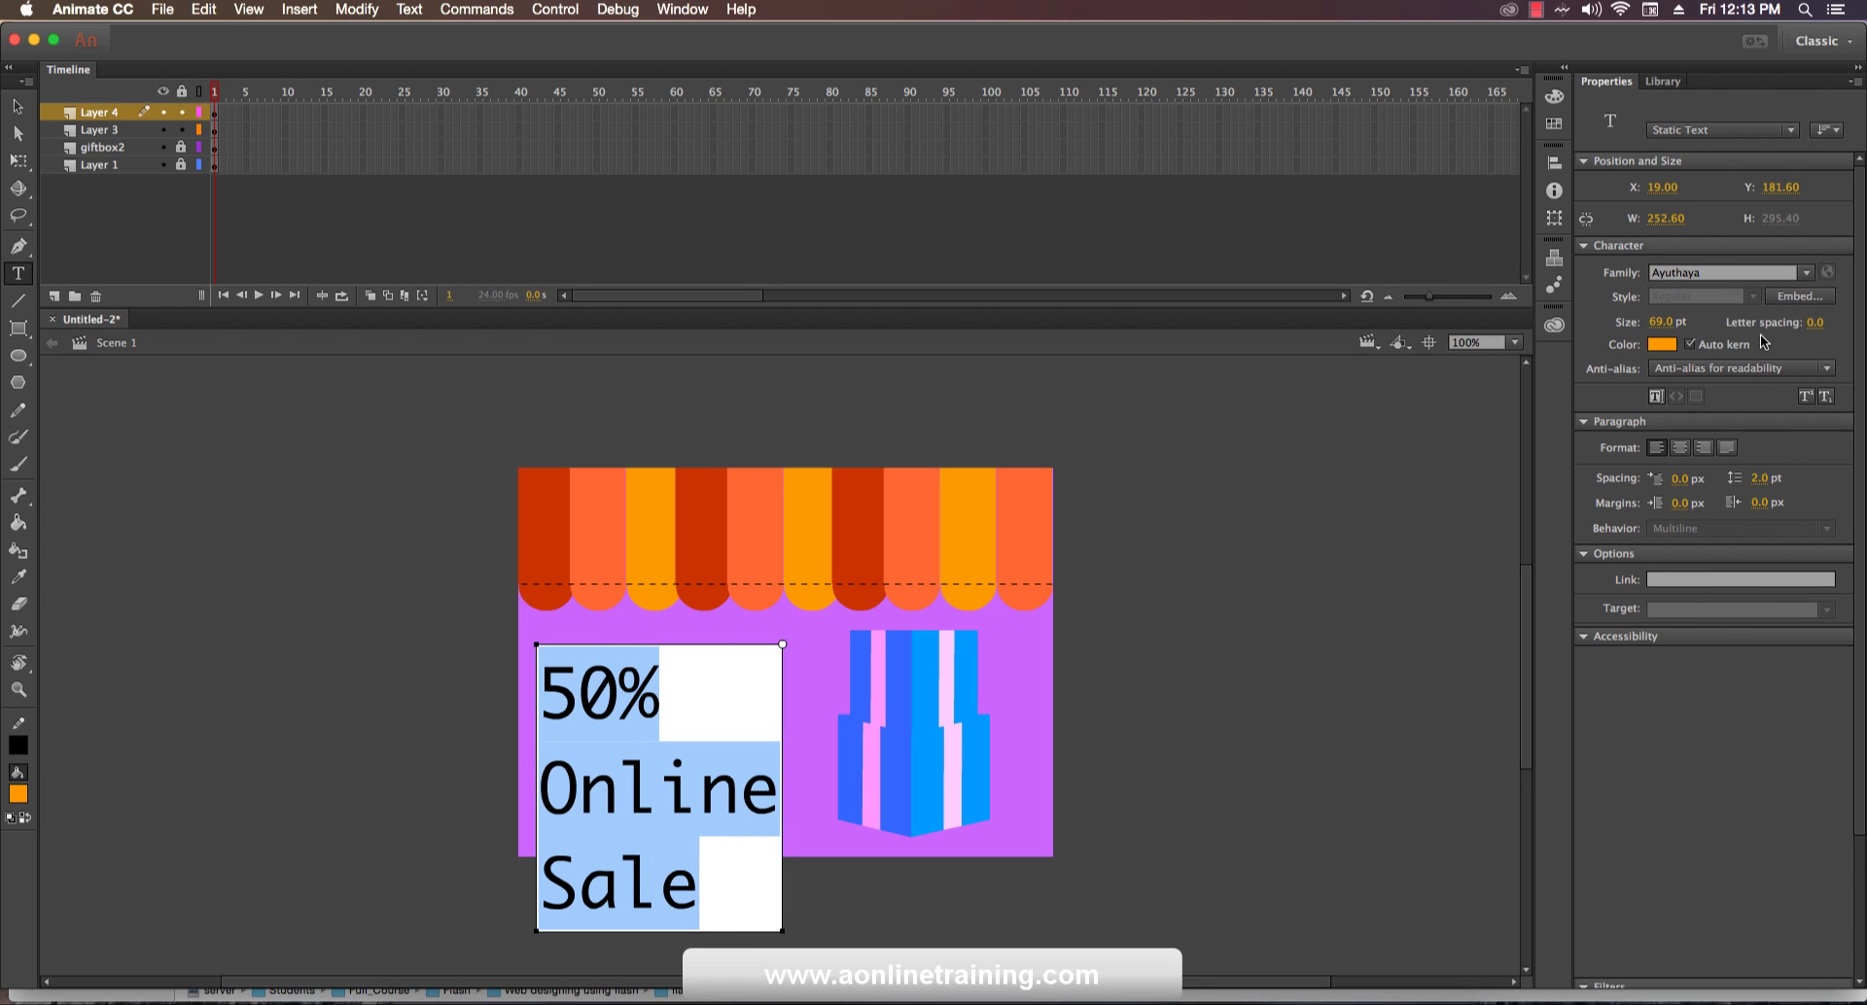
click(1805, 274)
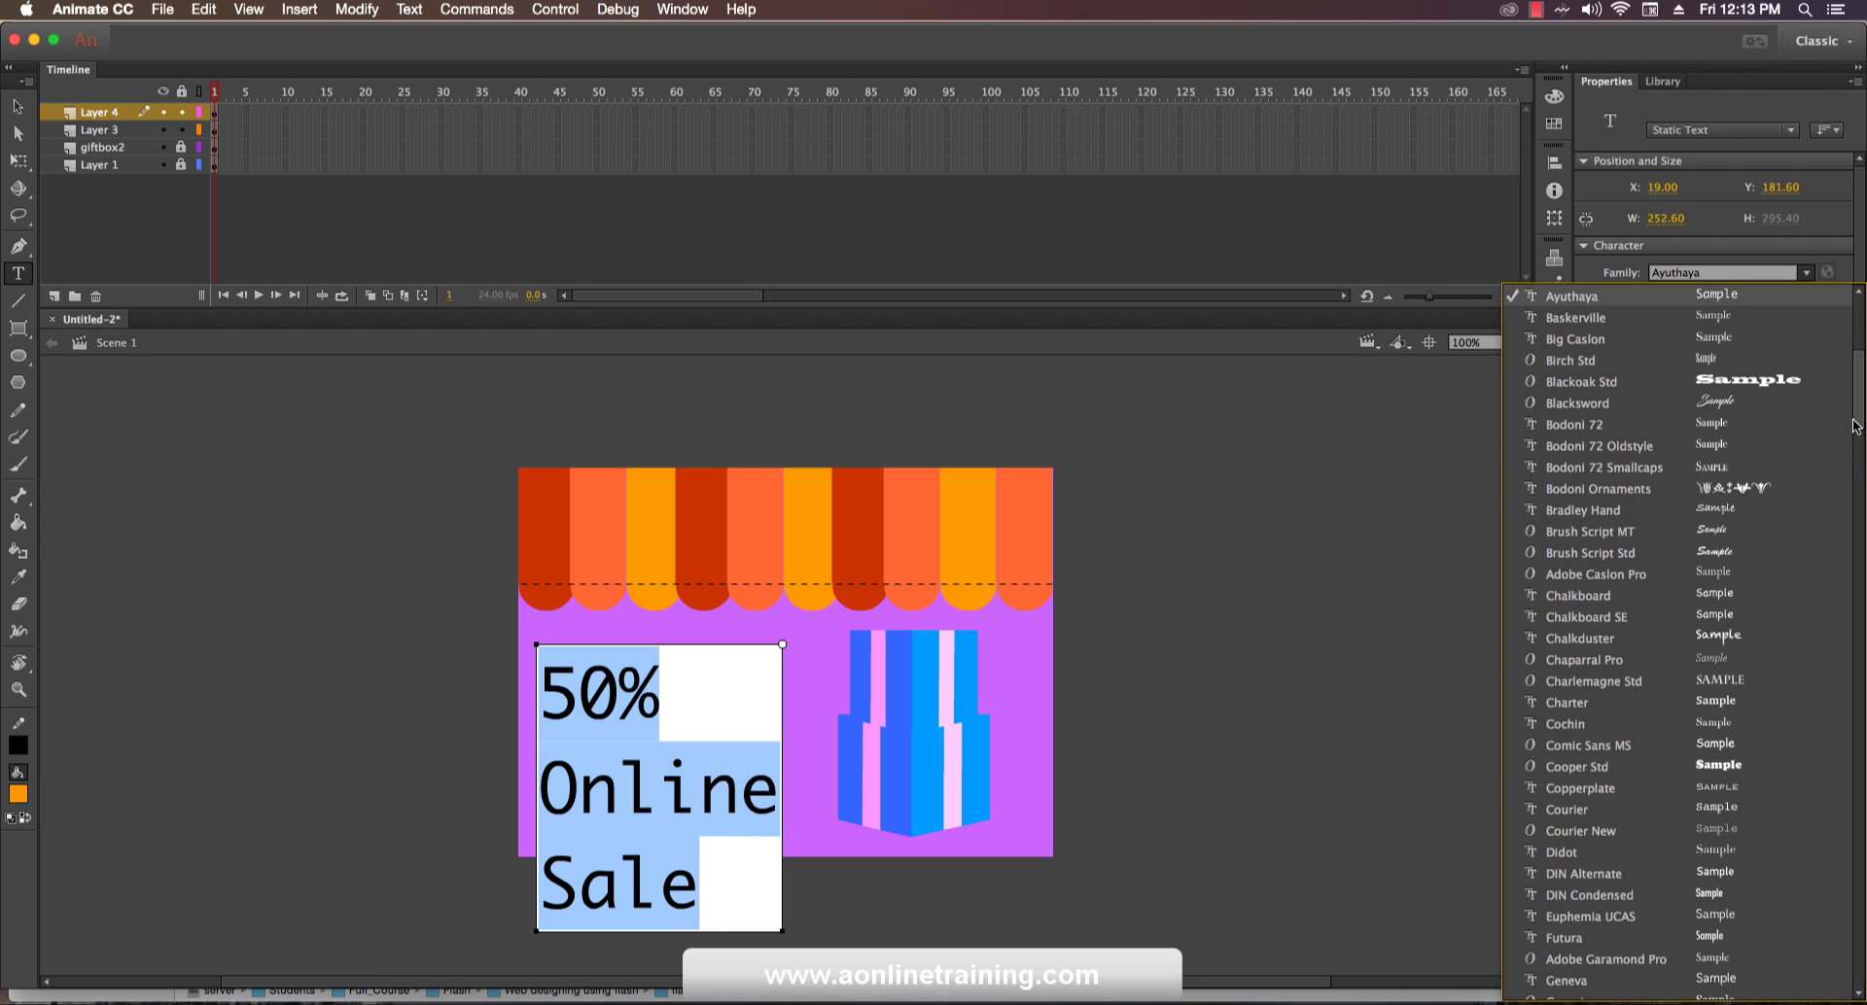
scroll(1847, 639, down, 10)
scroll(1848, 639, down, 5)
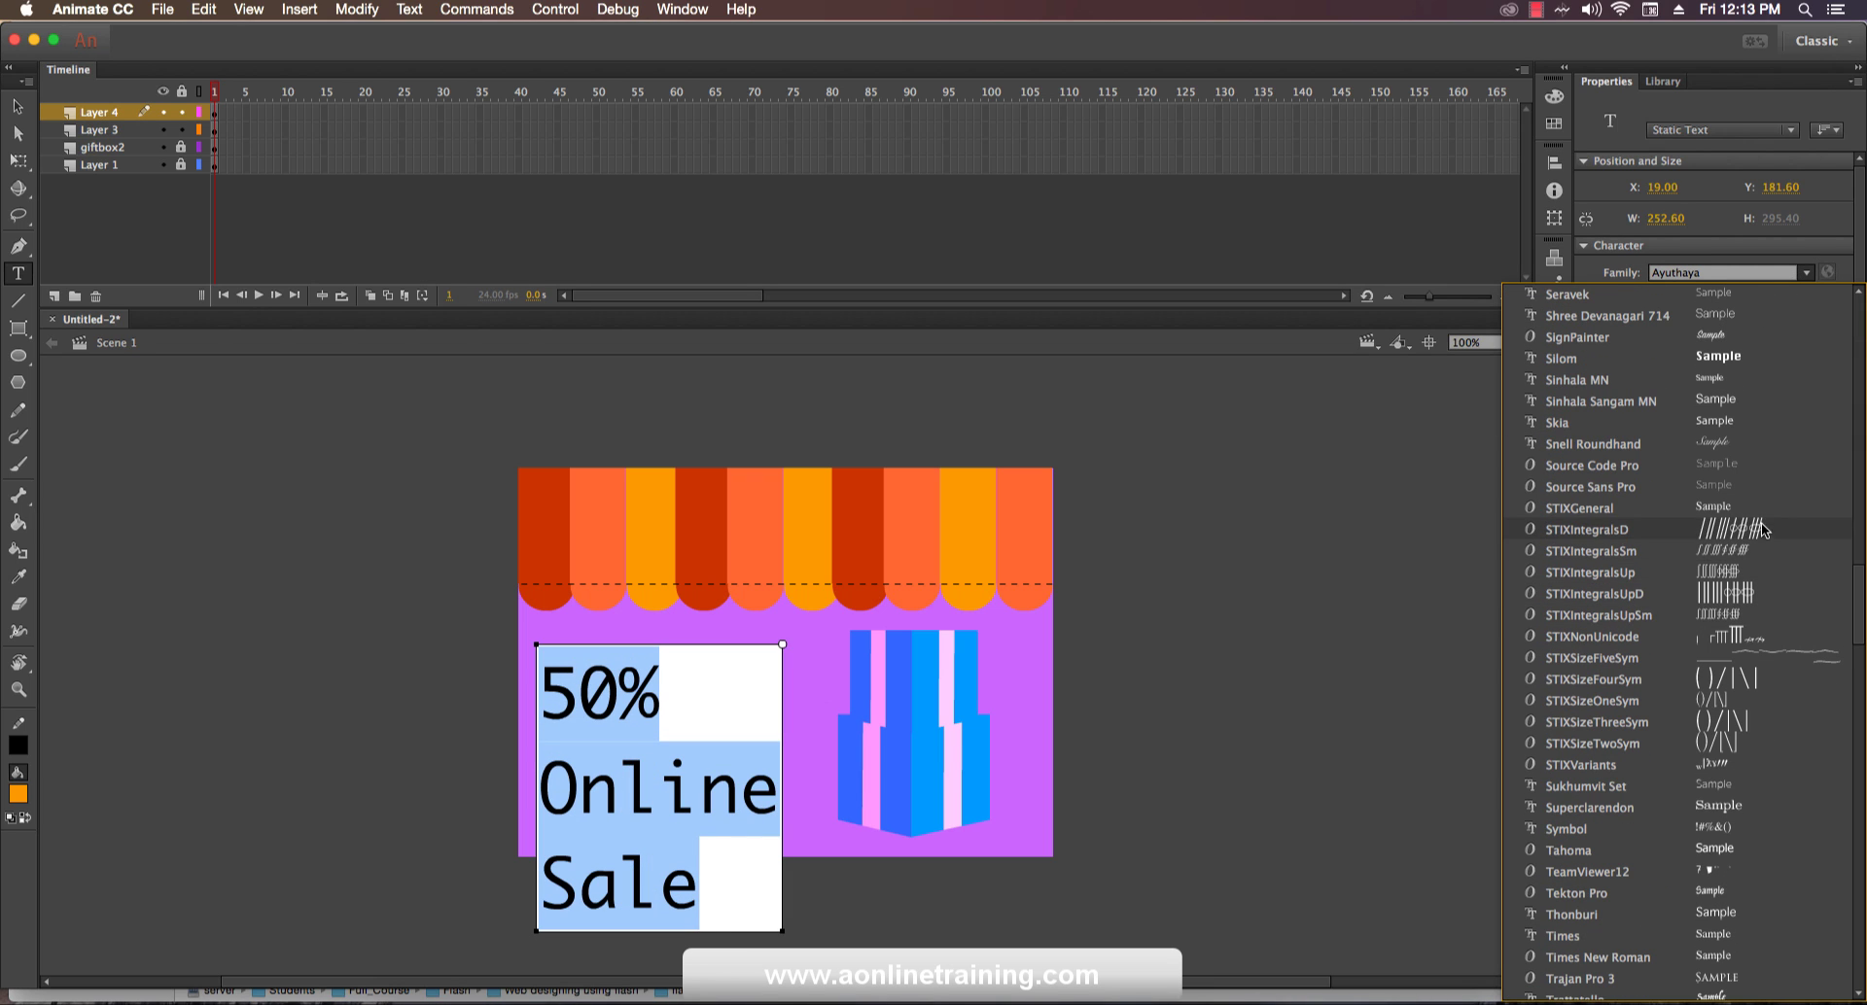
click(1748, 356)
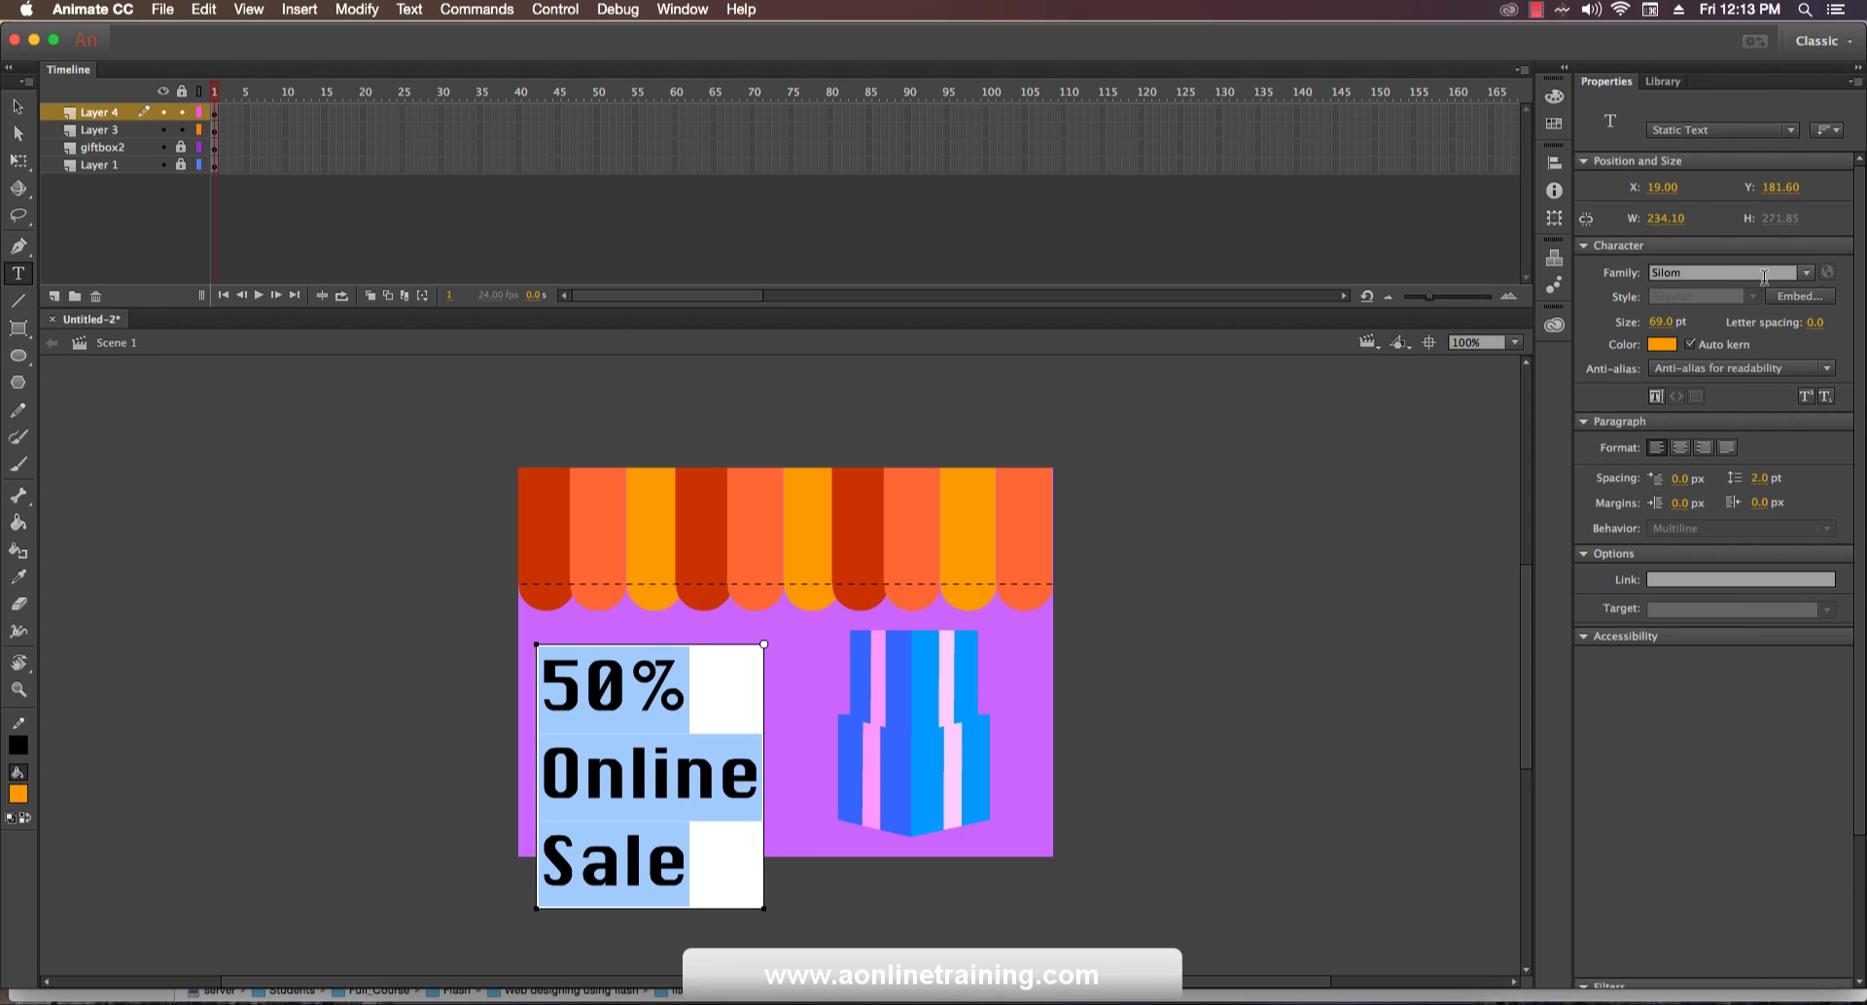
click(1806, 274)
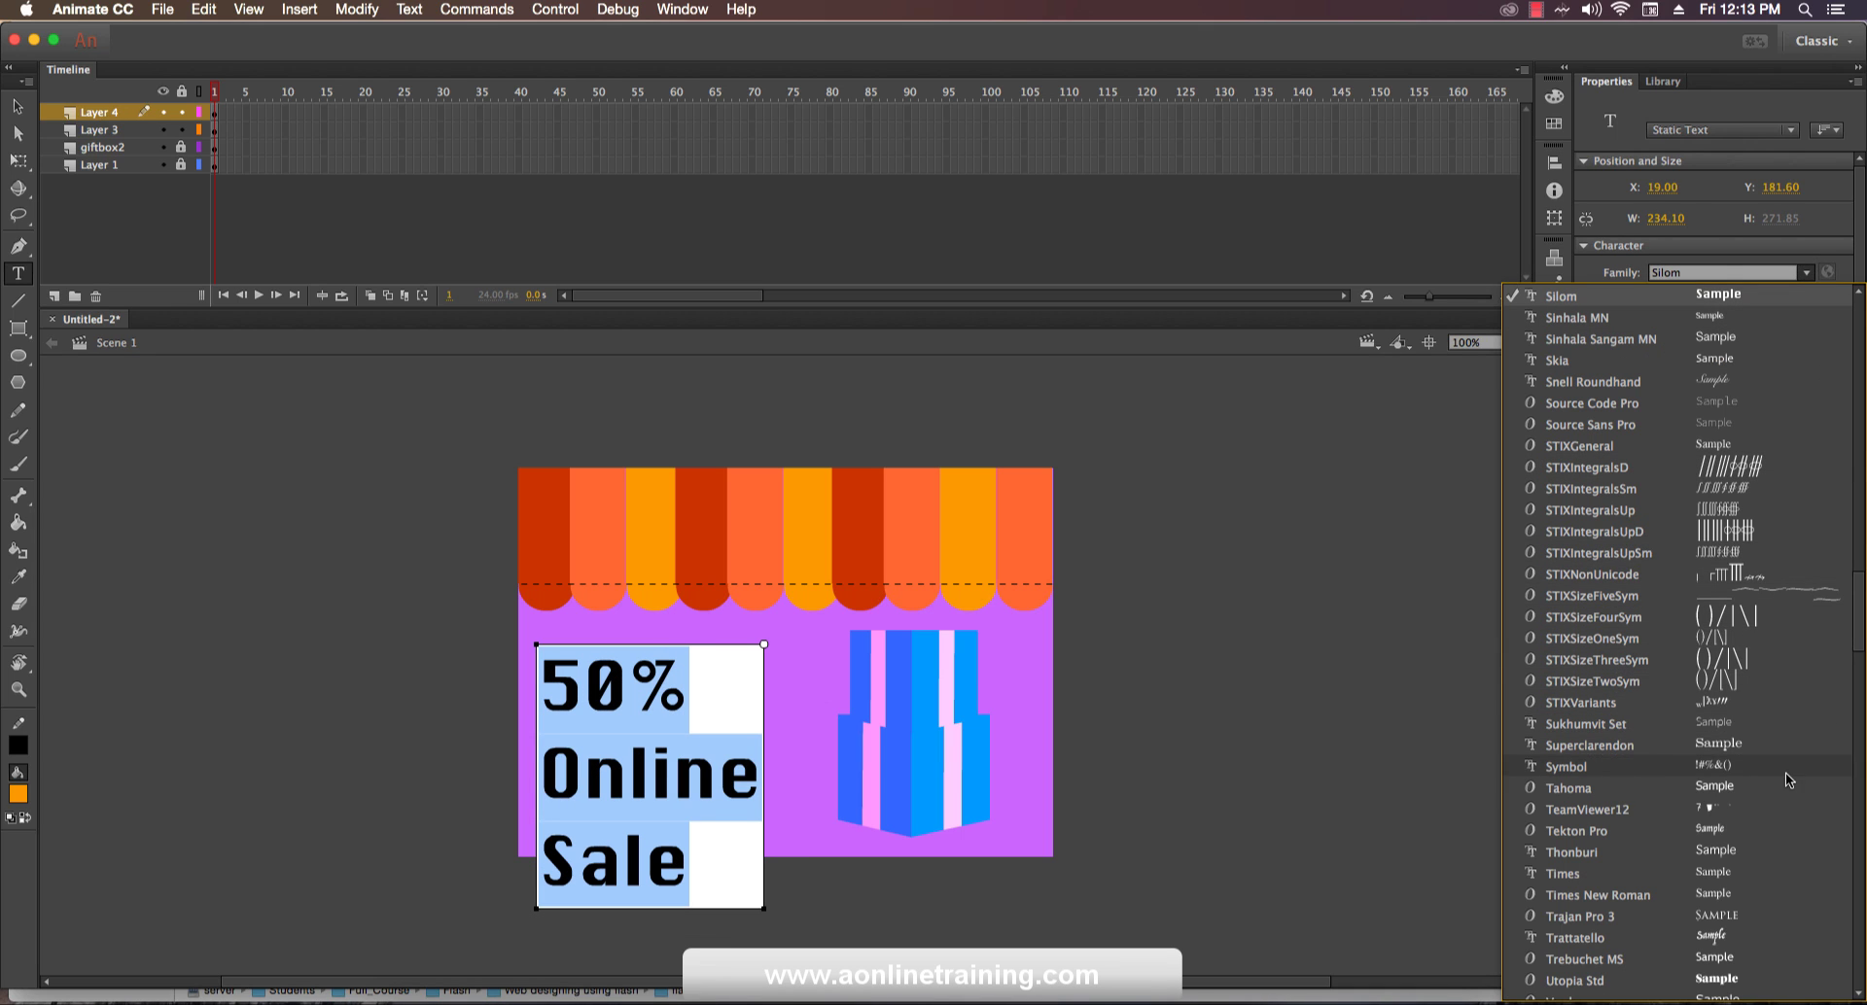
click(1753, 789)
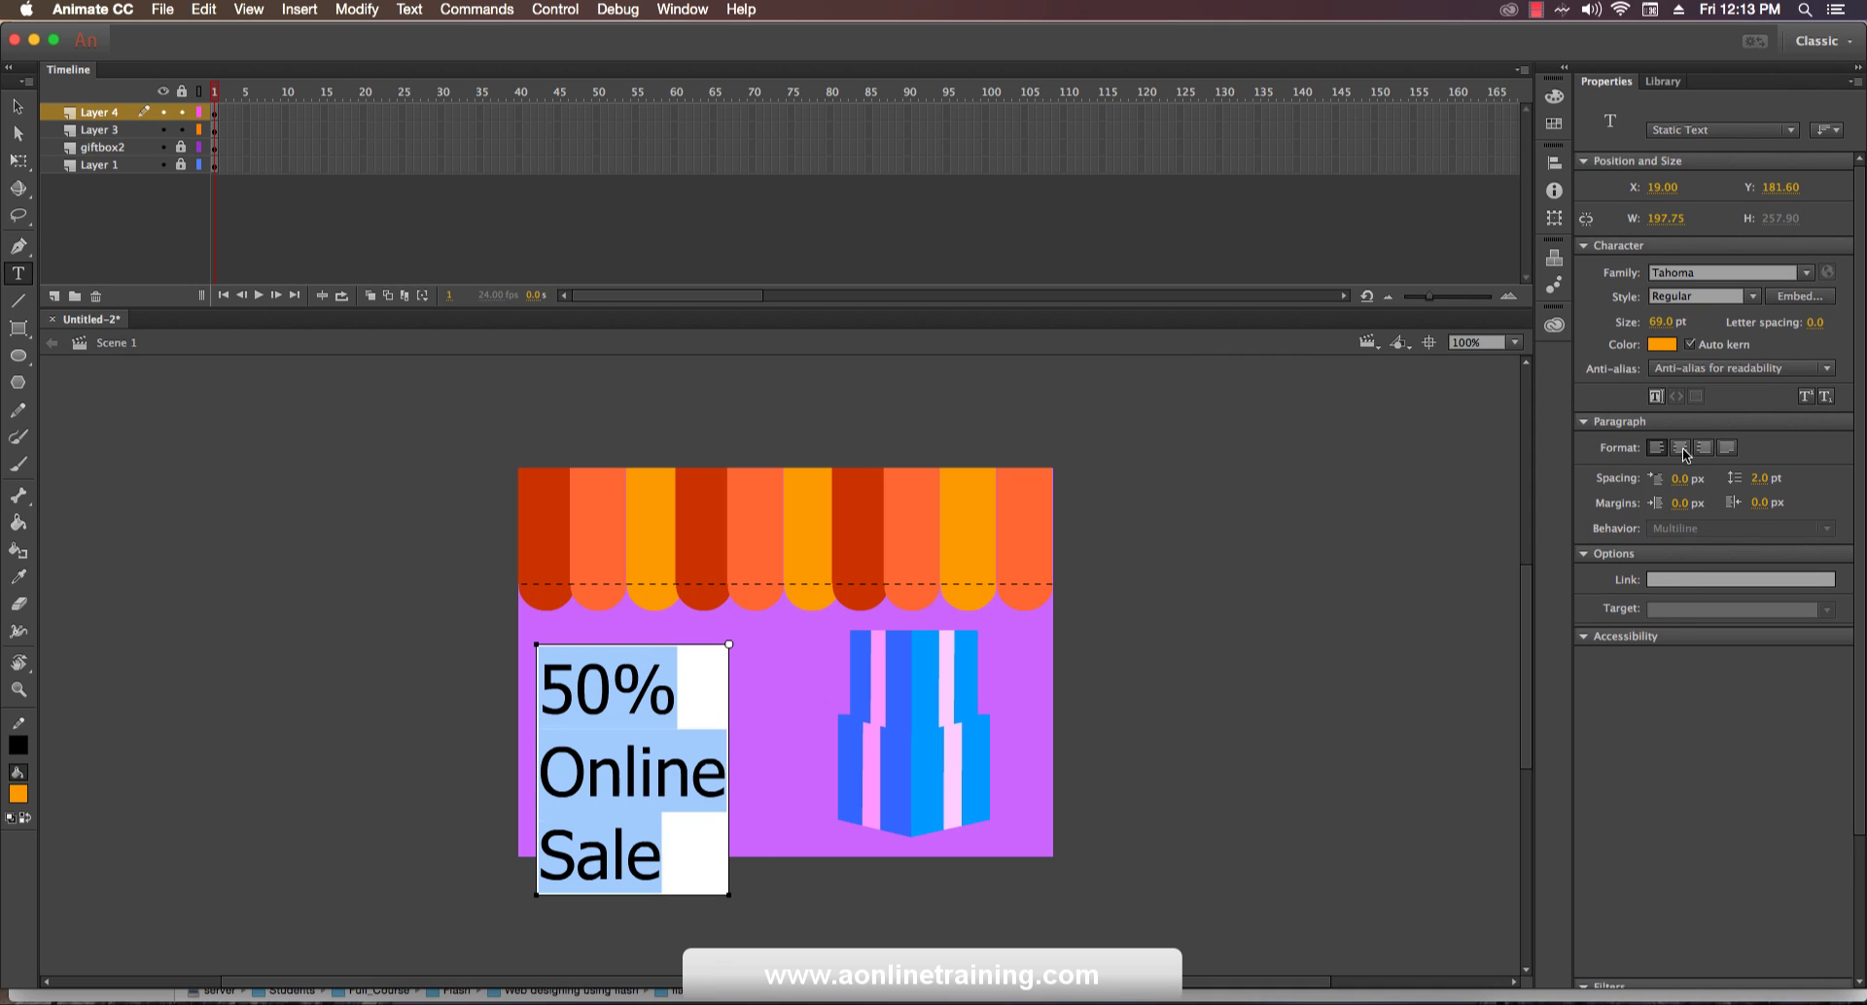
Try the Bold style on the sale text and return it to Regular.
click(1755, 298)
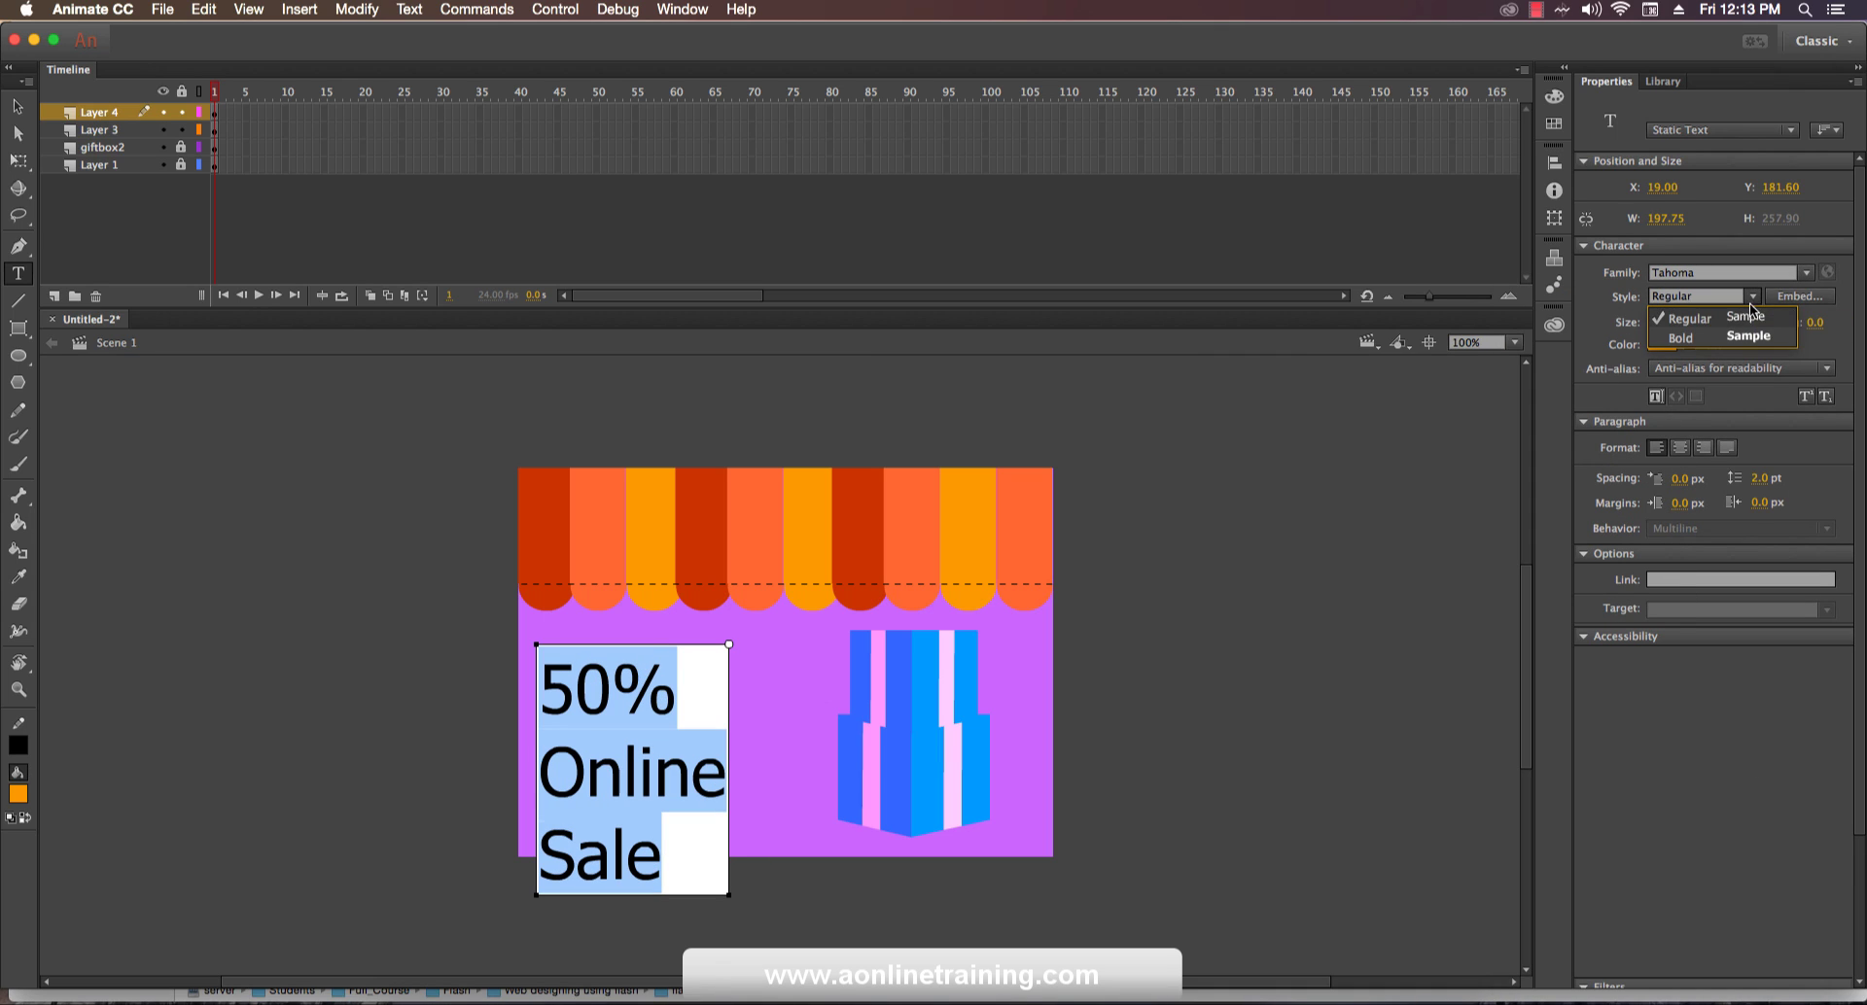
click(1769, 317)
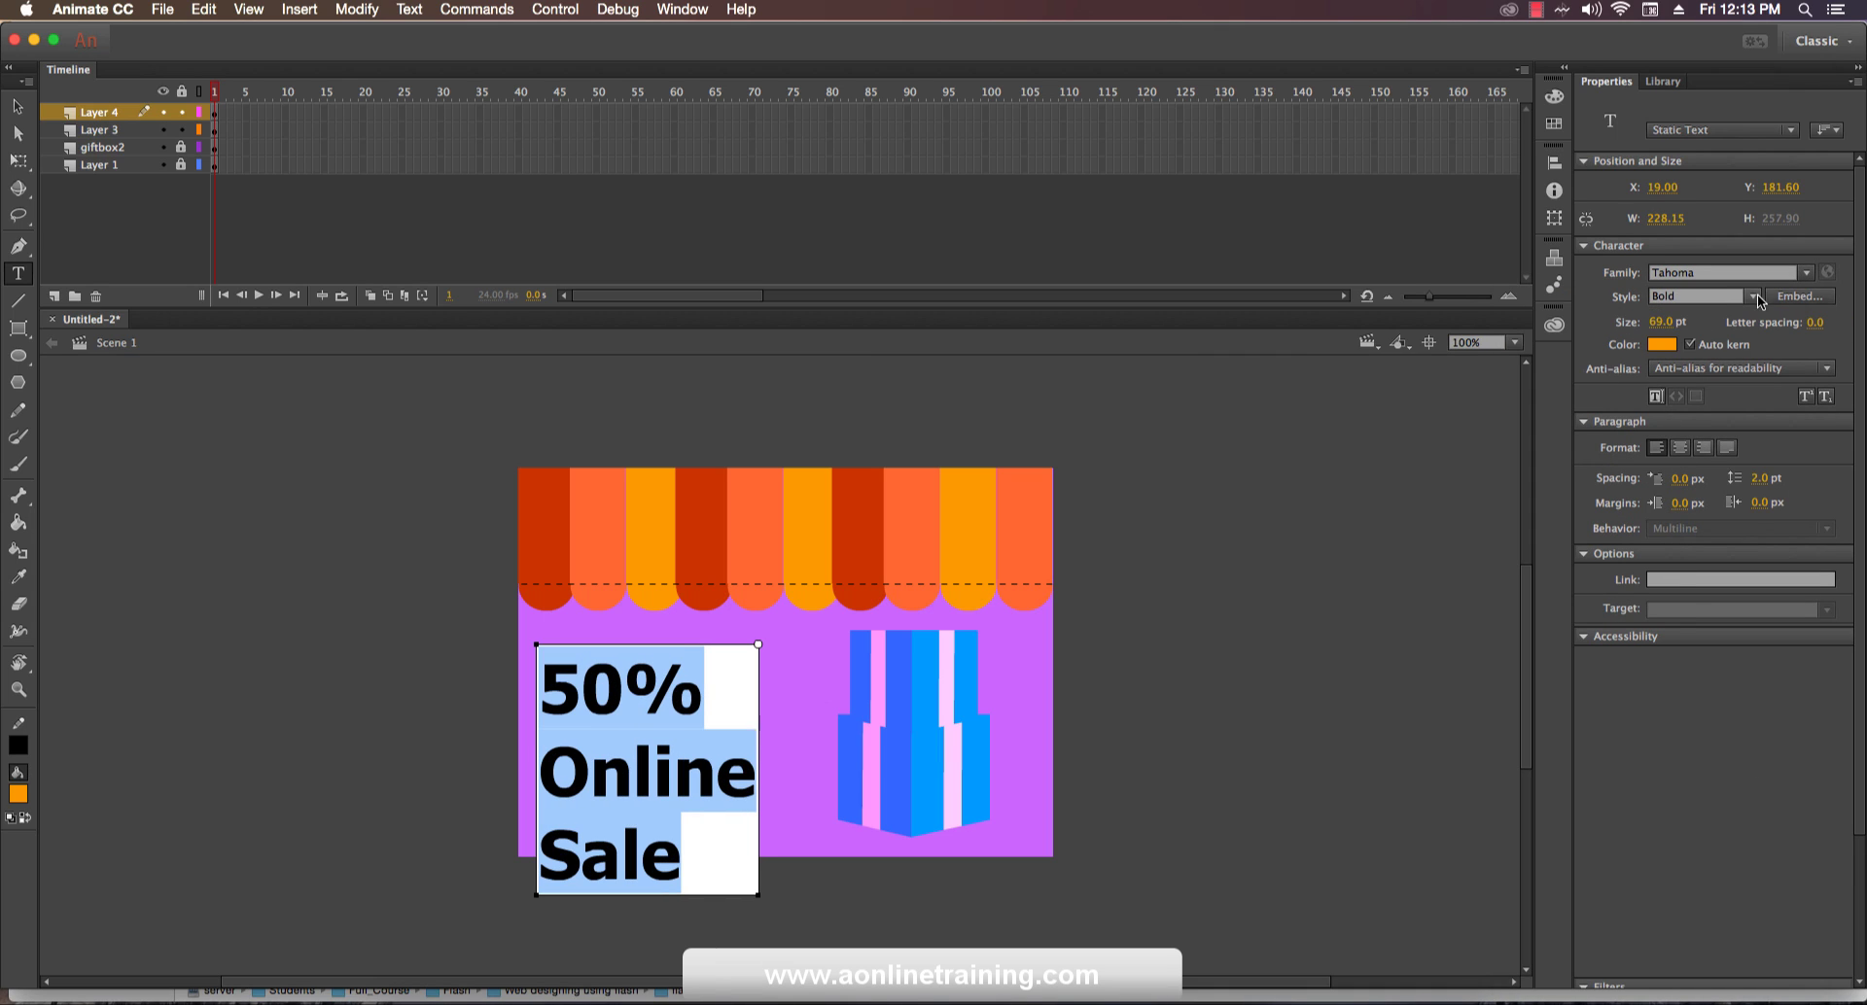
click(1750, 297)
click(1733, 309)
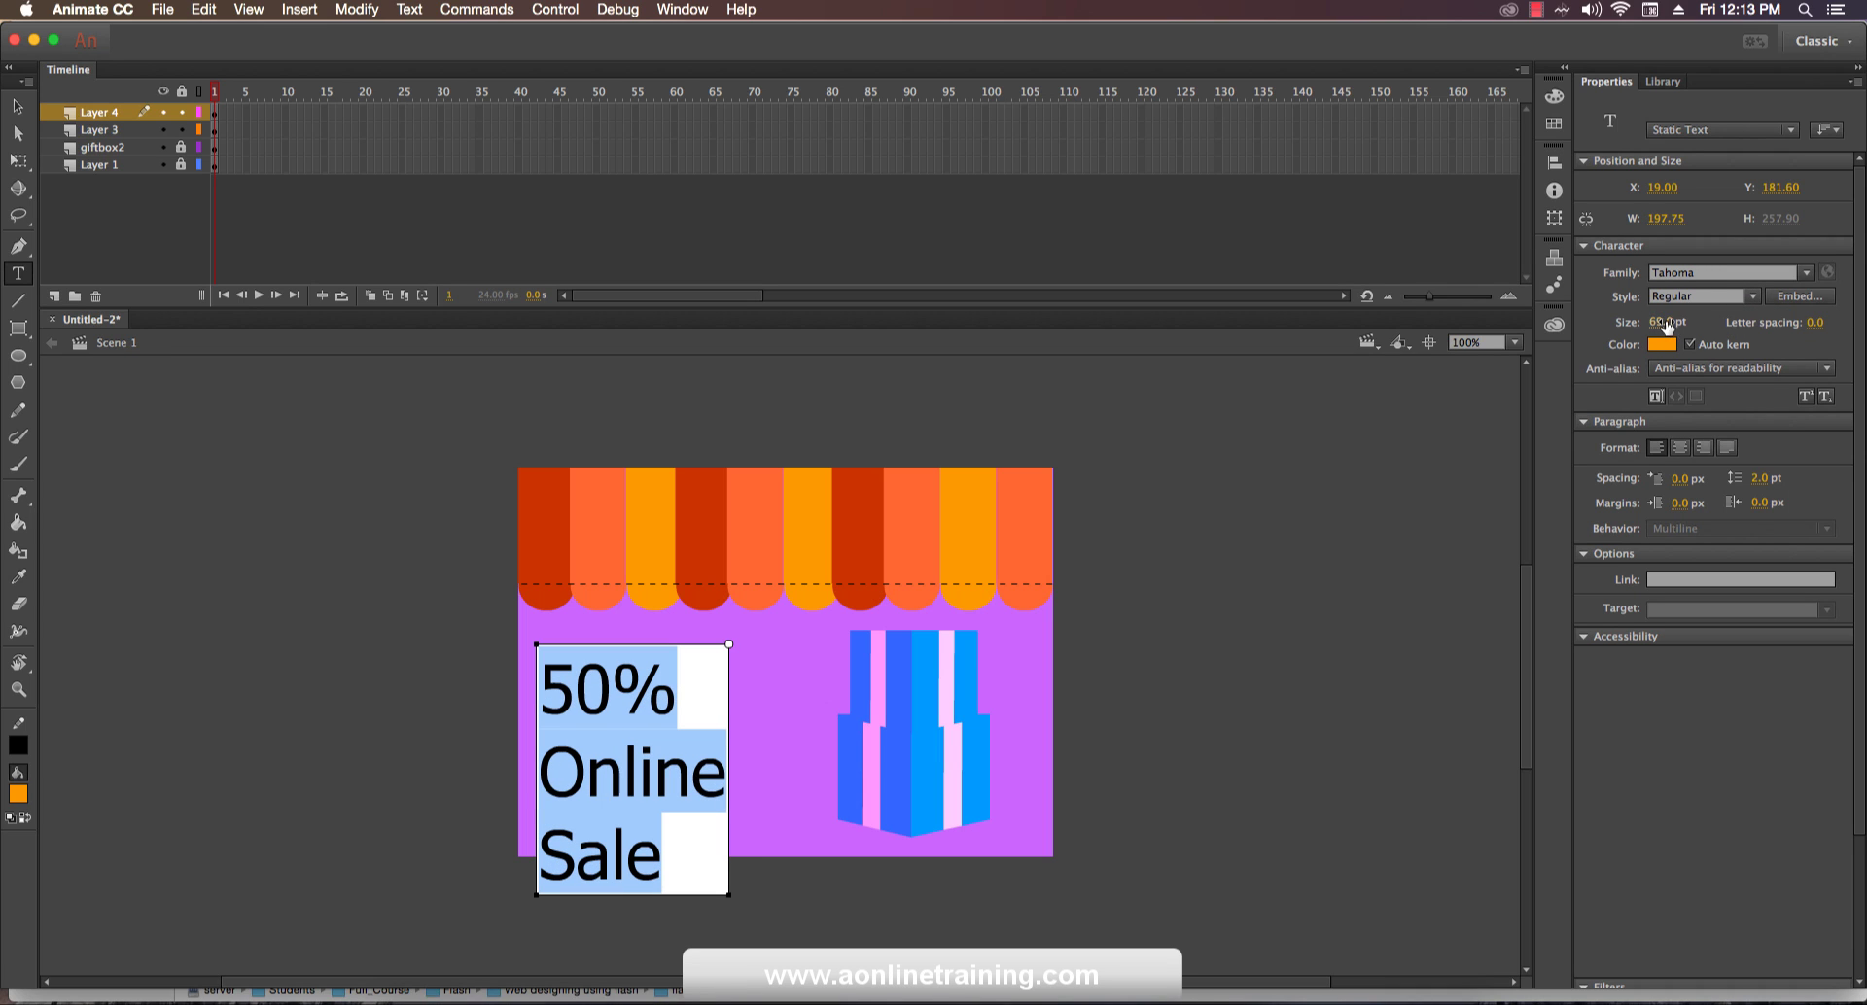
Reduce the sale text to 47 pt and colour it pink.
drag(1665, 323, 1663, 345)
click(1662, 345)
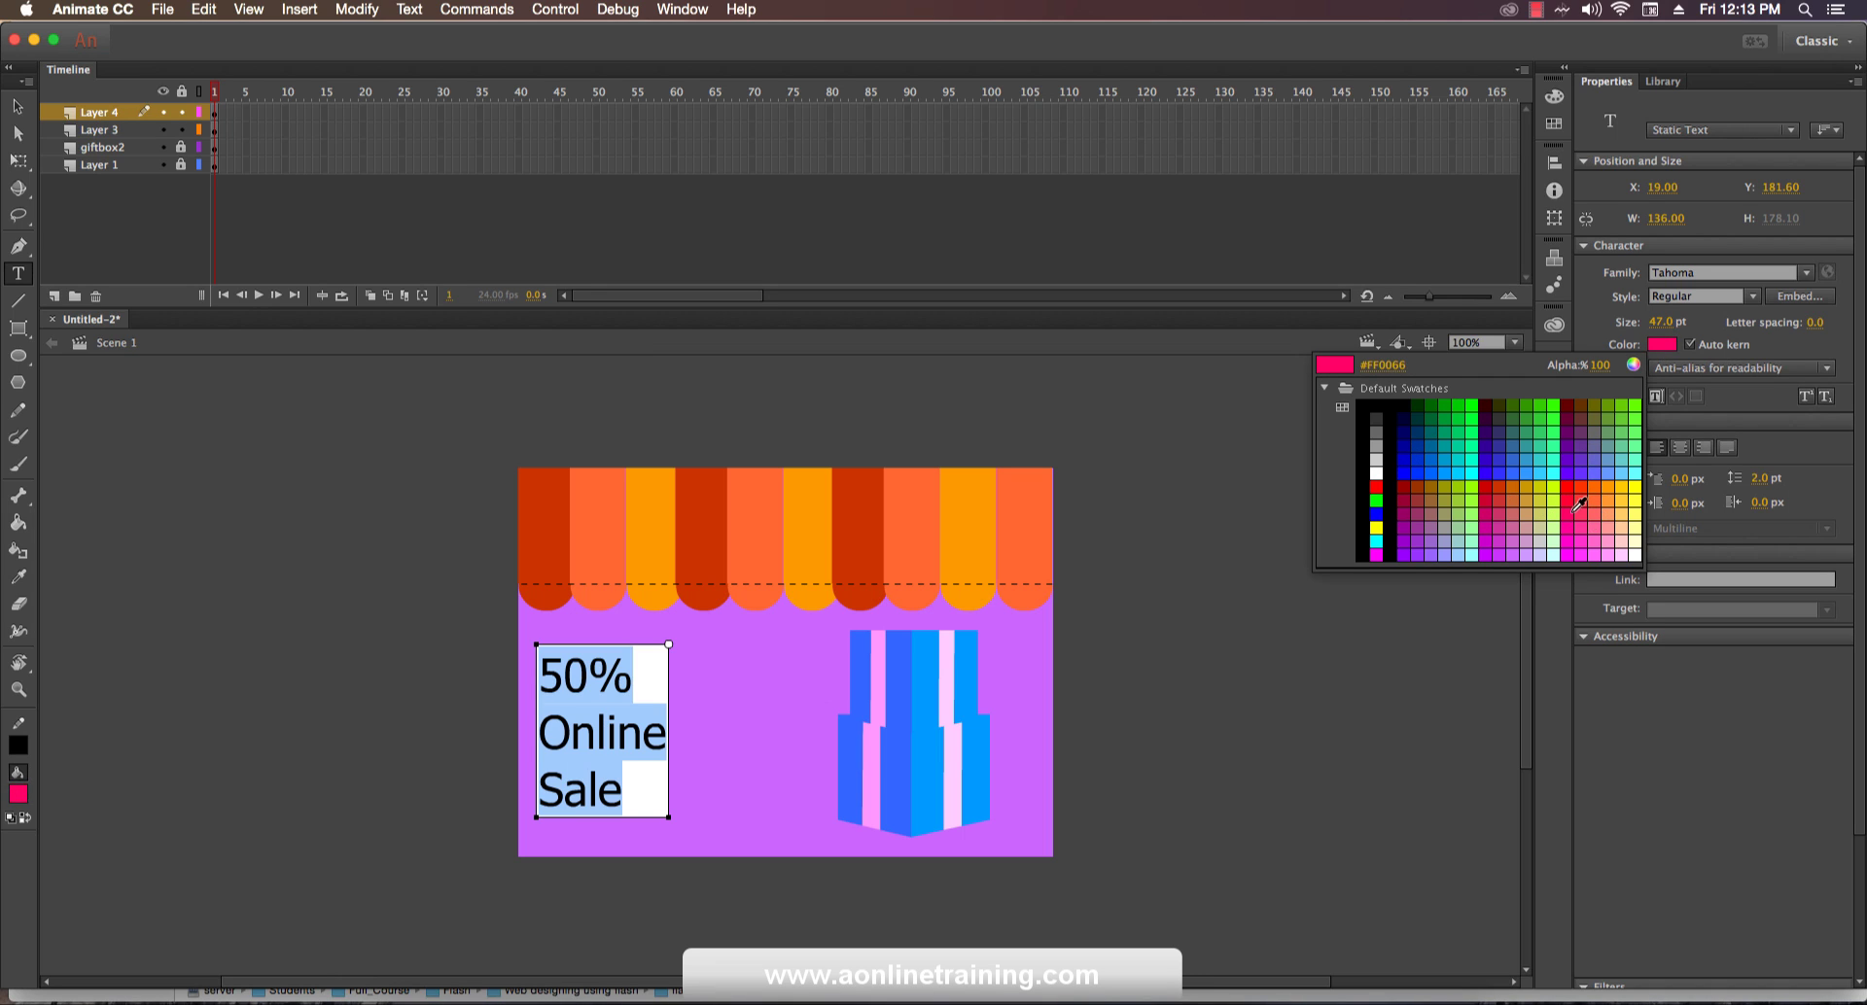
click(1597, 524)
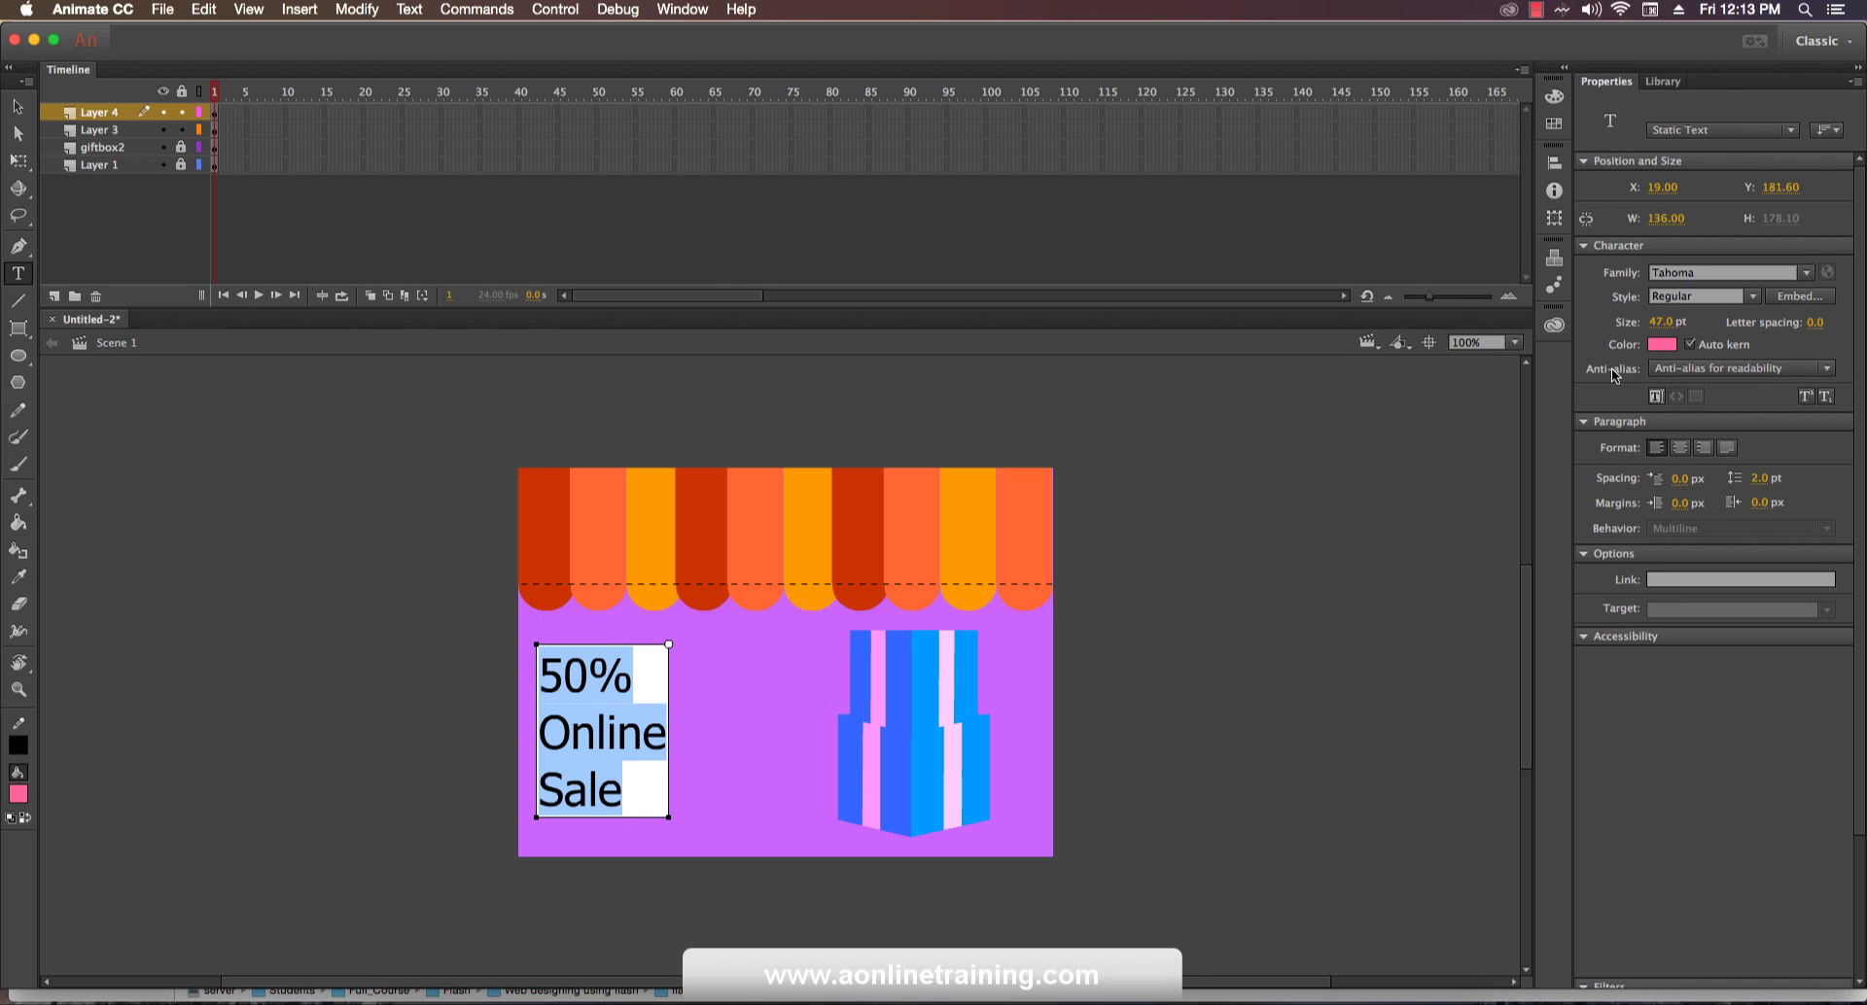
Keep anti-alias for readability and try centred, right-aligned and justified formats on the sale text.
click(1721, 371)
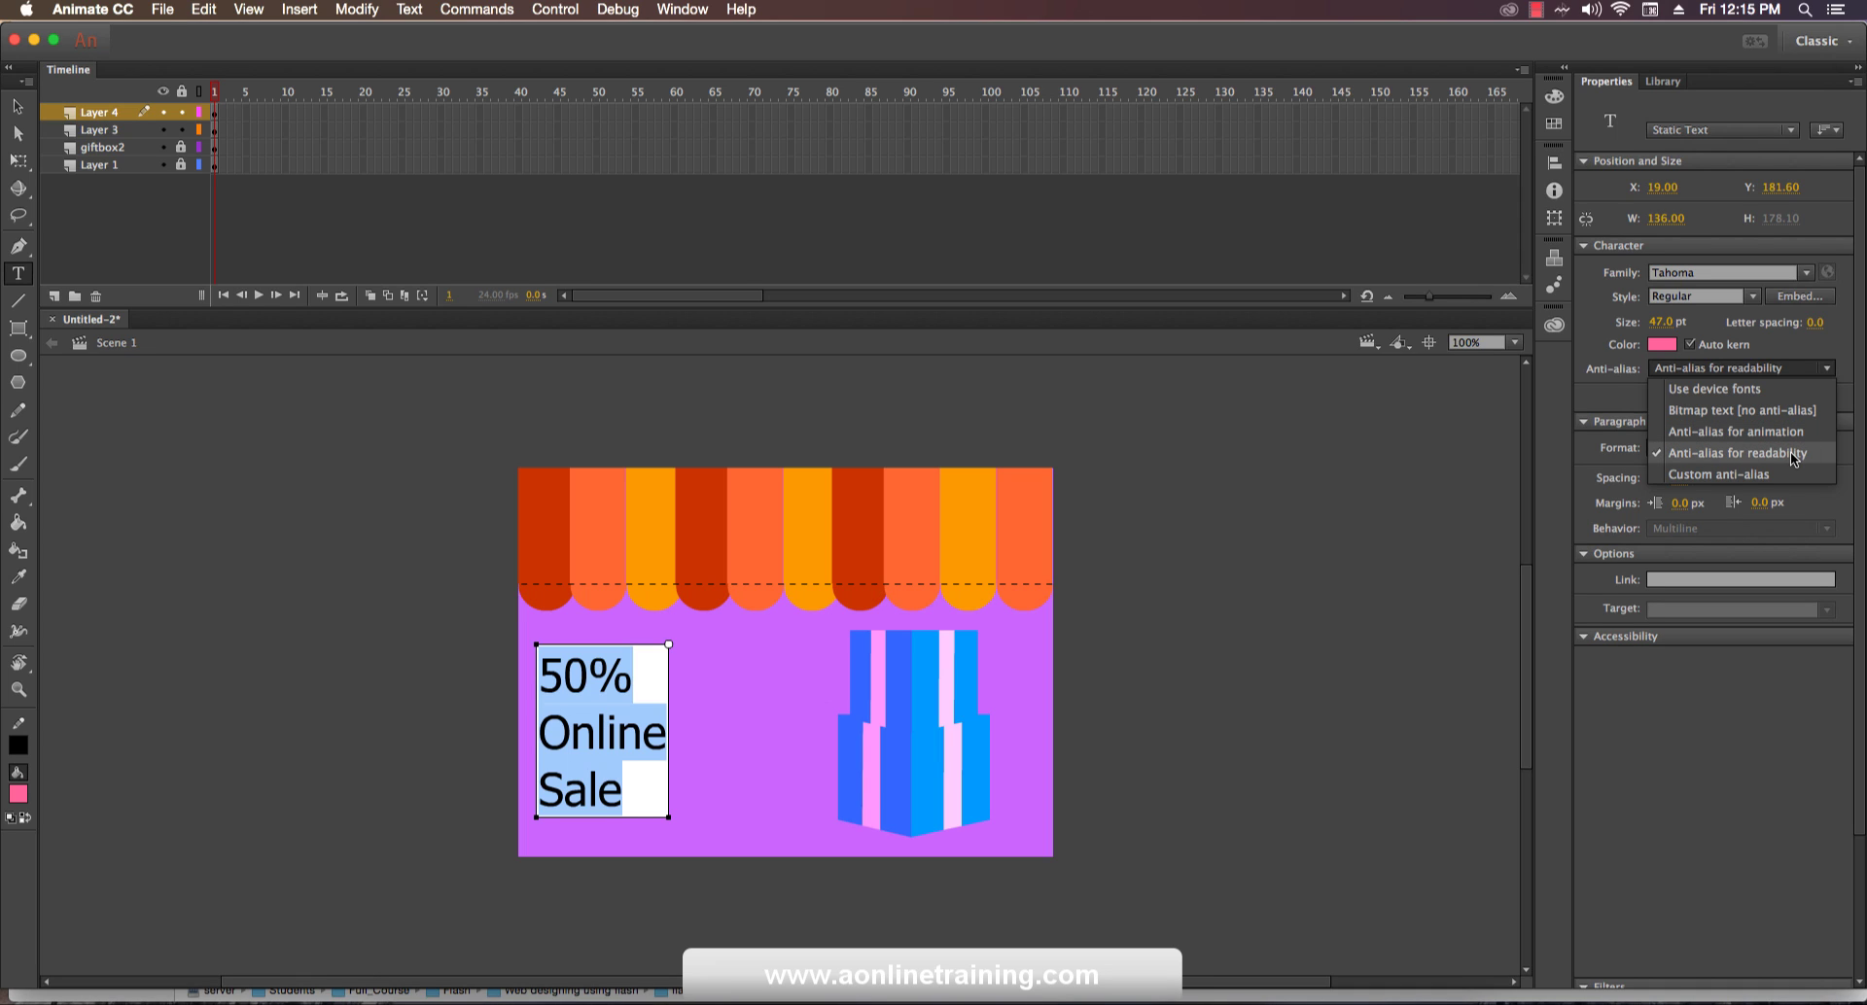
click(1747, 457)
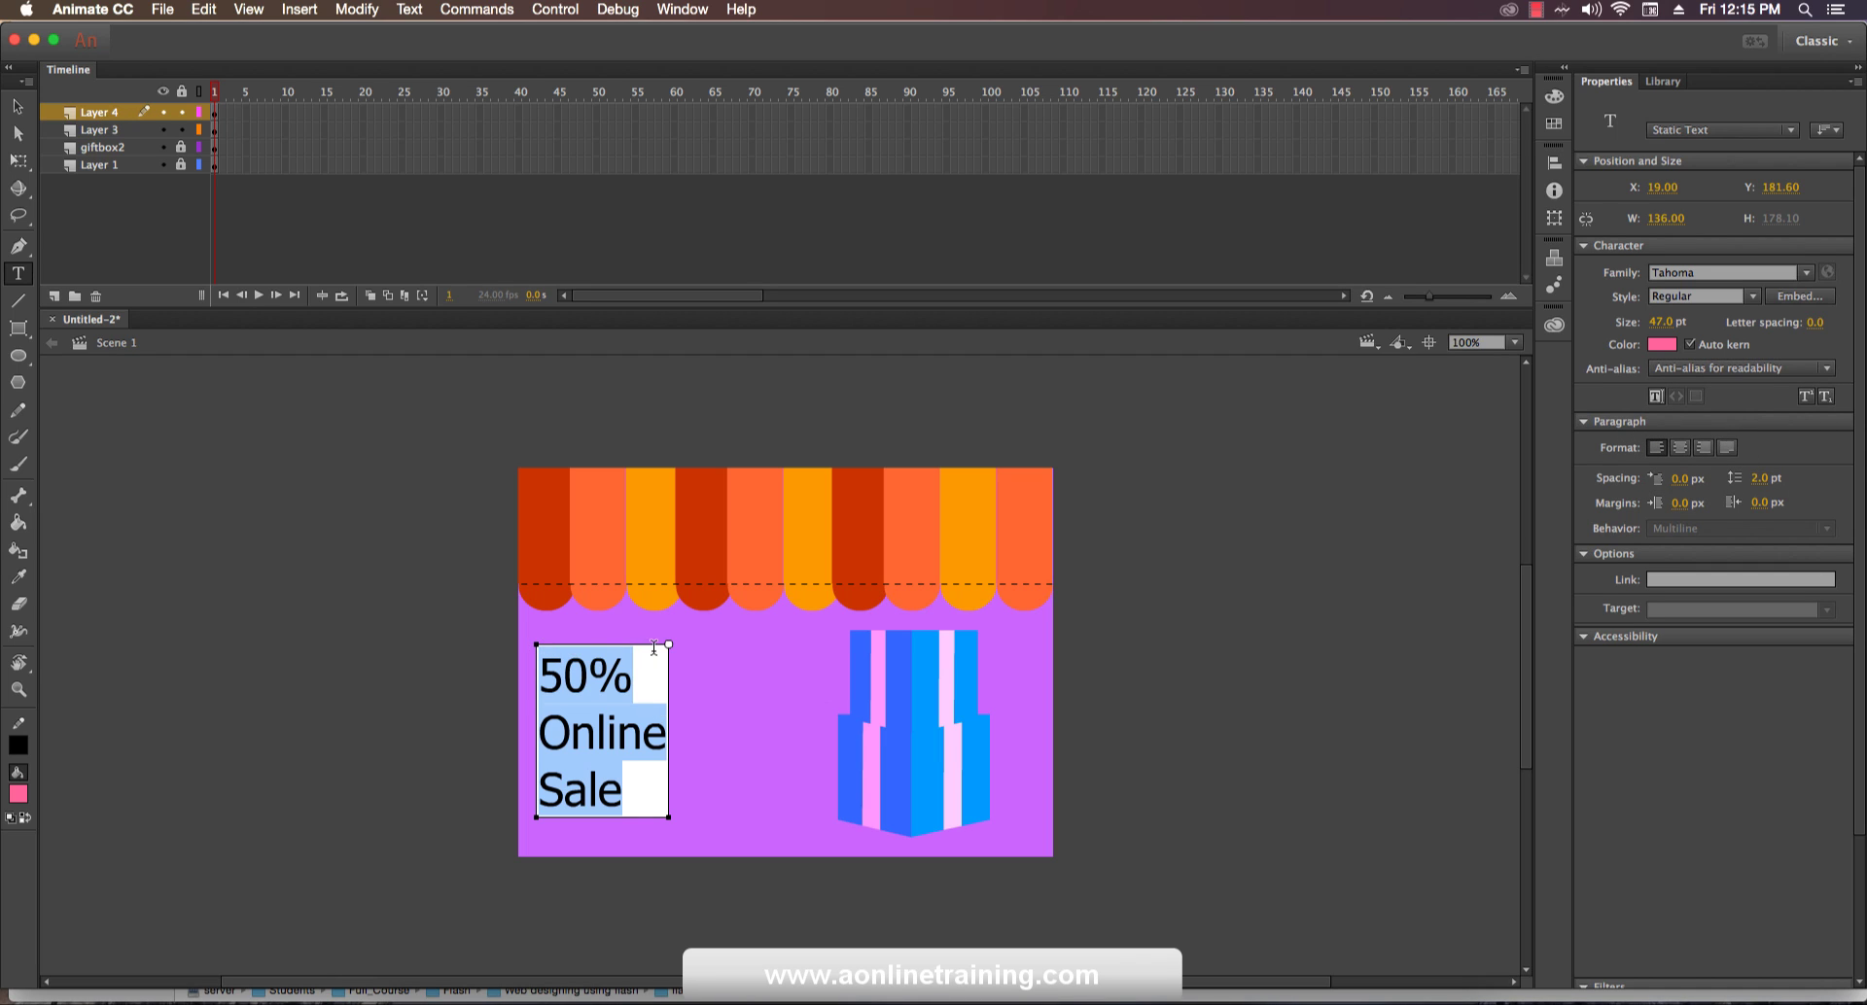
click(1681, 448)
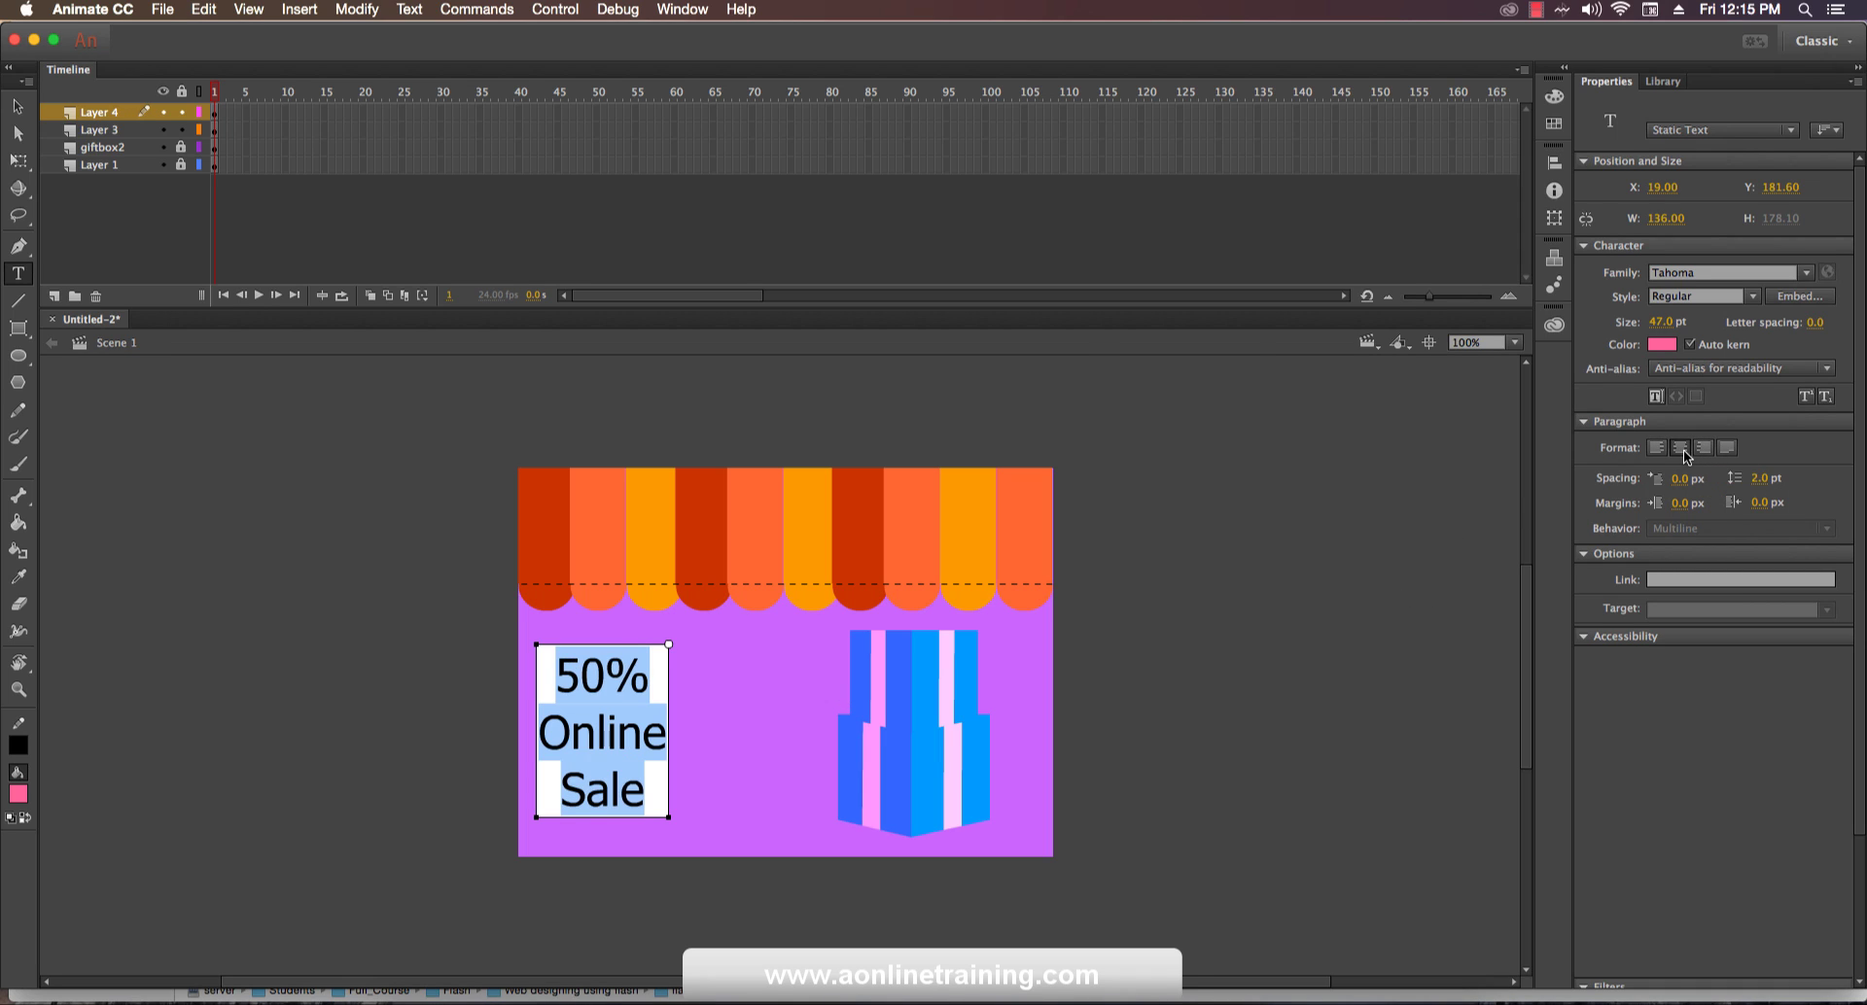
click(1707, 450)
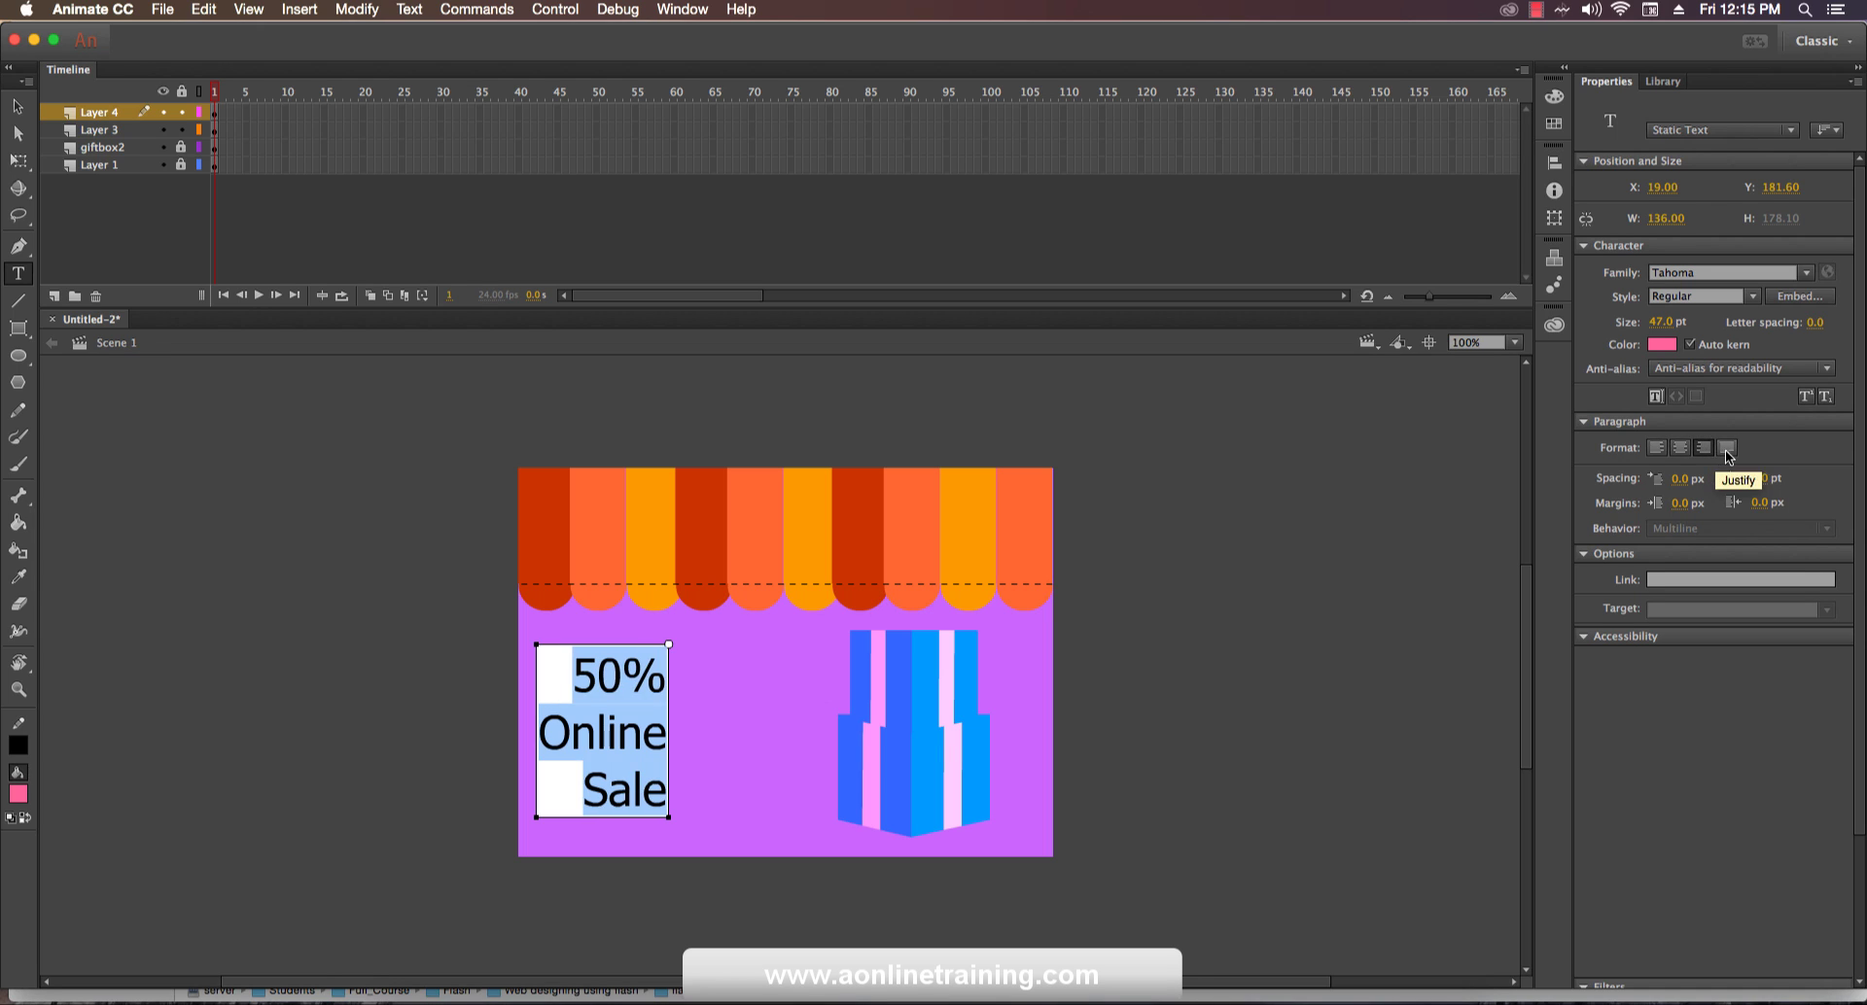
click(1727, 449)
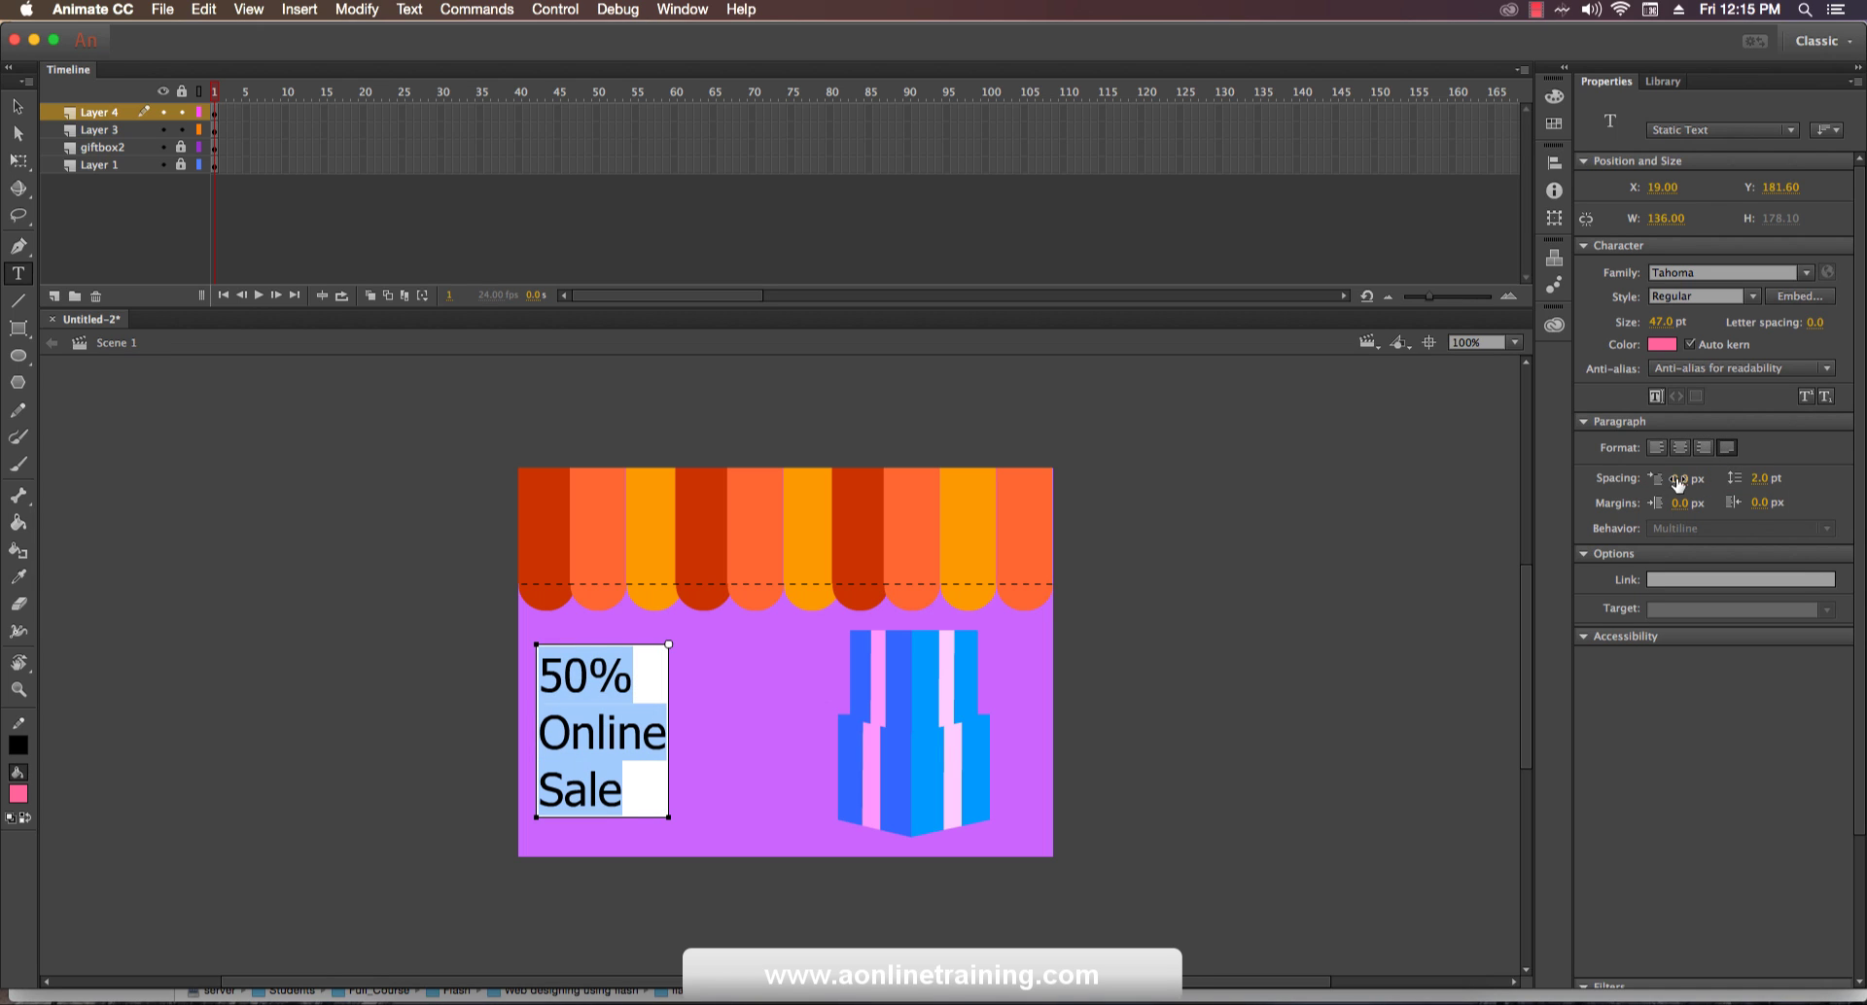
Set the text's indent to -4.7 px, line spacing to -8 pt and margins to 1.5 and 1.1 px, and centre its lines.
drag(1680, 478, 1651, 502)
mouse_move(1760, 478)
mouse_down()
mouse_move(1779, 481)
mouse_move(1682, 506)
mouse_move(1762, 506)
mouse_up()
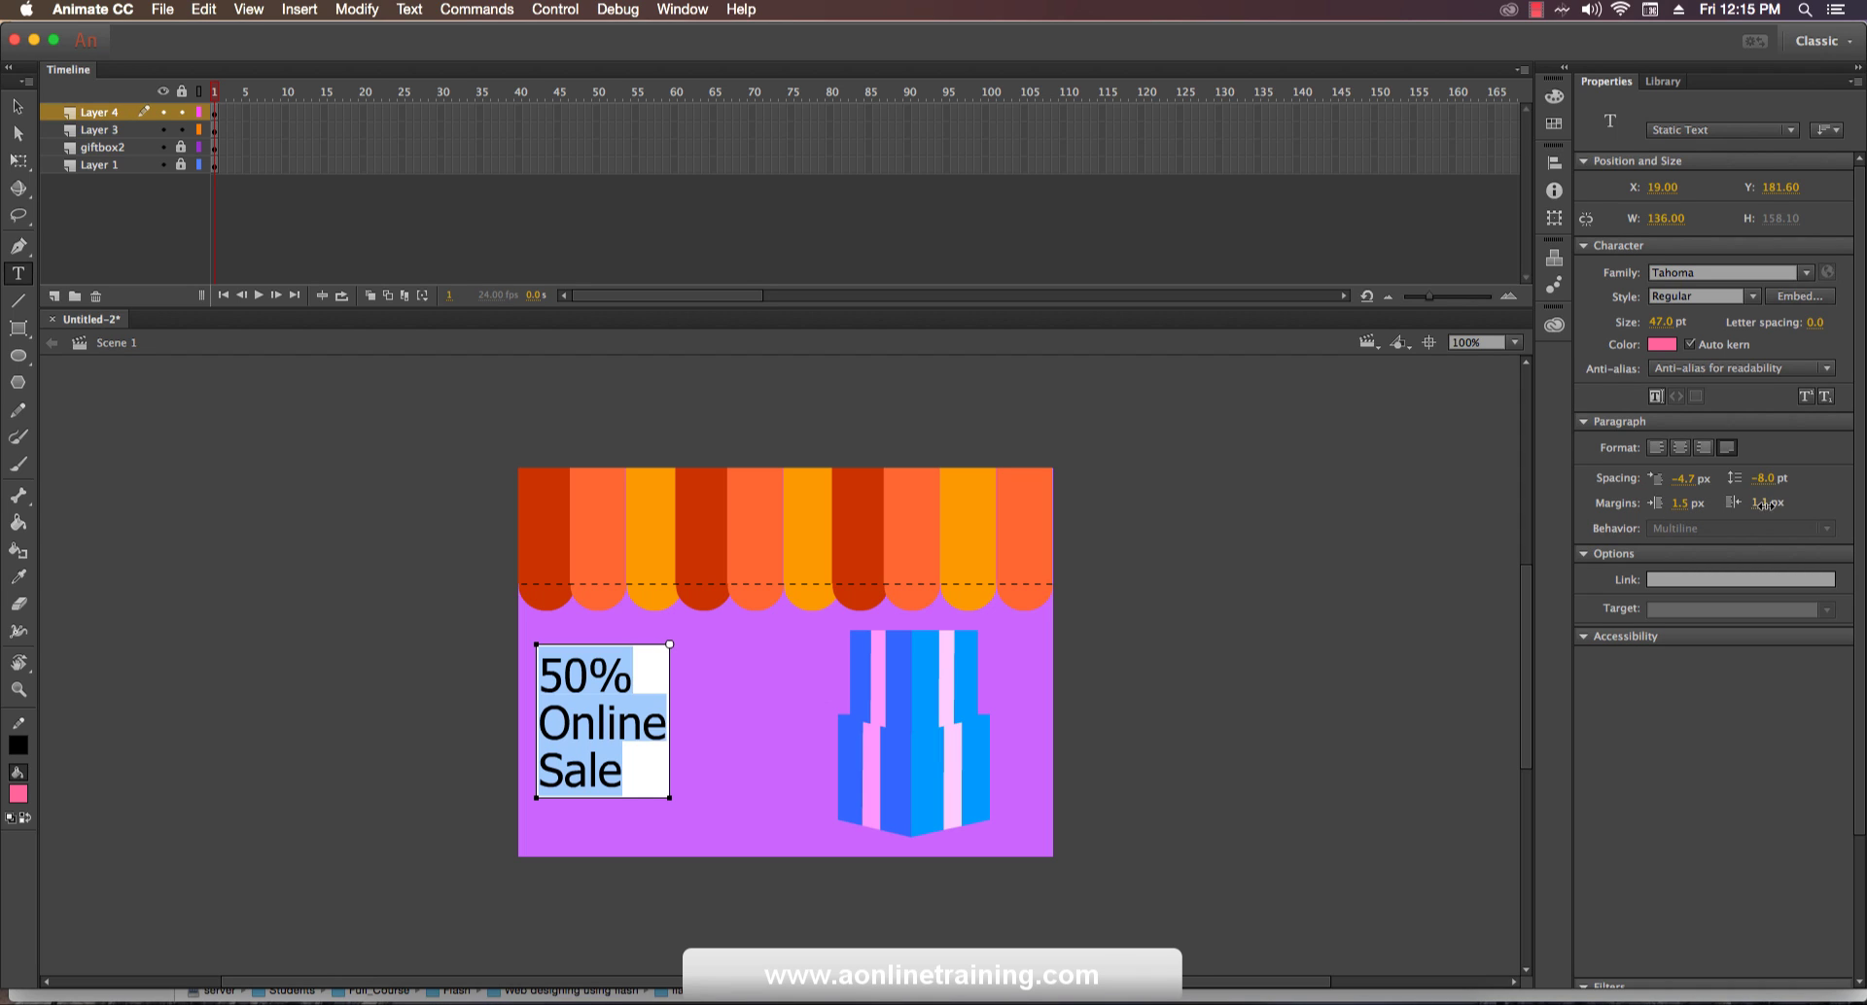
click(1681, 453)
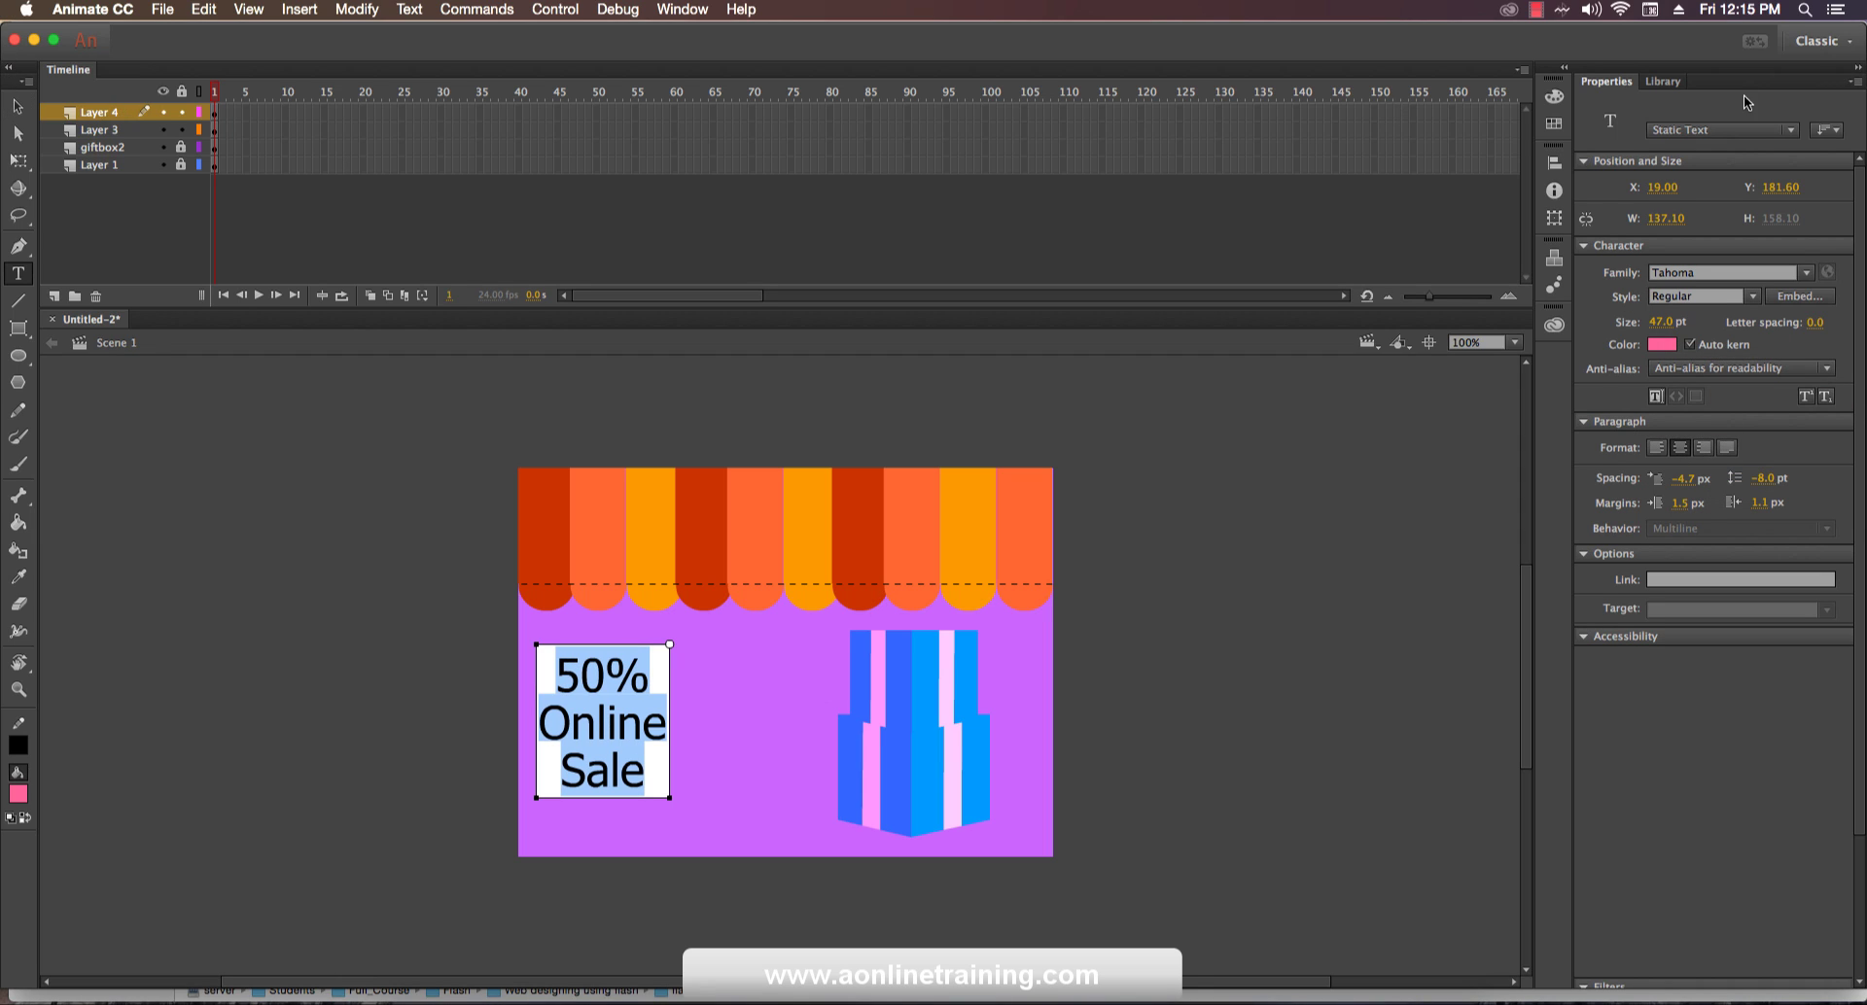
click(1678, 136)
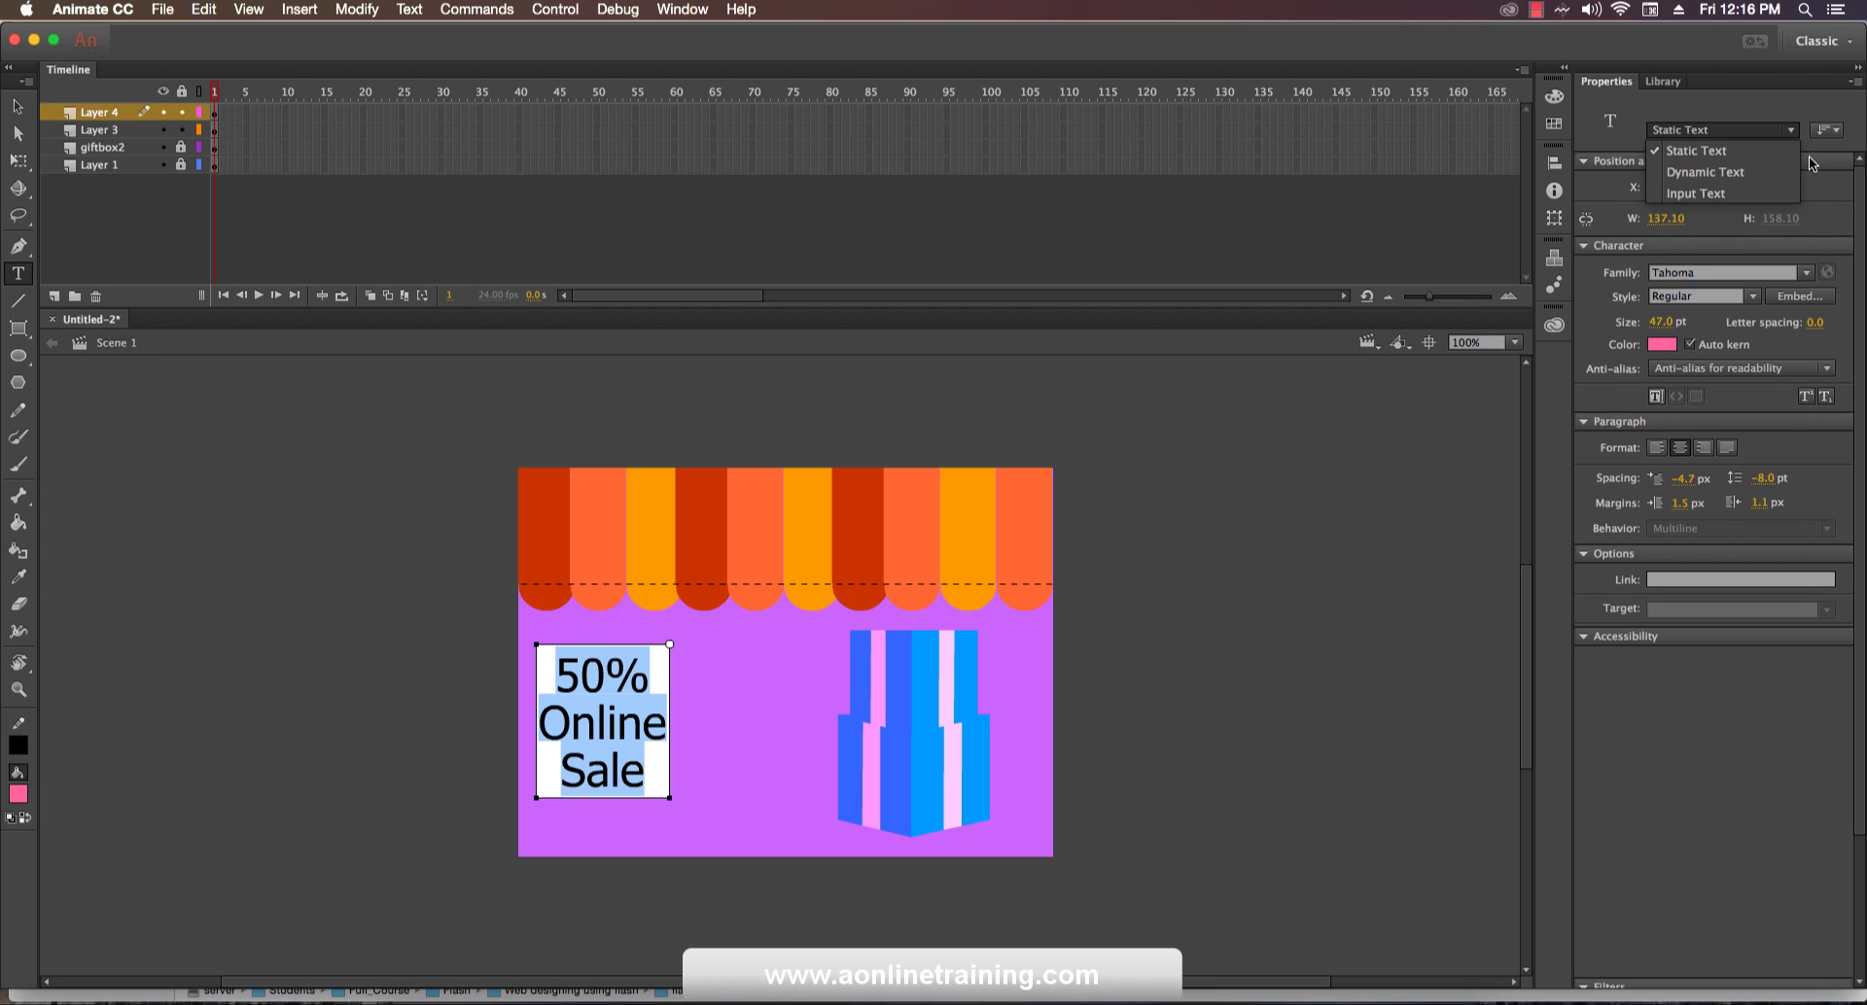
click(1735, 109)
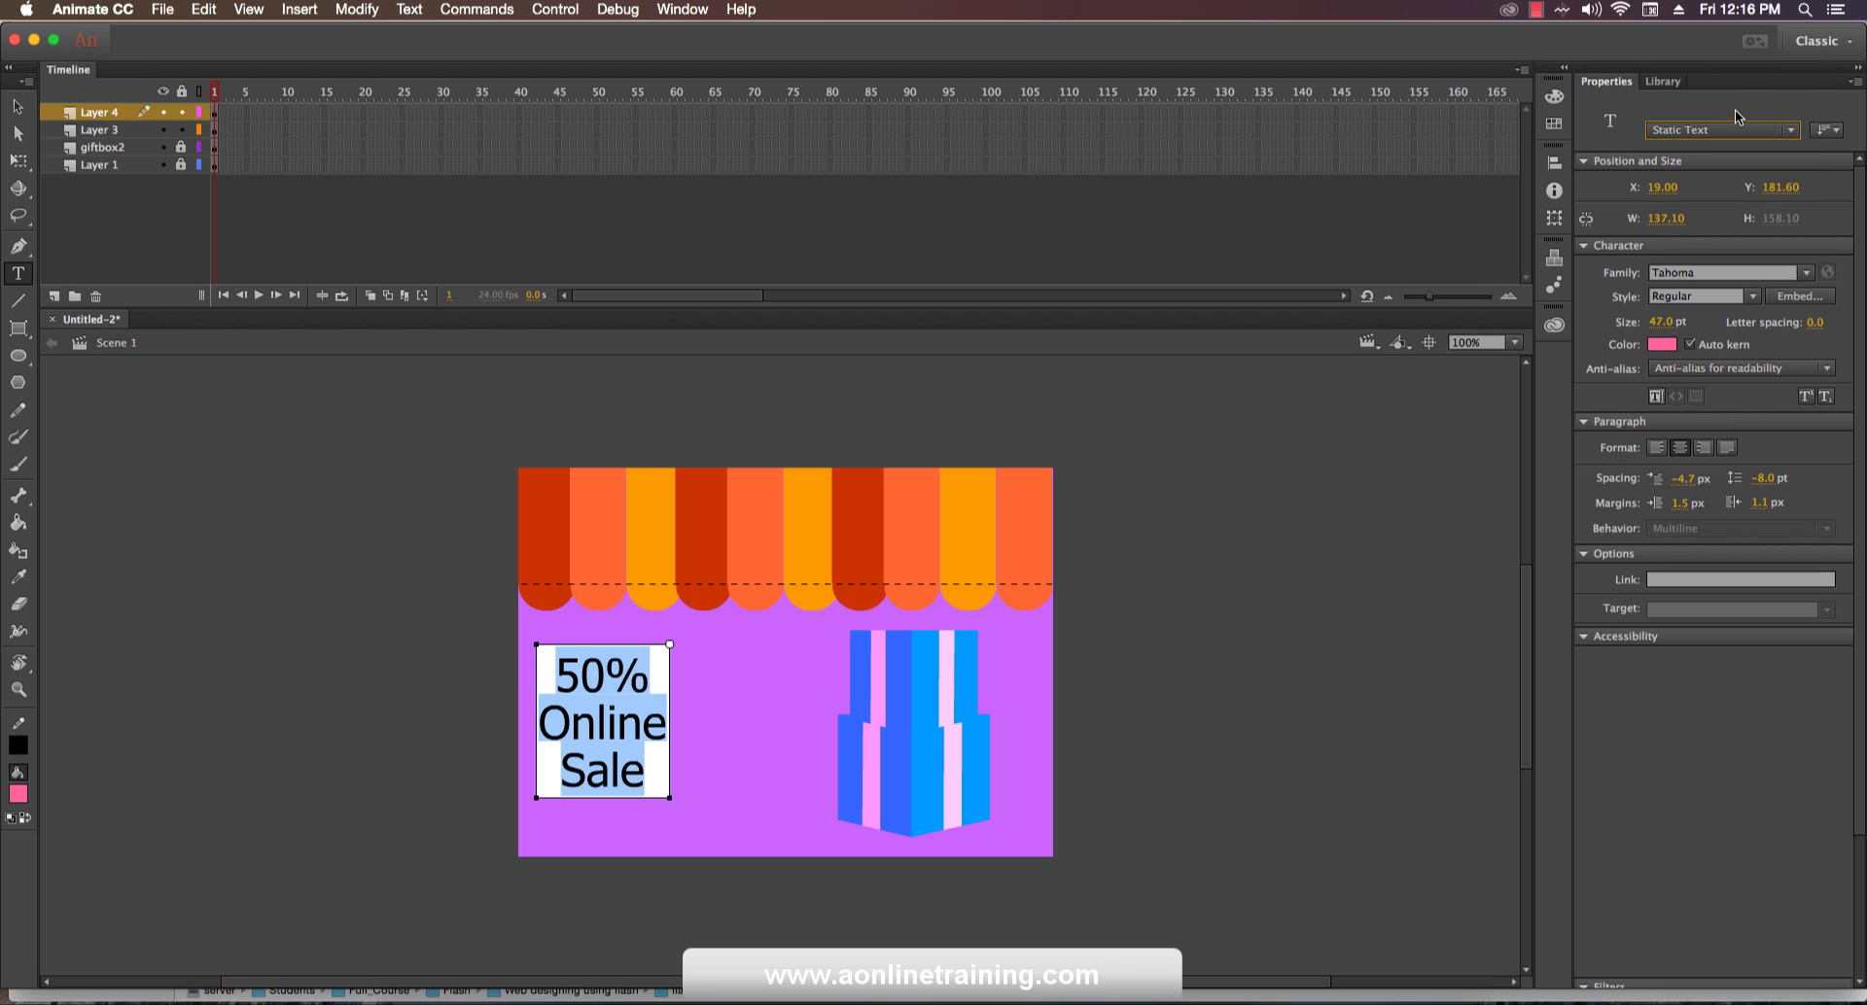
Move the sale text away from the stage's left edge and enlarge it to about 179 × 192 px at about X 28, Y 165.
click(19, 115)
drag(589, 741, 645, 727)
key(q)
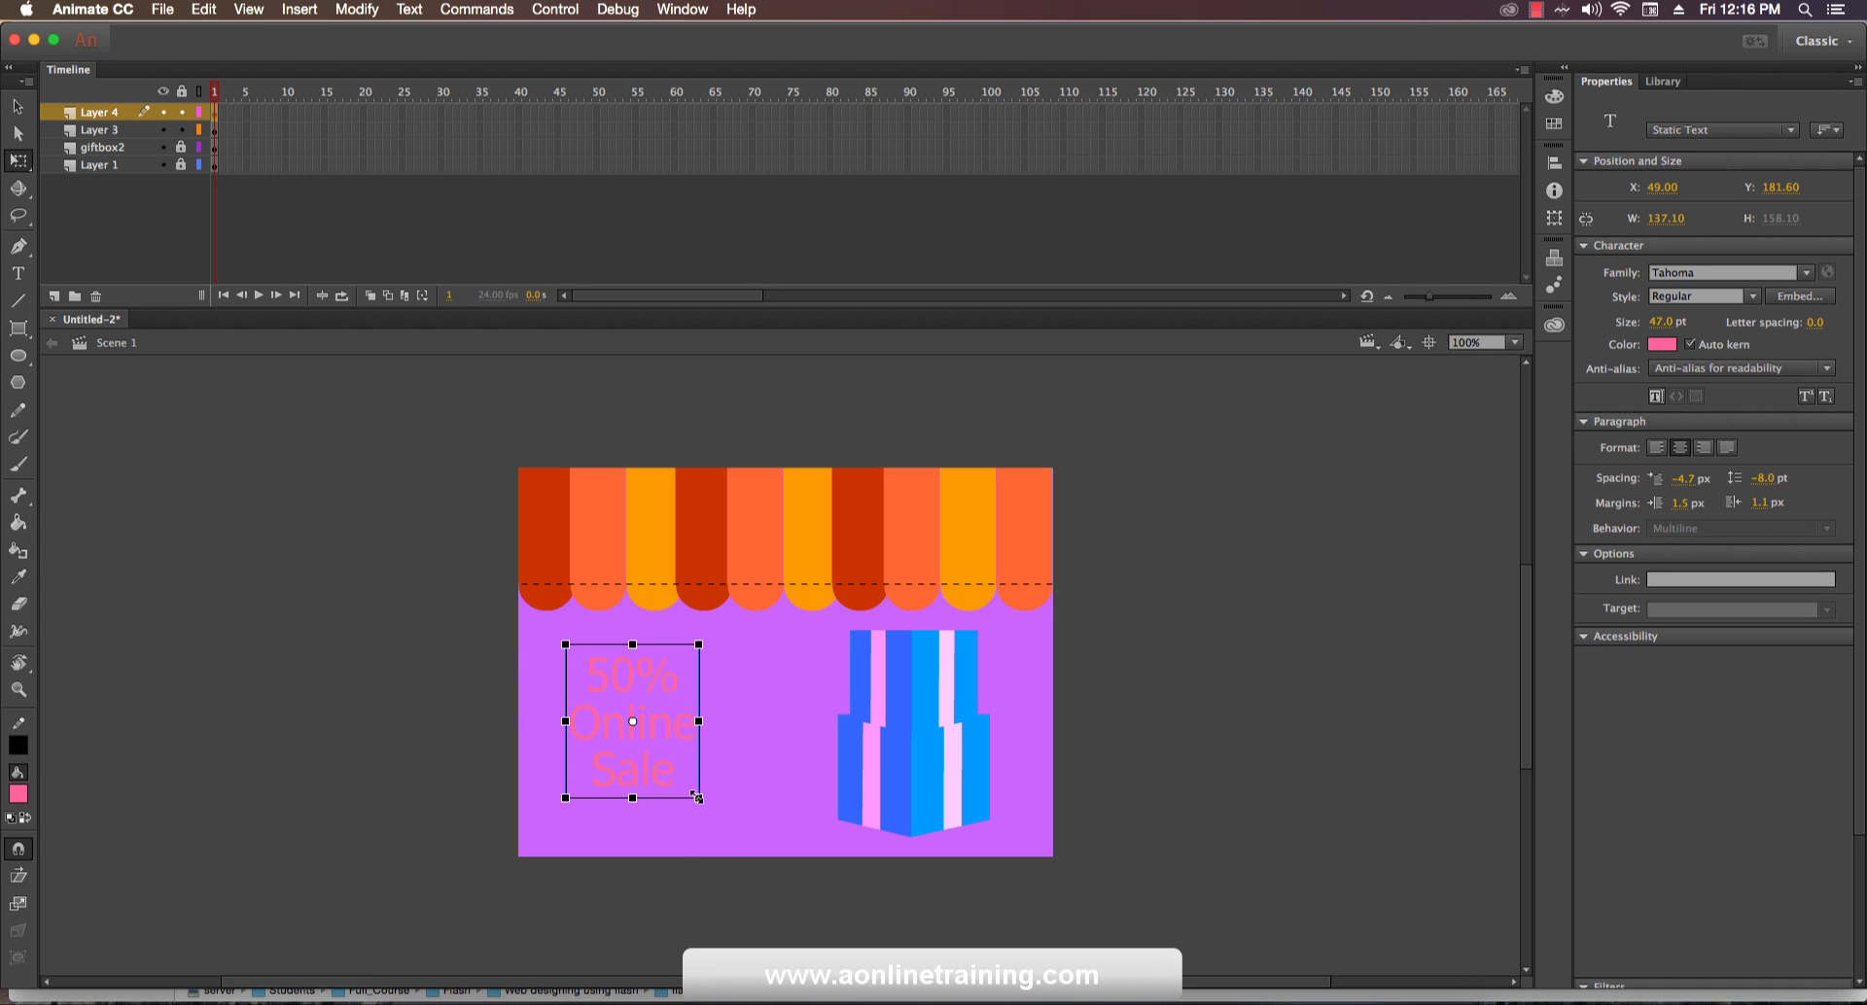
drag(701, 800, 556, 647)
Recolour the whole sale text crimson red.
double_click(680, 790)
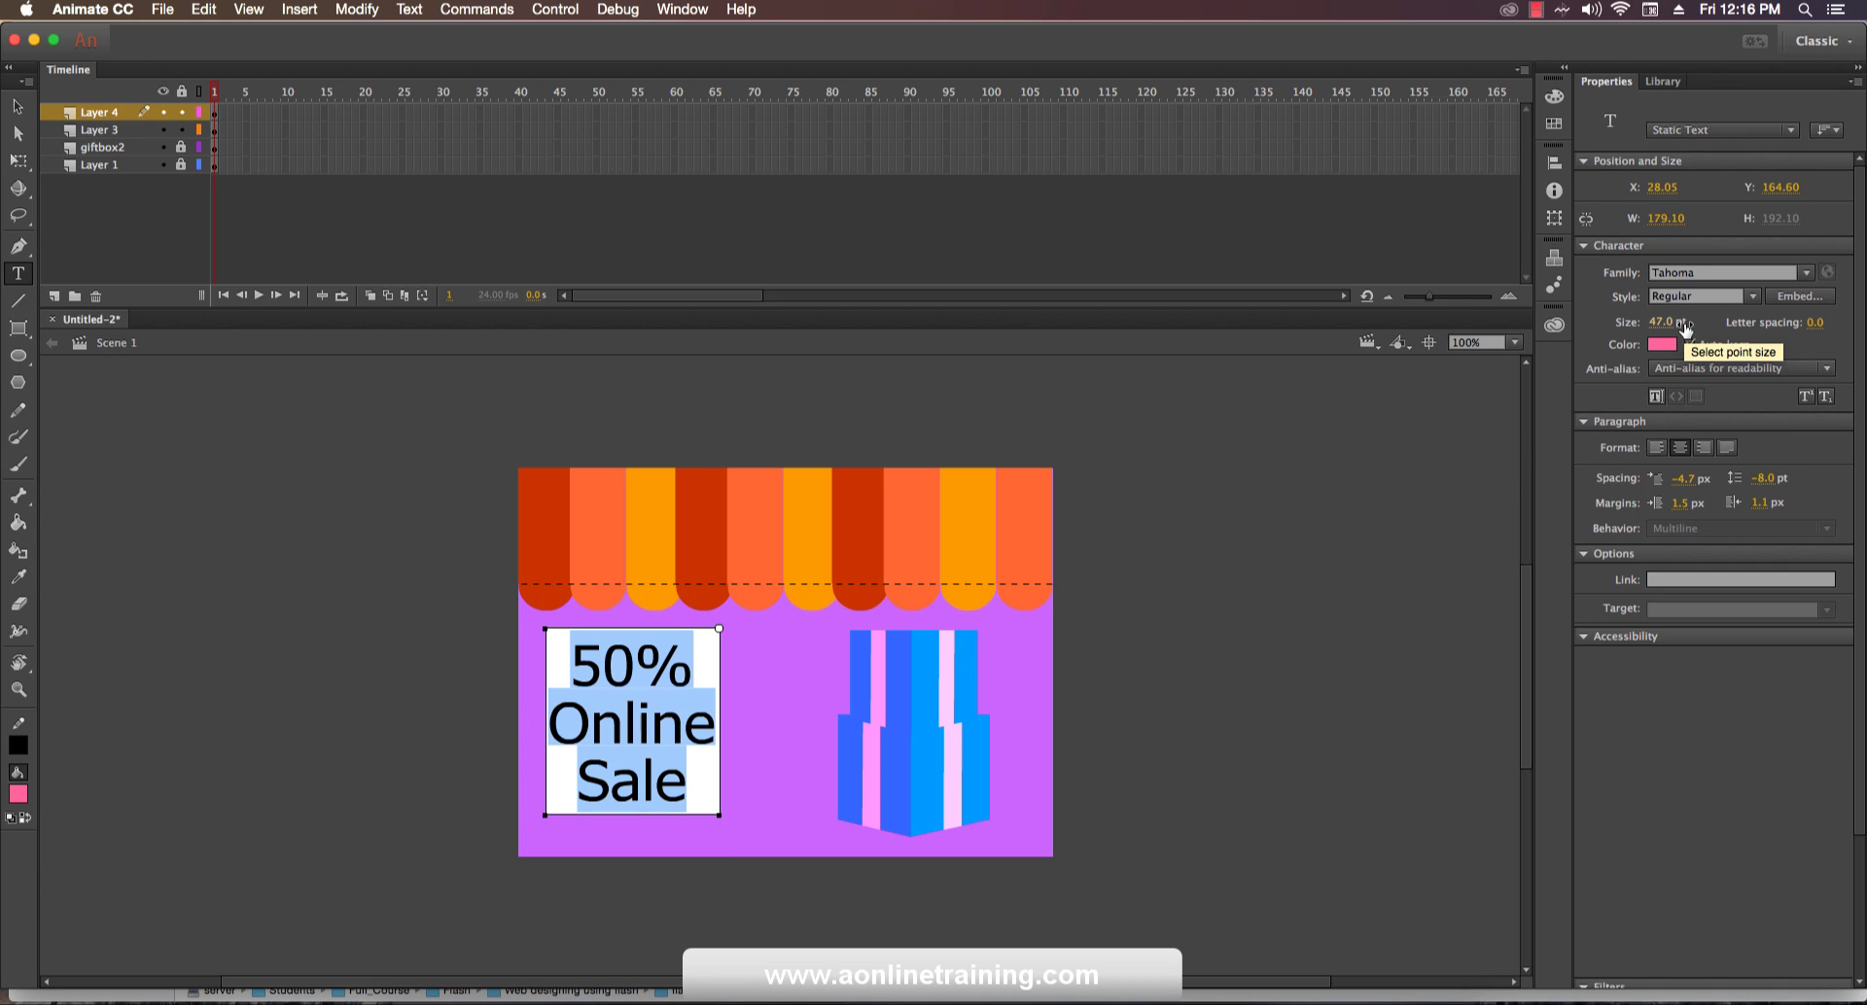
click(18, 105)
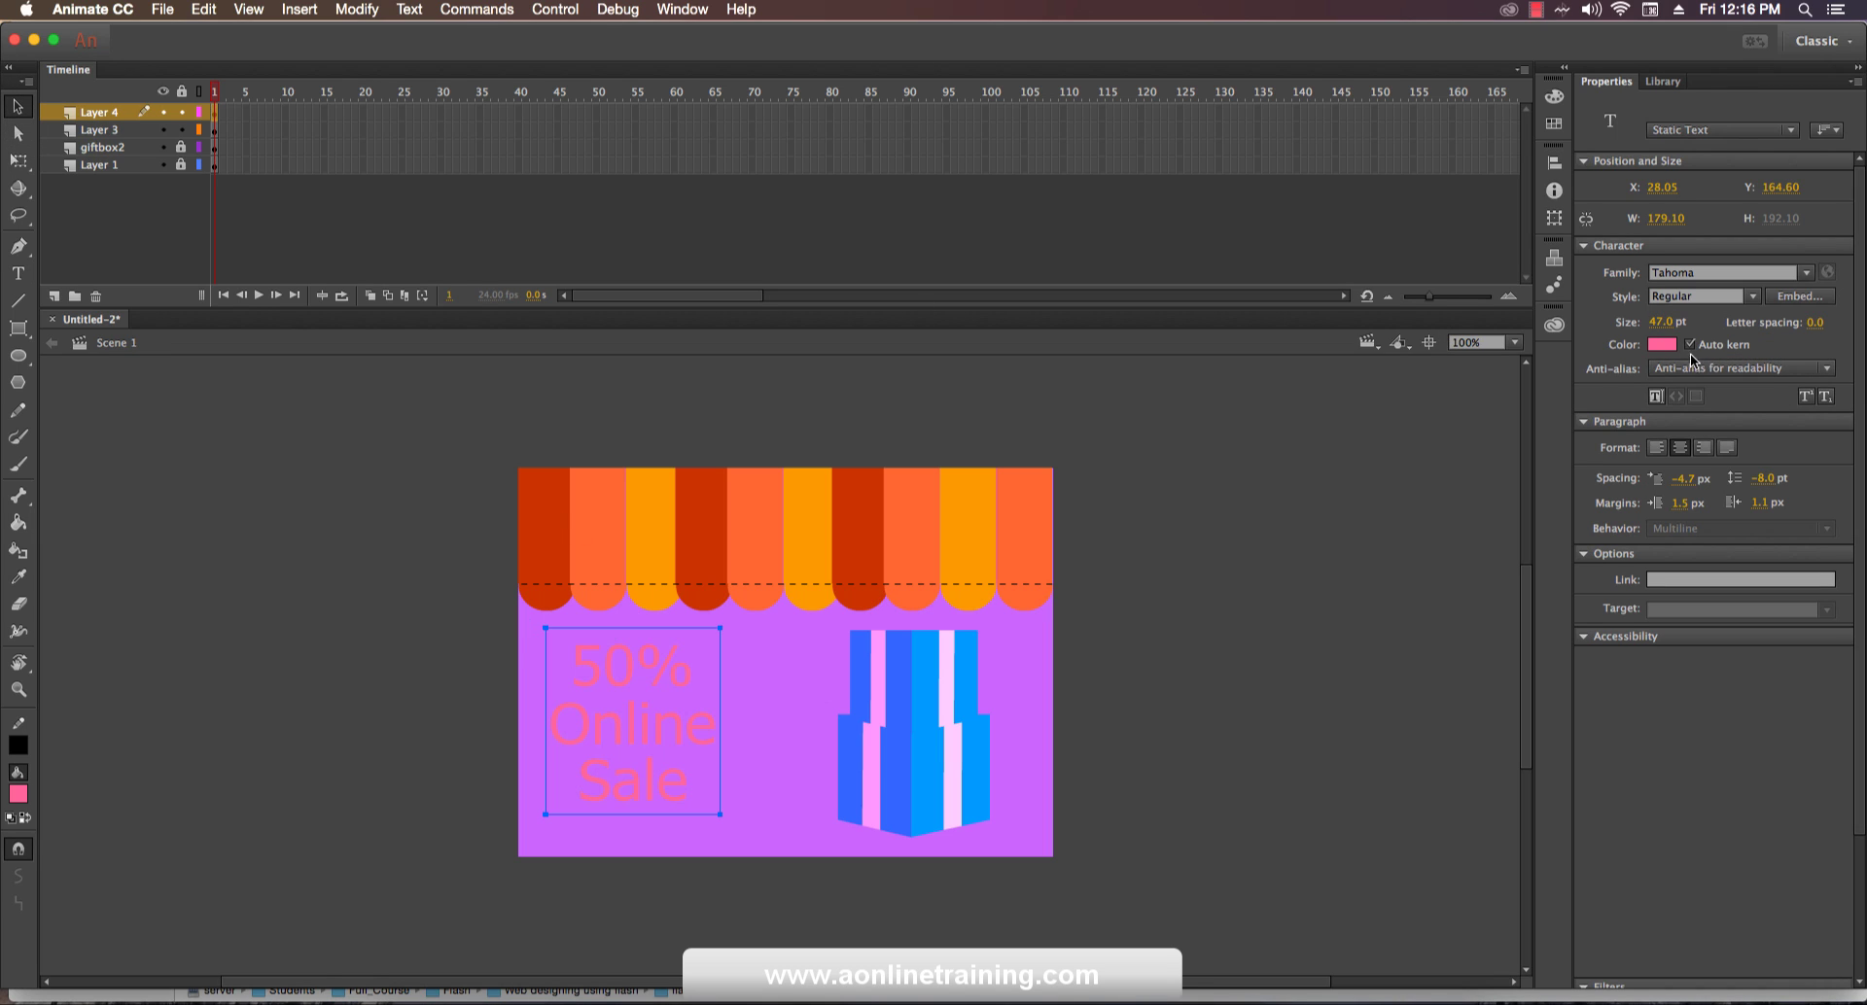
click(1669, 346)
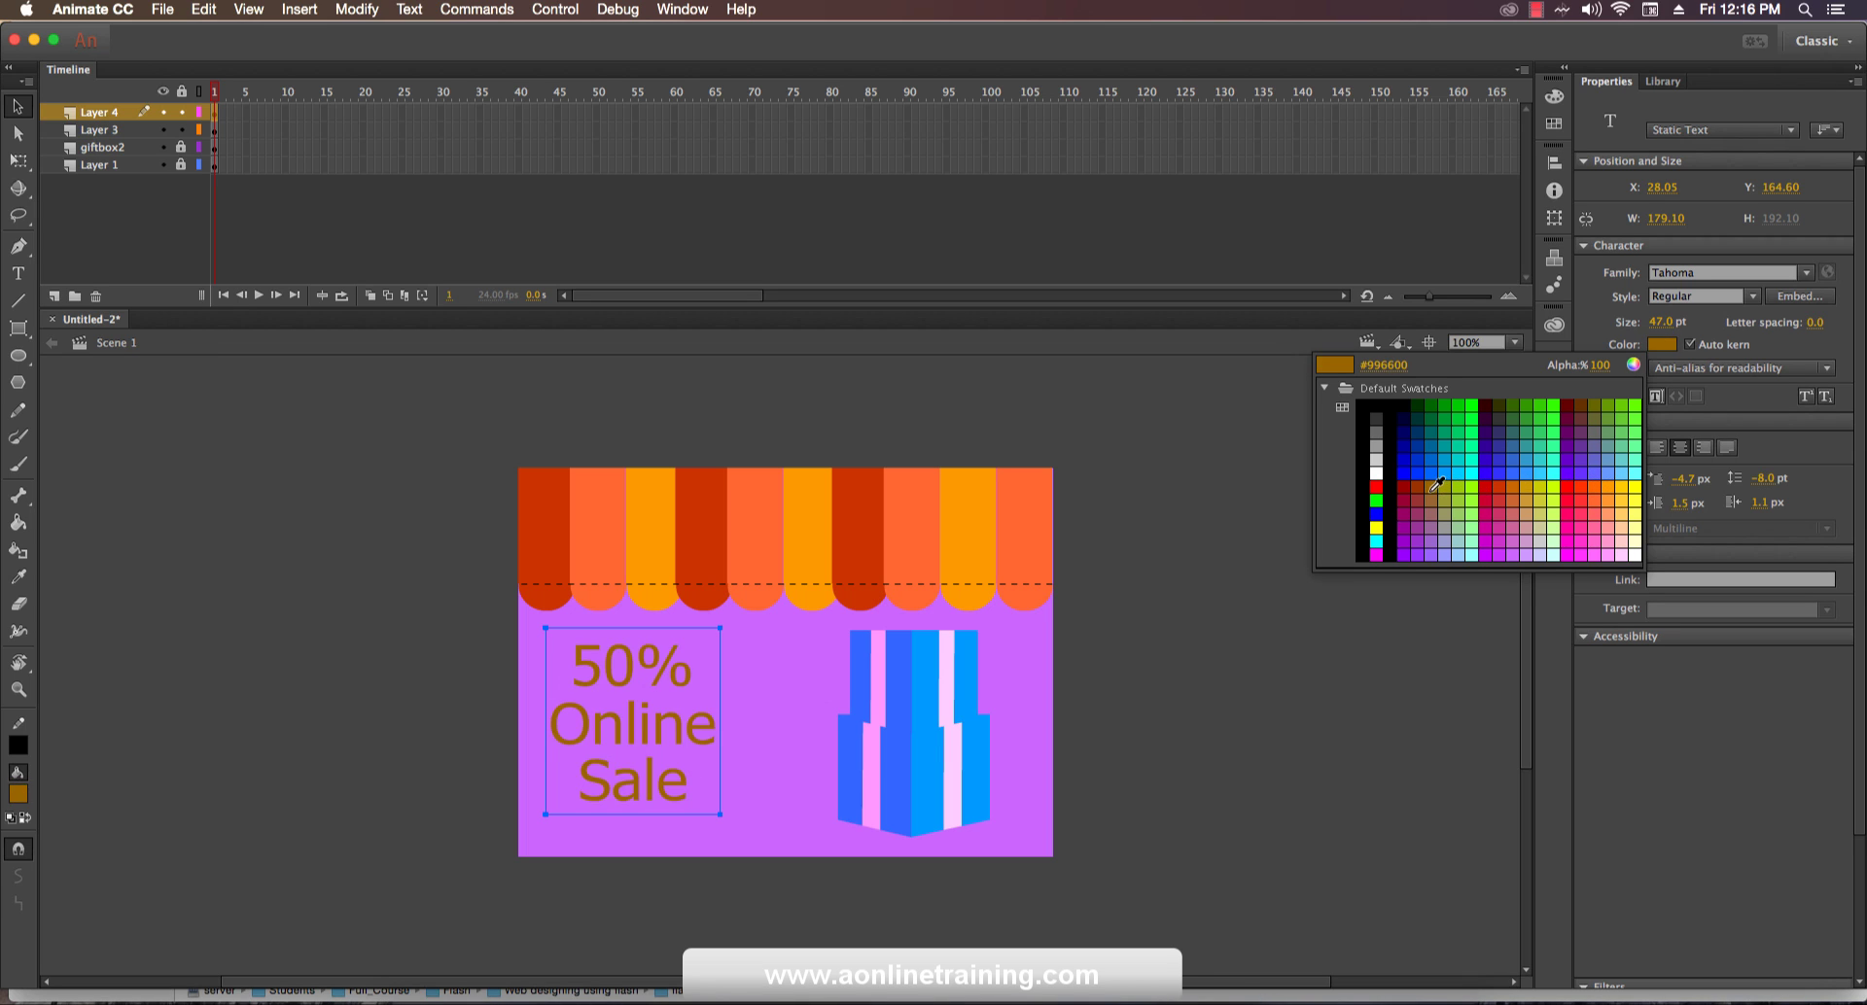
click(1488, 488)
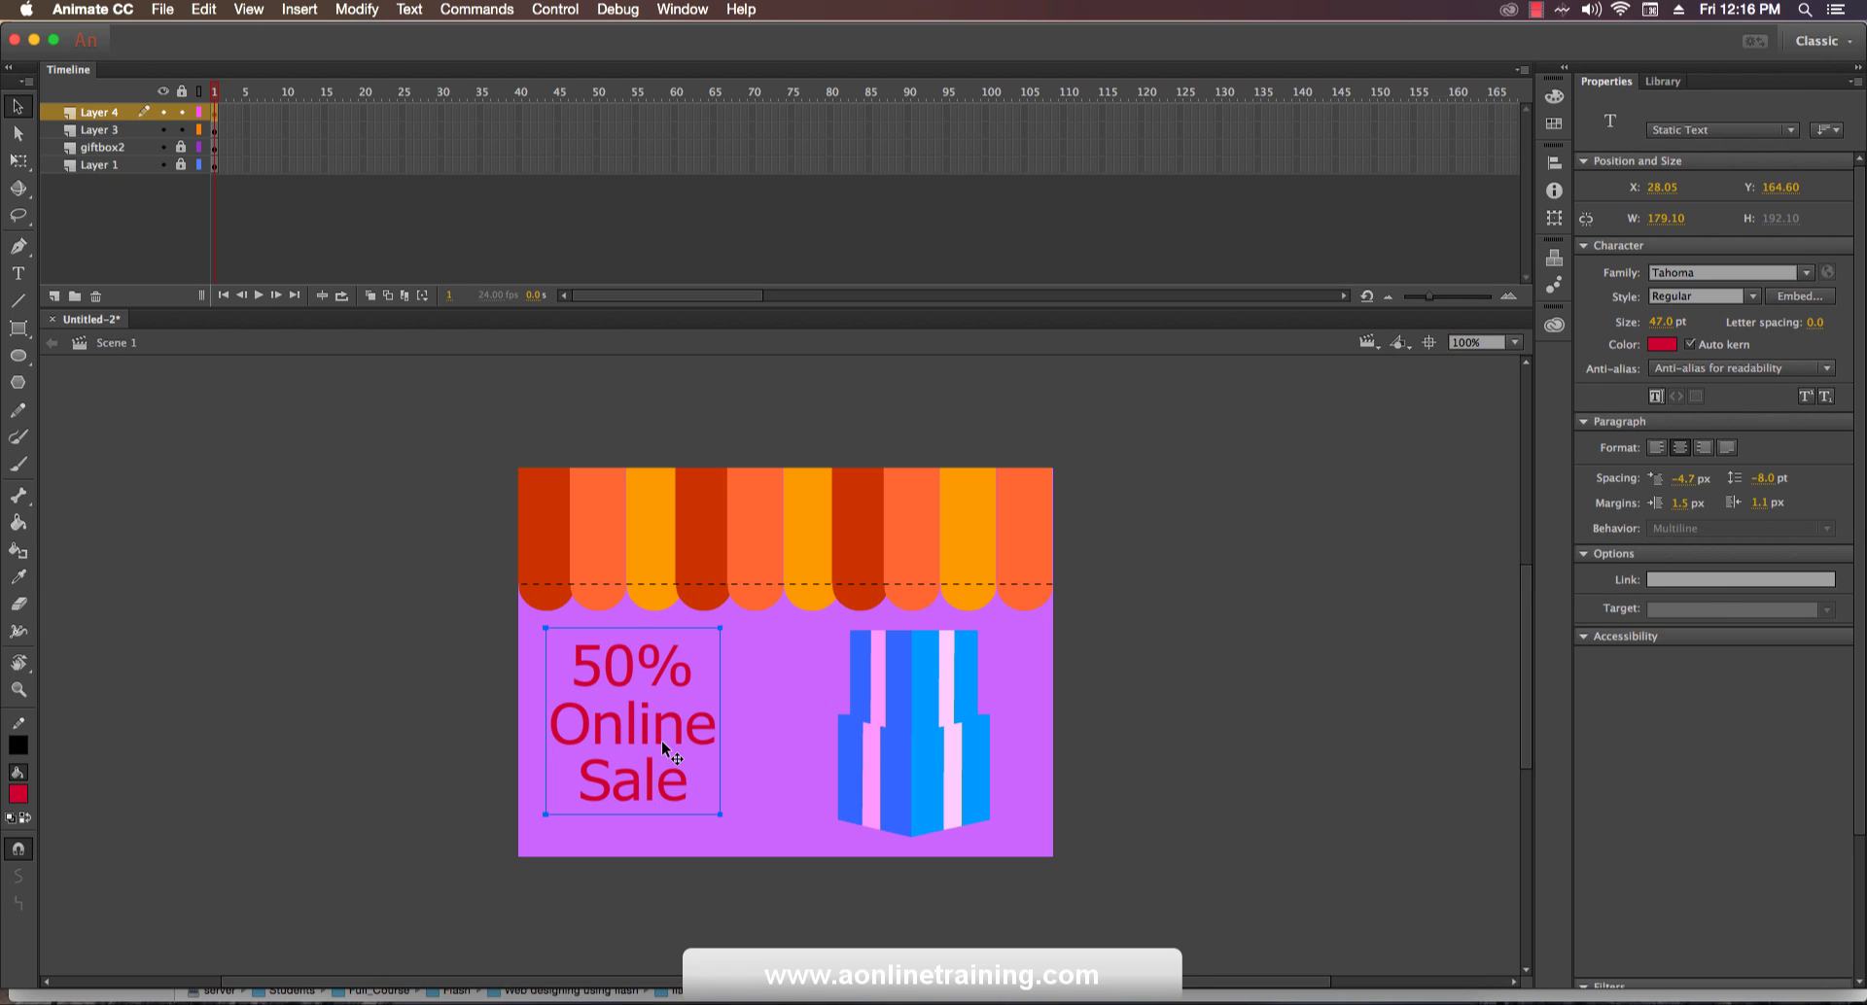
Shrink the sale text and tilt it slightly counter-clockwise so it spans about 149 × 155 px at about X 43, Y 183.
key(q)
drag(727, 632, 692, 609)
drag(736, 787, 700, 766)
click(379, 755)
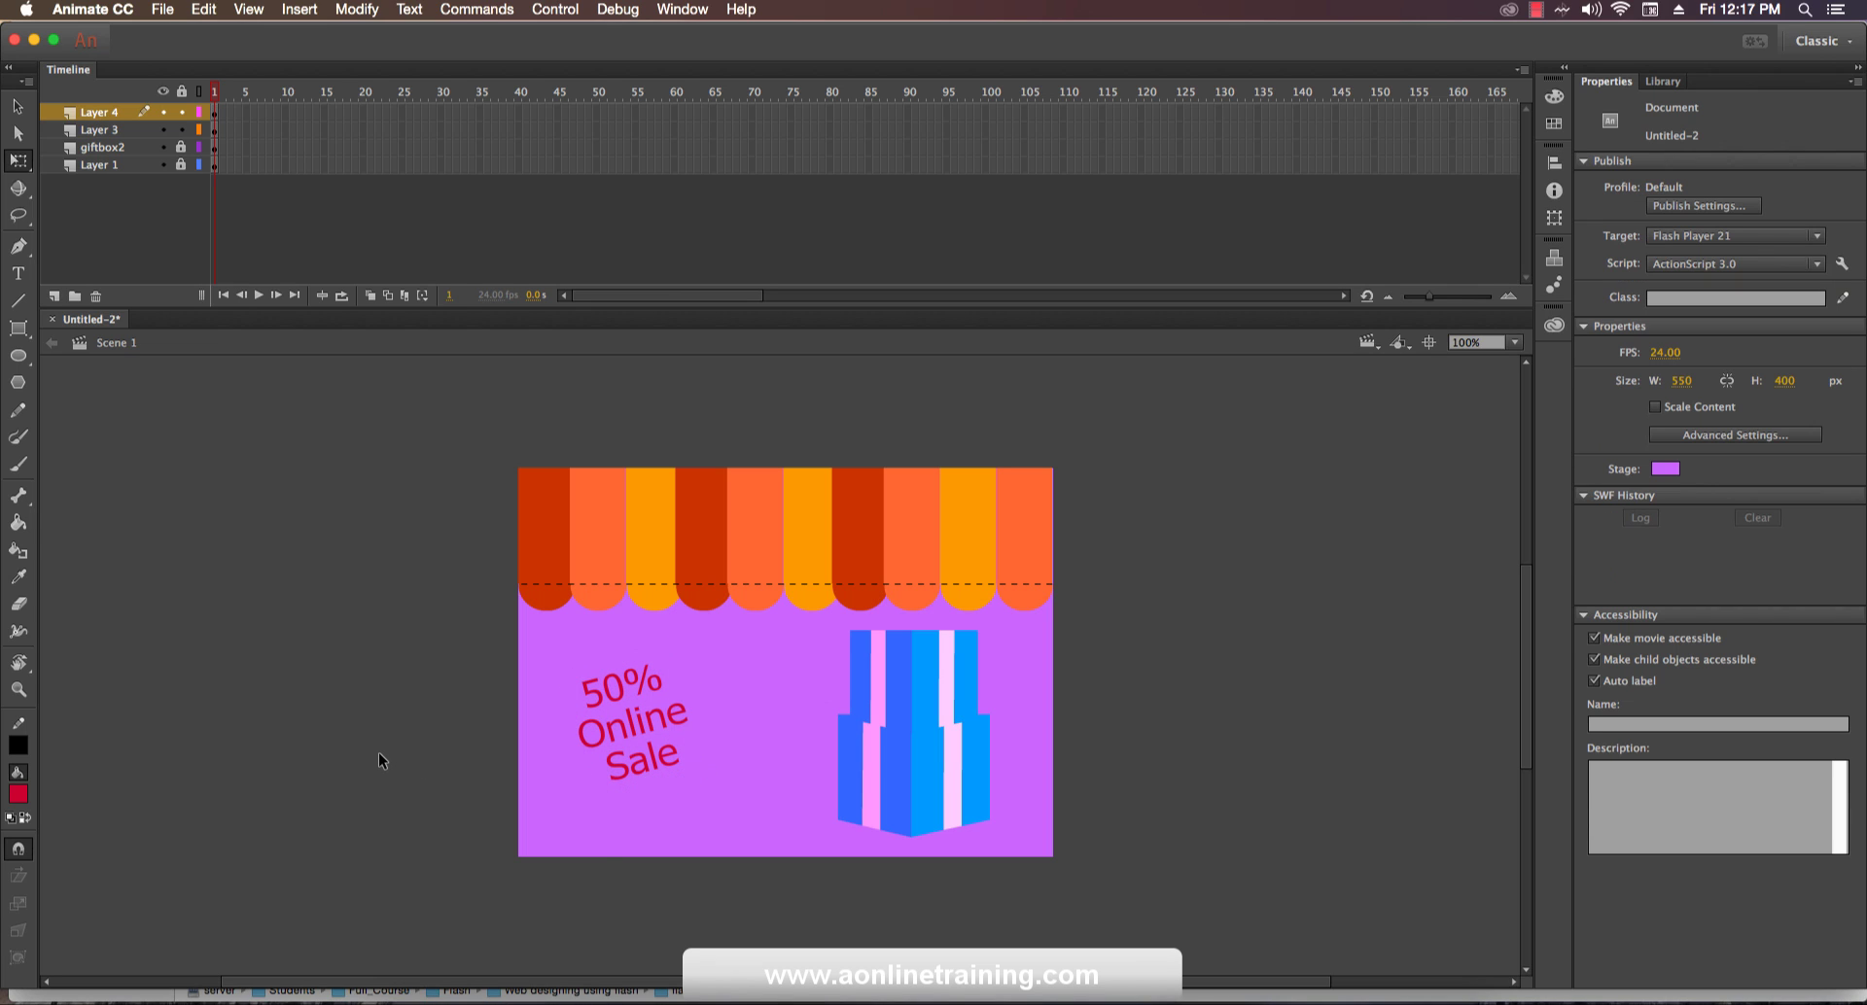
Copy the tilted sale text and paste it in place on a new layer above Layer 4.
click(645, 737)
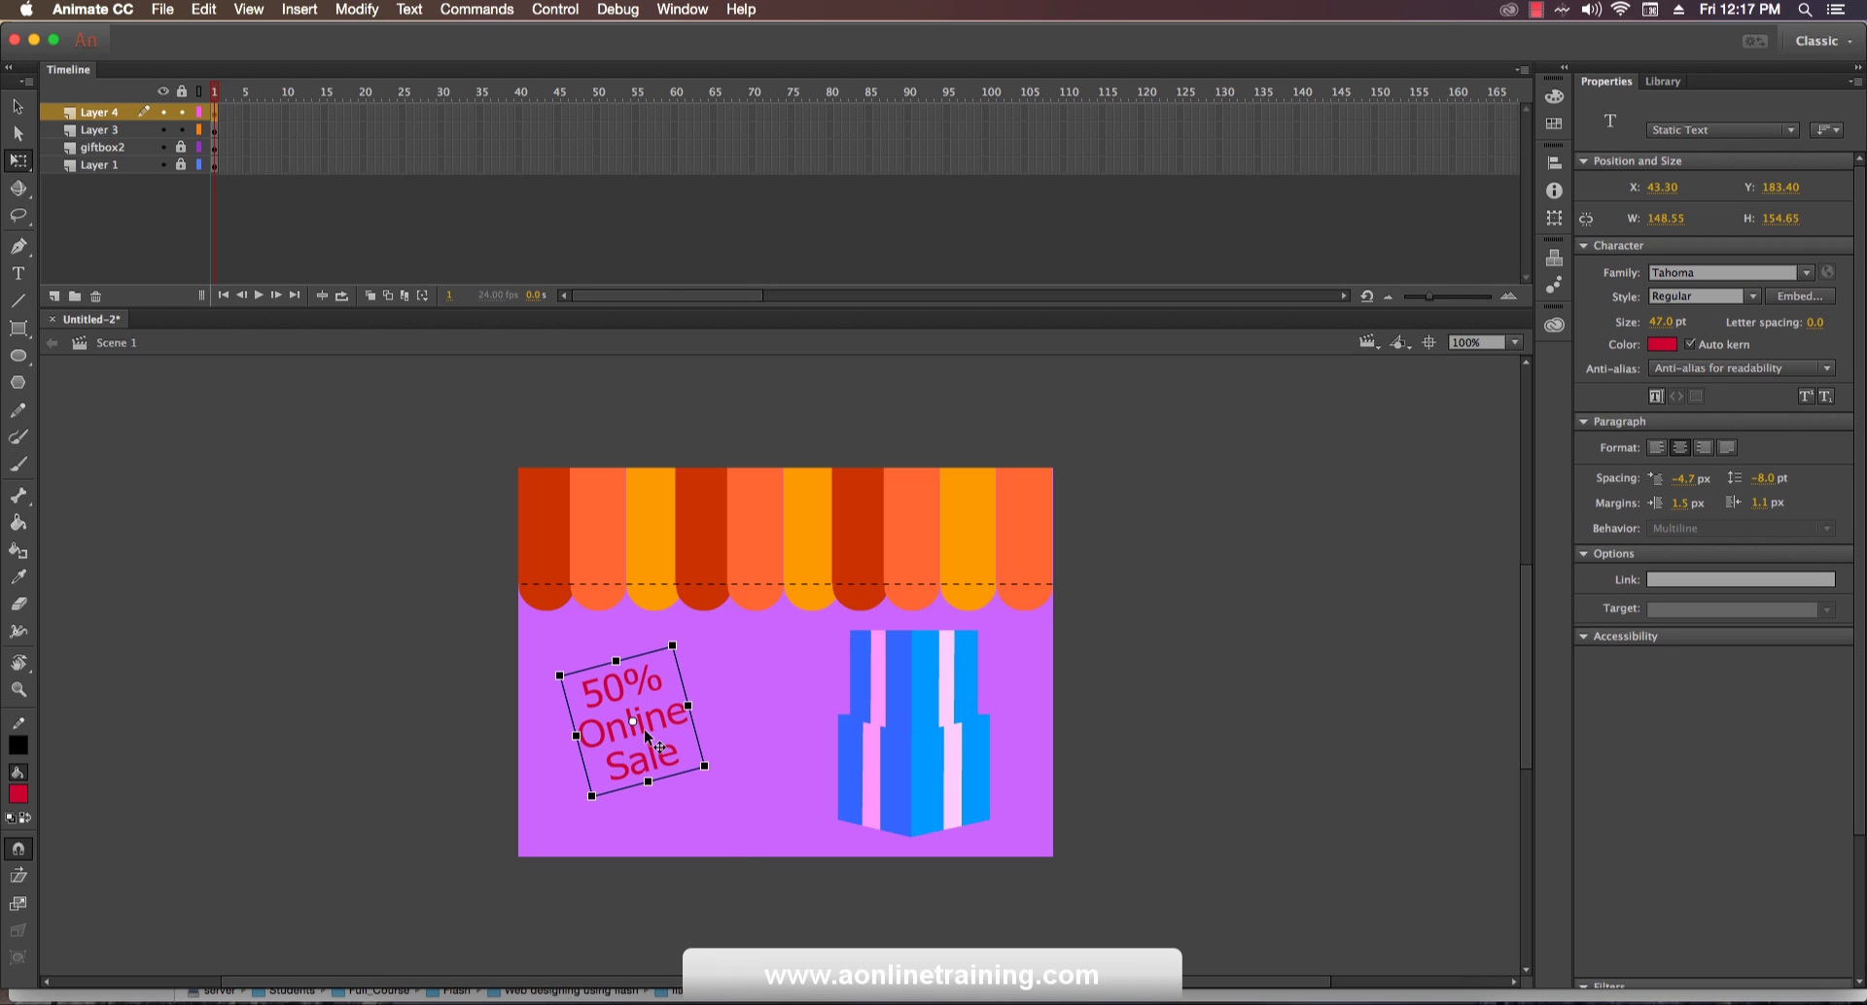
click(203, 9)
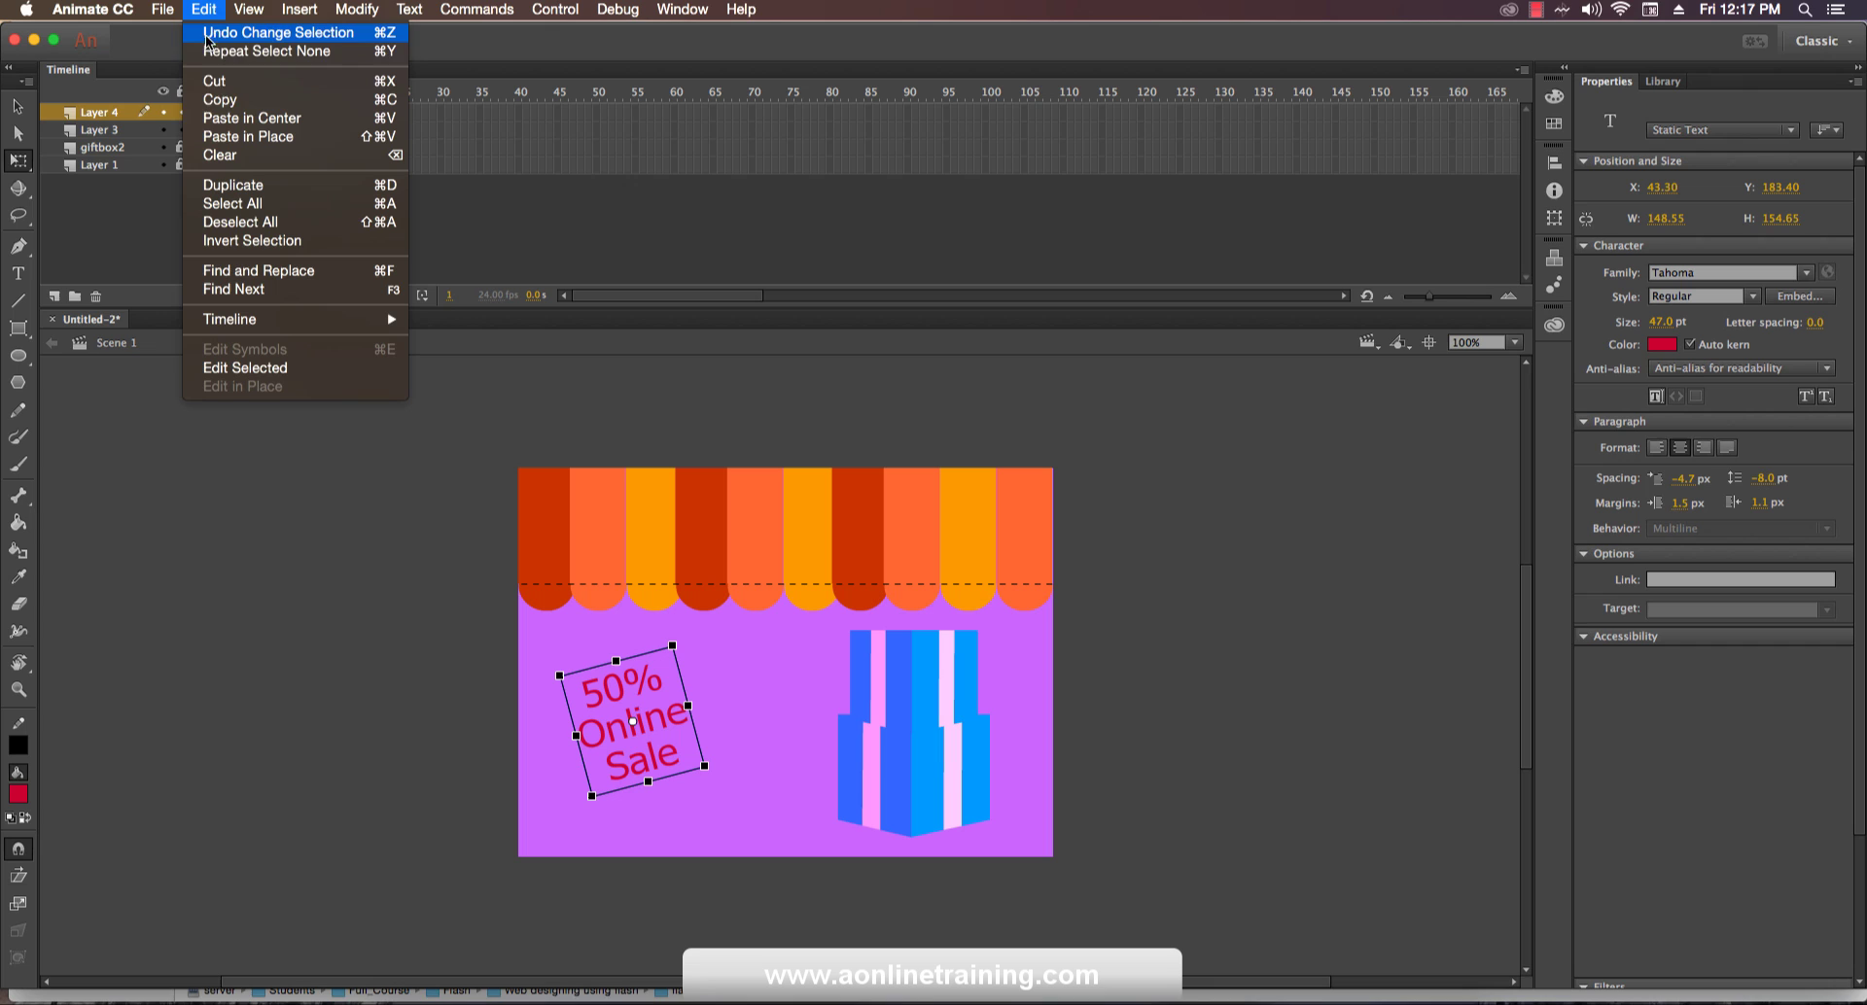
click(219, 97)
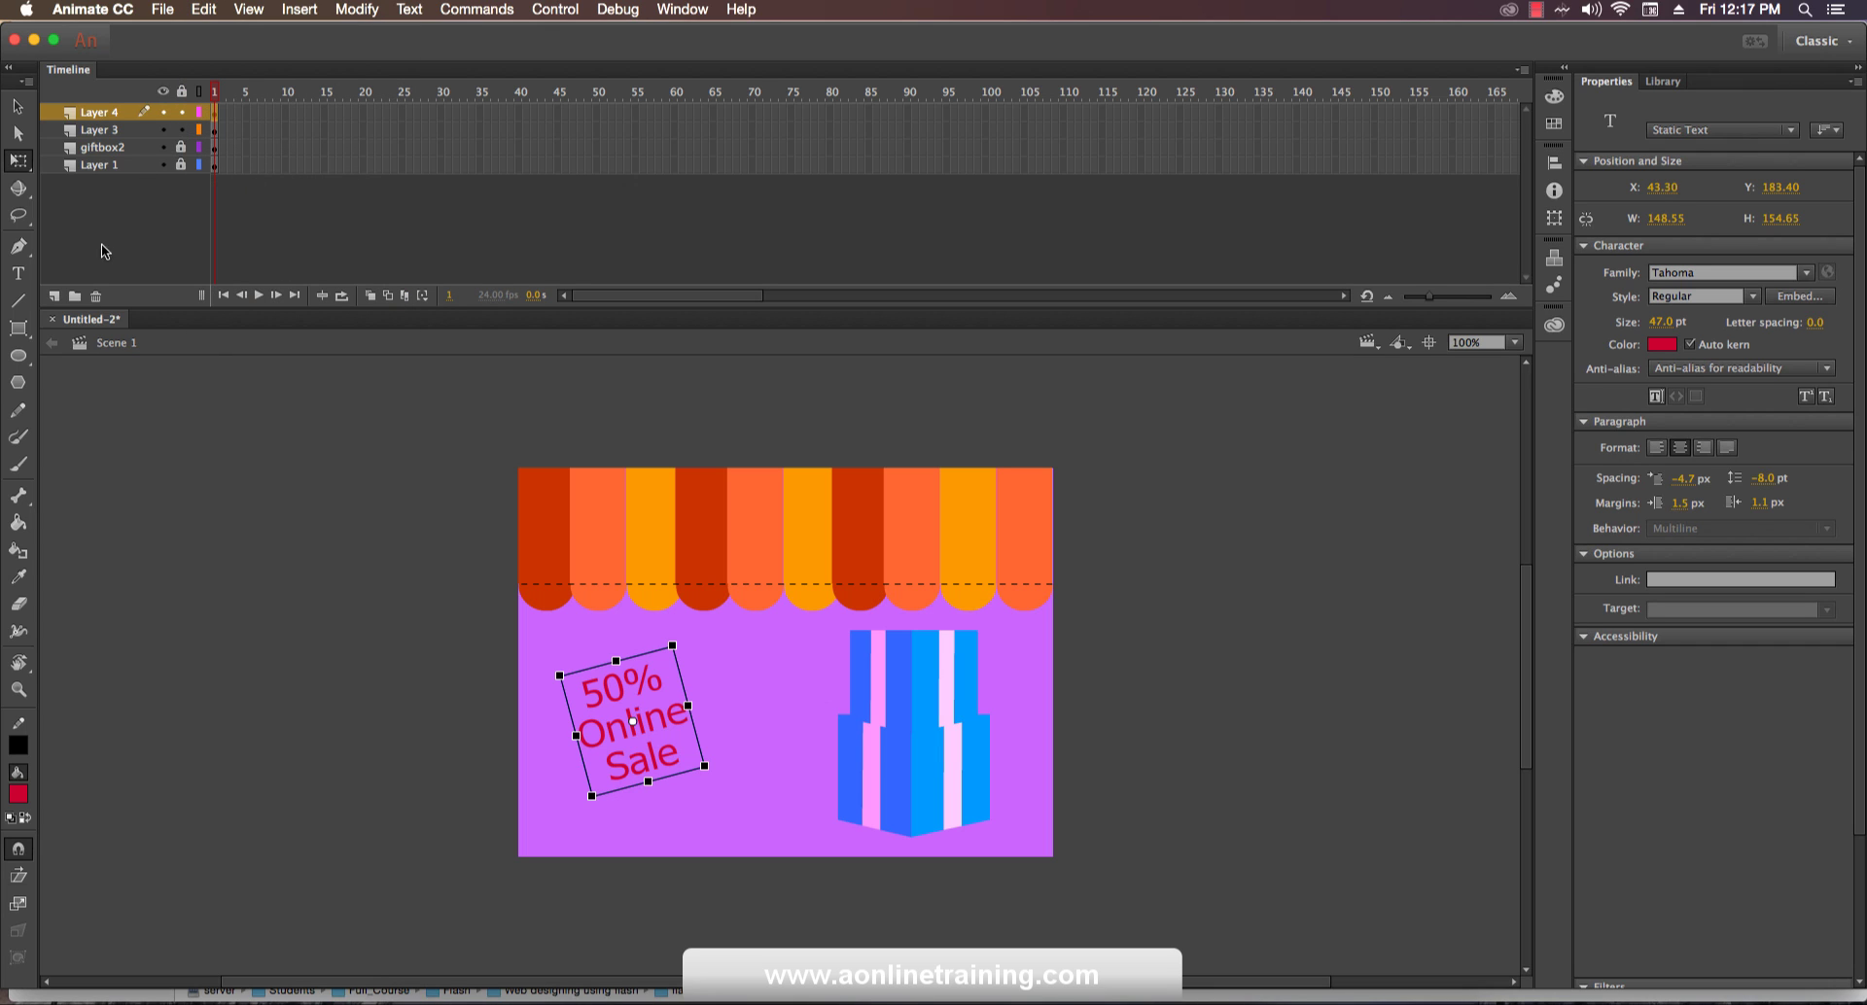
click(55, 296)
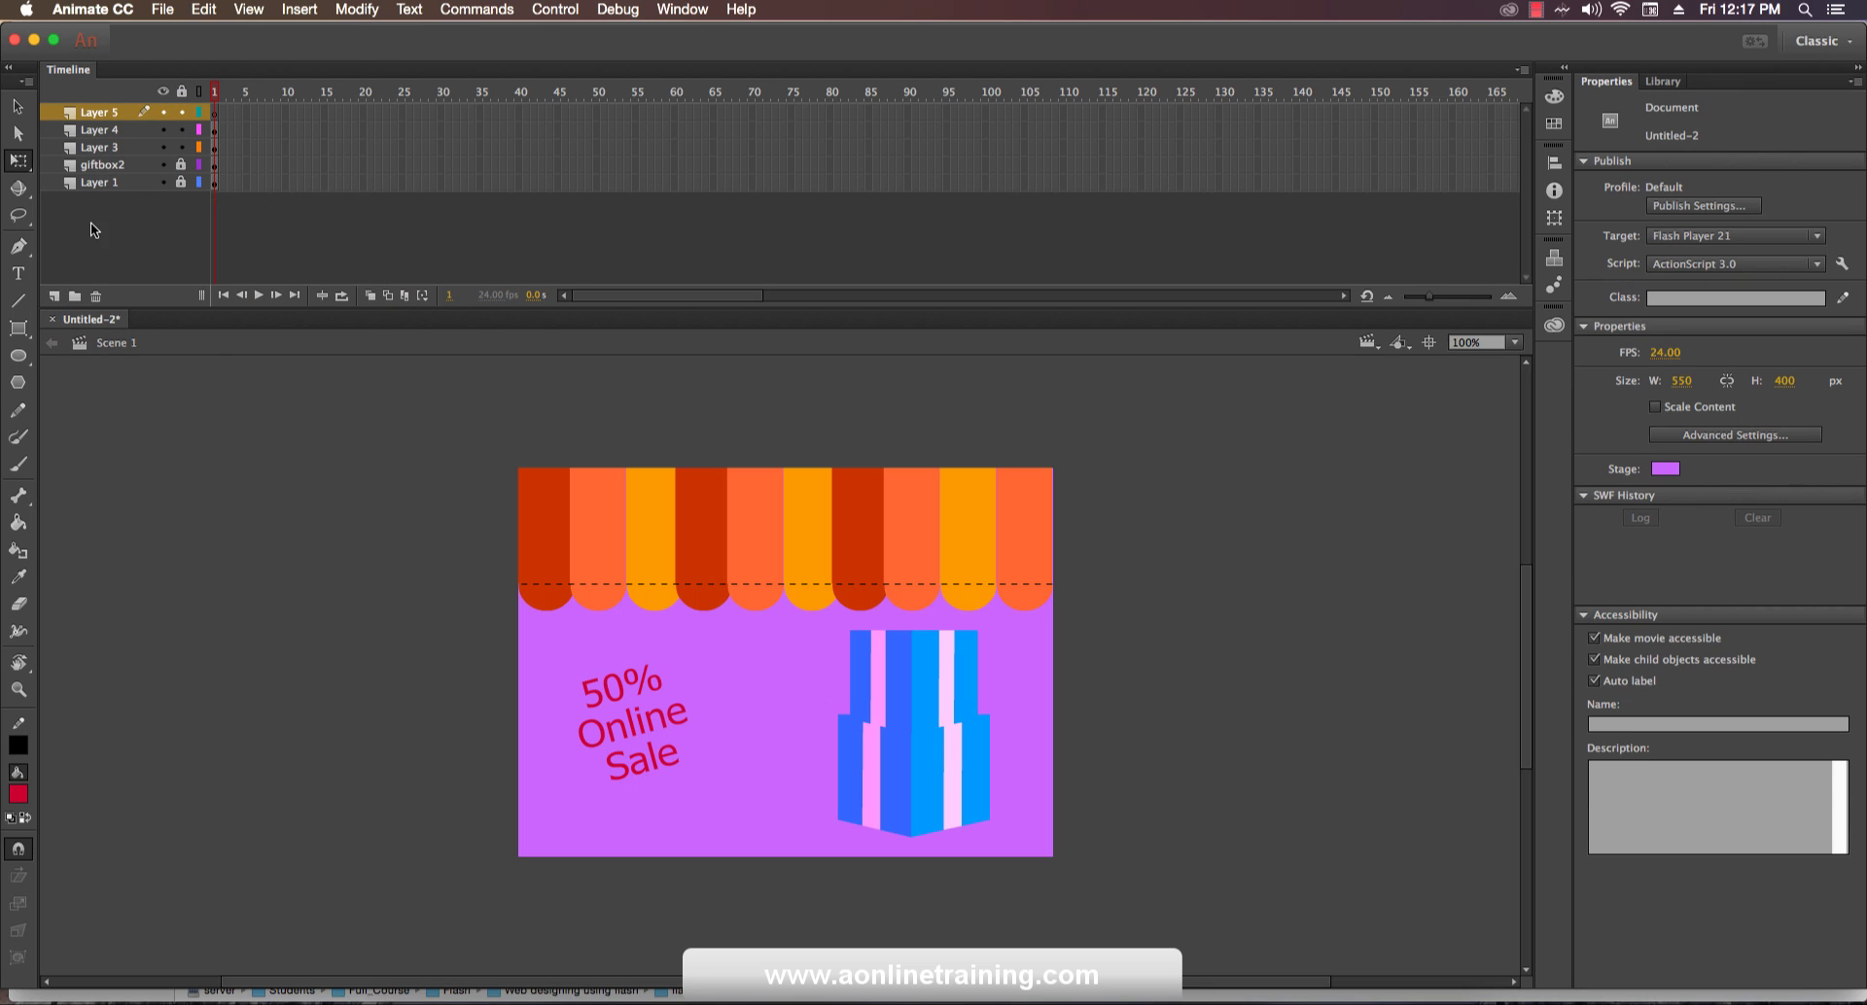
click(204, 10)
click(230, 137)
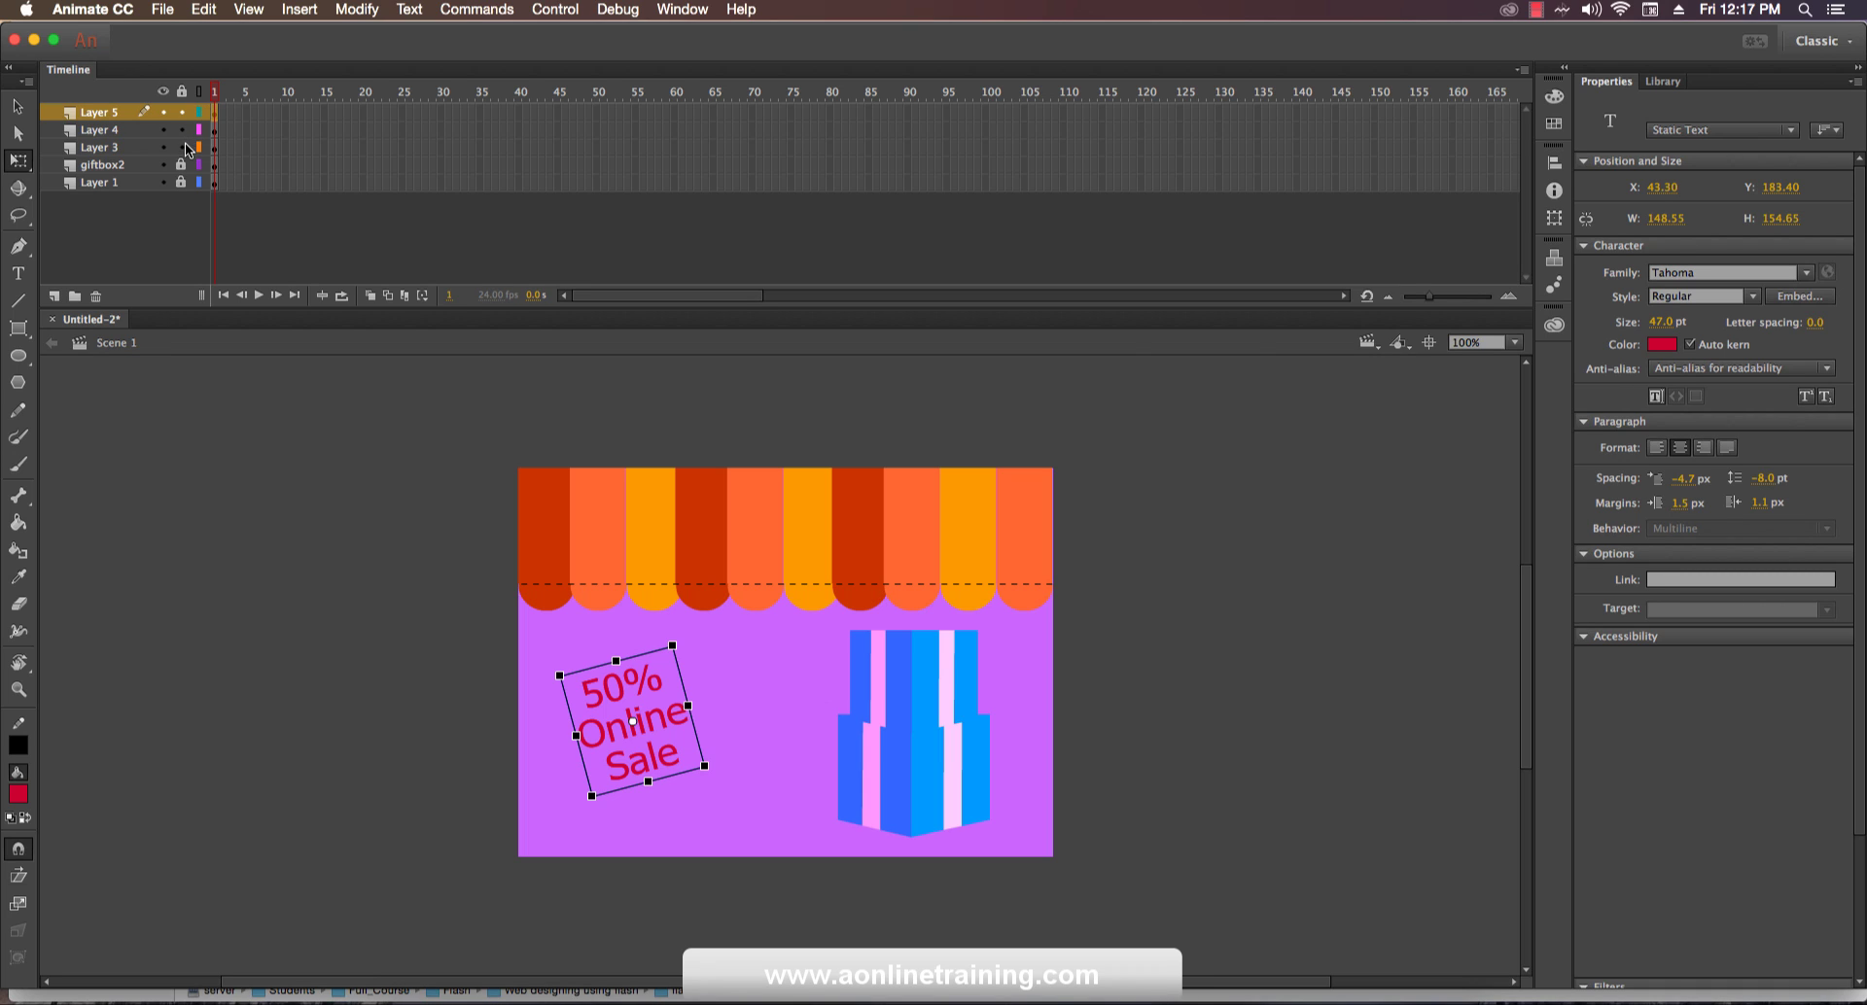
Lock Layer 3, and rename the two text layers text2 for the upper one and text1 for the lower one.
click(182, 148)
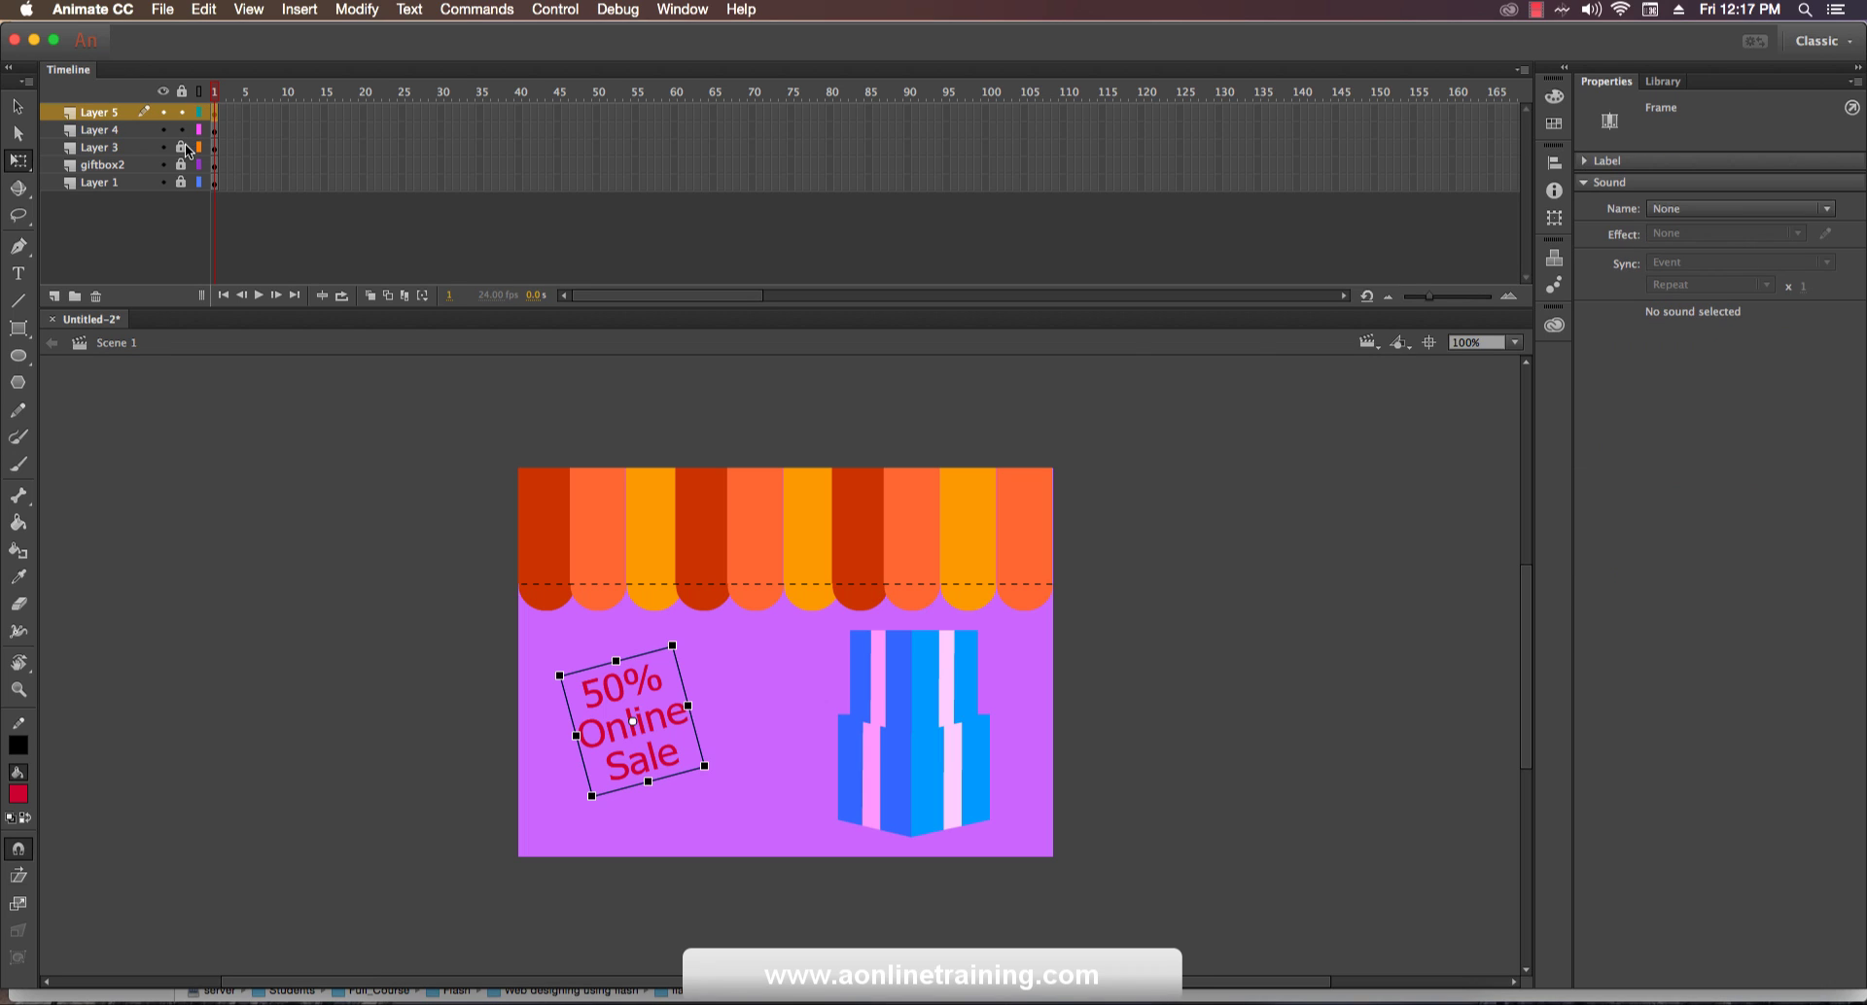
double_click(116, 116)
text(text2)
double_click(109, 130)
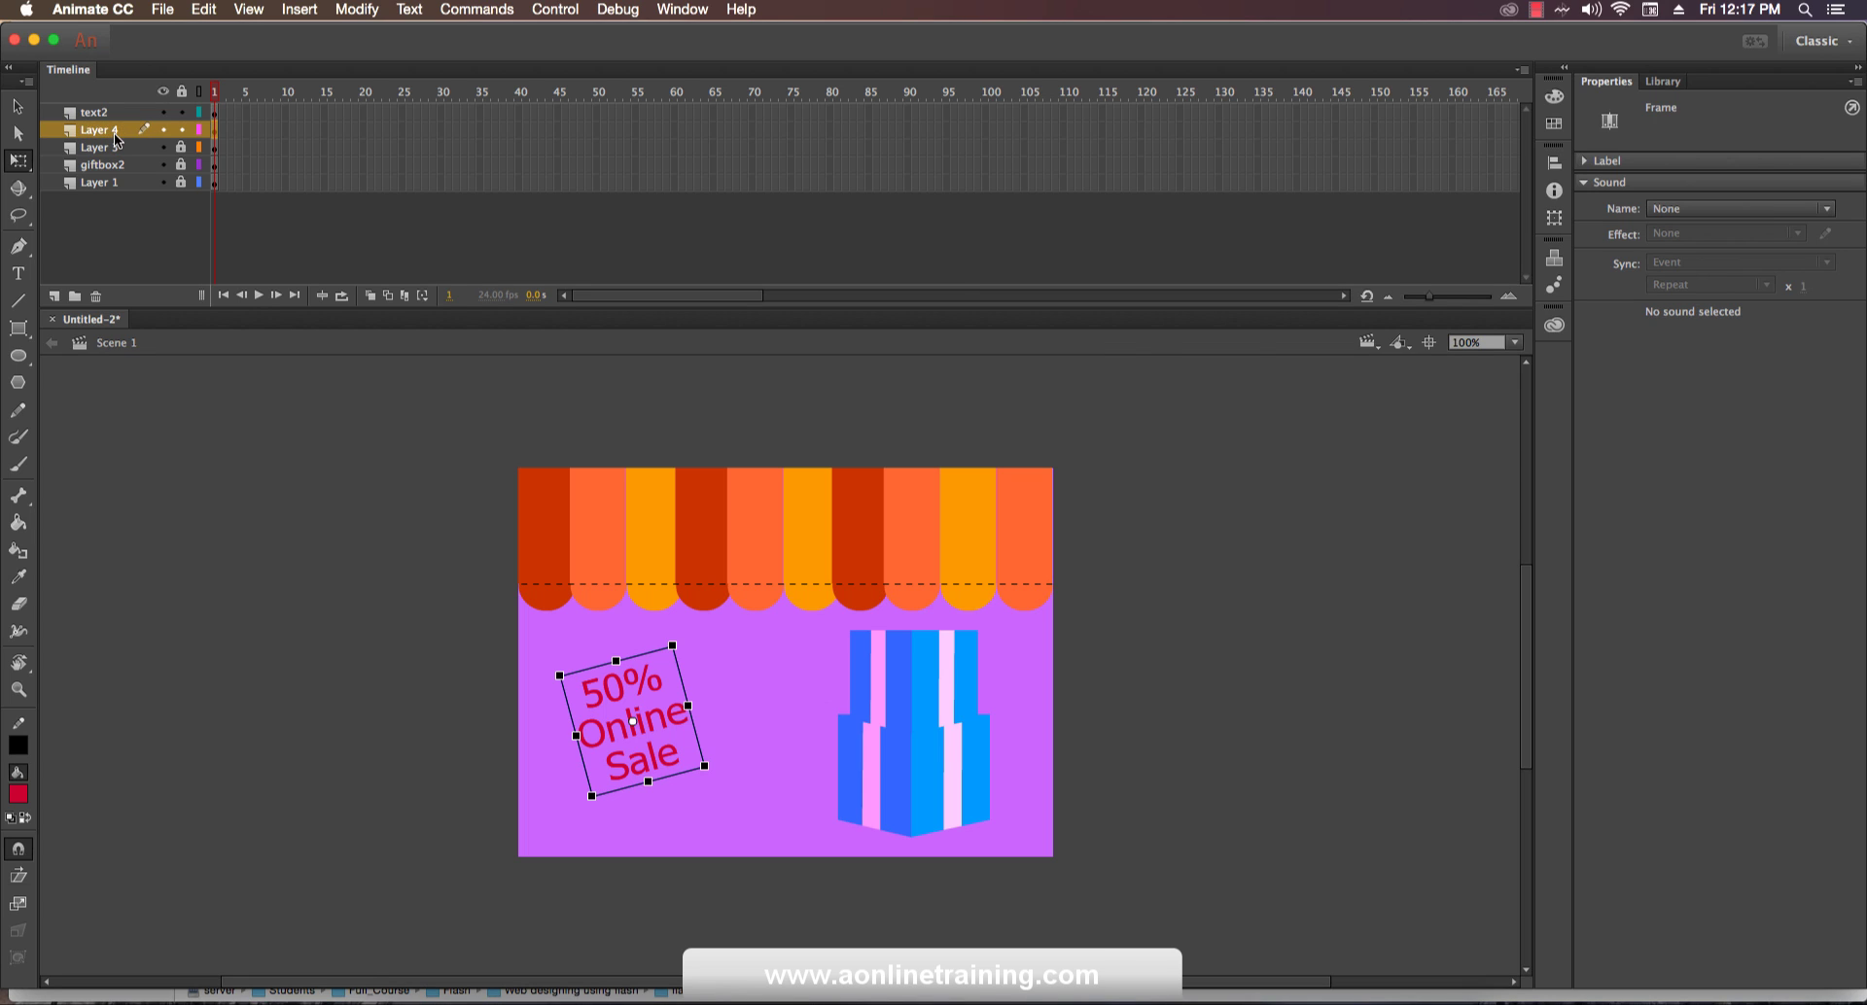
text(text1)
click(150, 208)
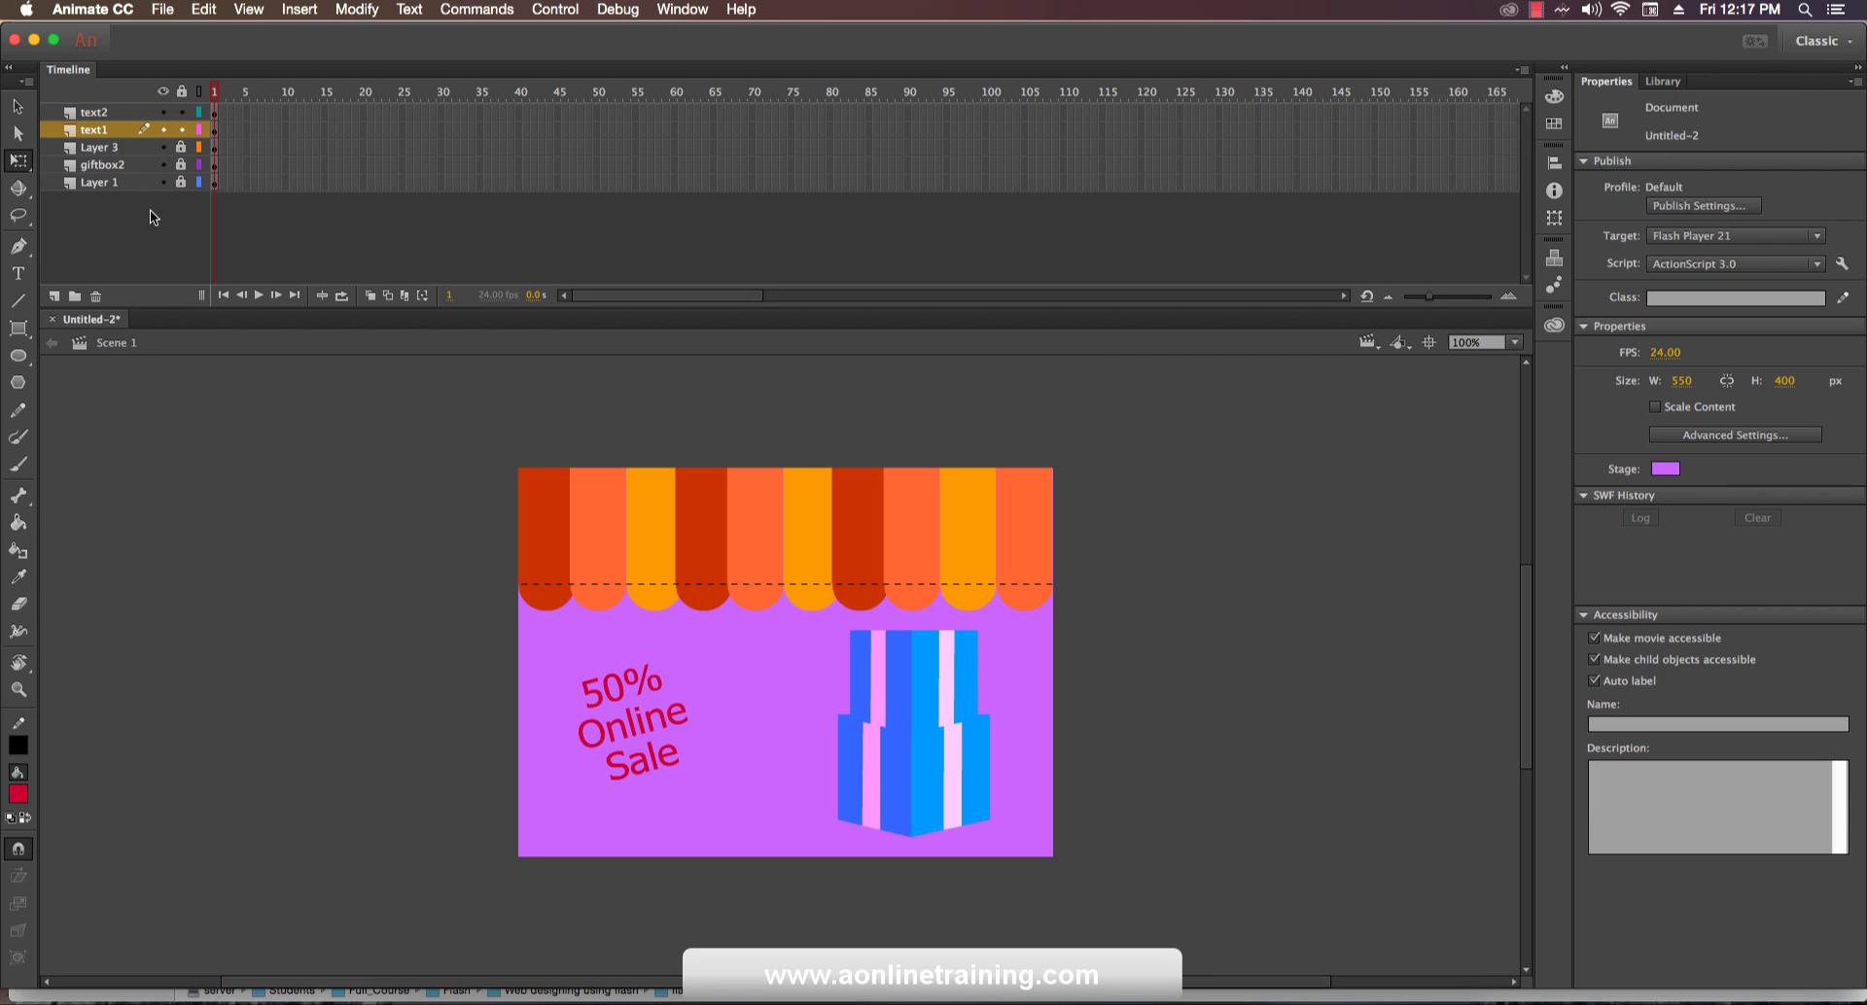
With text2 locked, recolour the sale text on text1 white, enlarge it to about 156 × 163 px as a backing shadow, and lock text1.
click(163, 130)
click(162, 130)
click(666, 765)
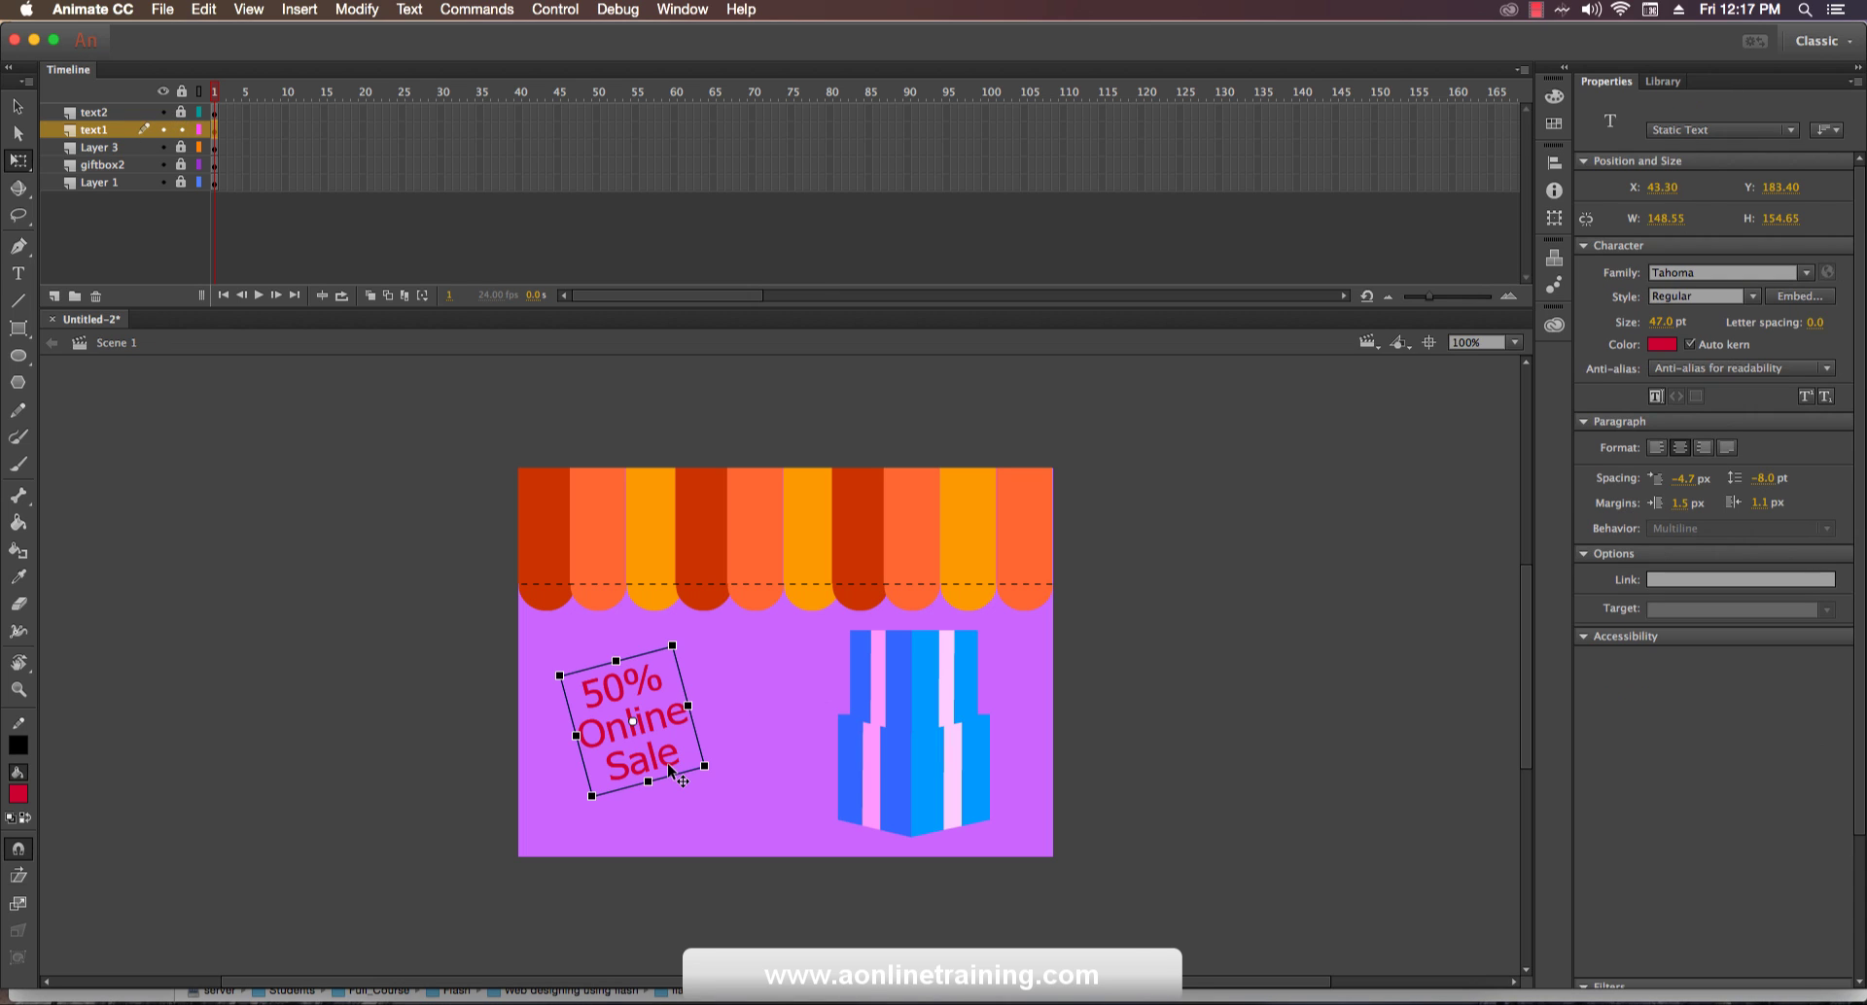
click(1662, 345)
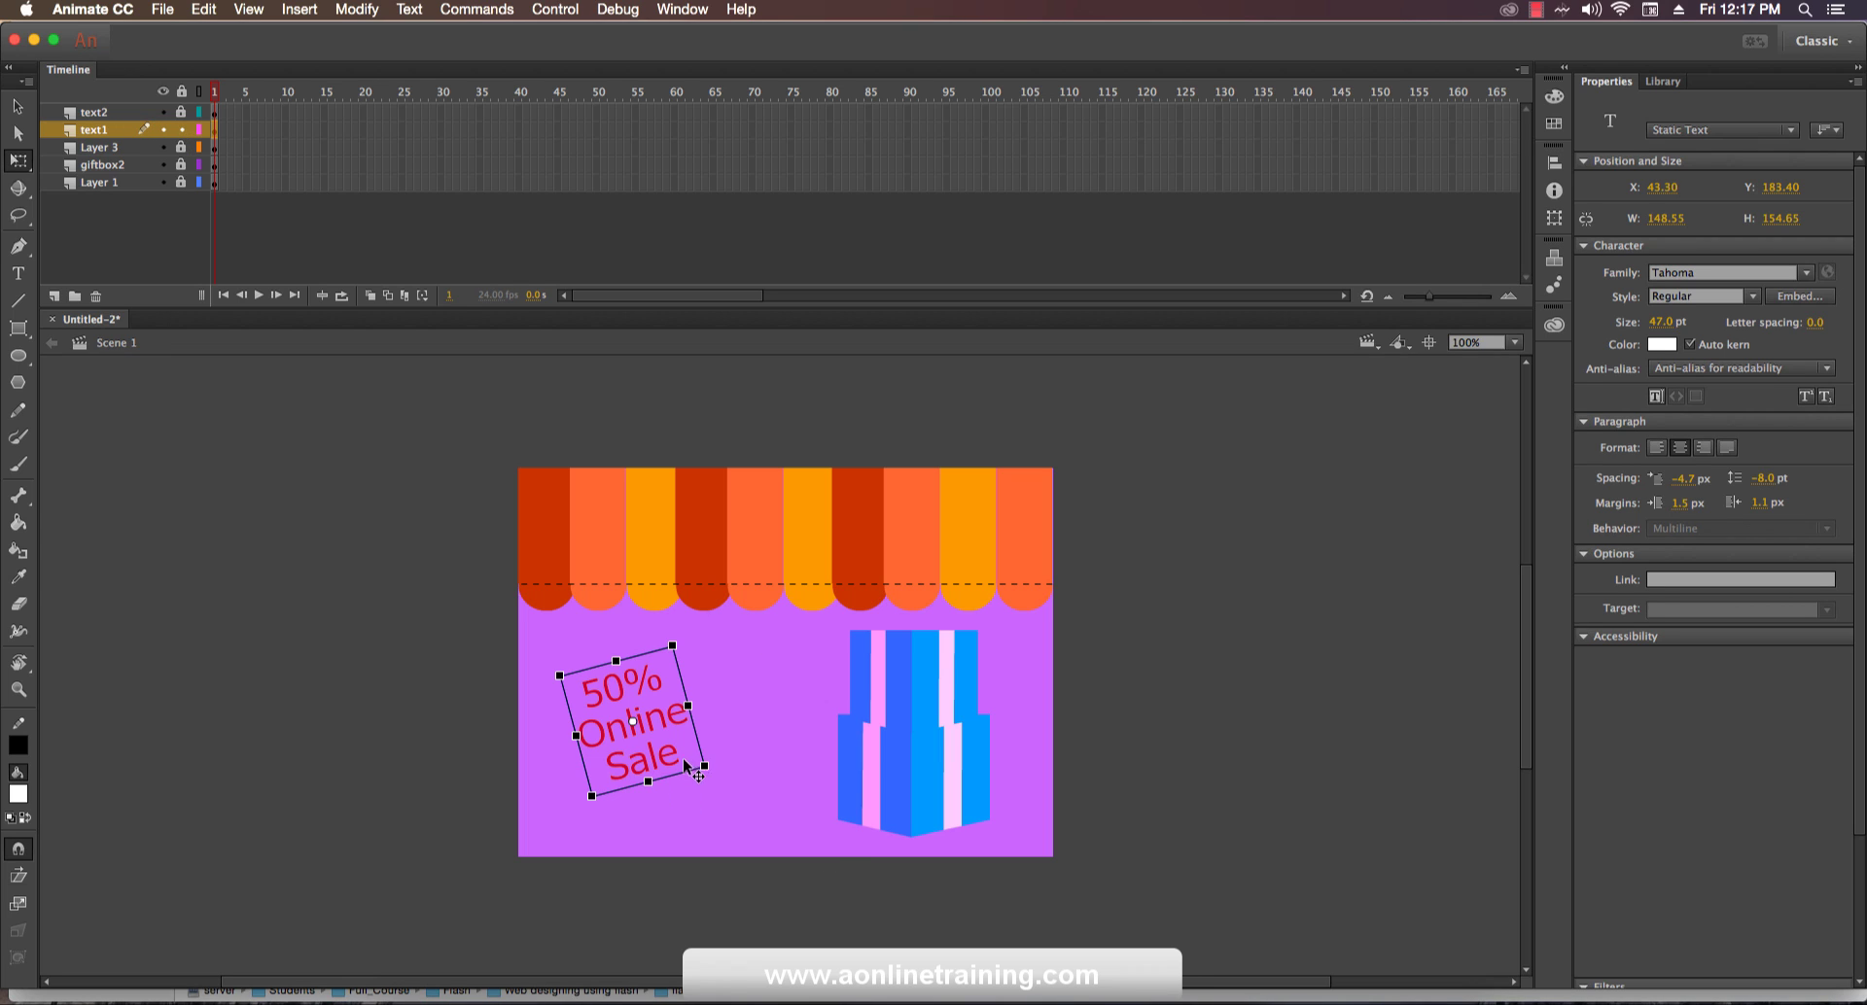
drag(703, 767, 716, 772)
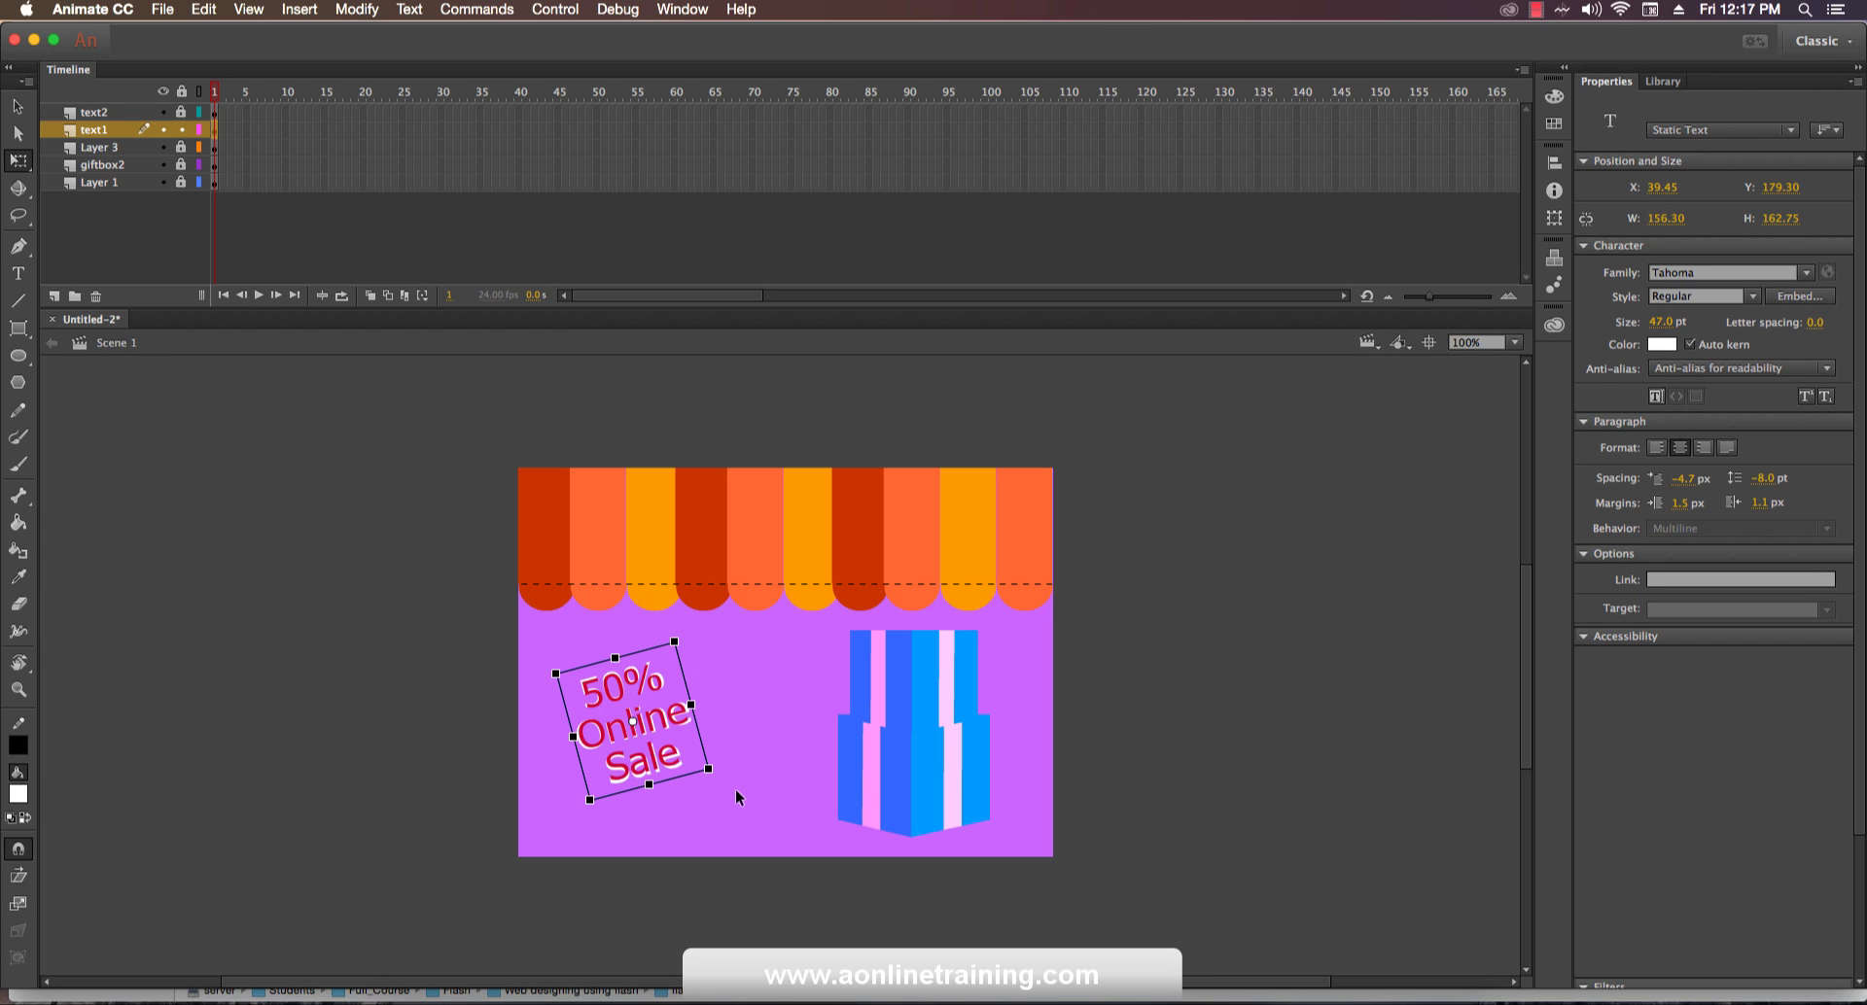
click(213, 235)
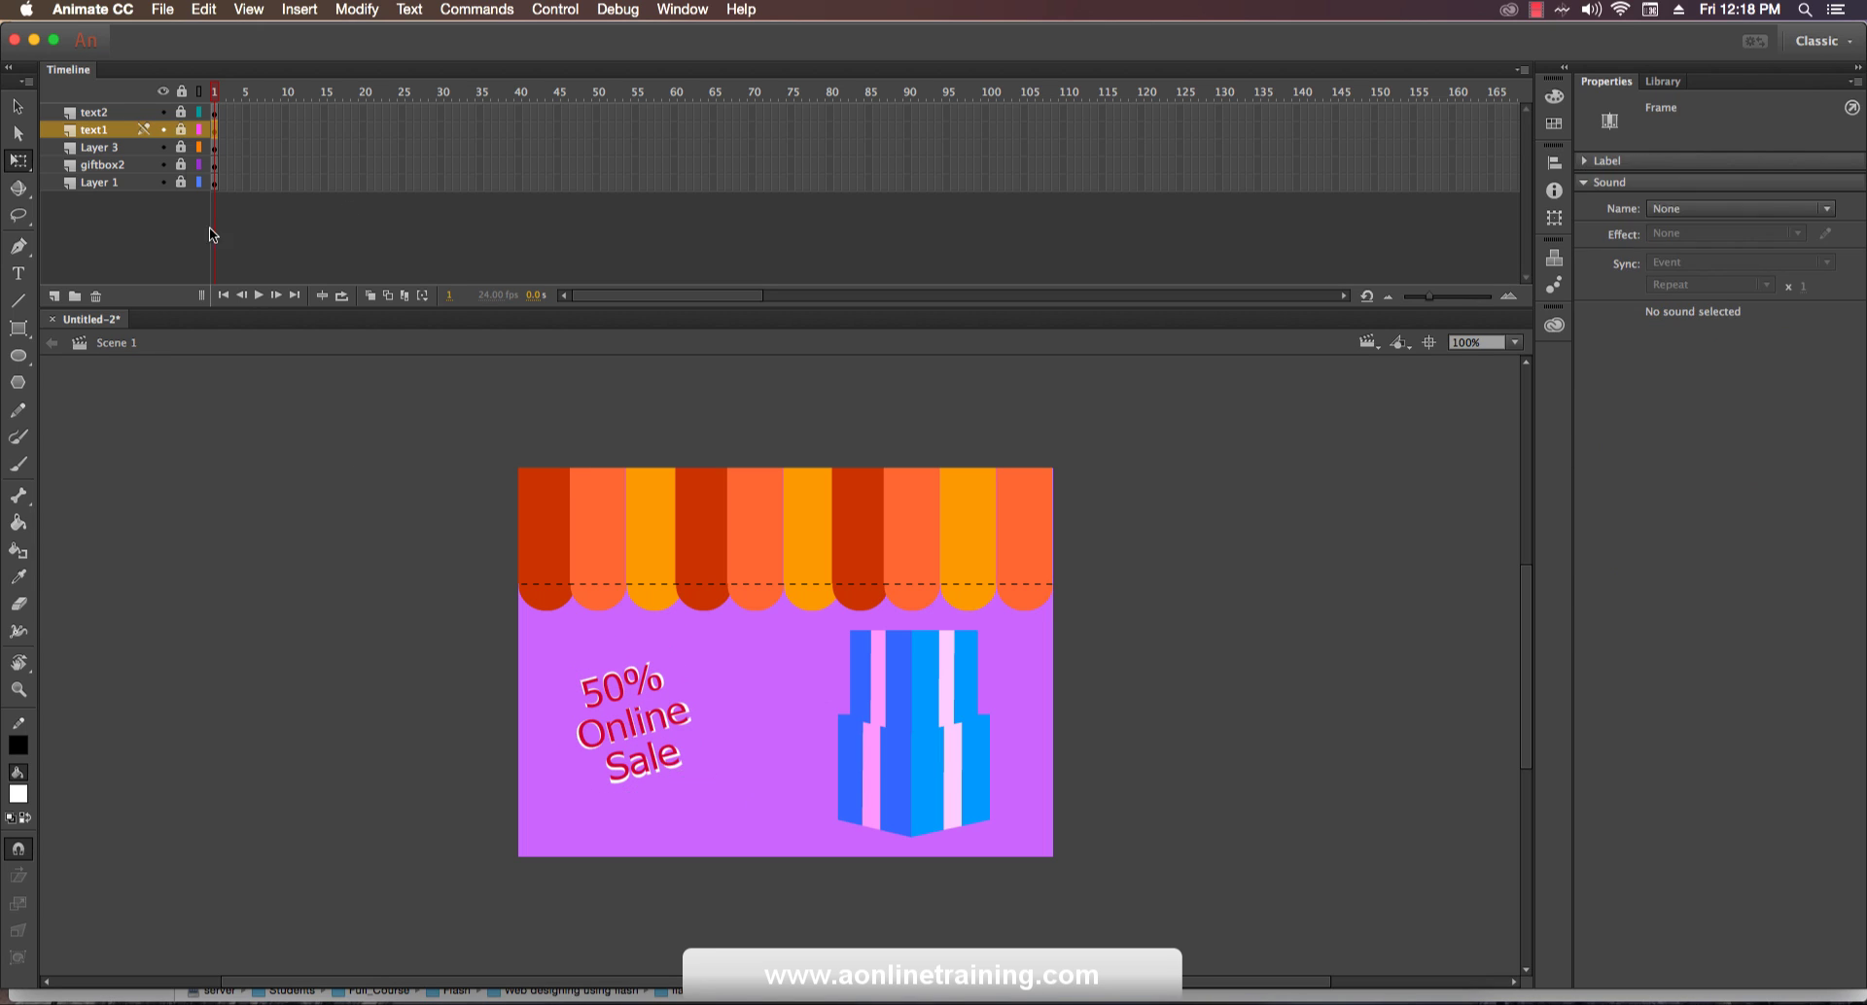
click(548, 700)
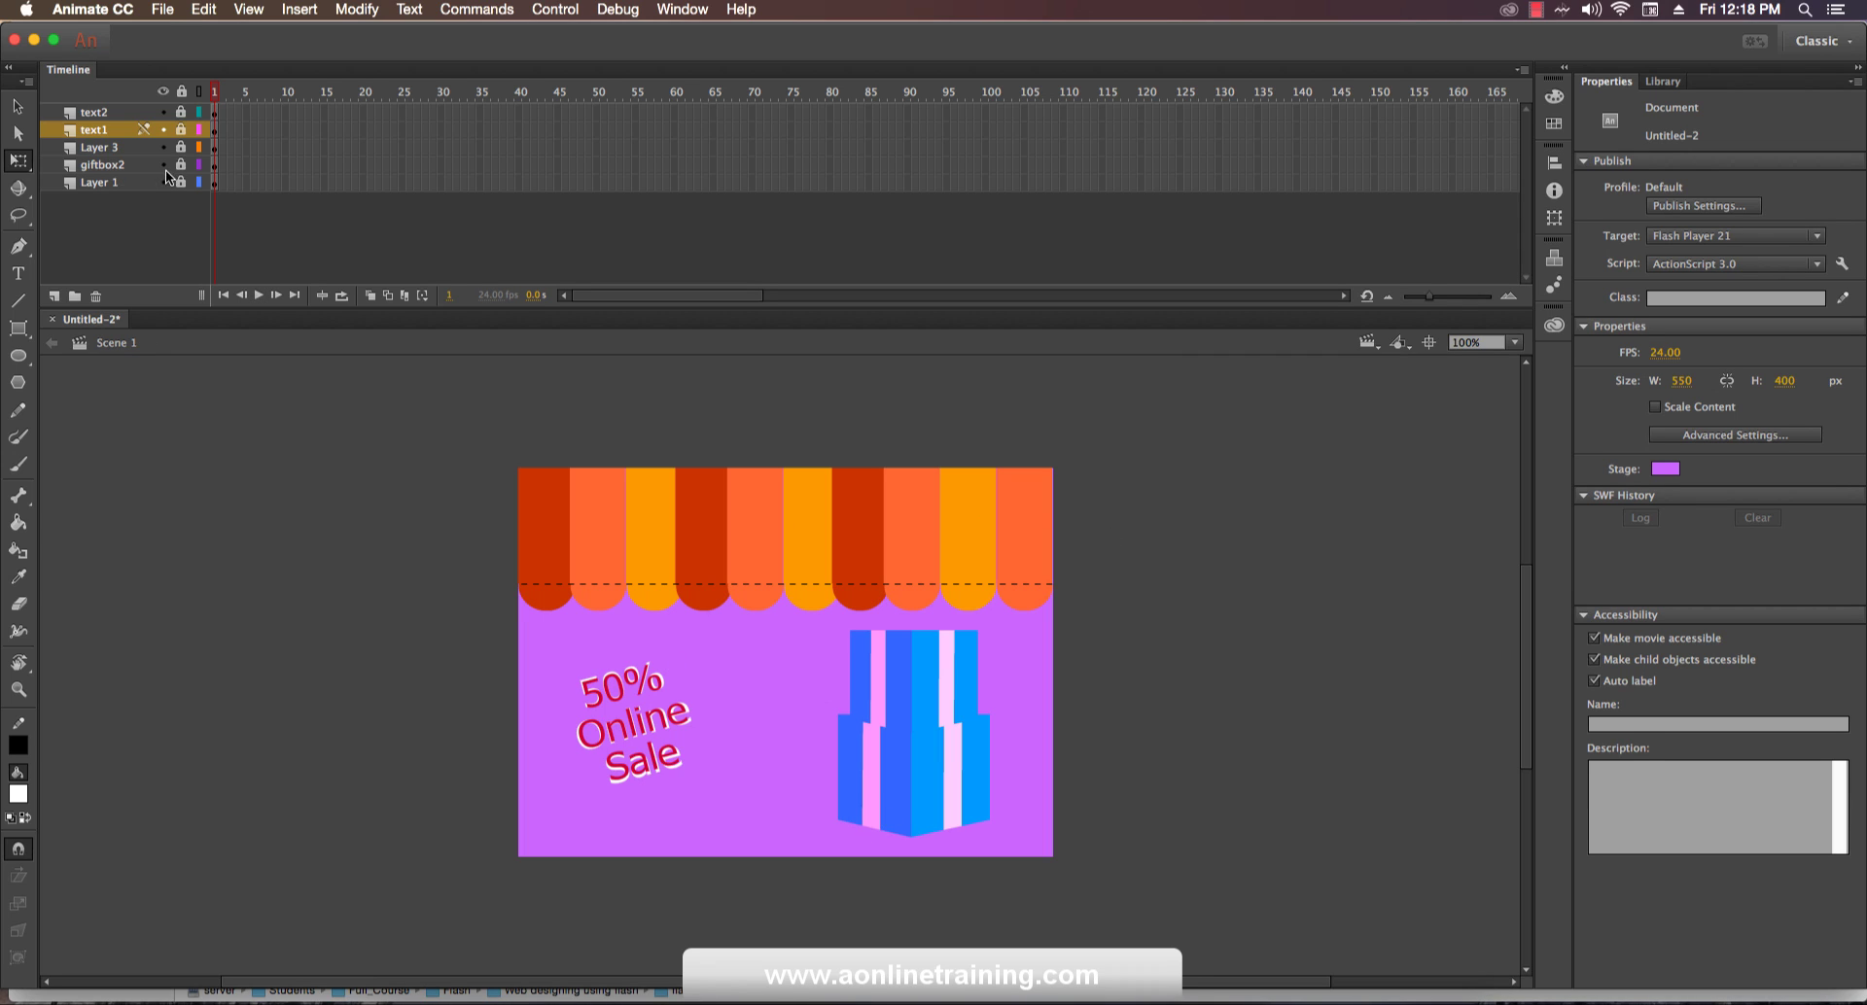
click(1535, 9)
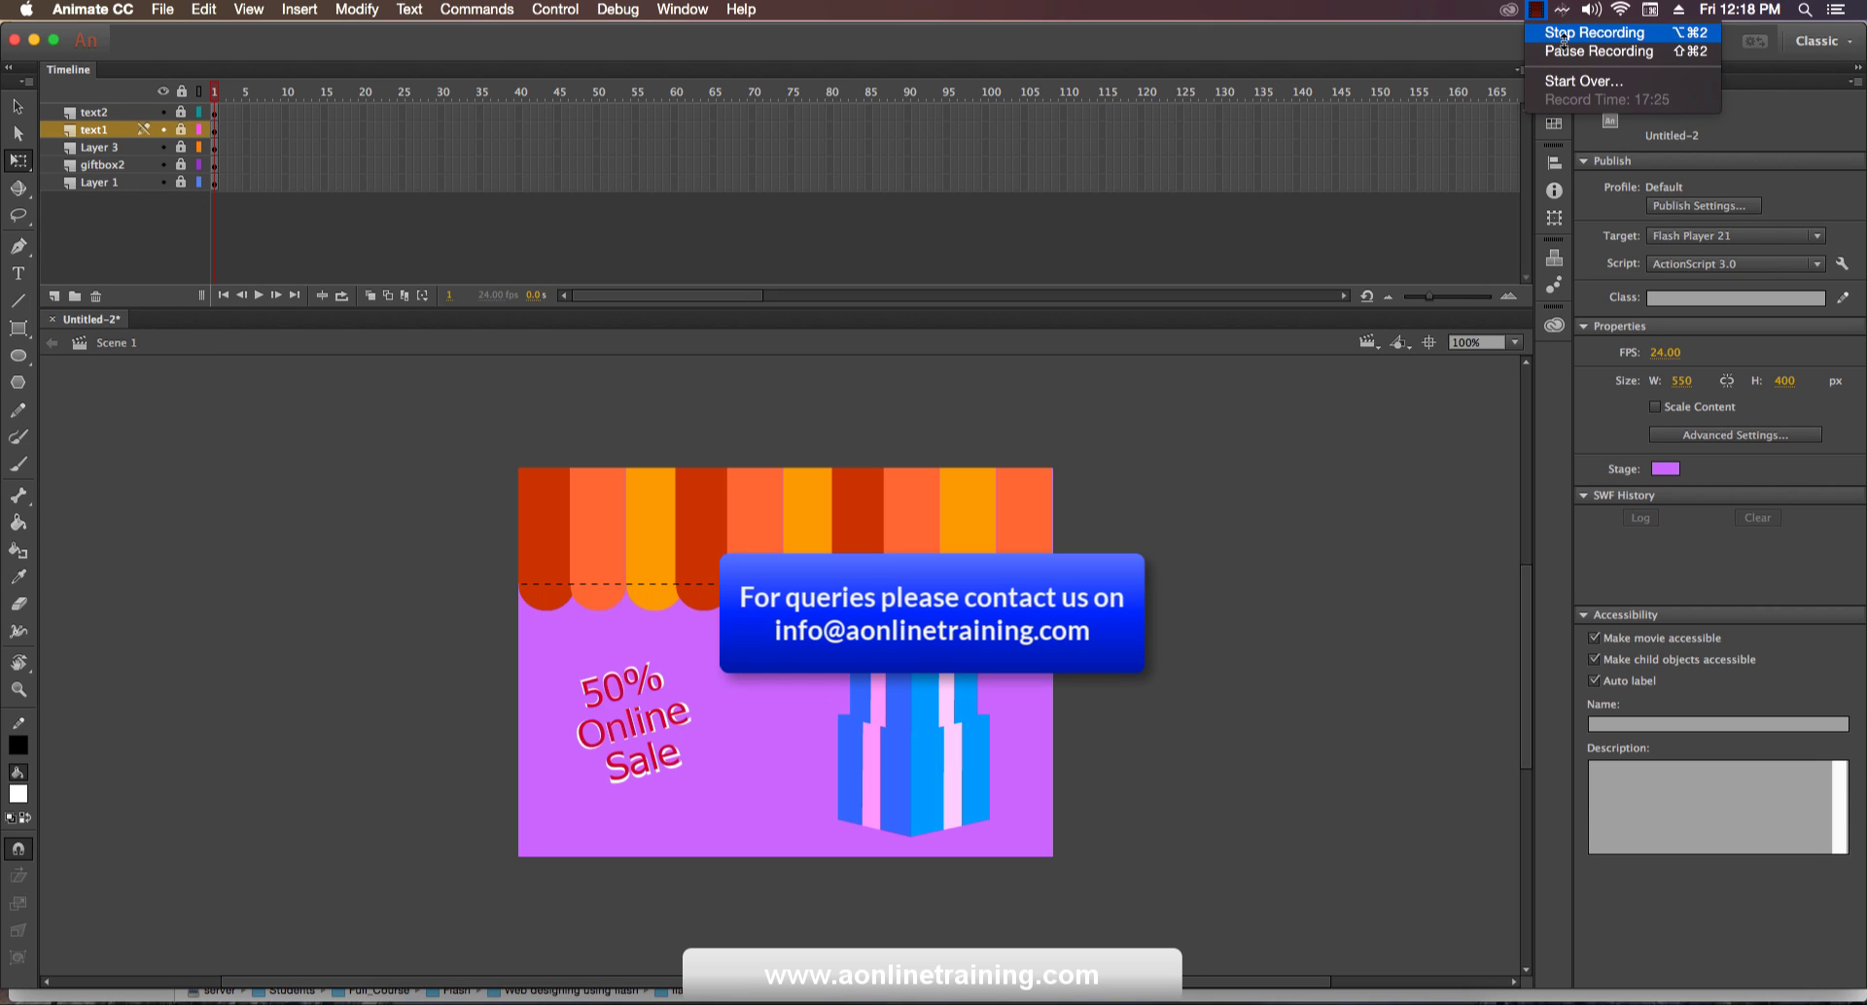
click(1562, 39)
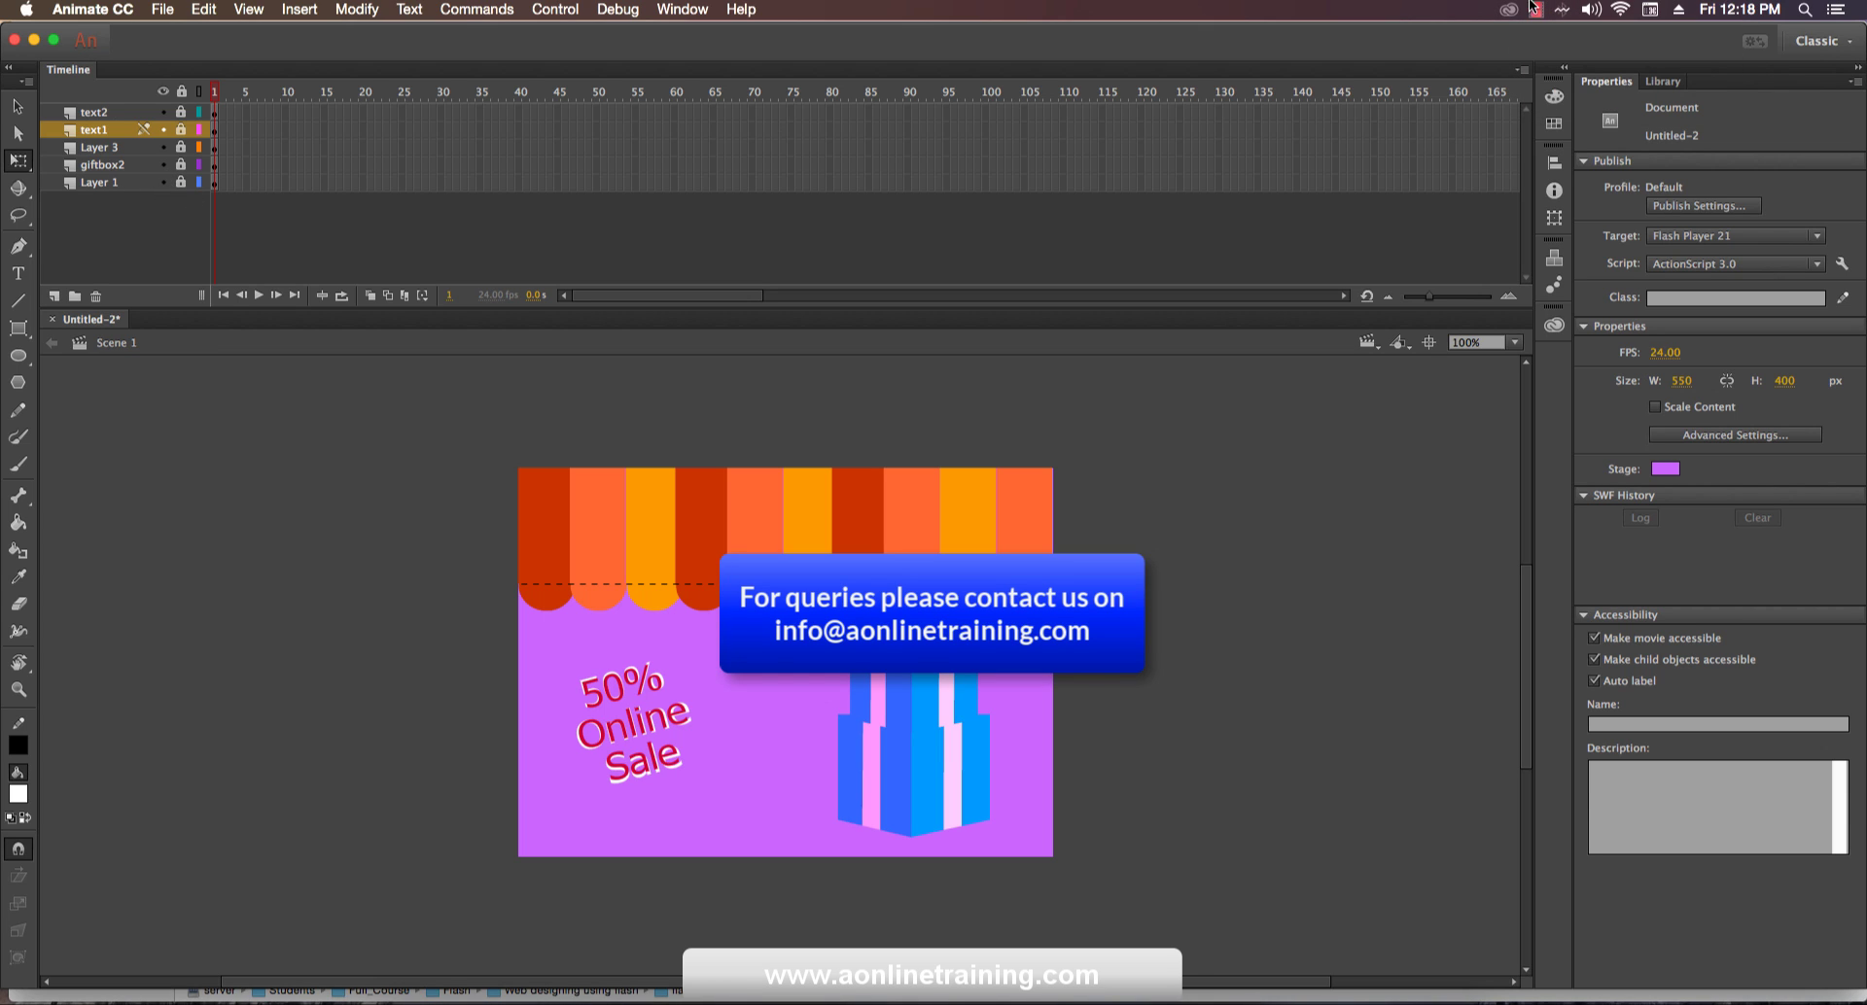